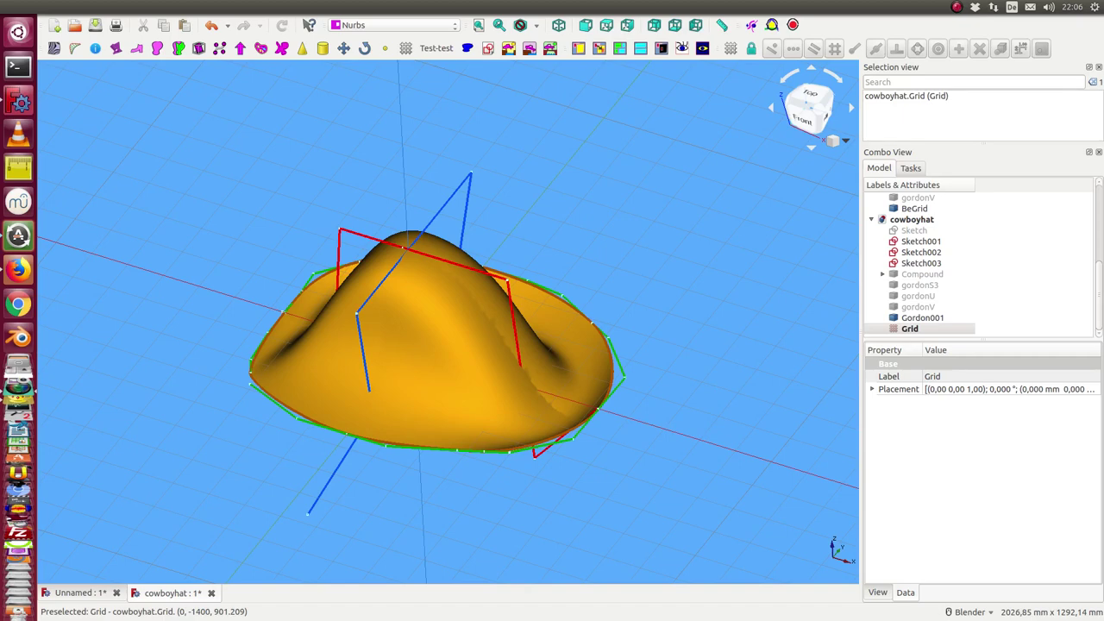
Hide the cowboyhat Gordon001 surface to inspect its profile curves, then show it again
mouse_move(624, 309)
middle_down()
mouse_move(497, 374)
mouse_move(454, 331)
mouse_move(613, 316)
mouse_move(606, 369)
mouse_move(584, 370)
mouse_move(628, 349)
middle_up()
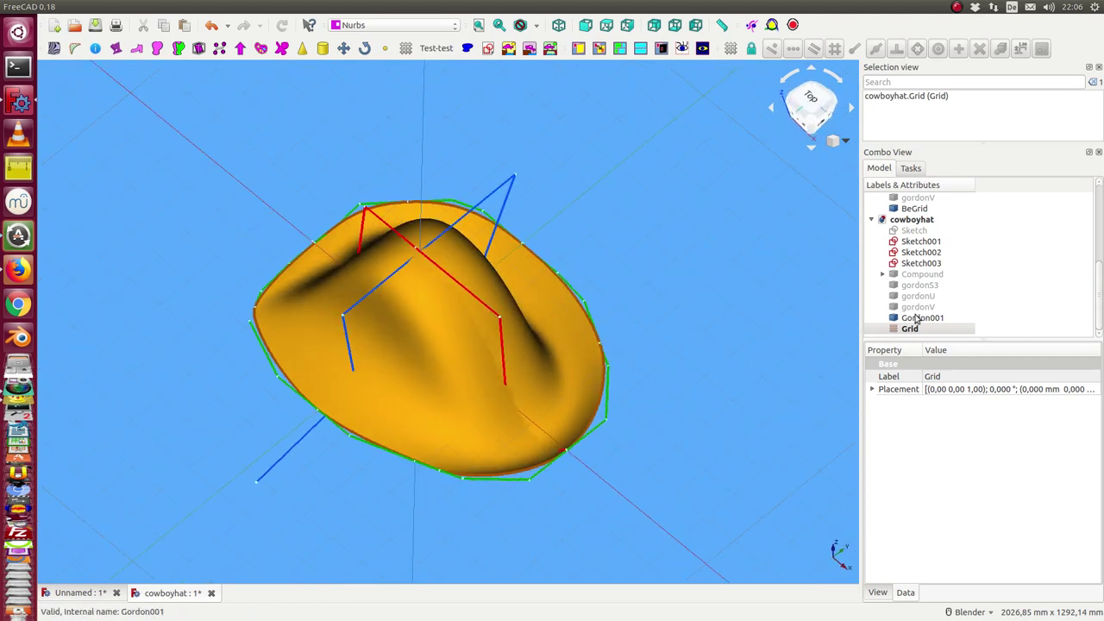
click(919, 317)
key(space)
middle_drag(521, 364, 435, 330)
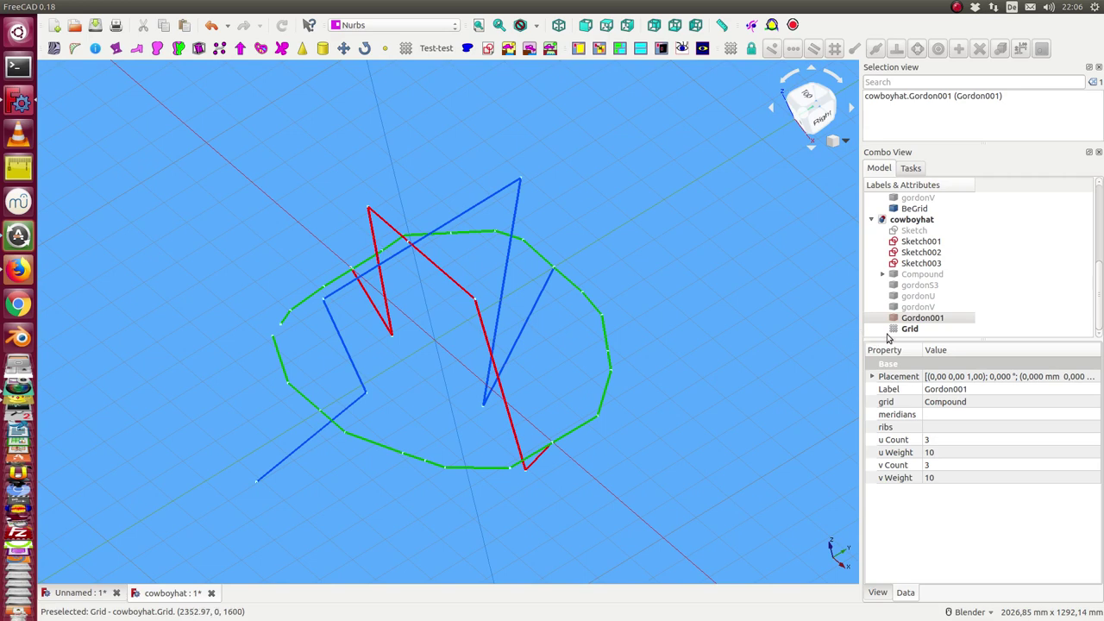
key(space)
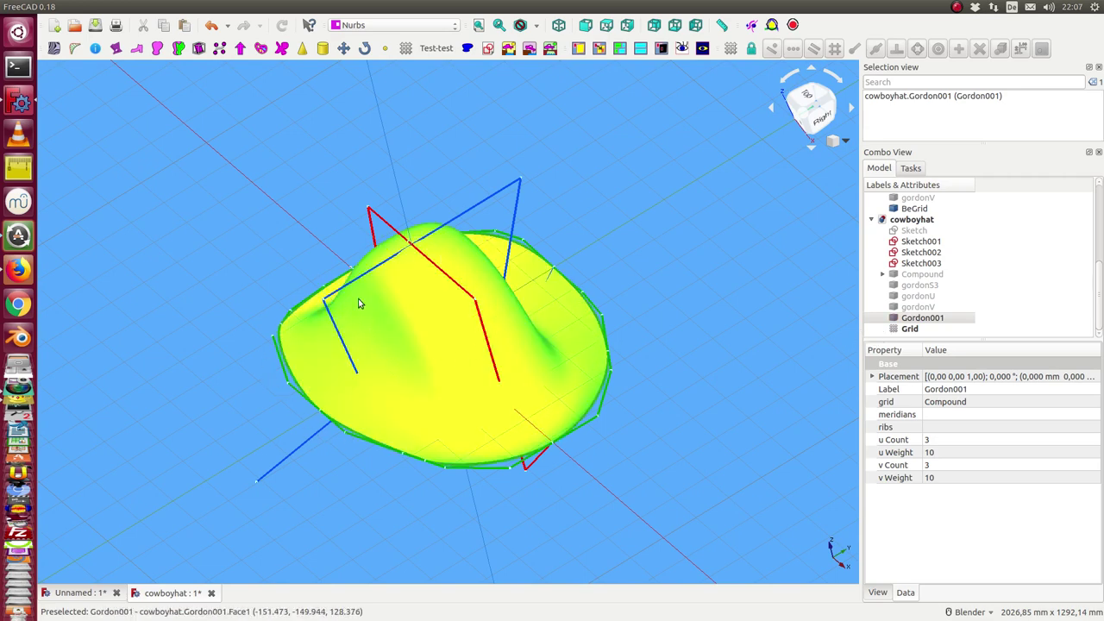
Hide Gordon001 again, view the curves from the front, and switch to the Unnamed document
key(space)
mouse_move(440, 316)
middle_down()
mouse_move(445, 267)
mouse_move(468, 246)
mouse_move(375, 298)
middle_up()
middle_drag(560, 386, 529, 395)
key(1)
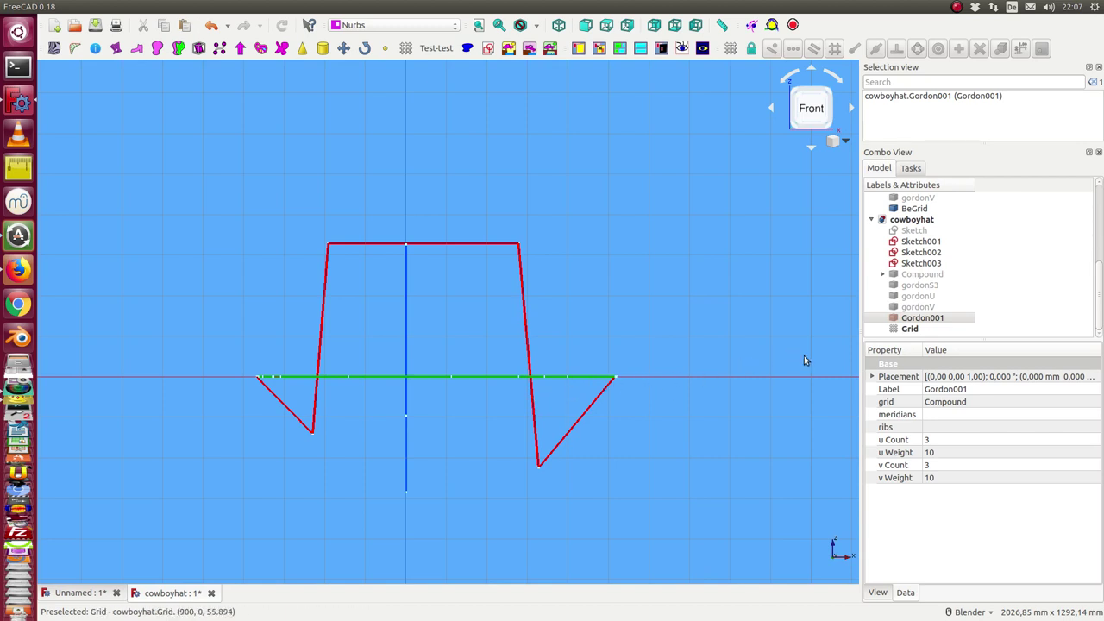
click(91, 593)
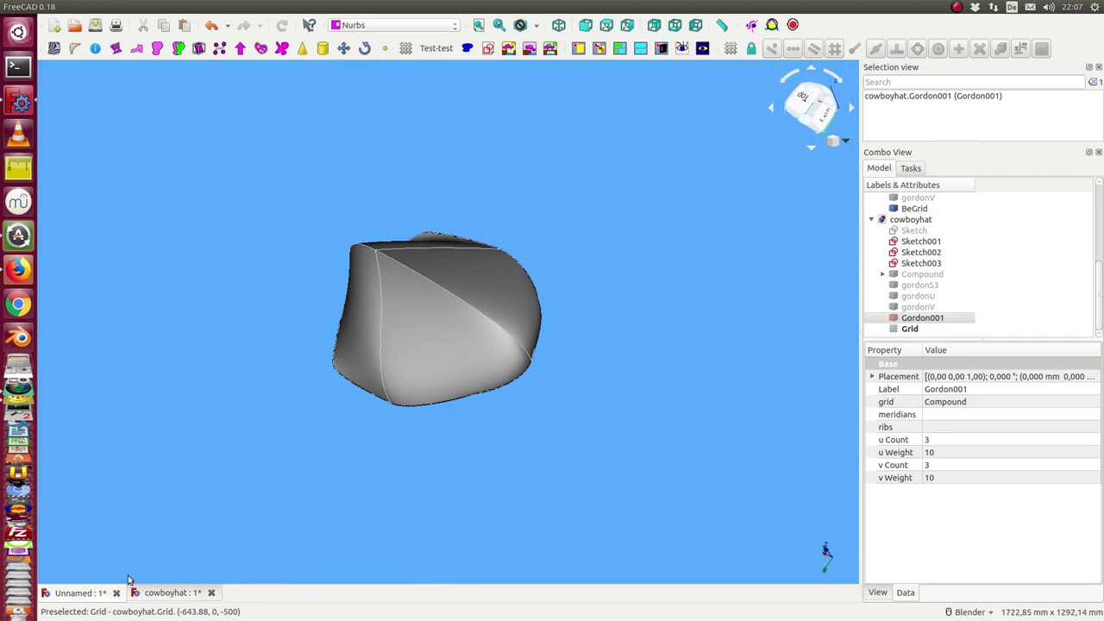
Orbit and zoom the grey surface, then hide the Gordon surface
mouse_move(288, 501)
middle_down()
mouse_move(284, 409)
mouse_move(471, 382)
mouse_move(575, 387)
mouse_move(379, 371)
mouse_move(299, 406)
mouse_move(604, 302)
mouse_move(828, 299)
middle_up()
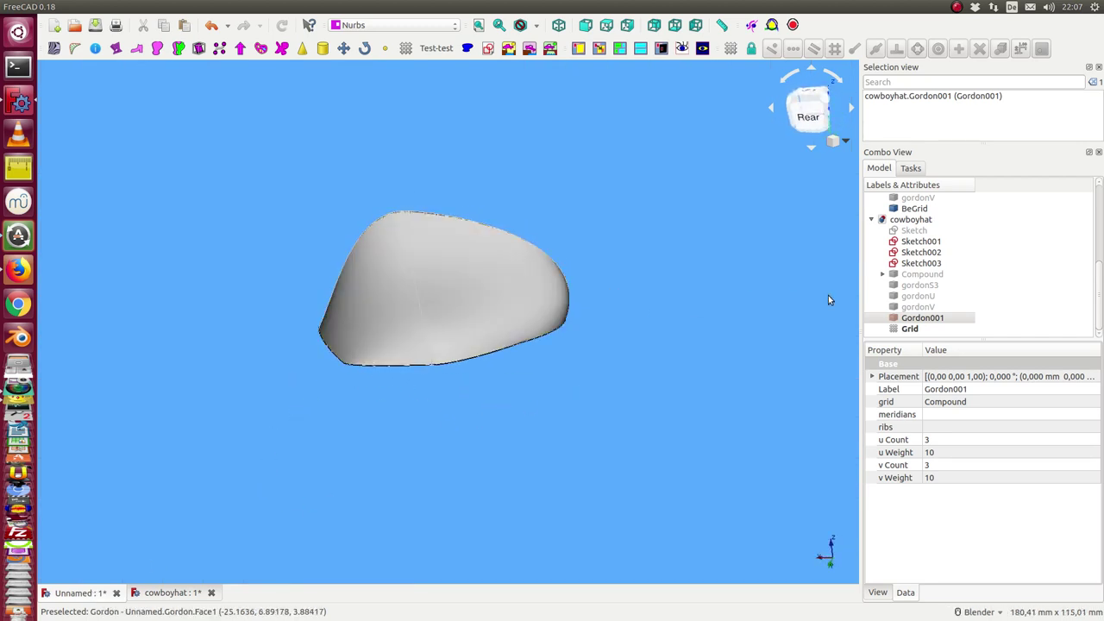
scroll(875, 221, up, 5)
scroll(958, 263, up, 3)
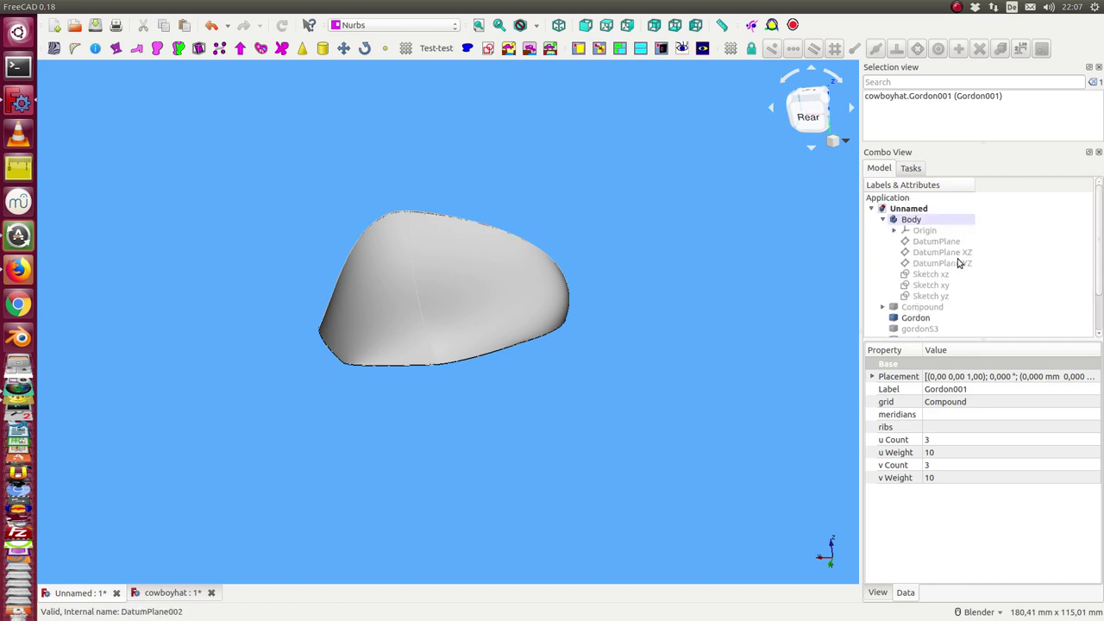
click(912, 319)
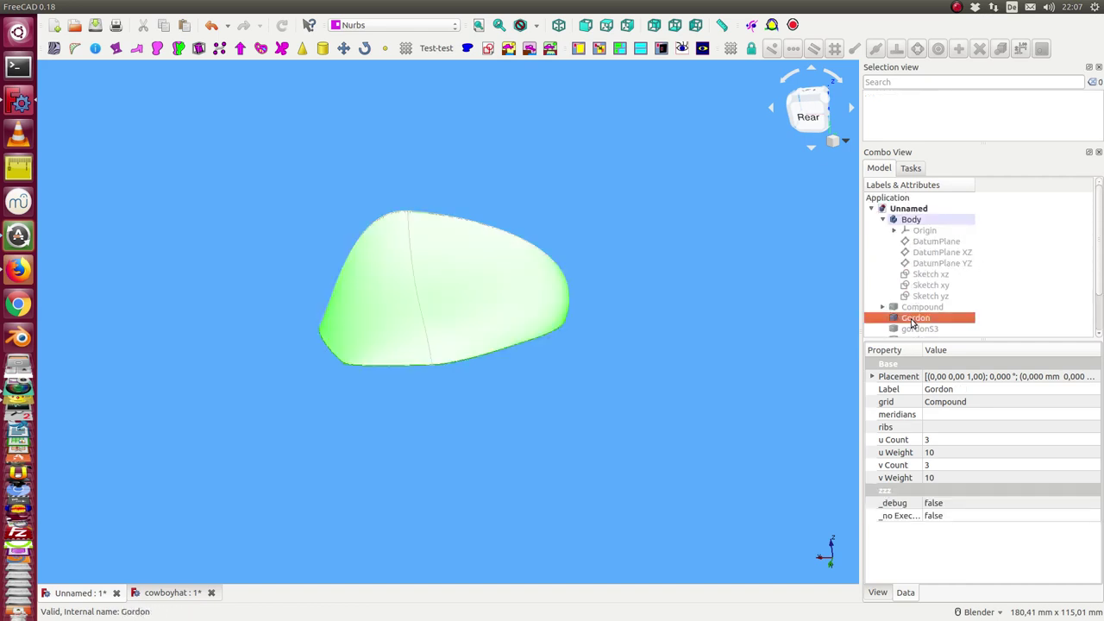
key(space)
Show the three datum planes under Body, including DatumPlane XZ and YZ
click(914, 221)
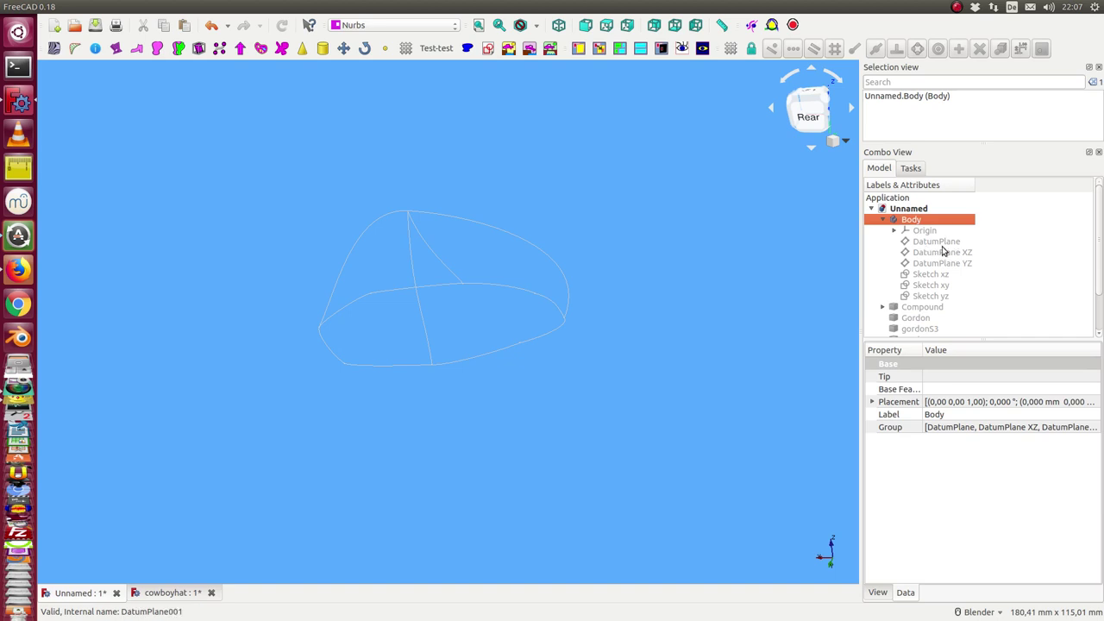
click(935, 241)
key(space)
click(935, 252)
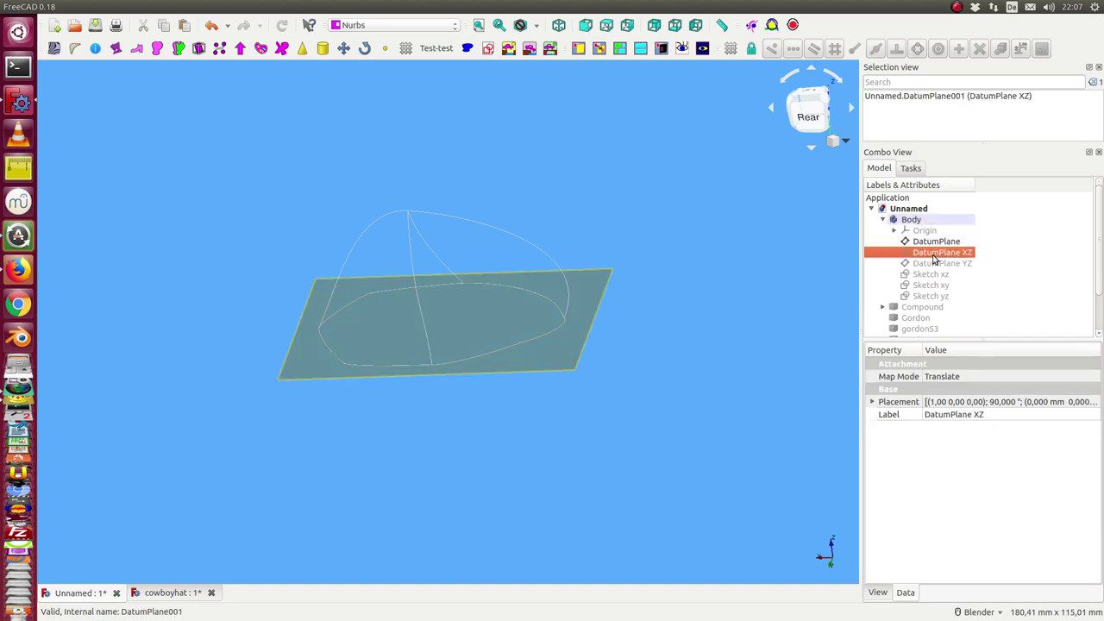
key(space)
click(936, 263)
key(space)
mouse_move(759, 307)
middle_down()
mouse_move(682, 320)
mouse_move(770, 316)
middle_up()
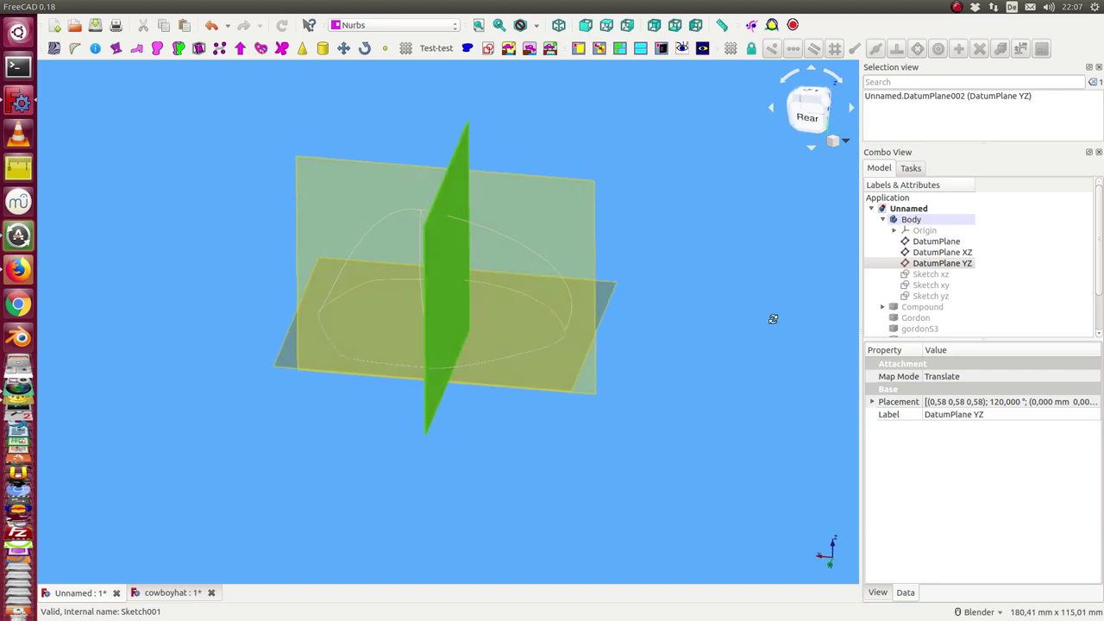
click(924, 262)
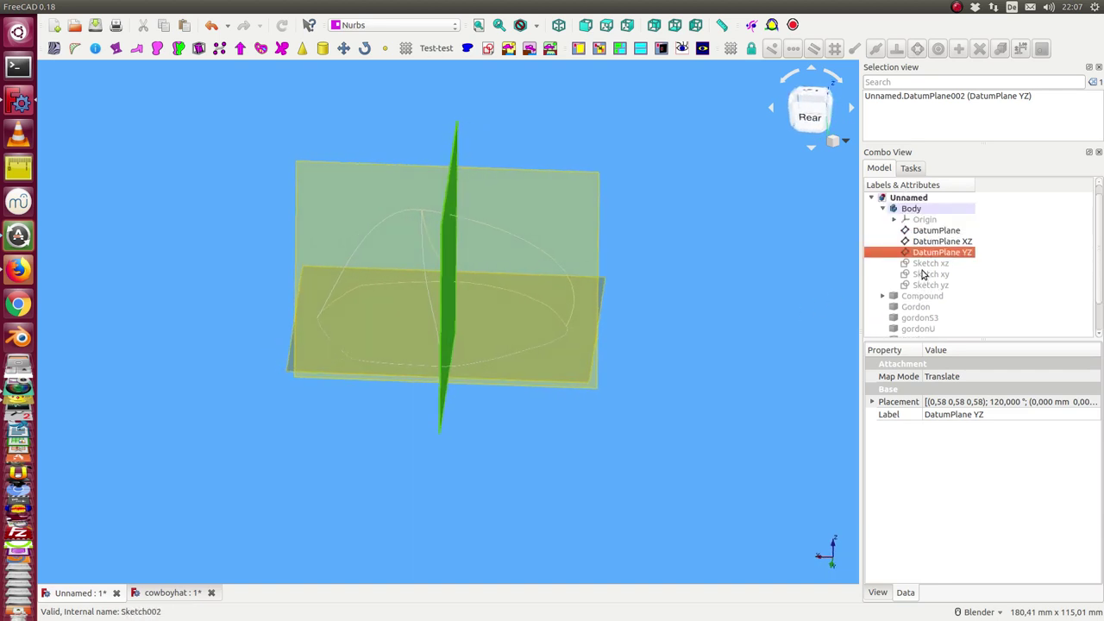
Show the profile sketches Sketch xz, Sketch xy and Sketch yz
click(931, 274)
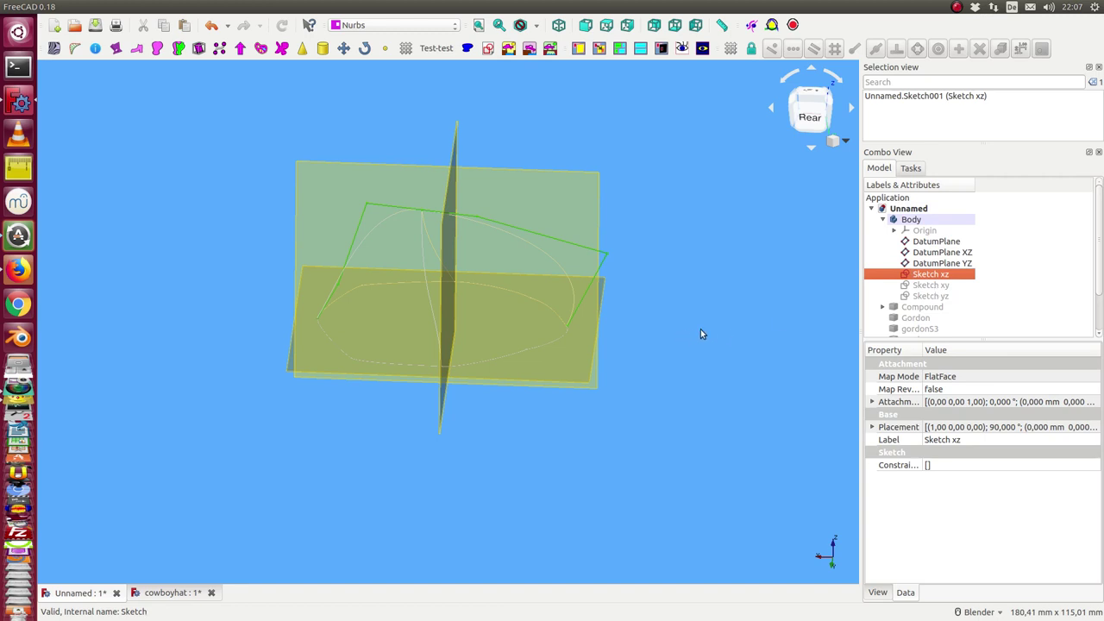
mouse_move(623, 399)
middle_down()
mouse_move(503, 439)
mouse_move(504, 411)
mouse_move(521, 434)
middle_up()
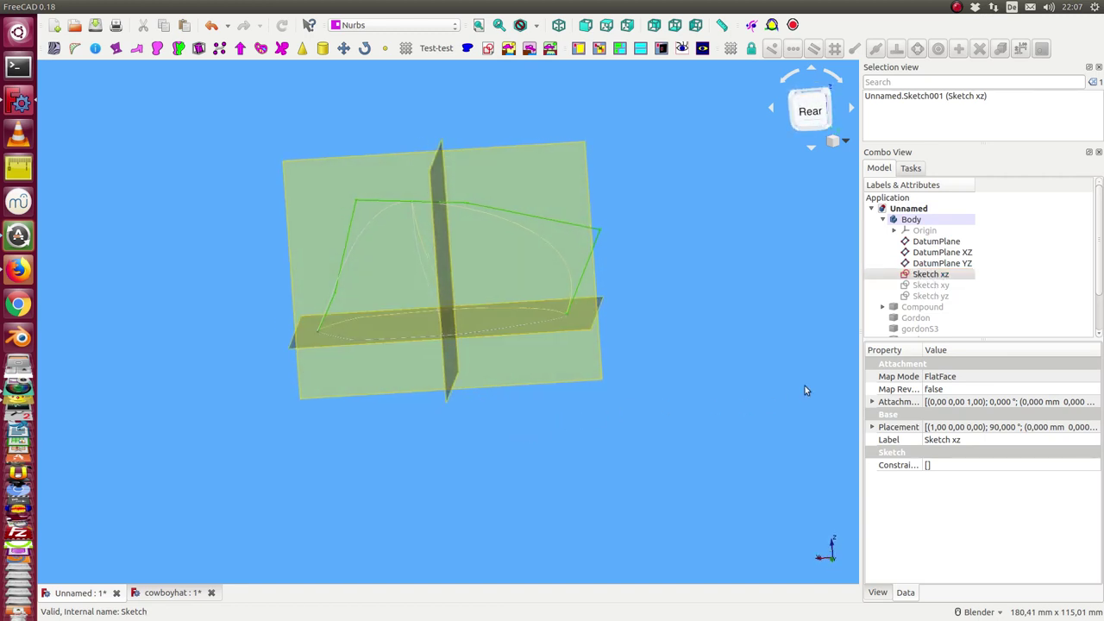
click(918, 287)
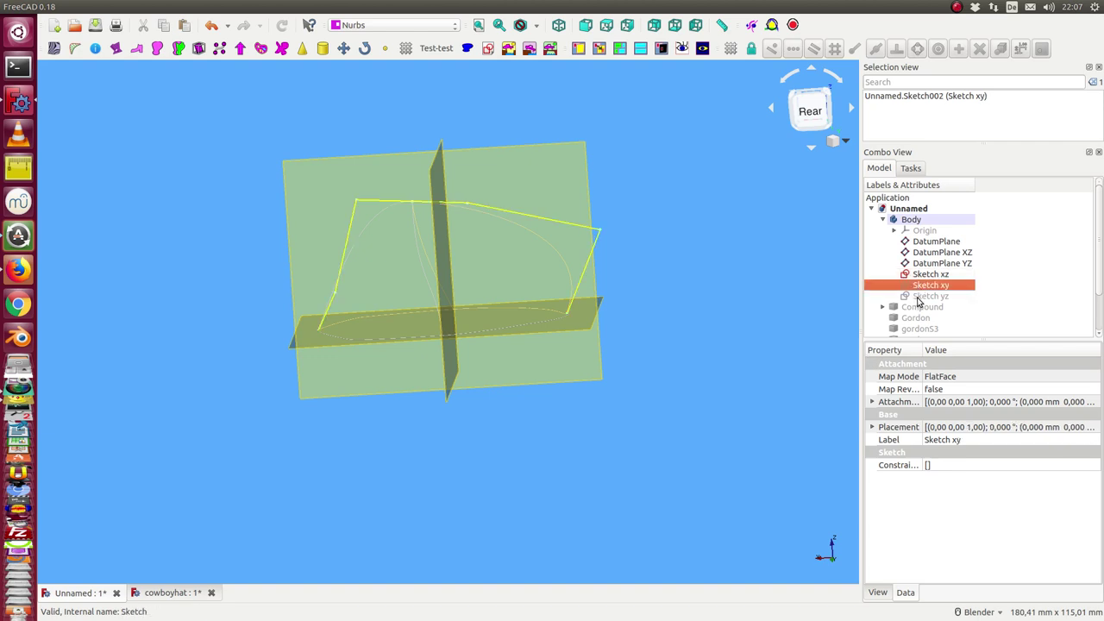
click(918, 295)
mouse_move(756, 350)
middle_down()
mouse_move(498, 374)
mouse_move(488, 357)
mouse_move(656, 353)
middle_up()
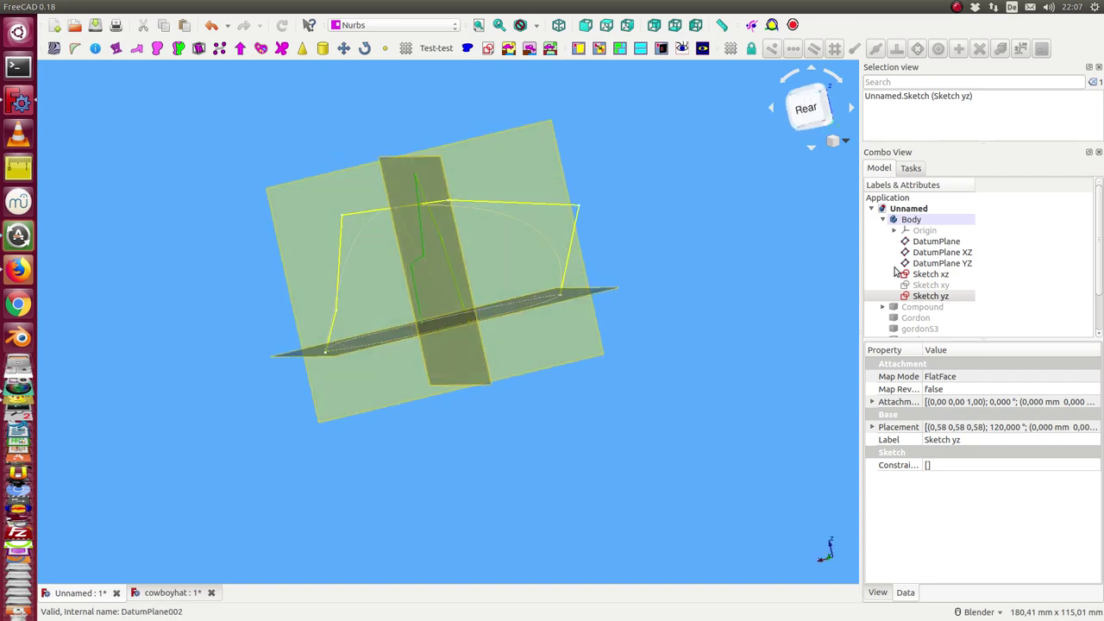
click(918, 285)
Switch to Top view and hide the three datum planes
mouse_move(659, 234)
middle_down()
mouse_move(673, 236)
mouse_move(662, 295)
middle_up()
key(2)
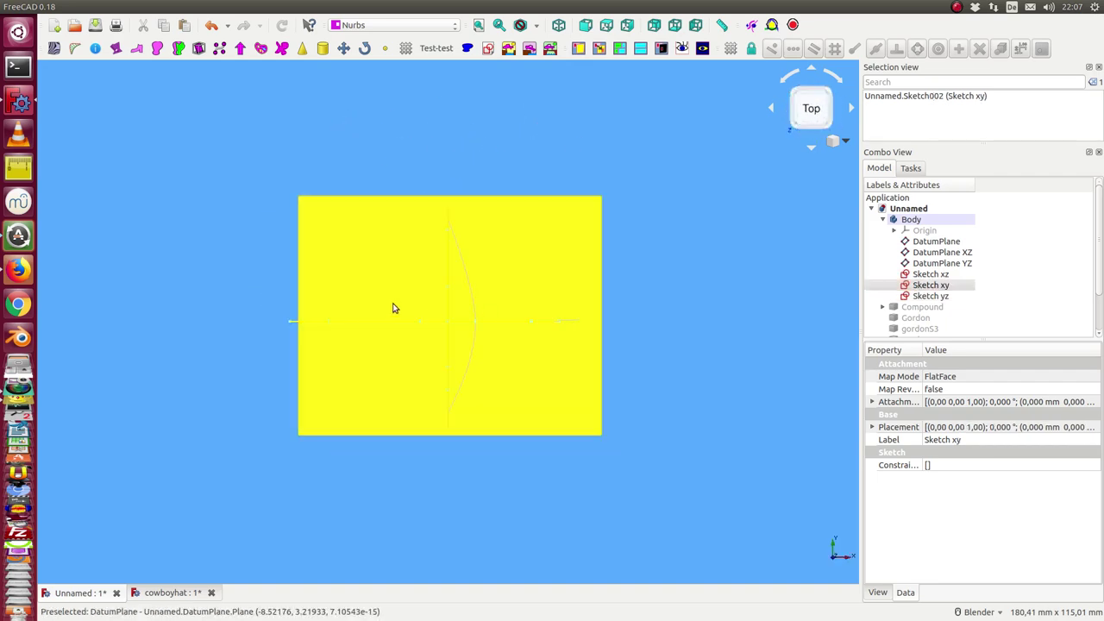
click(929, 242)
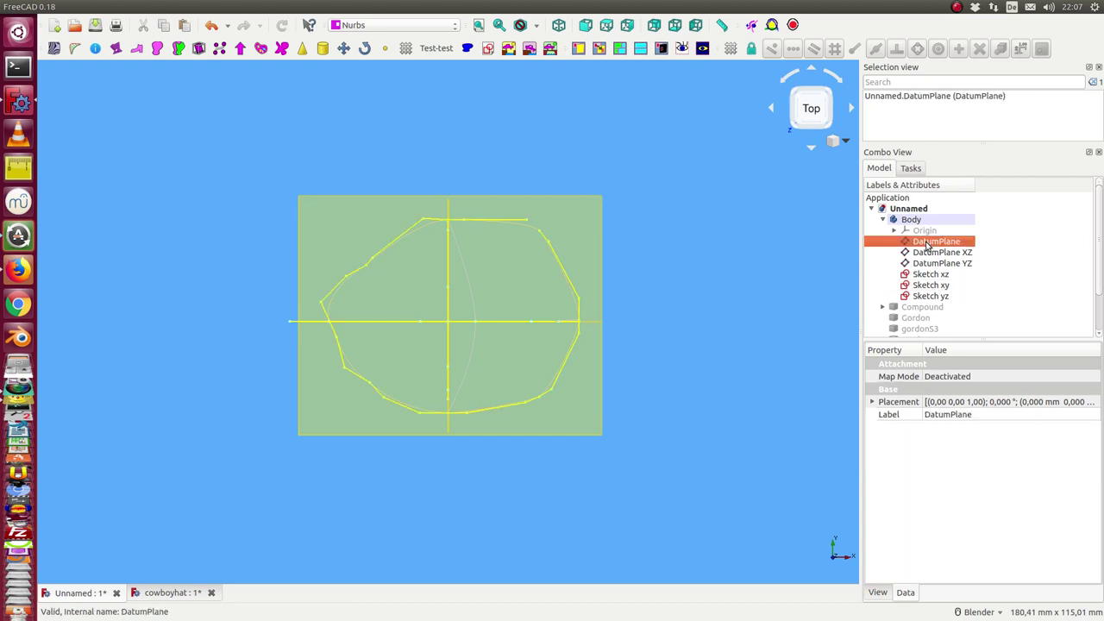
key(space)
click(929, 252)
key(space)
click(930, 263)
key(space)
Hide the BeGrid curves so only the sketch outlines remain
scroll(650, 420, up, 2)
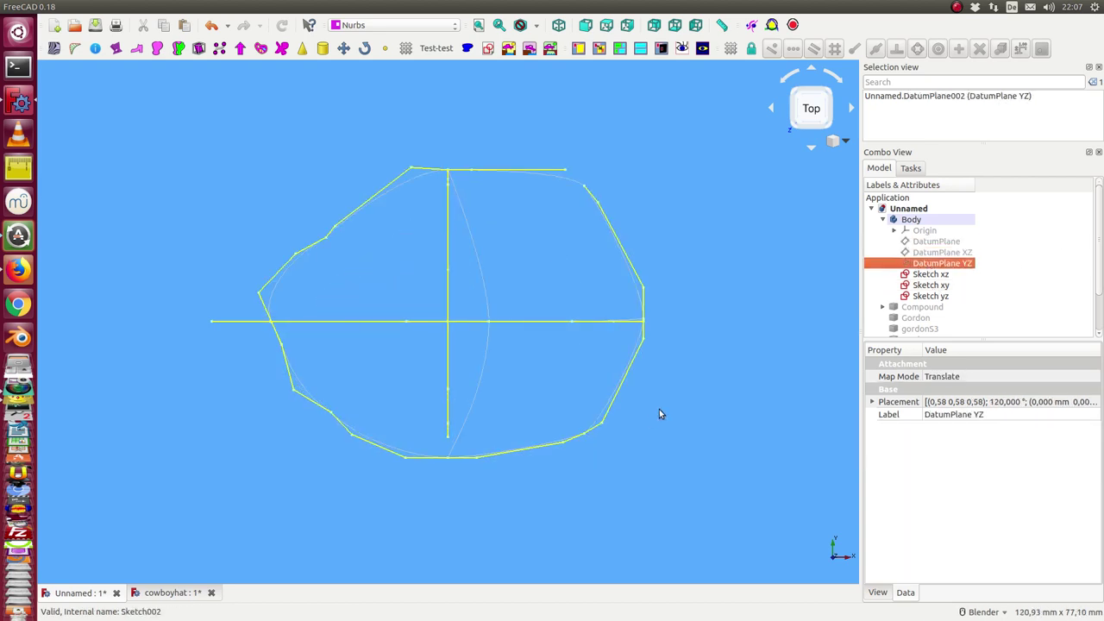
scroll(957, 271, down, 1)
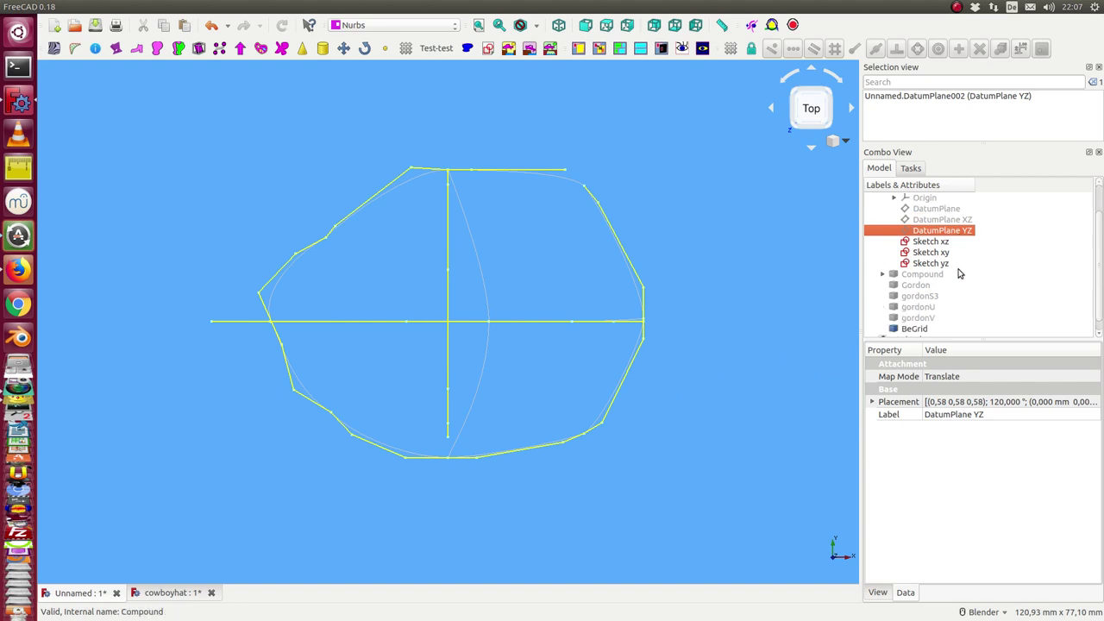
click(905, 329)
key(space)
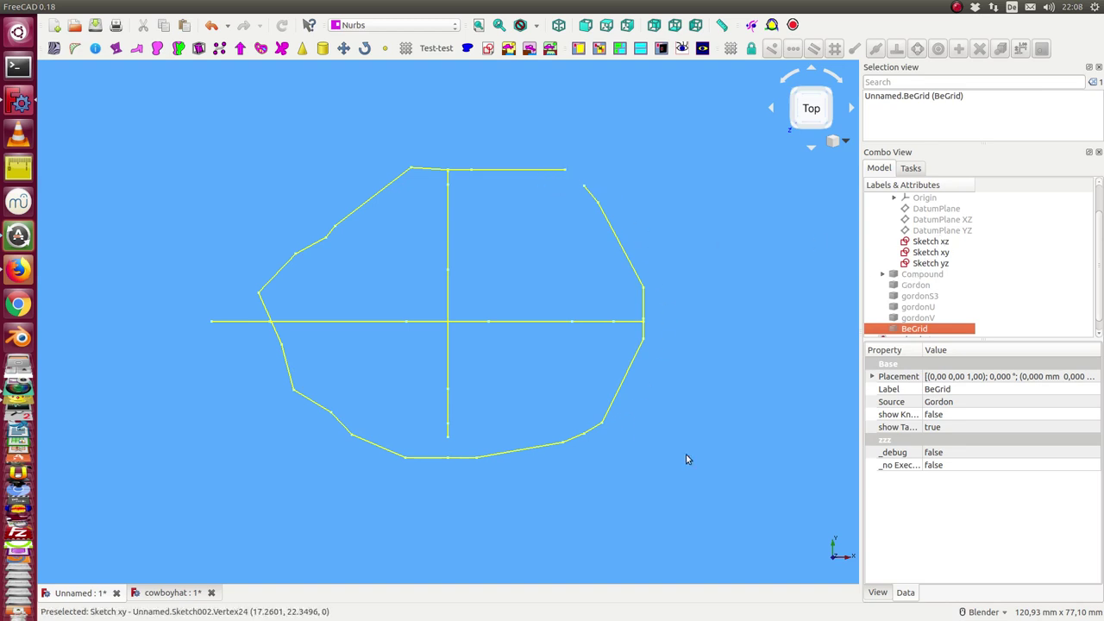
Edit Sketch xy, dragging its top edge down to y=20, and close the sketch
double_click(923, 254)
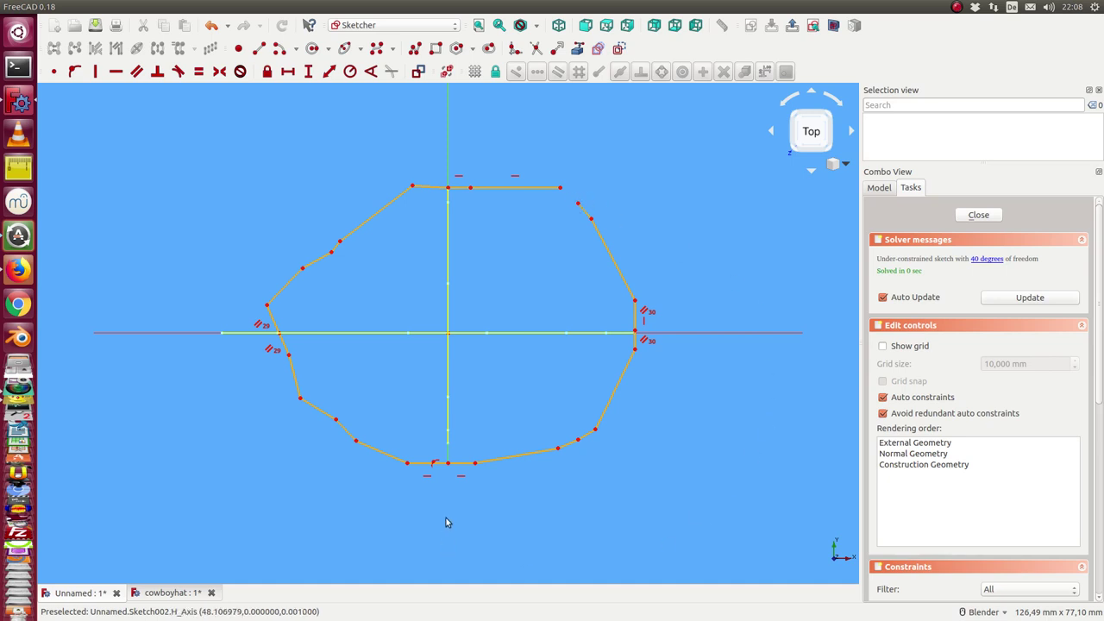
mouse_move(457, 187)
mouse_down()
mouse_move(437, 207)
mouse_move(458, 202)
mouse_up()
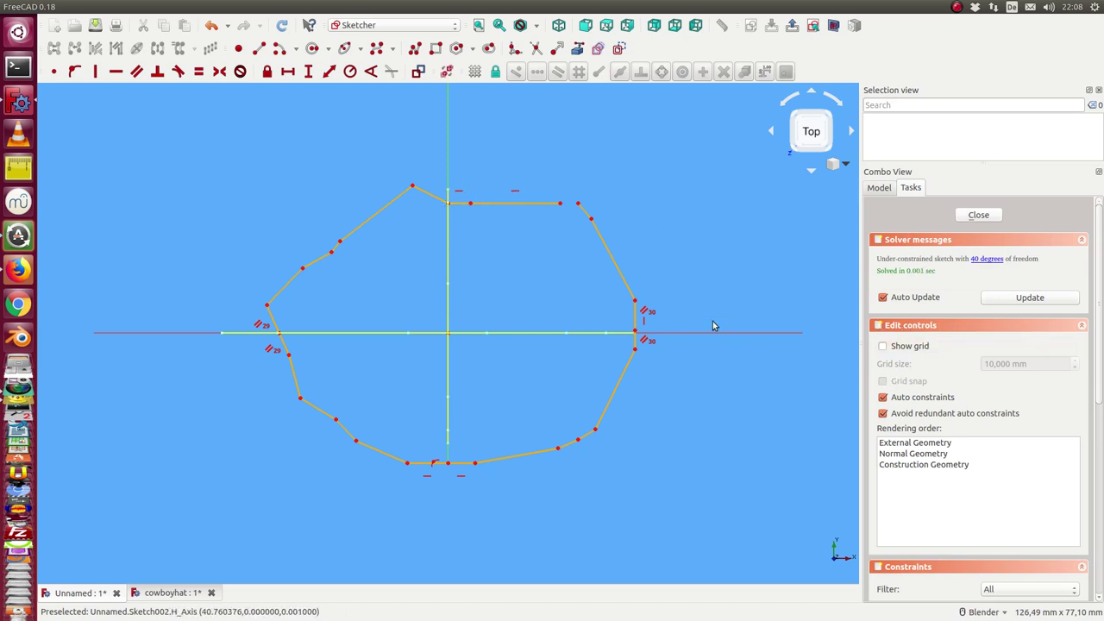
click(975, 216)
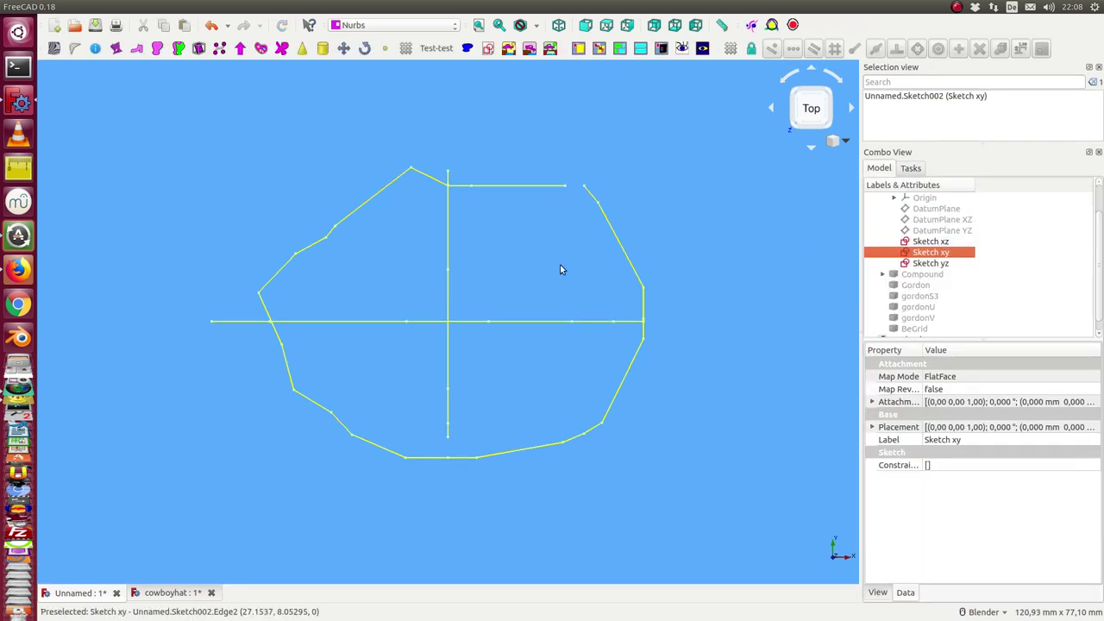
Create the BeringSketch010 curve from Sketch xy using Bezier > create Bering
mouse_move(458, 503)
middle_down()
mouse_move(439, 405)
mouse_move(423, 453)
mouse_move(428, 503)
mouse_move(439, 483)
middle_up()
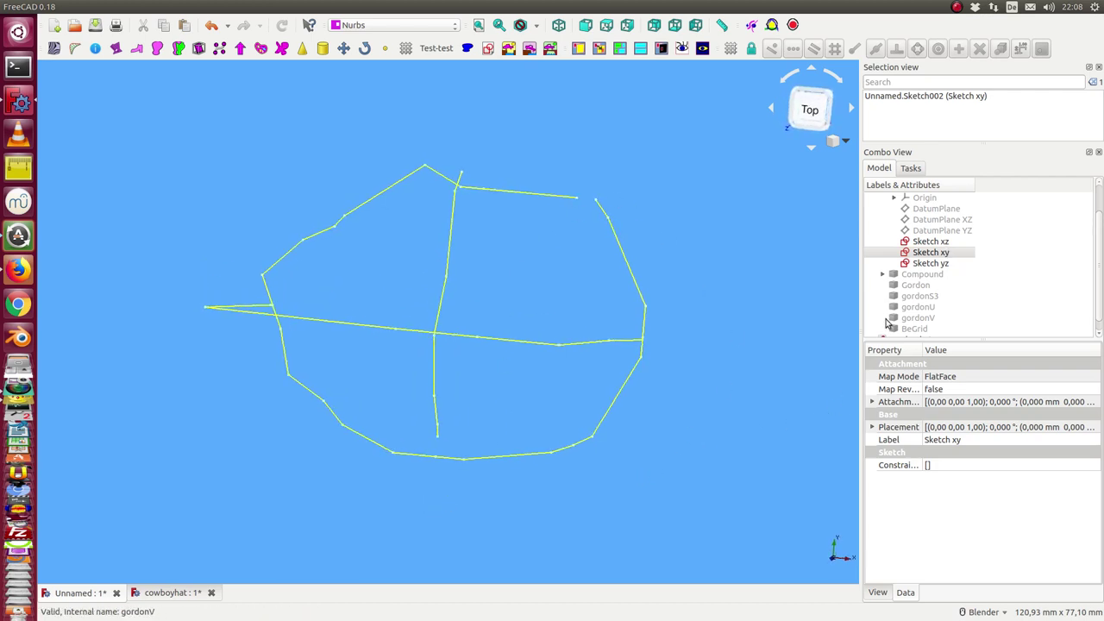
click(932, 257)
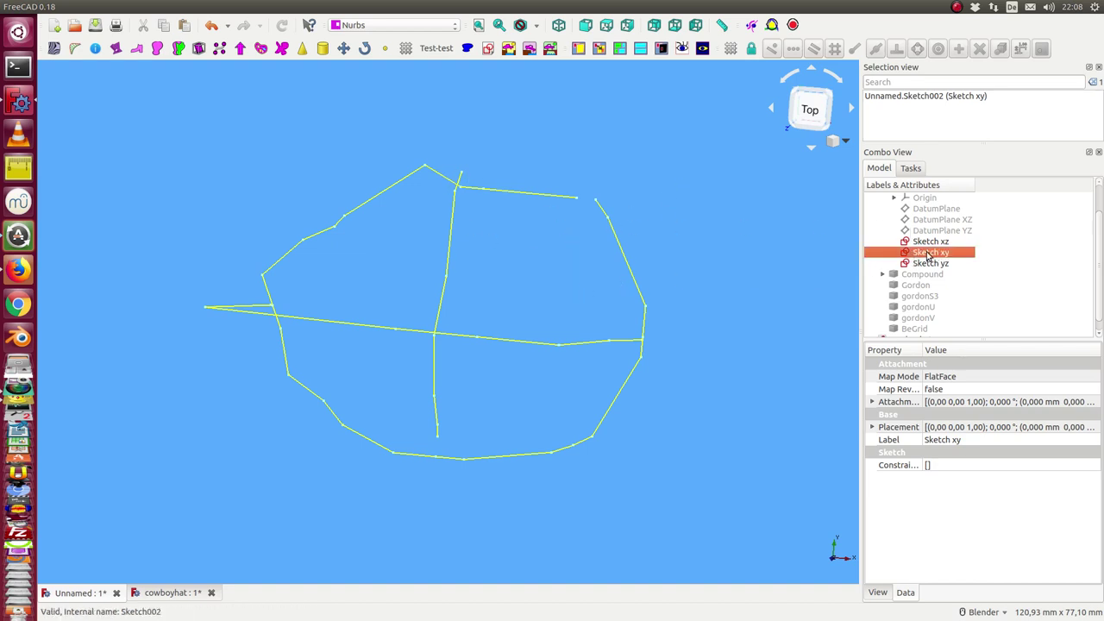
click(690, 7)
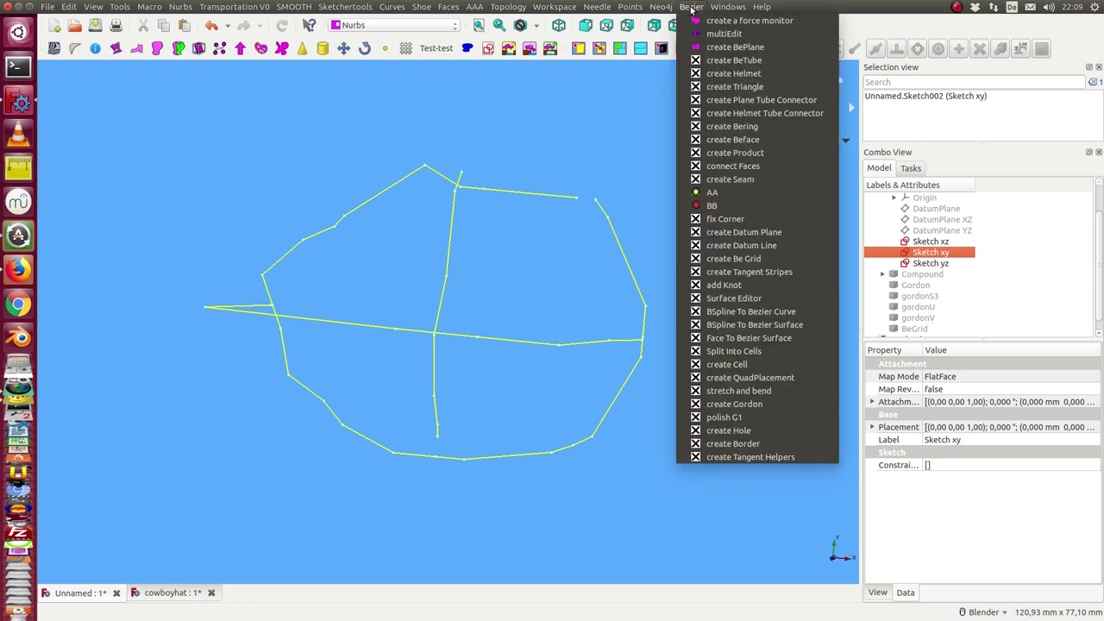
click(752, 132)
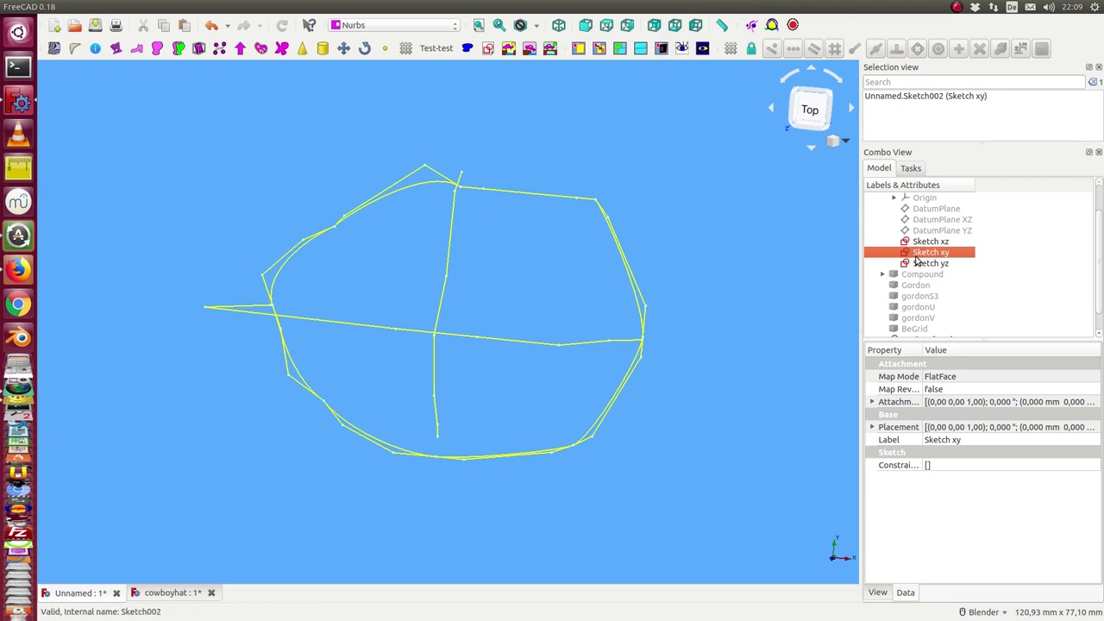
key(space)
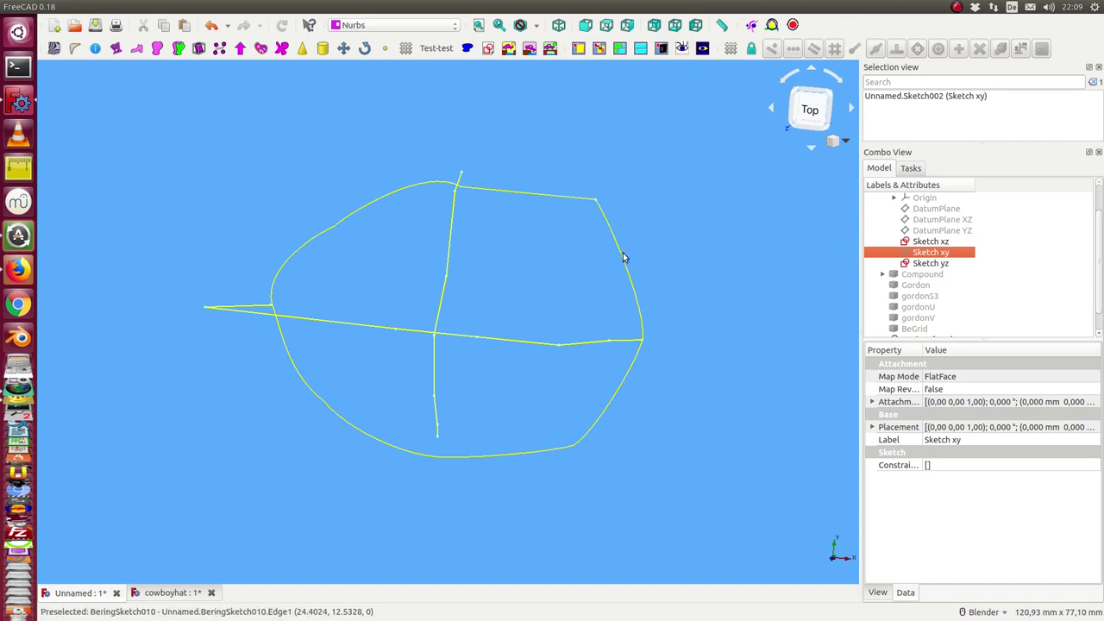
Hide Sketch xy and Sketch yz, then select the BeringSketch010 curve
scroll(739, 333, down, 2)
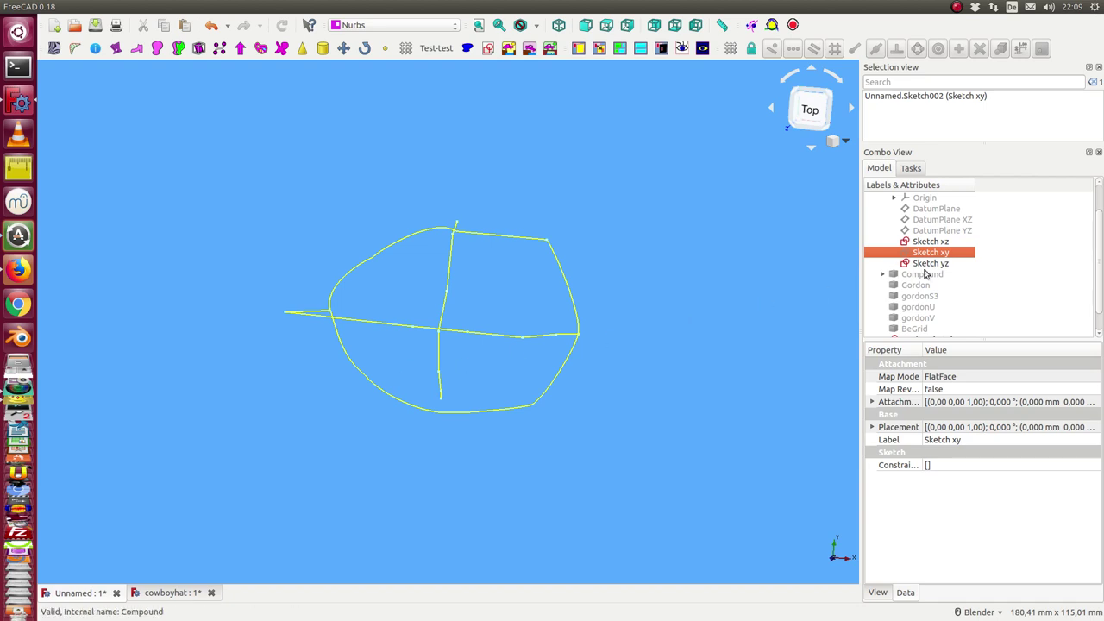
click(923, 263)
key(space)
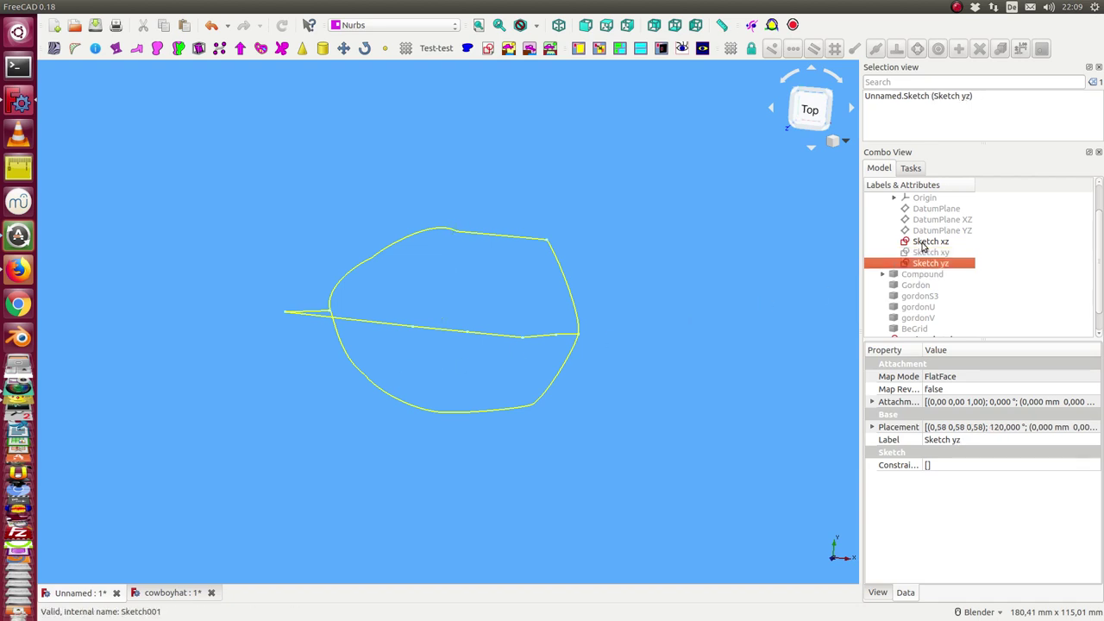
click(924, 252)
key(space)
click(924, 241)
scroll(954, 263, down, 1)
click(925, 317)
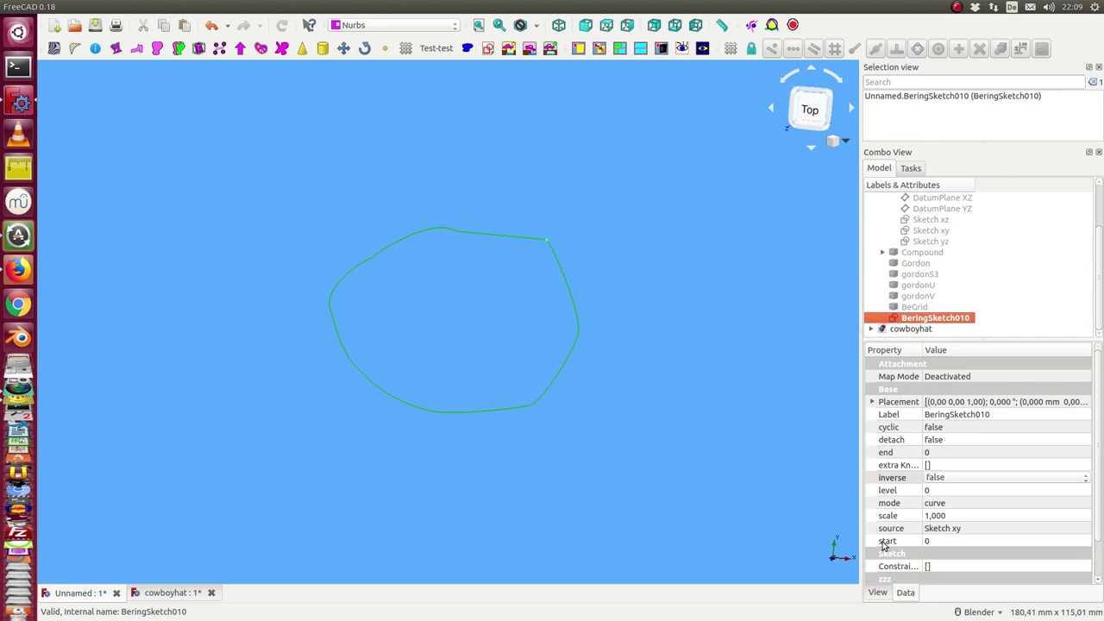
Set BeringSketch010's end to 2 and duplicate it into BeringSketch011–013
click(931, 542)
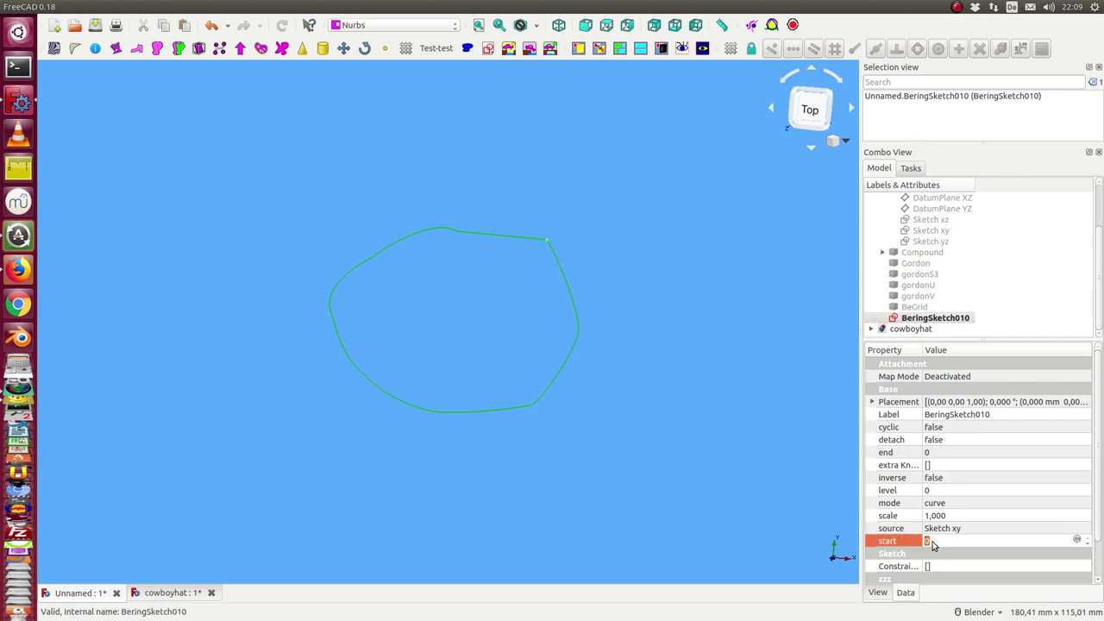
click(938, 453)
text(2)
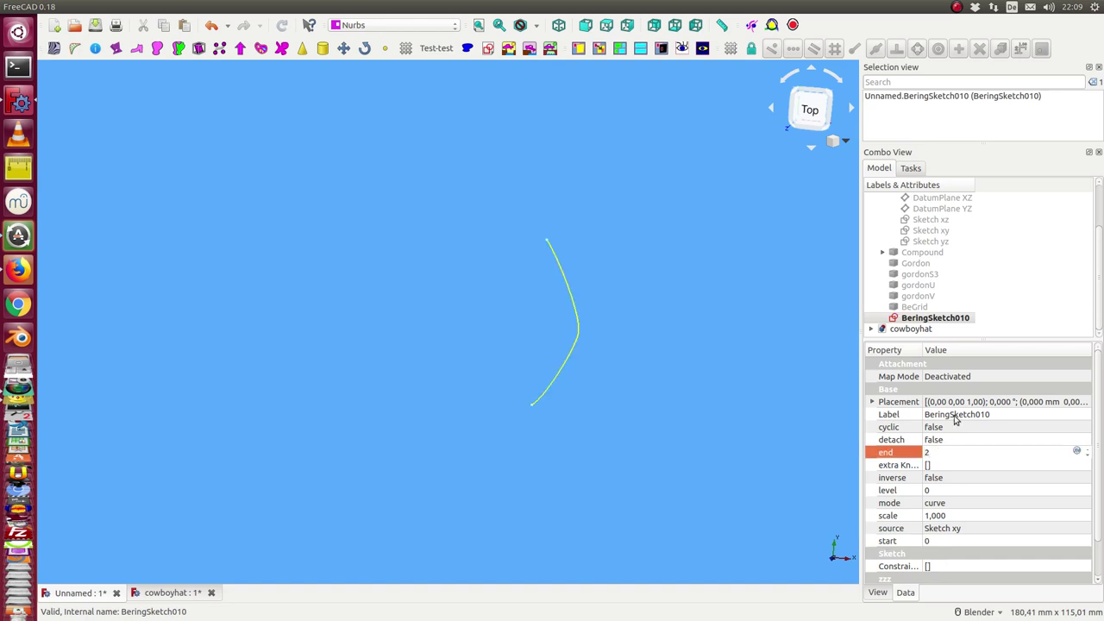
click(939, 319)
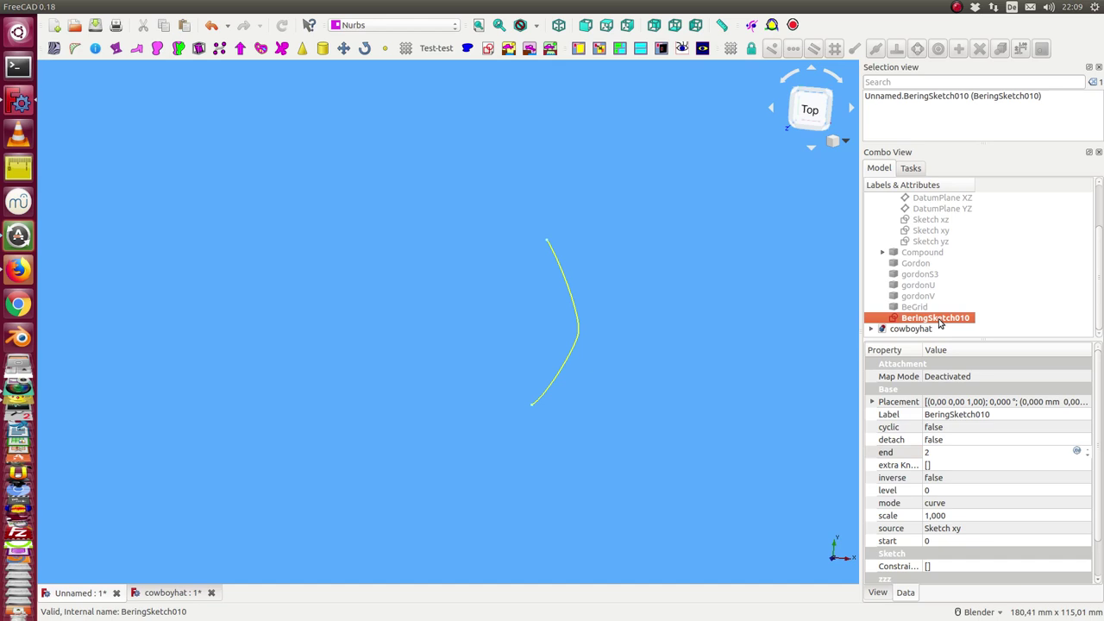
key(ctrl+c)
key(Return)
key(ctrl+v)
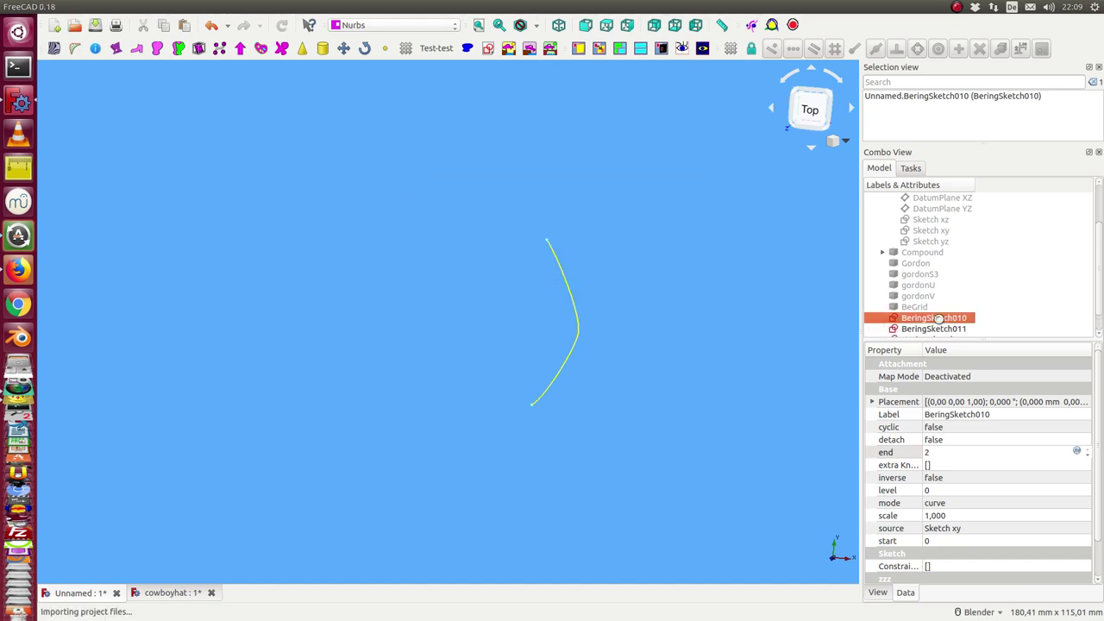
key(ctrl+v)
key(ctrl+v)
Set BeringSketch011 to span 2–4 and BeringSketch012 to span 4–6
click(933, 297)
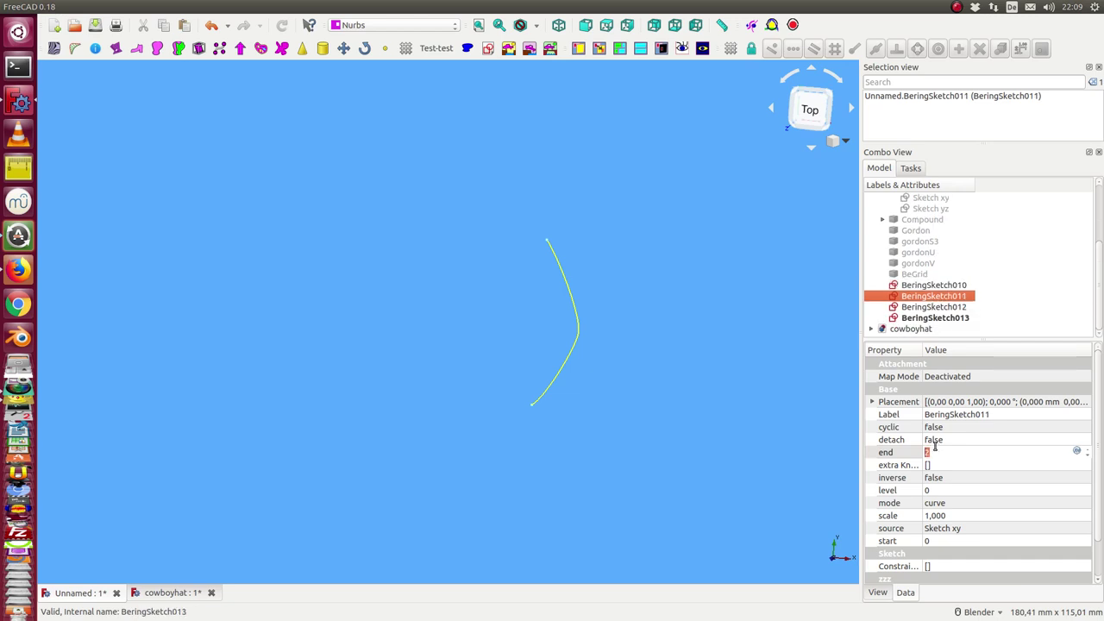
click(937, 541)
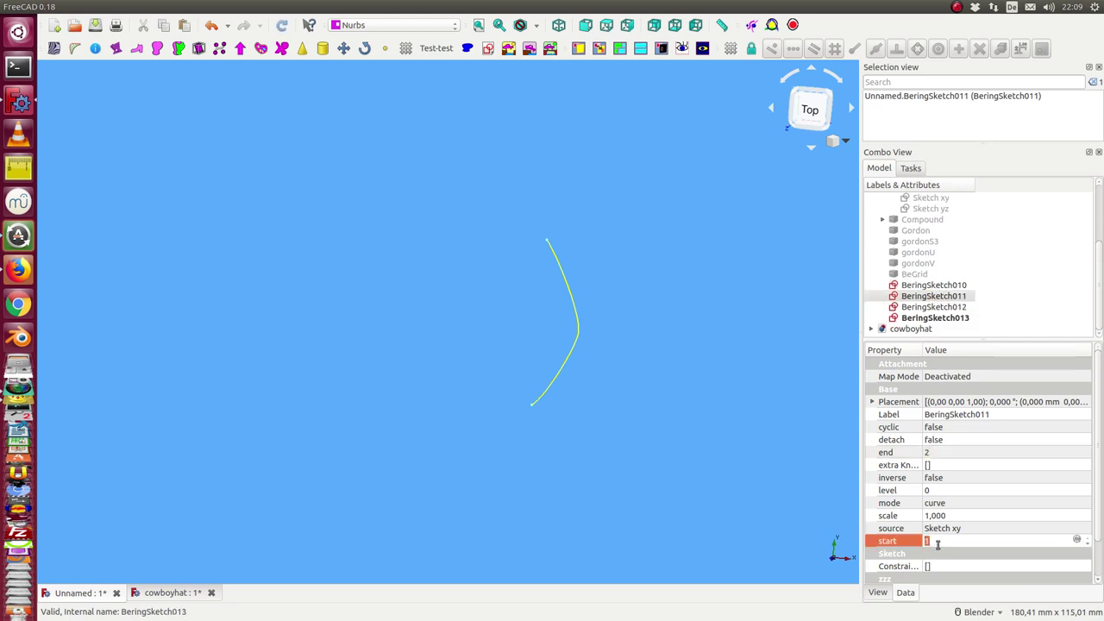
text(2)
click(942, 452)
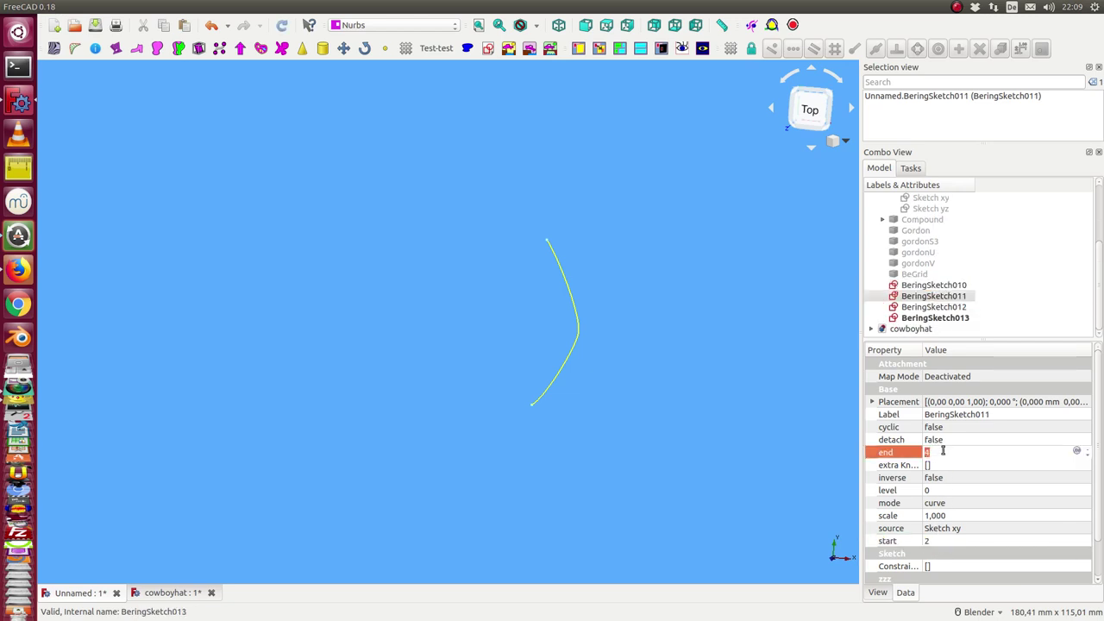
text(4)
click(939, 306)
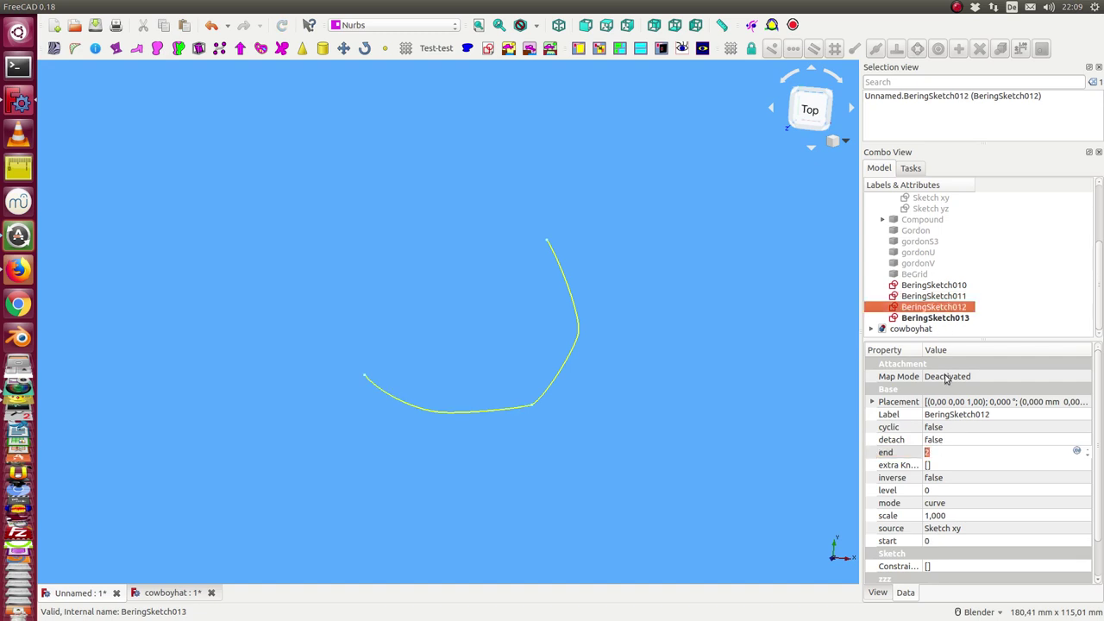
click(952, 542)
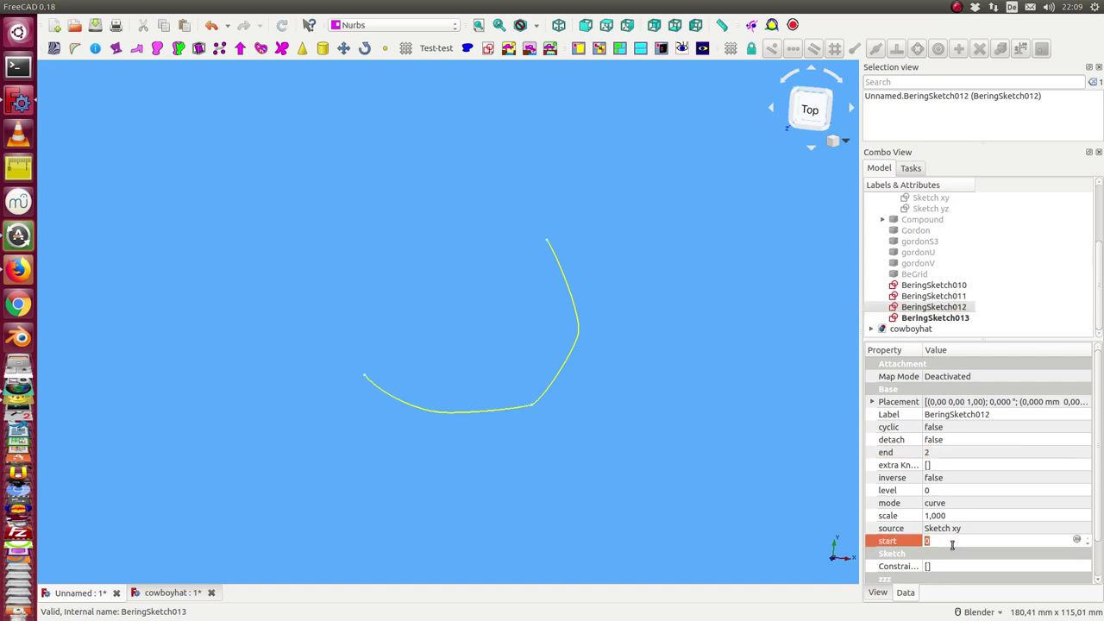
click(944, 453)
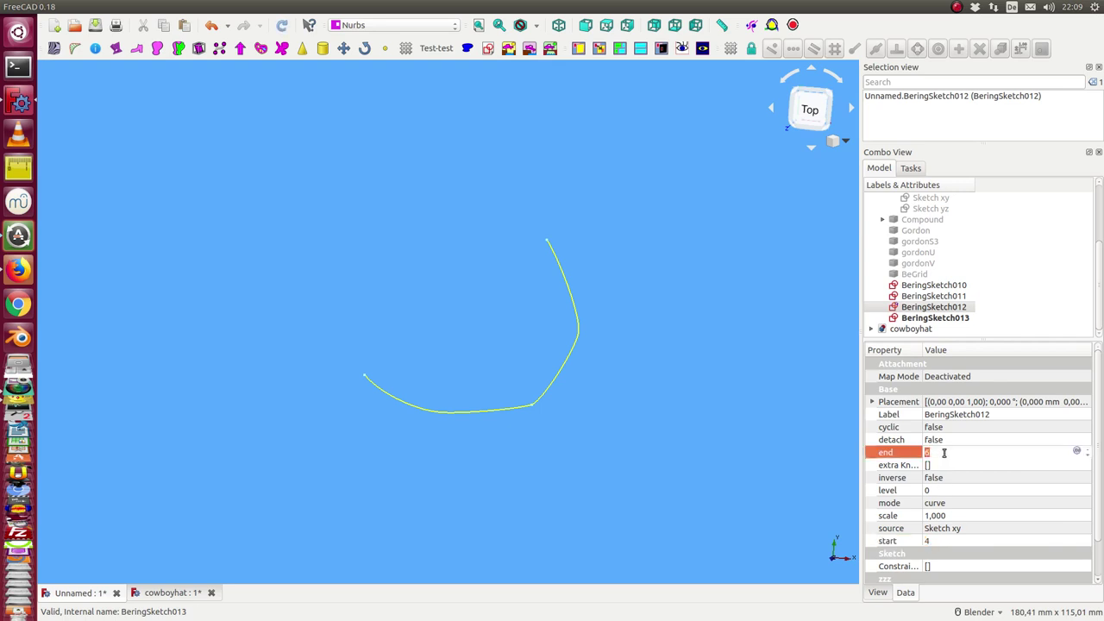
key(Return)
Set BeringSketch013 to span 6–8, closing the ring
click(933, 317)
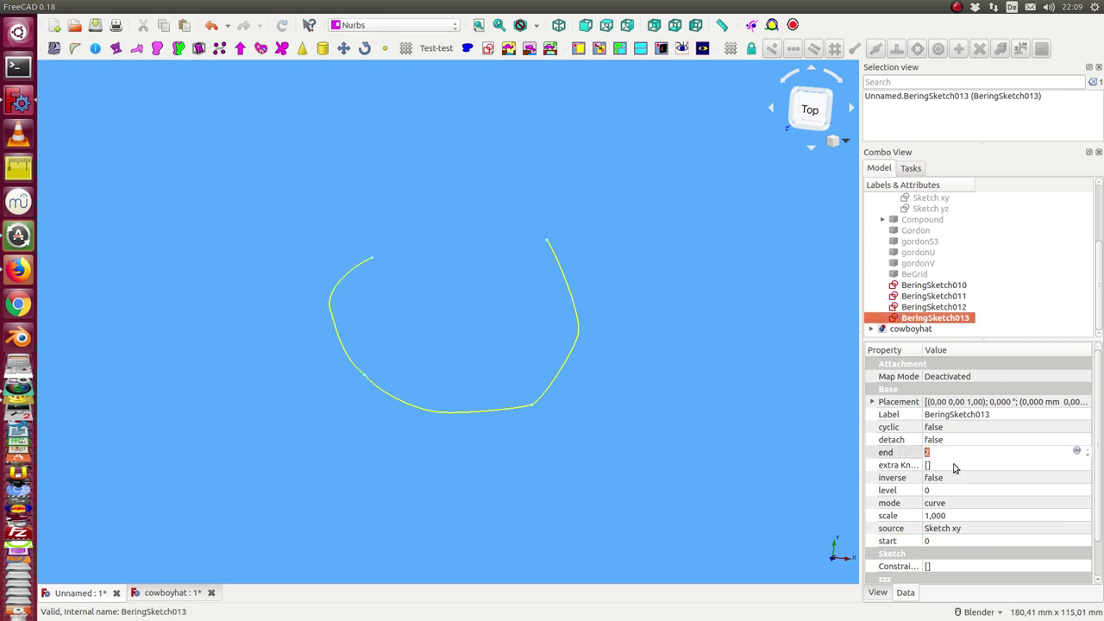
click(952, 542)
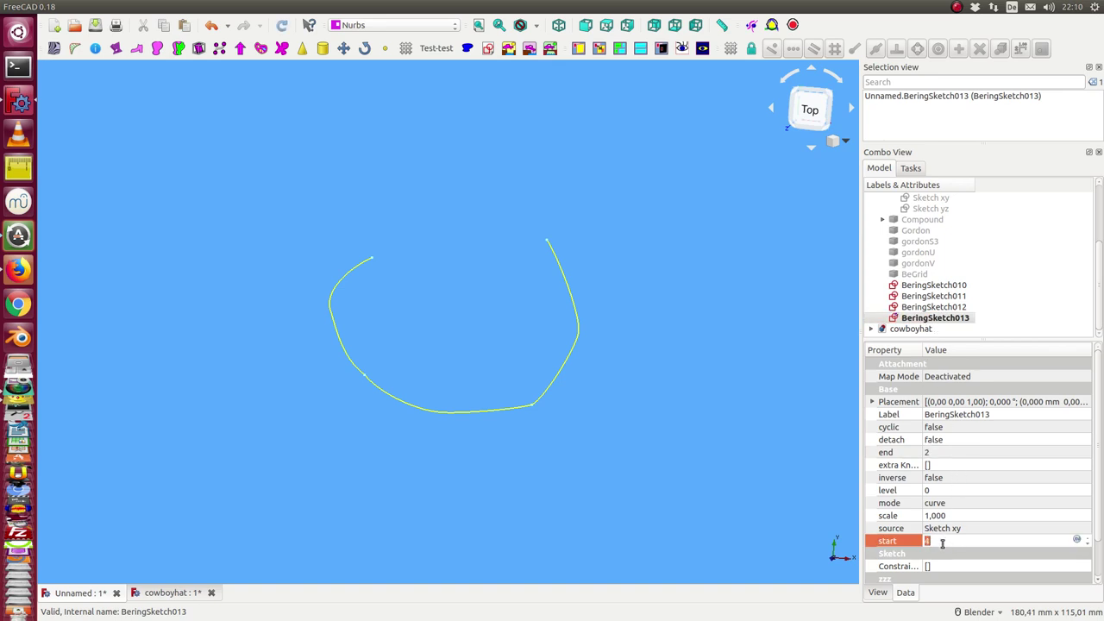
click(948, 452)
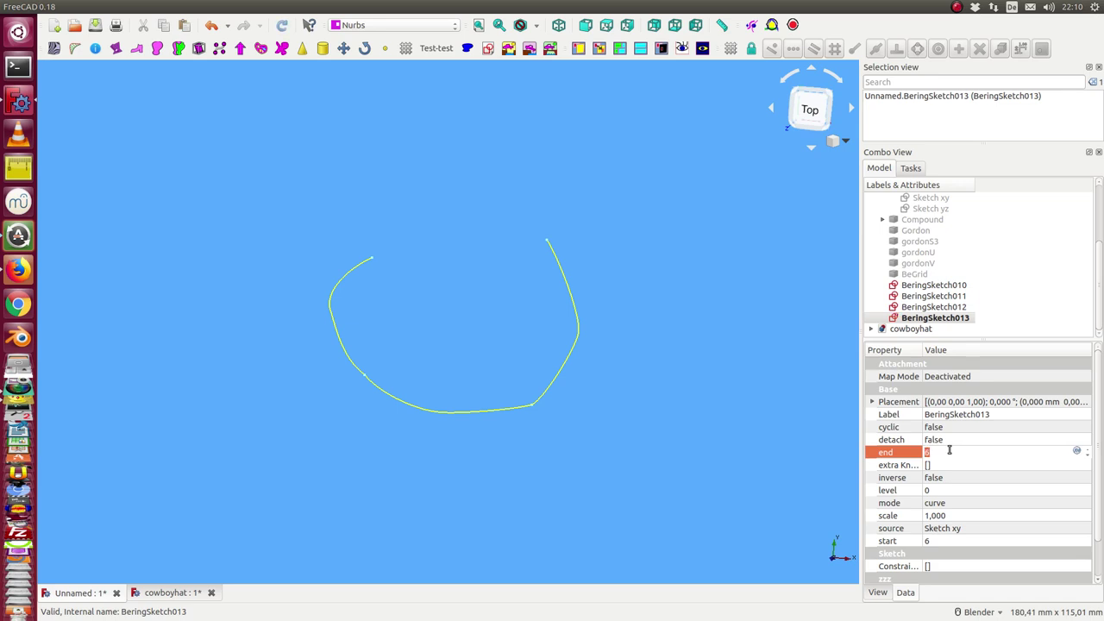
text(8)
key(Return)
Inspect the closed ring in Top and angled views, picking curves and Sketch xz/yz in the tree
mouse_move(607, 530)
middle_down()
mouse_move(557, 424)
mouse_move(518, 389)
middle_up()
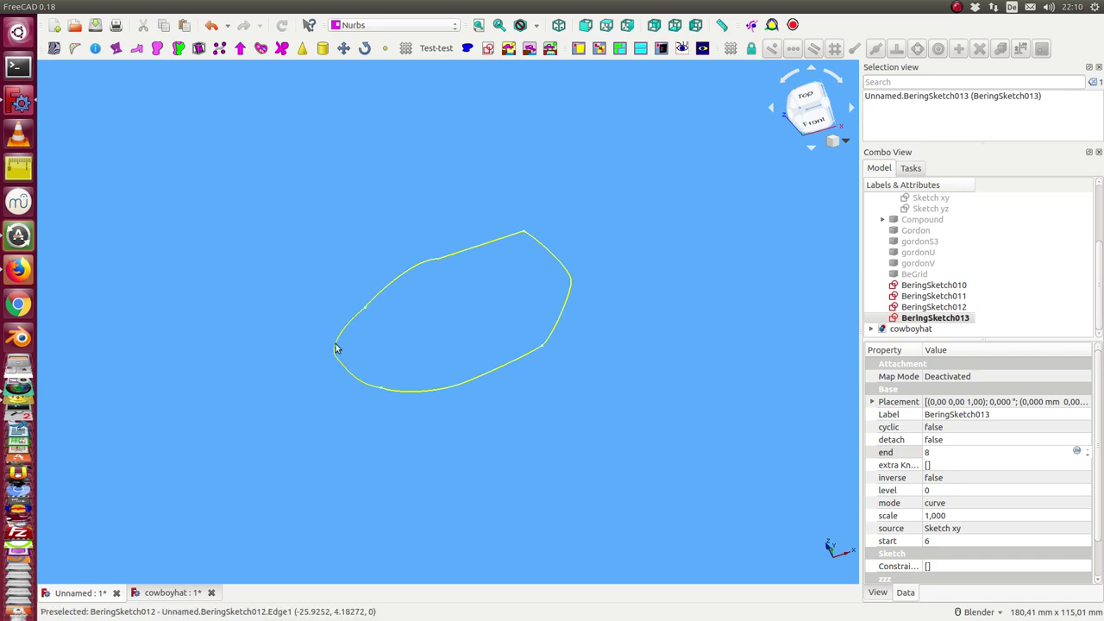
key(2)
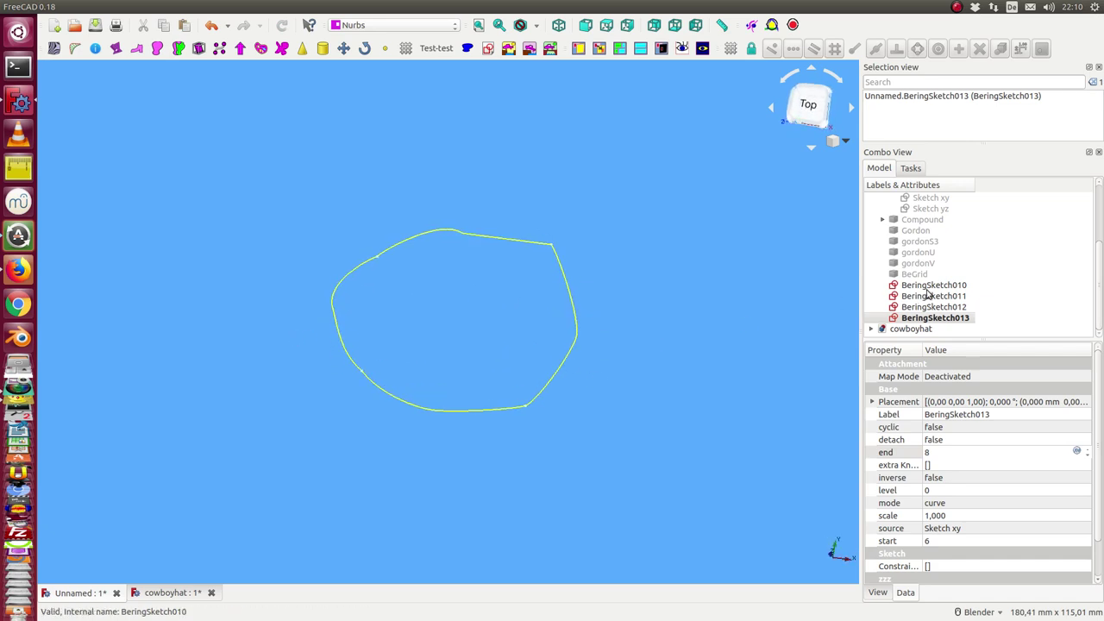
click(924, 288)
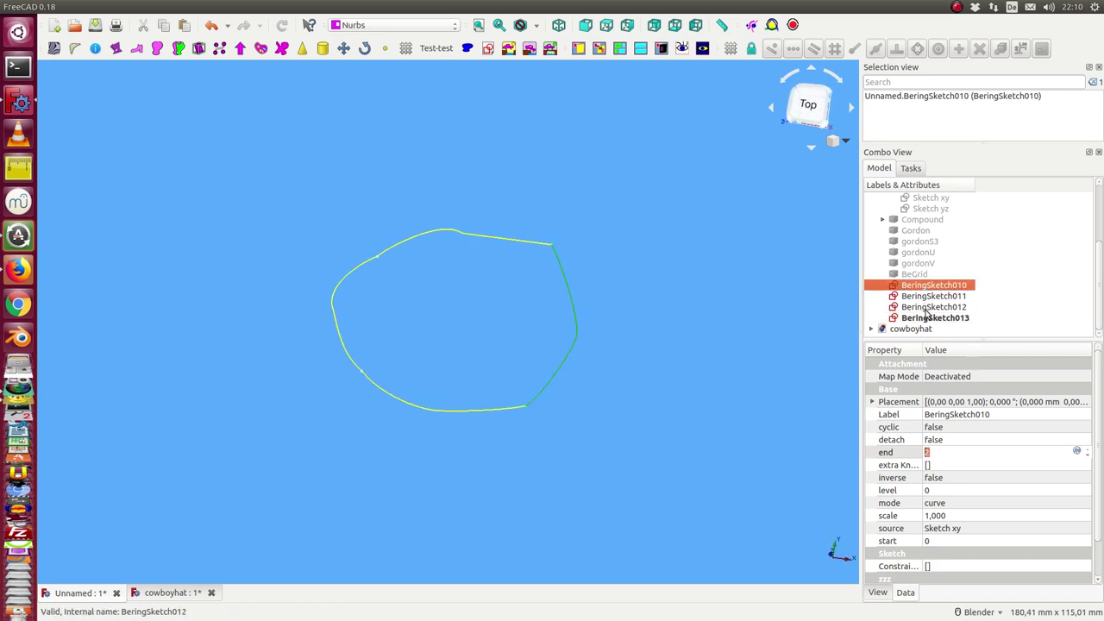
click(926, 307)
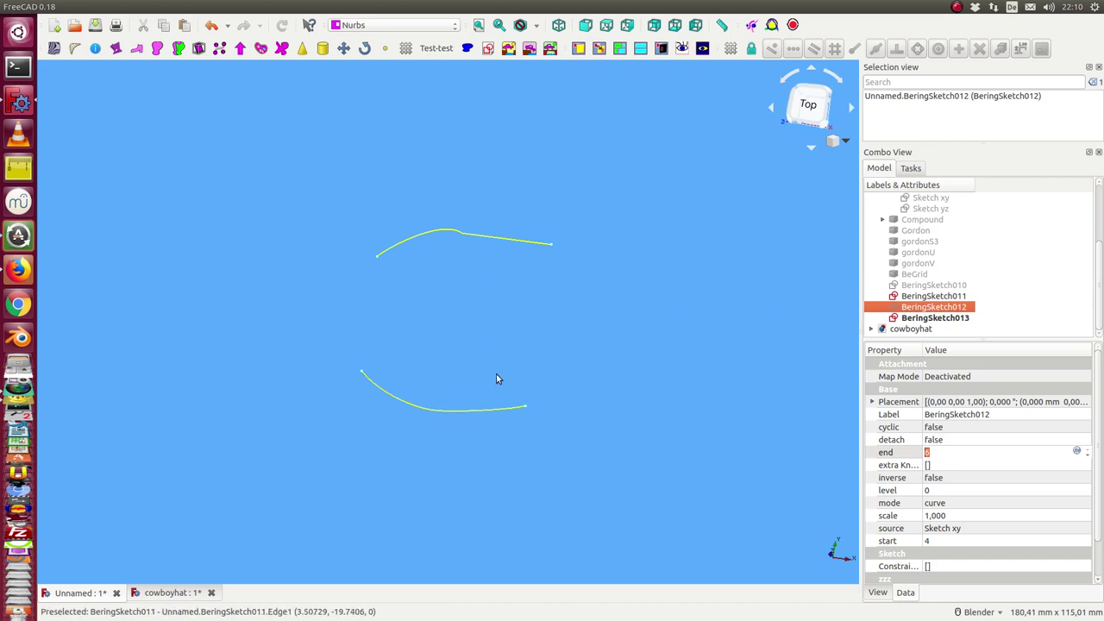
mouse_move(539, 353)
middle_down()
mouse_move(739, 294)
mouse_move(704, 320)
middle_up()
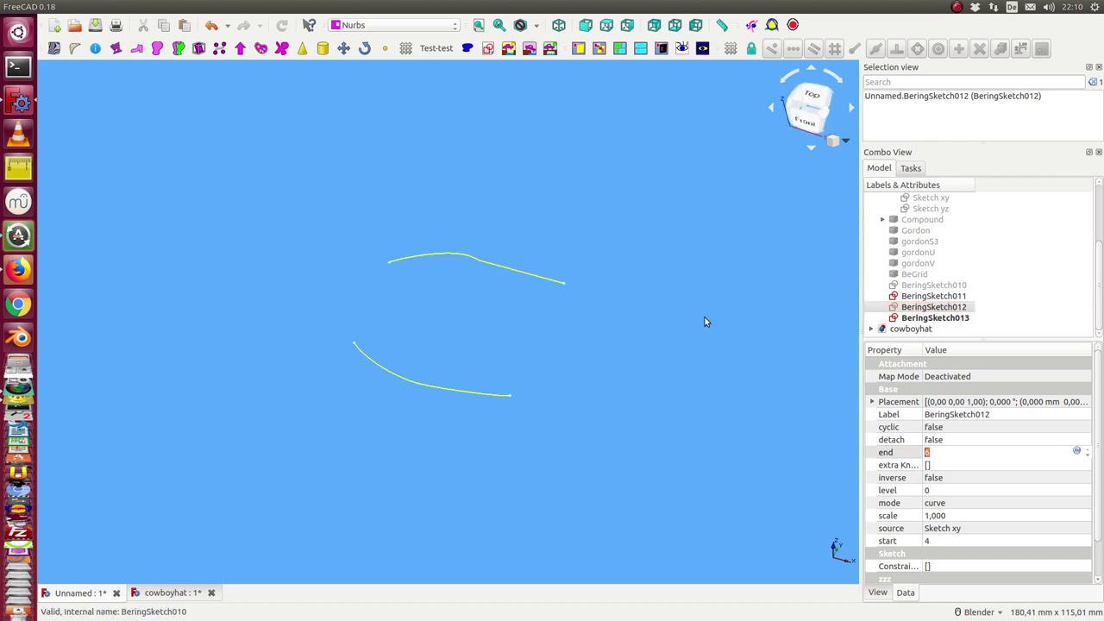
scroll(943, 216, up, 2)
click(934, 274)
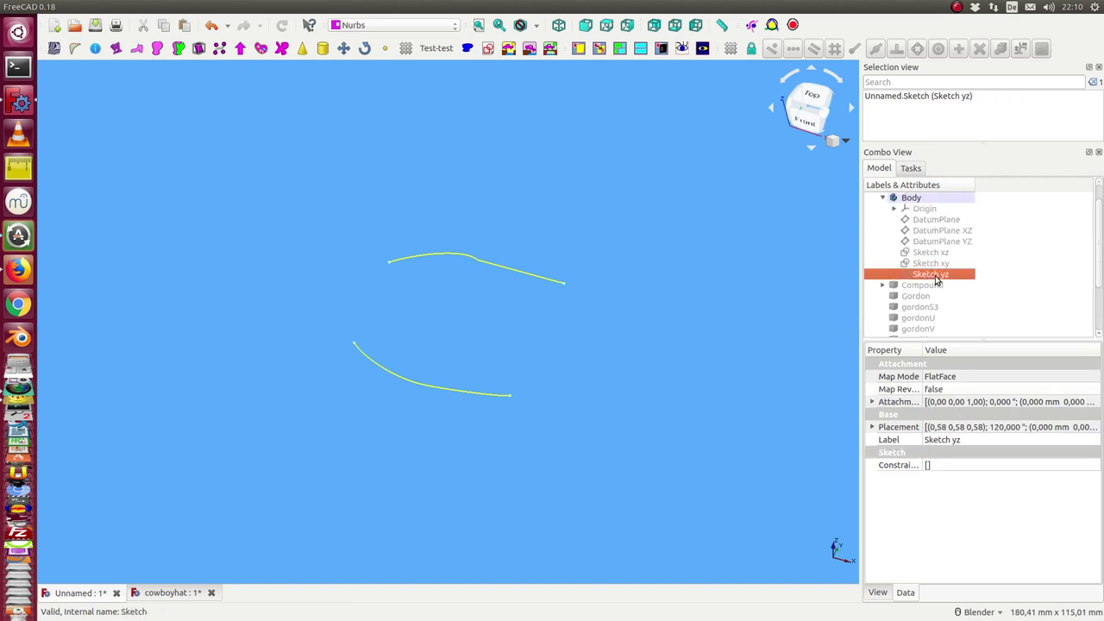
click(921, 252)
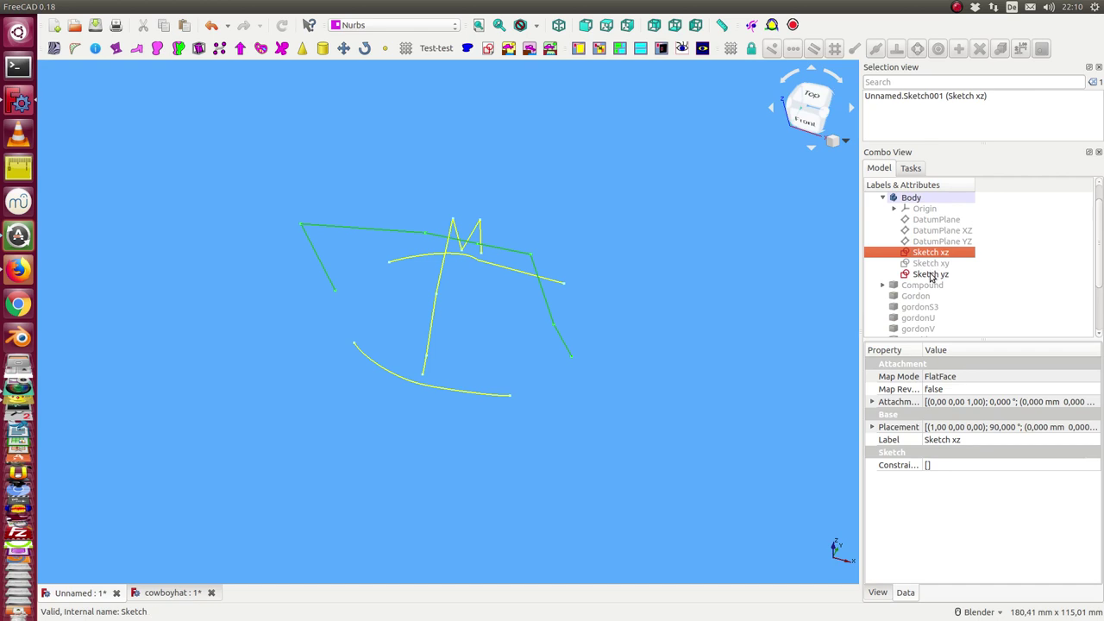
ctrl+click(930, 276)
click(745, 258)
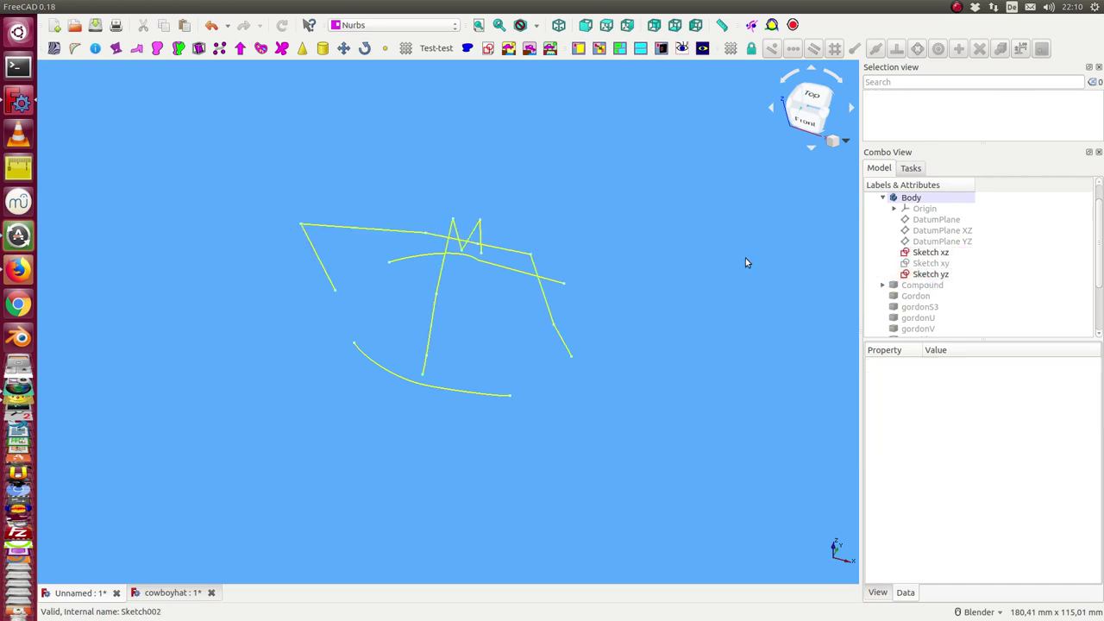
mouse_move(681, 305)
middle_down()
mouse_move(583, 328)
mouse_move(861, 250)
middle_up()
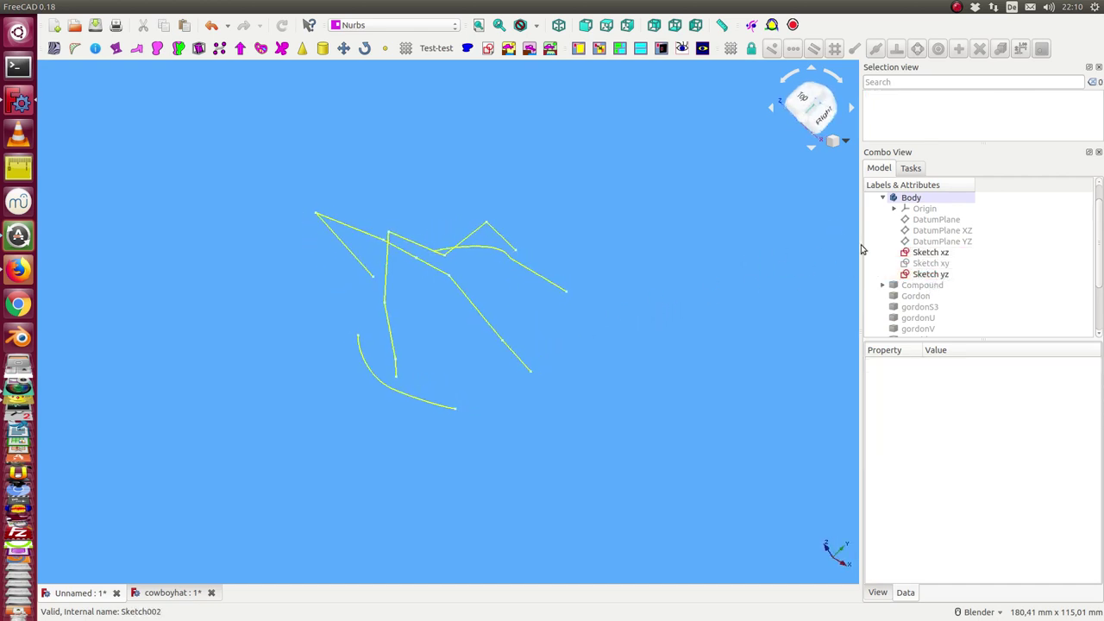
Drag a vertex on Sketch xz's right edge to bend the profile, then open and close Sketch yz
double_click(919, 253)
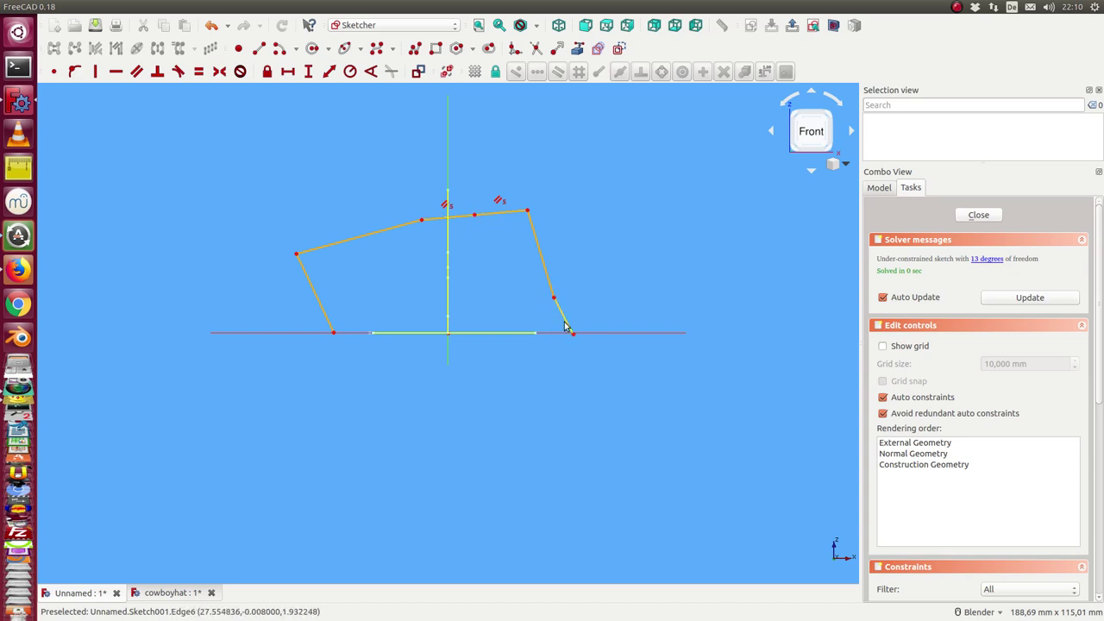
drag(558, 297, 563, 286)
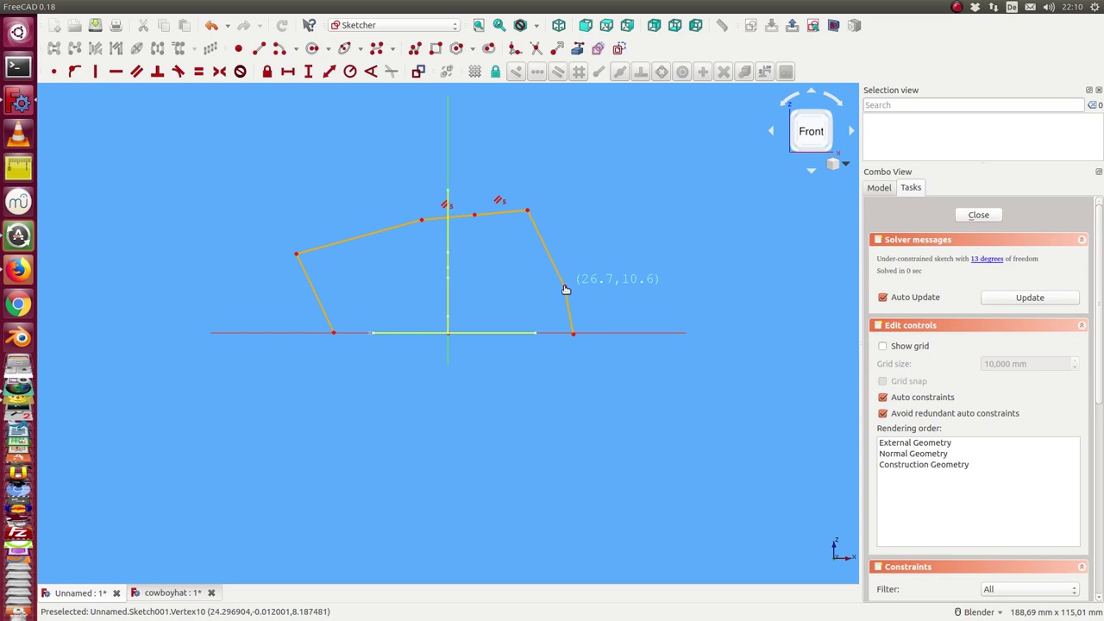
middle_drag(613, 194, 793, 209)
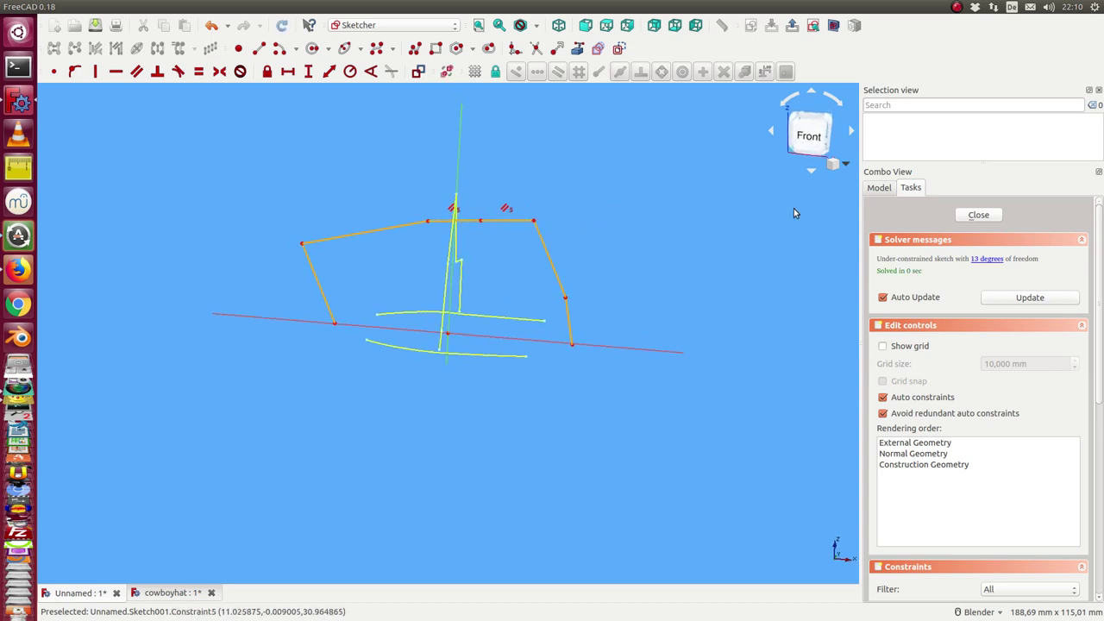
click(974, 216)
double_click(932, 276)
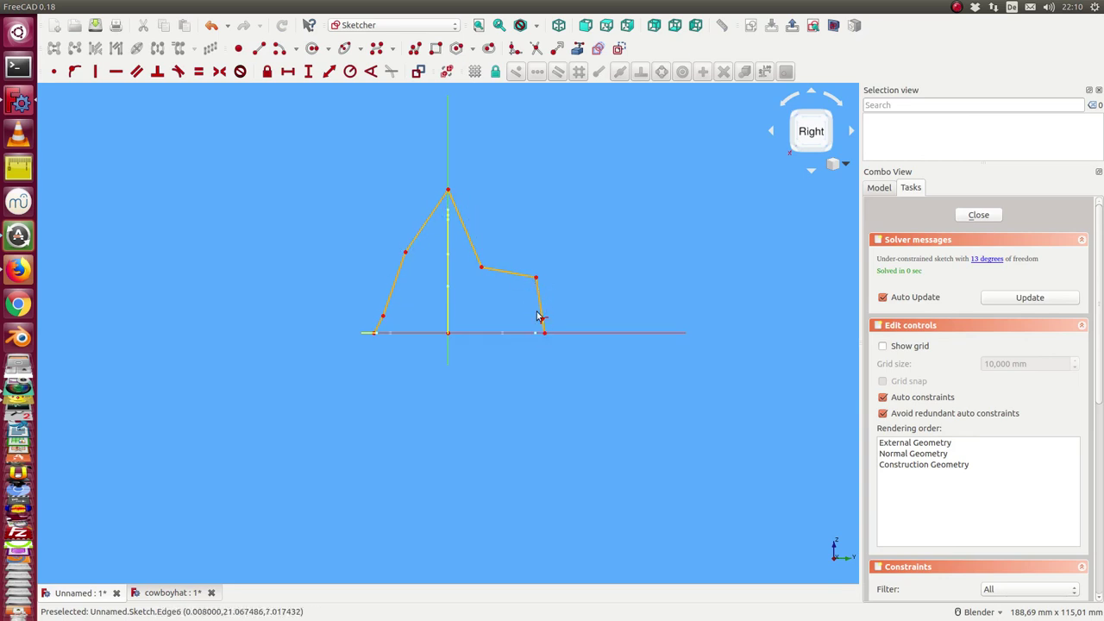
click(980, 216)
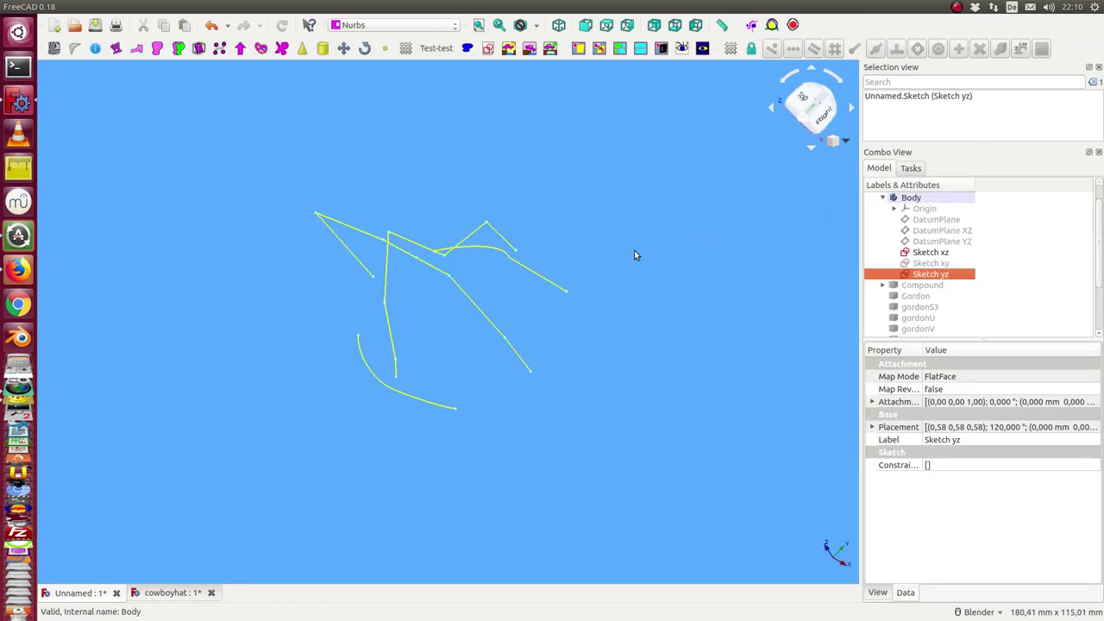
Create Bering curves from Sketch xz and Sketch yz via the Bezier menu
middle_drag(529, 176, 539, 250)
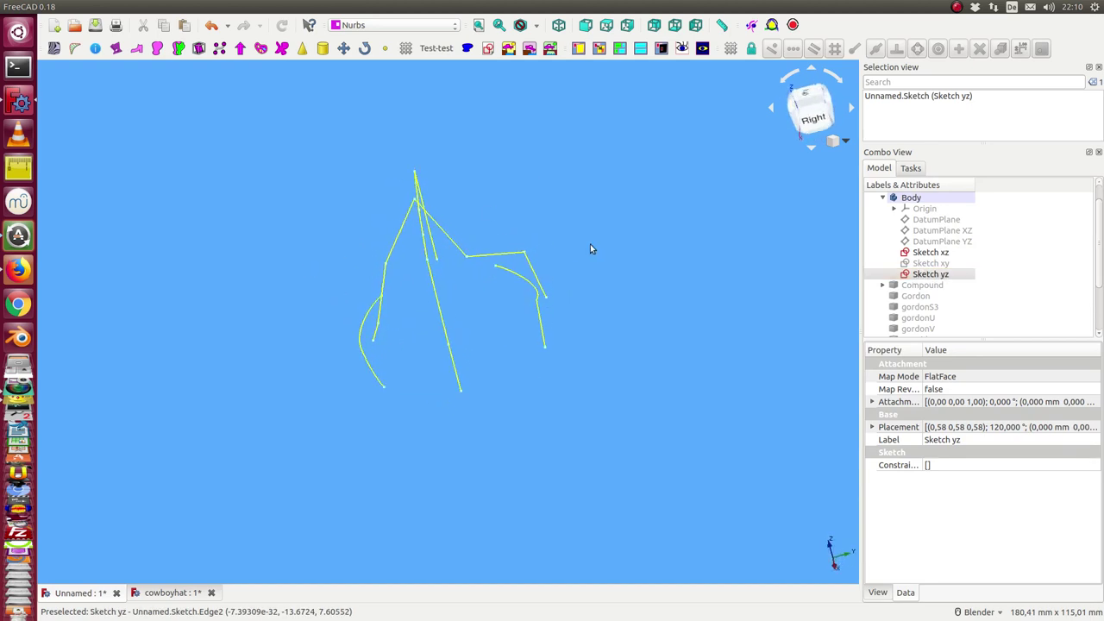
mouse_move(620, 255)
middle_down()
mouse_move(586, 234)
mouse_move(433, 369)
mouse_move(414, 306)
middle_up()
click(922, 252)
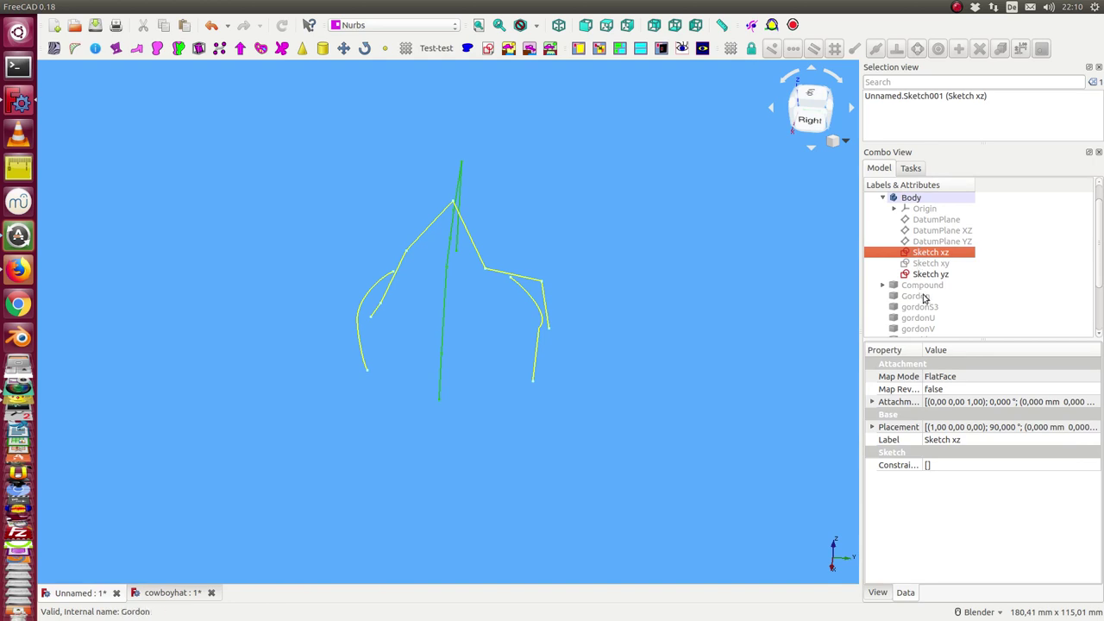
ctrl+click(922, 274)
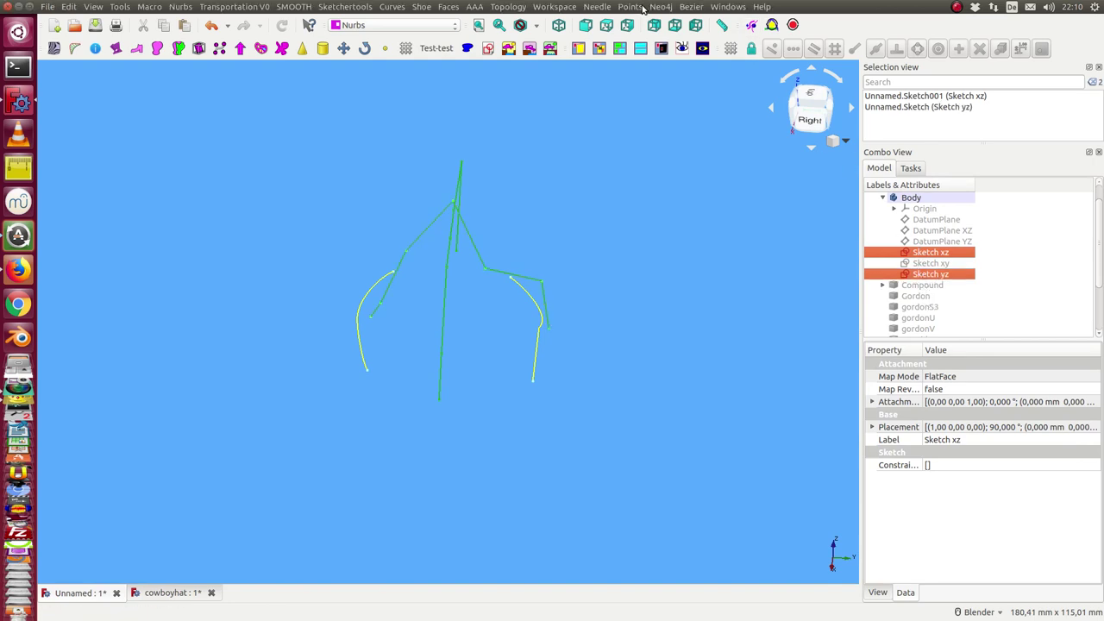
click(689, 7)
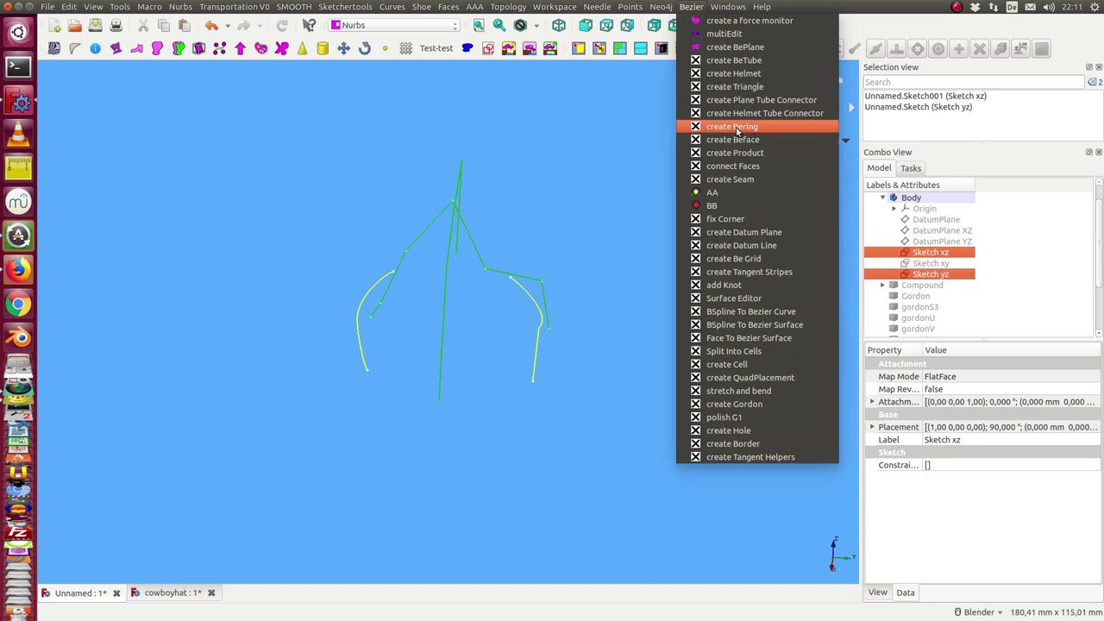
click(736, 127)
Hide Sketch yz and make the bottom BeringSketch010 curve visible again
mouse_move(485, 301)
middle_down()
mouse_move(537, 271)
mouse_move(503, 278)
mouse_move(483, 263)
mouse_move(416, 267)
middle_up()
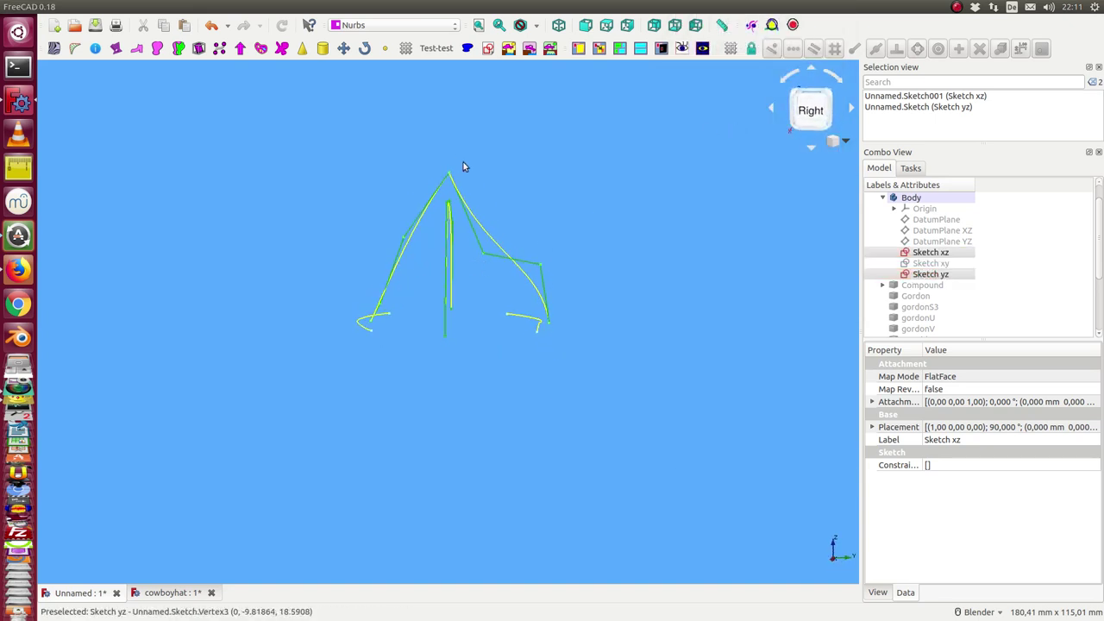
mouse_move(313, 263)
middle_down()
mouse_move(432, 301)
mouse_move(493, 290)
mouse_move(323, 261)
middle_up()
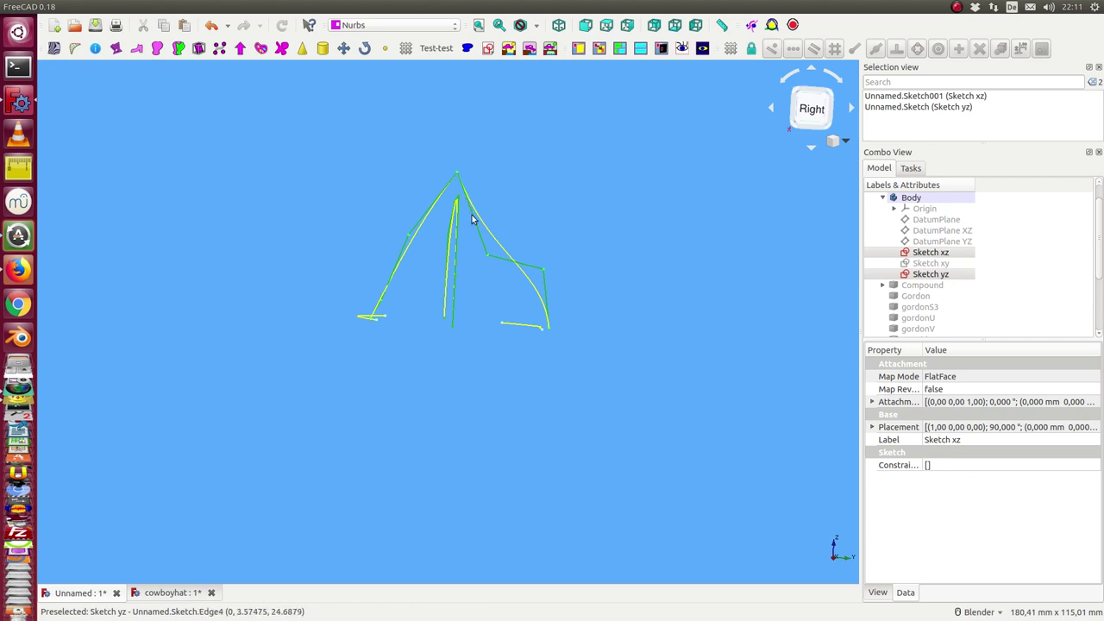
key(space)
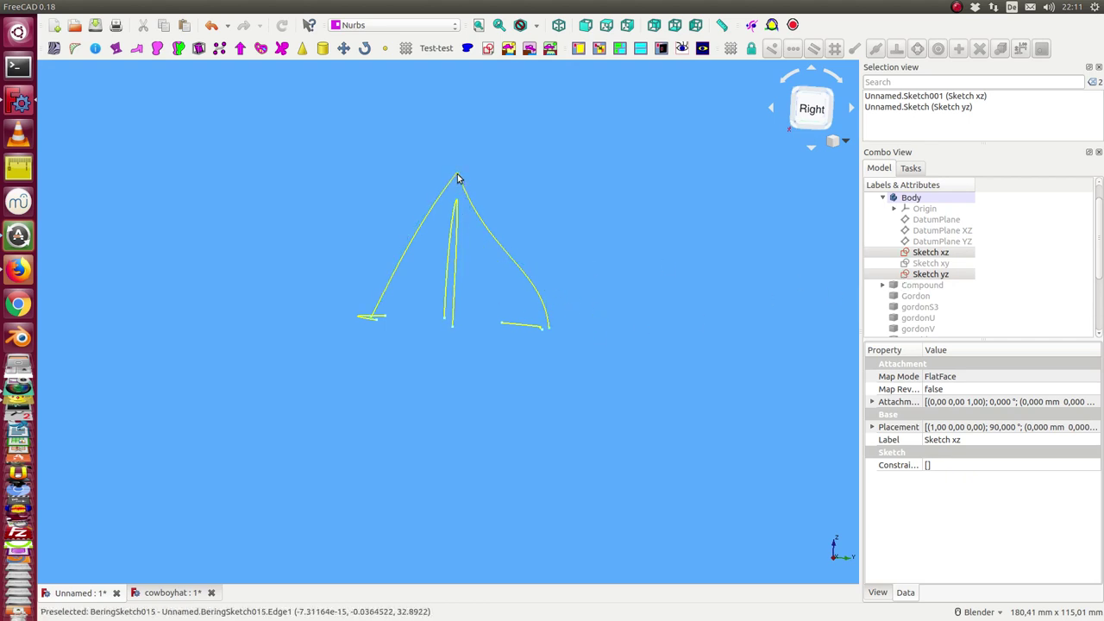
mouse_move(569, 196)
middle_down()
mouse_move(421, 227)
mouse_move(384, 253)
mouse_move(339, 231)
mouse_move(473, 281)
mouse_move(471, 325)
middle_up()
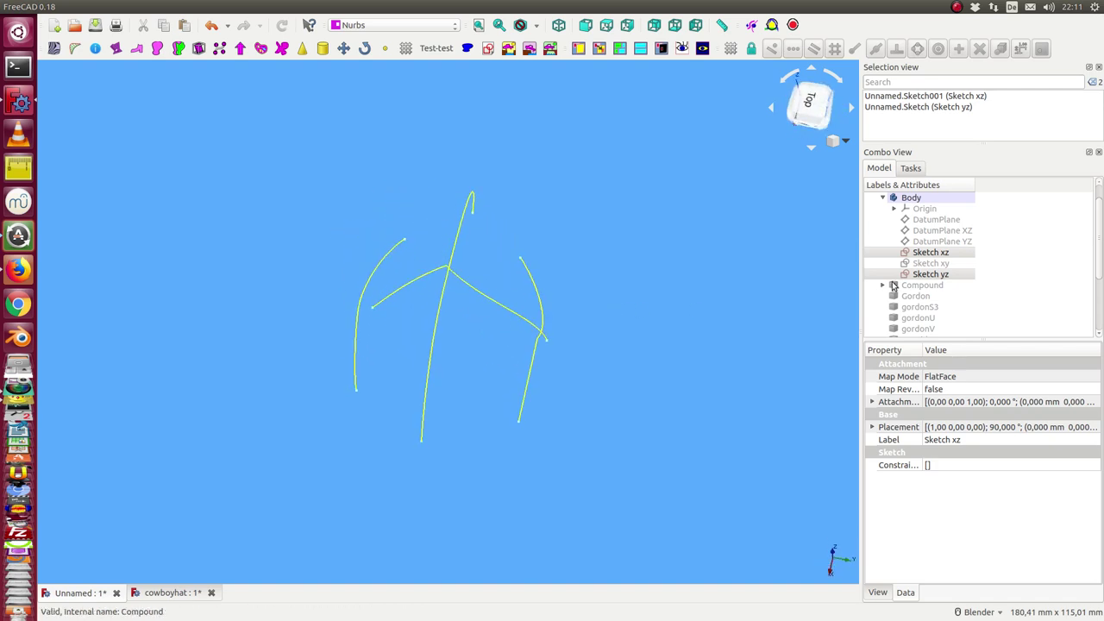
scroll(983, 293, down, 2)
click(931, 284)
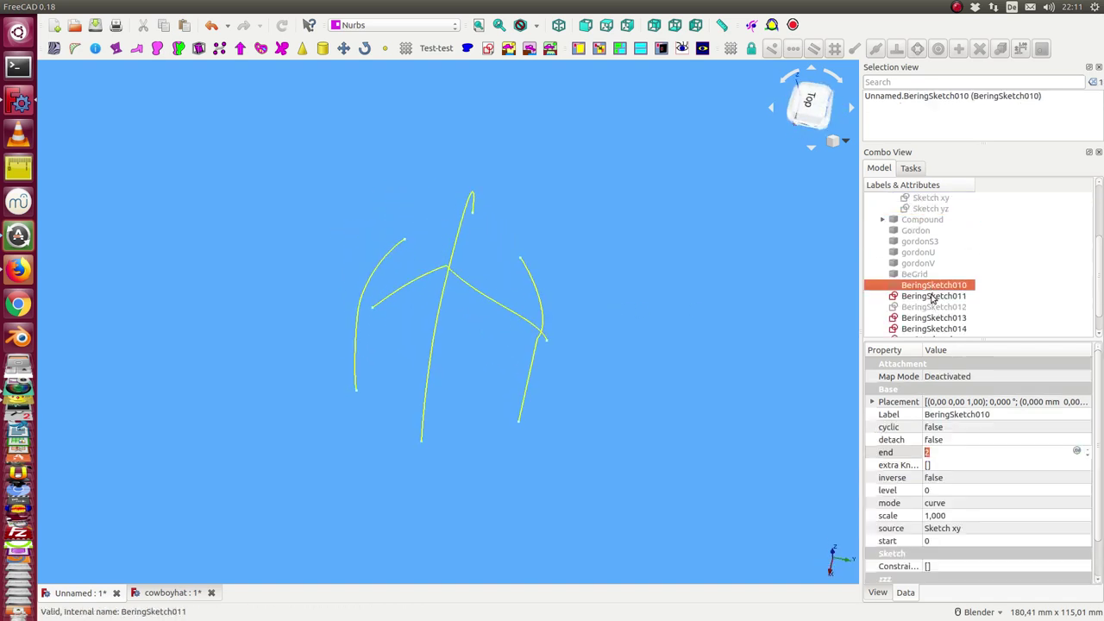
key(space)
Select BeringSketch012 and inspect the connected curve network
click(932, 307)
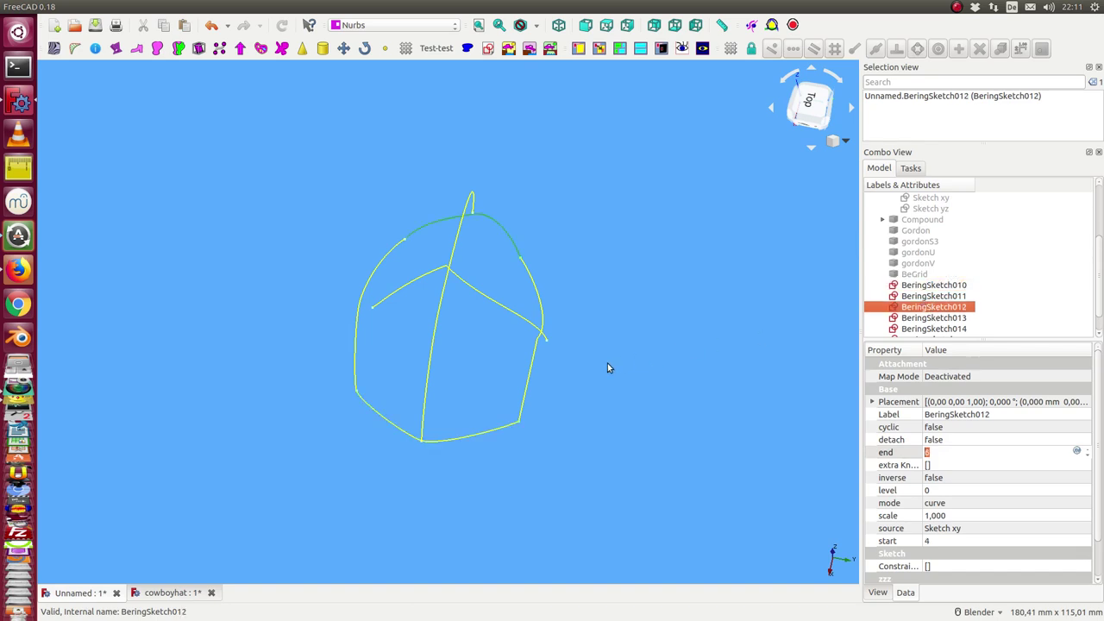
mouse_move(614, 366)
middle_down()
mouse_move(609, 330)
mouse_move(664, 322)
mouse_move(646, 365)
middle_up()
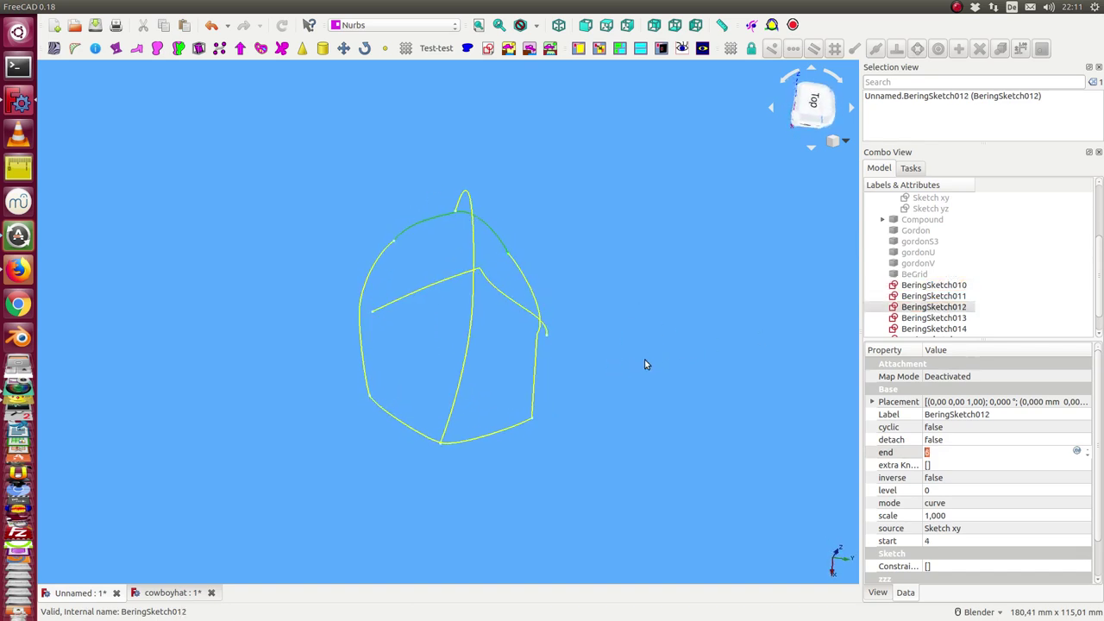
scroll(647, 358, up, 3)
scroll(649, 350, down, 2)
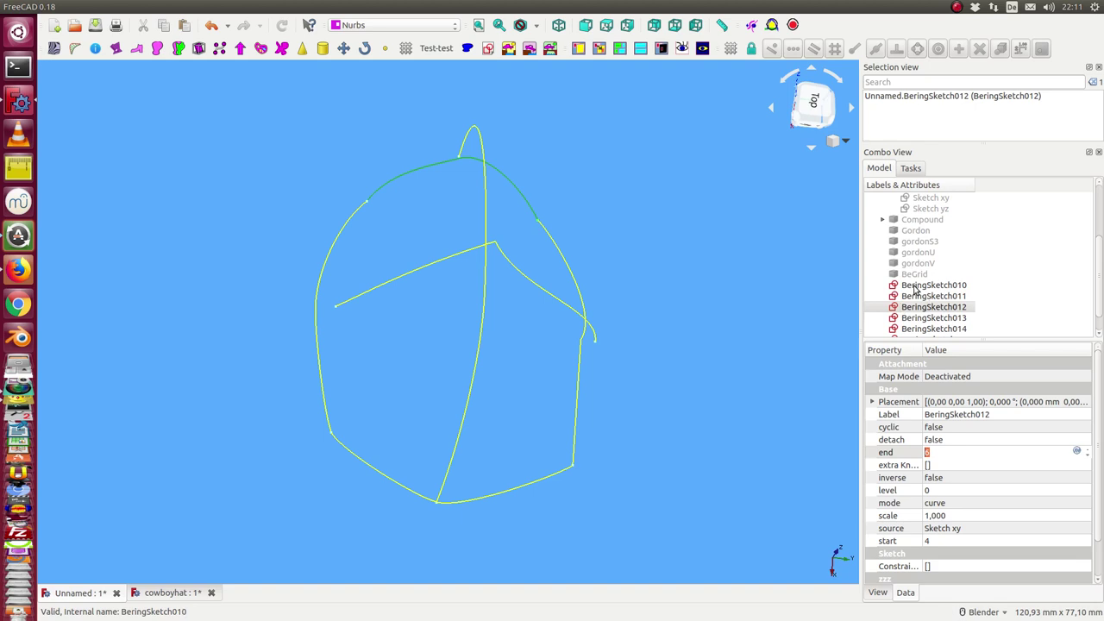
scroll(914, 290, down, 1)
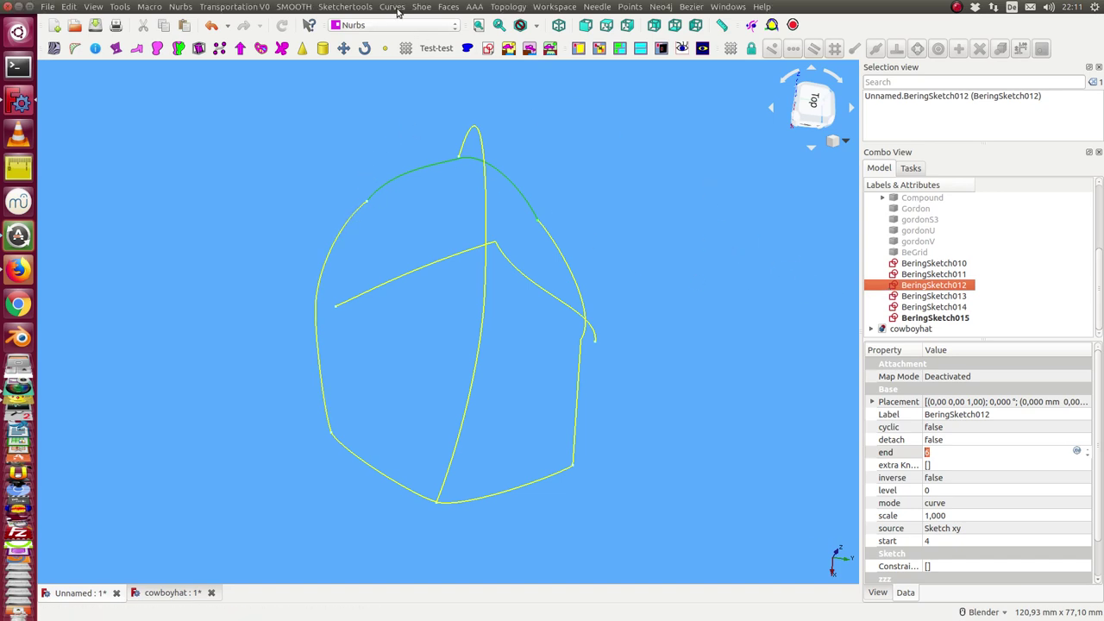
Switch to the Part workbench and select all six Bering curves in the viewport
click(394, 25)
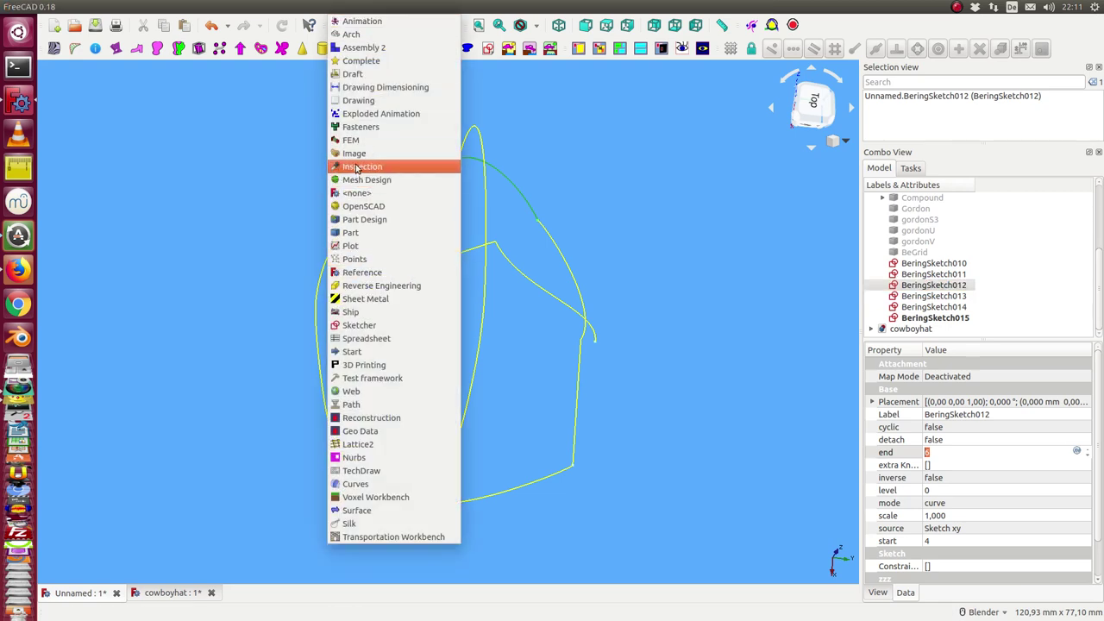
click(364, 234)
middle_drag(628, 301, 524, 297)
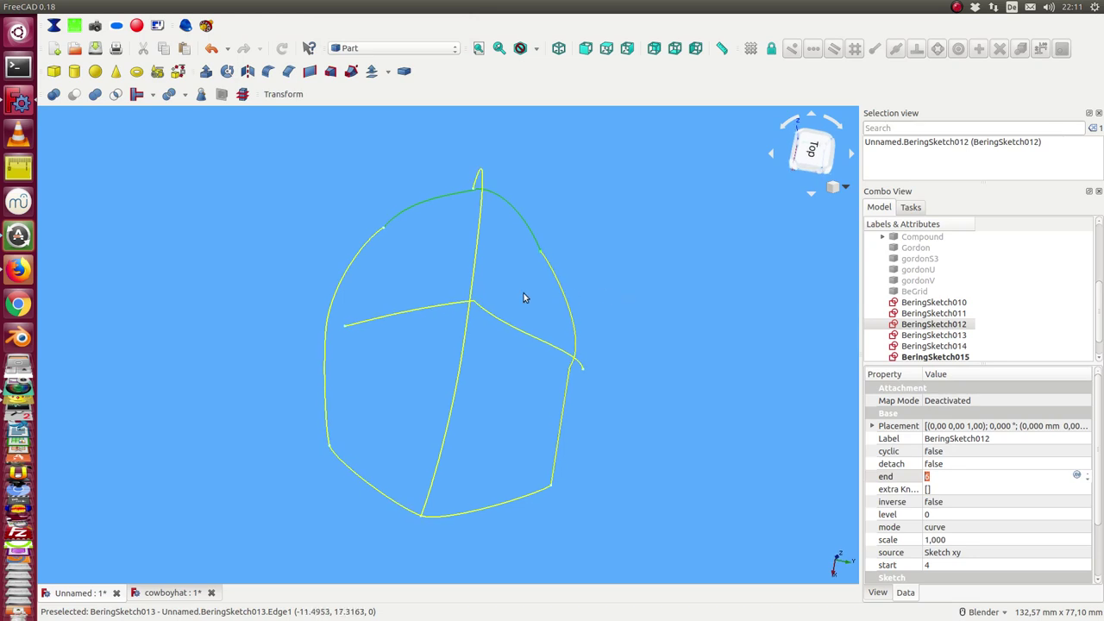
click(352, 261)
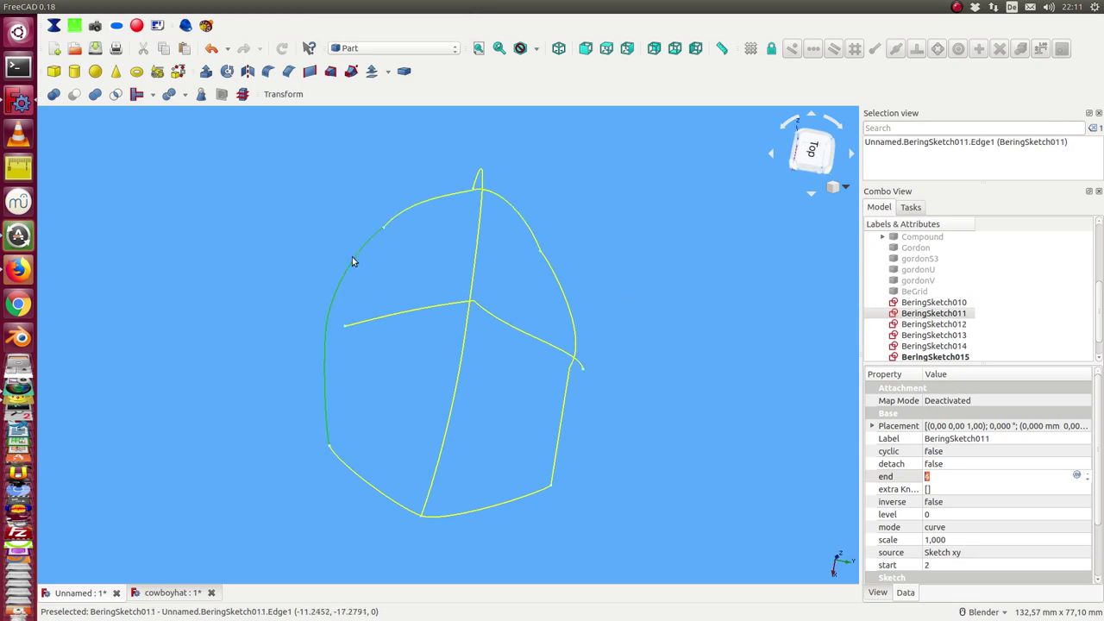
ctrl+click(474, 269)
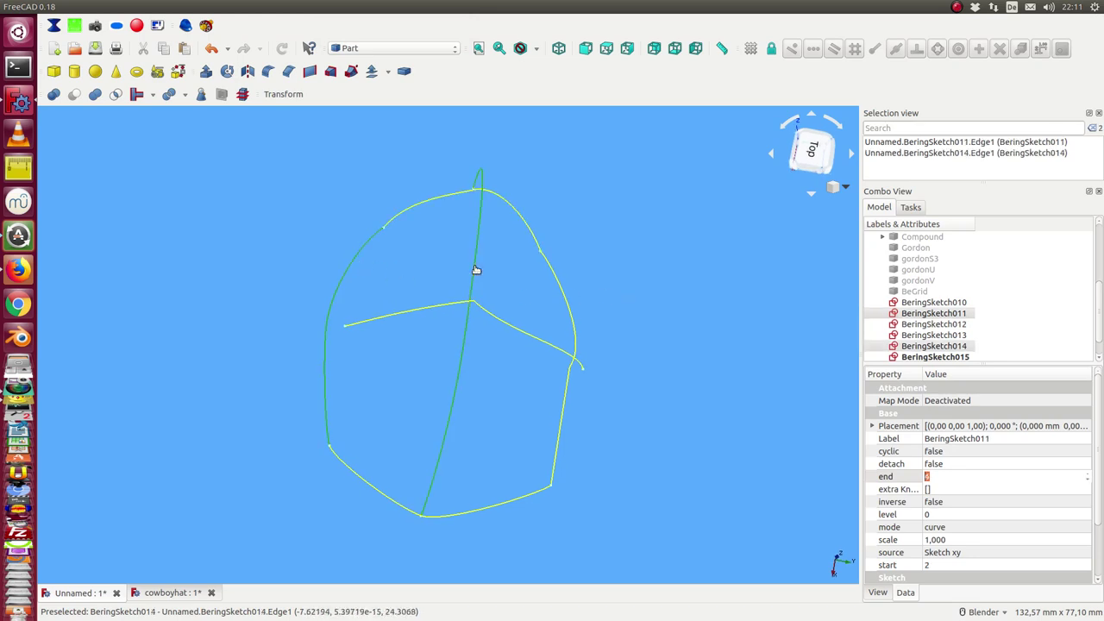
ctrl+click(563, 292)
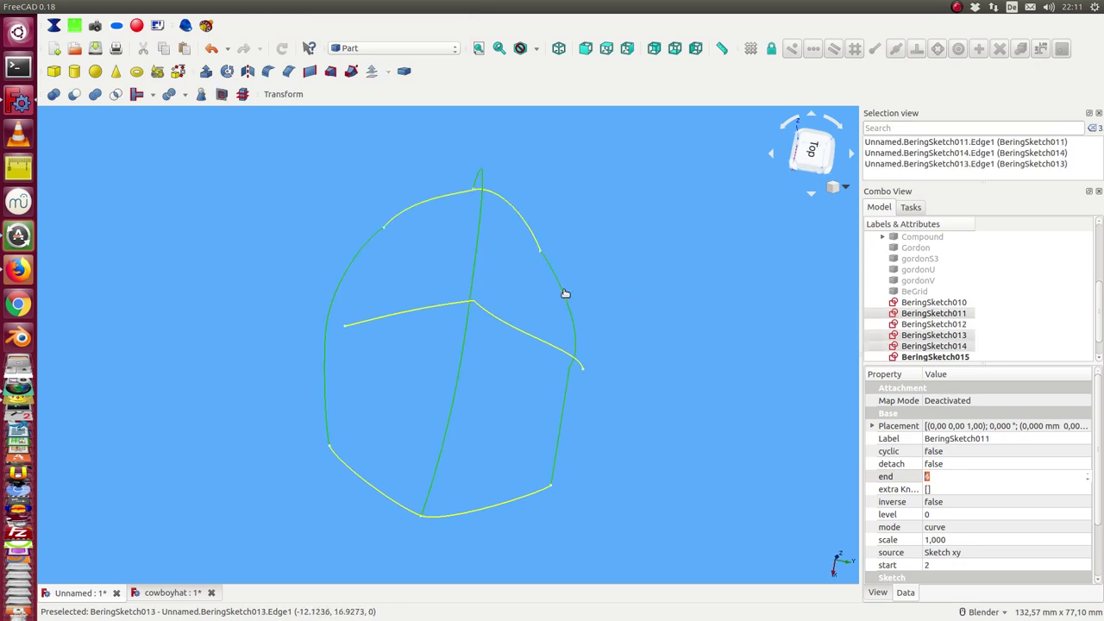
ctrl+click(367, 470)
ctrl+click(385, 319)
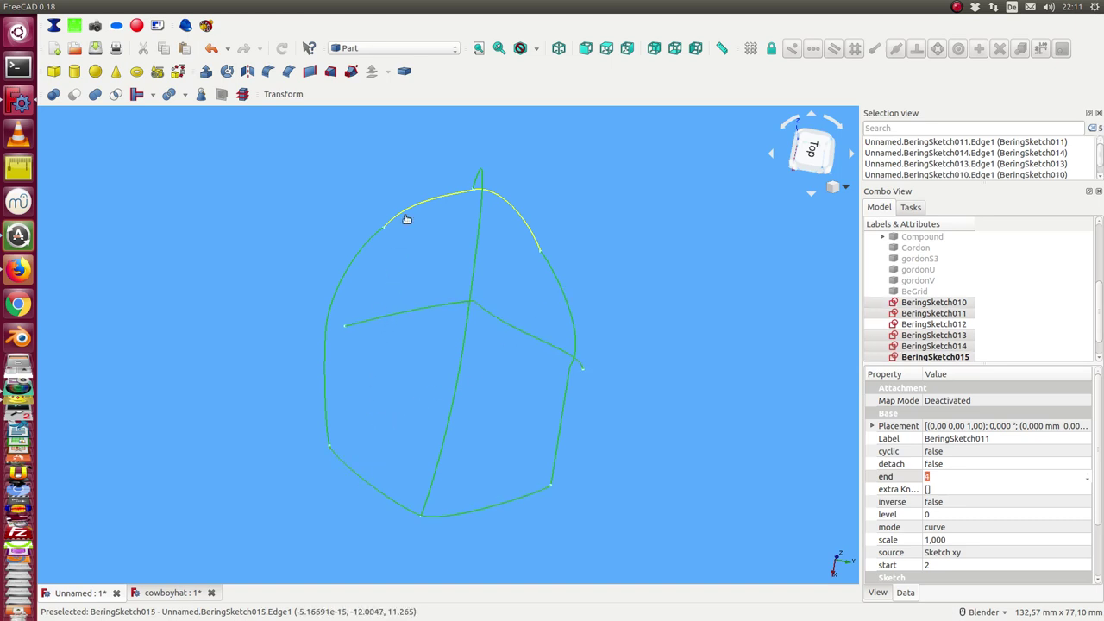
ctrl+click(432, 200)
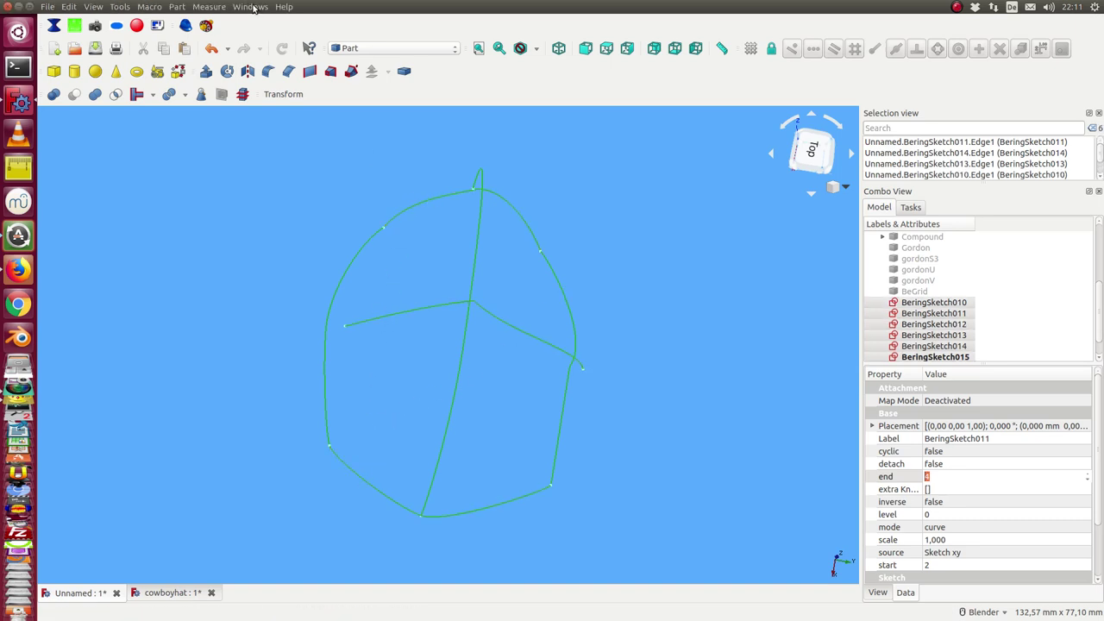
Combine the selected curves into Compound001 with Part > Compound > Make compound
click(178, 7)
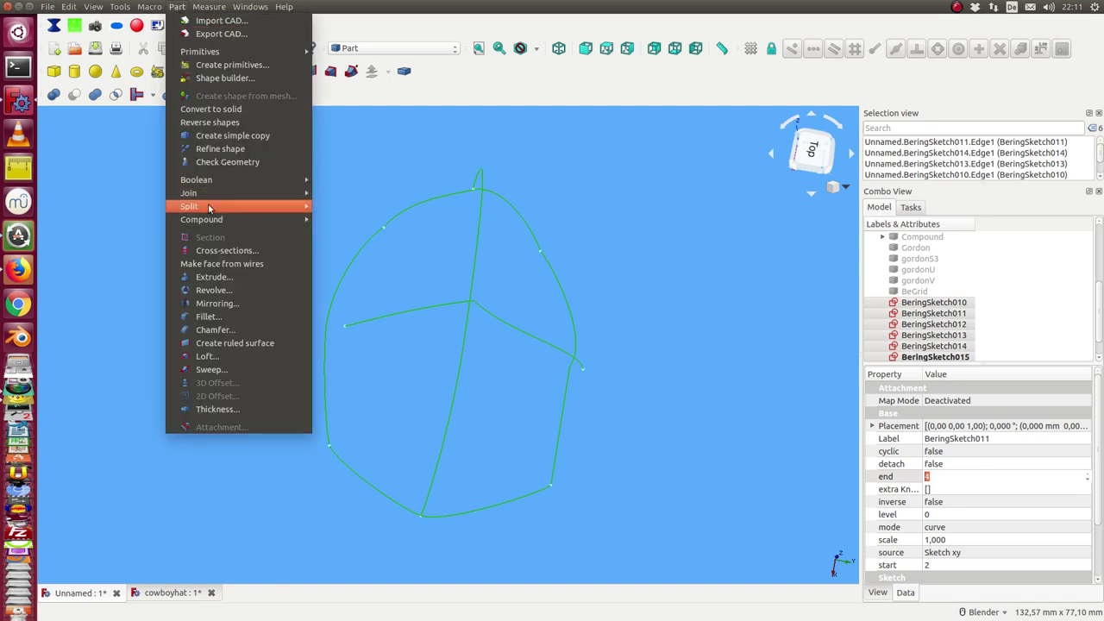
mouse_move(238, 220)
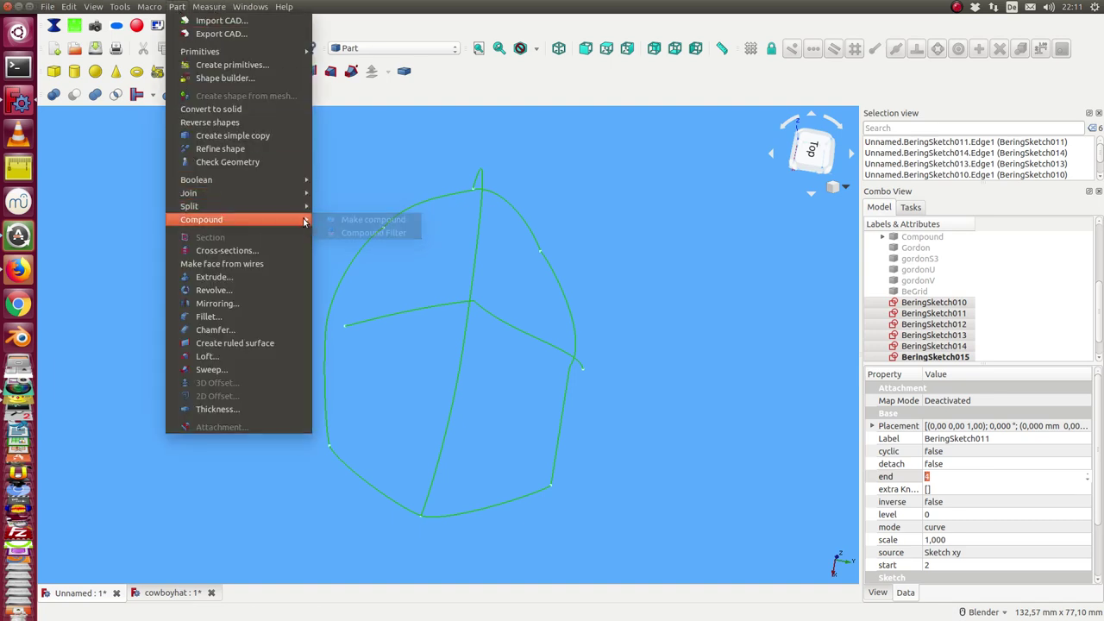
click(349, 220)
mouse_move(374, 305)
middle_down()
mouse_move(382, 160)
mouse_move(377, 239)
middle_up()
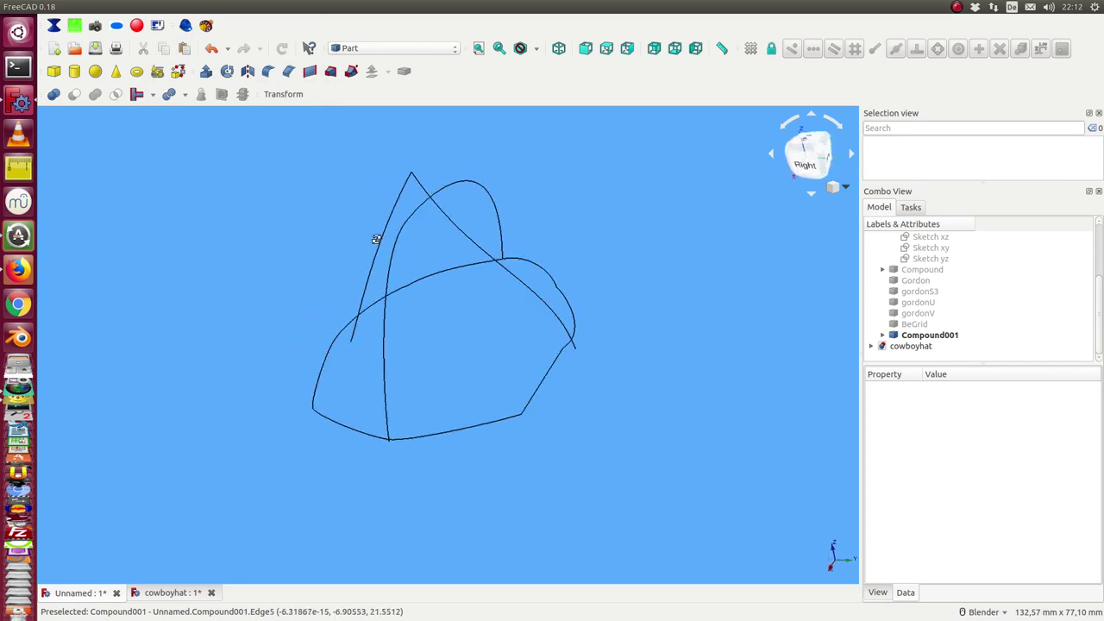
In the Nurbs workbench, build a Gordon surface from Compound001 via Bezier > create Gordon
click(385, 49)
click(345, 457)
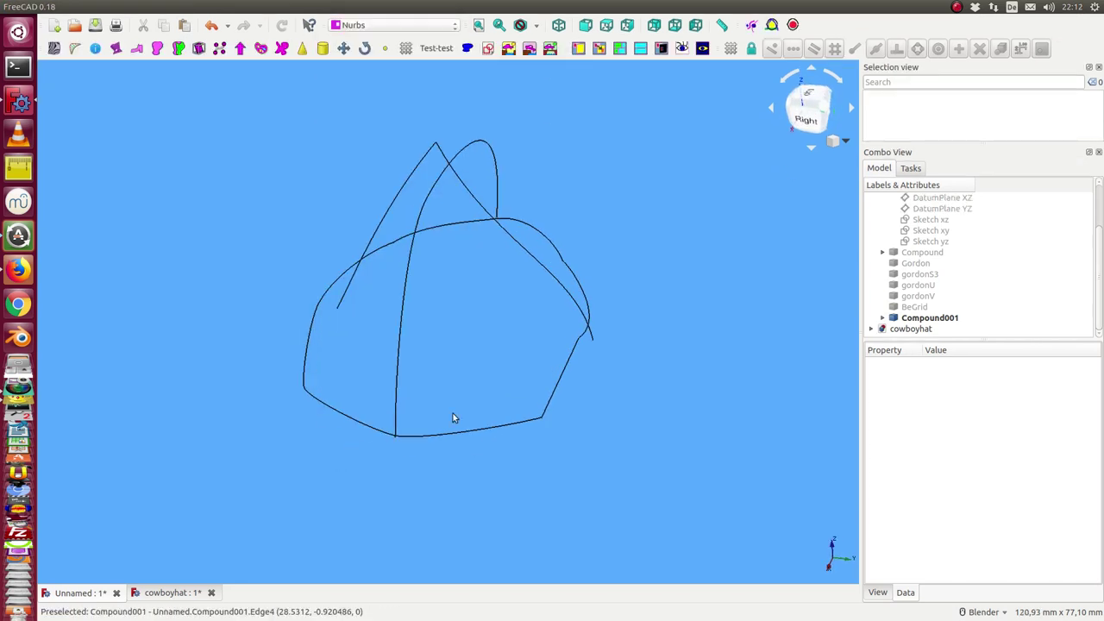
click(931, 319)
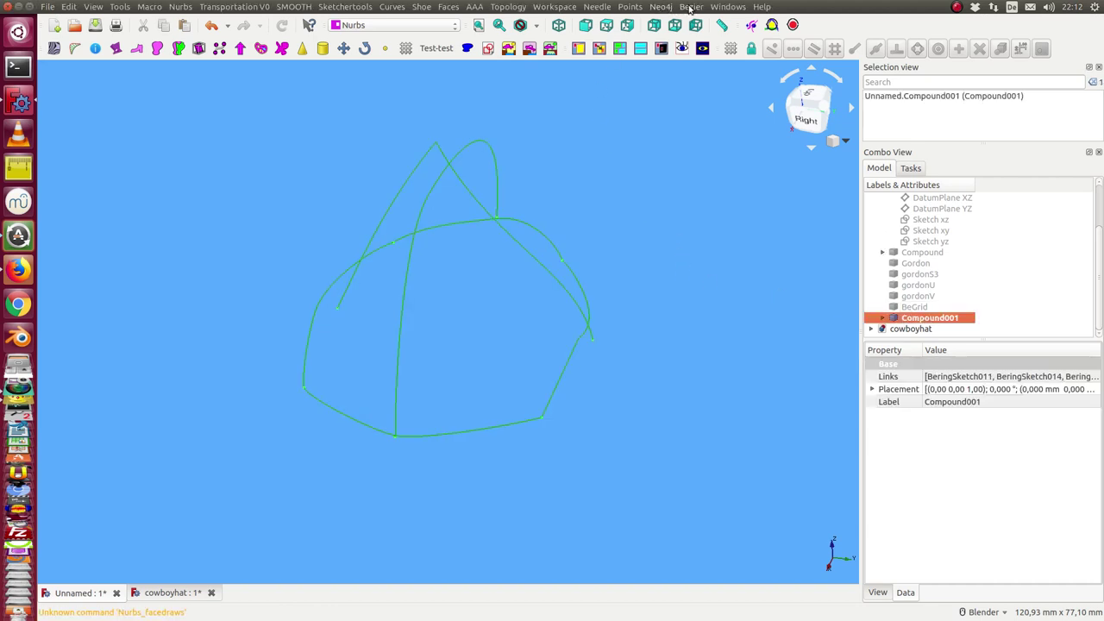
click(689, 7)
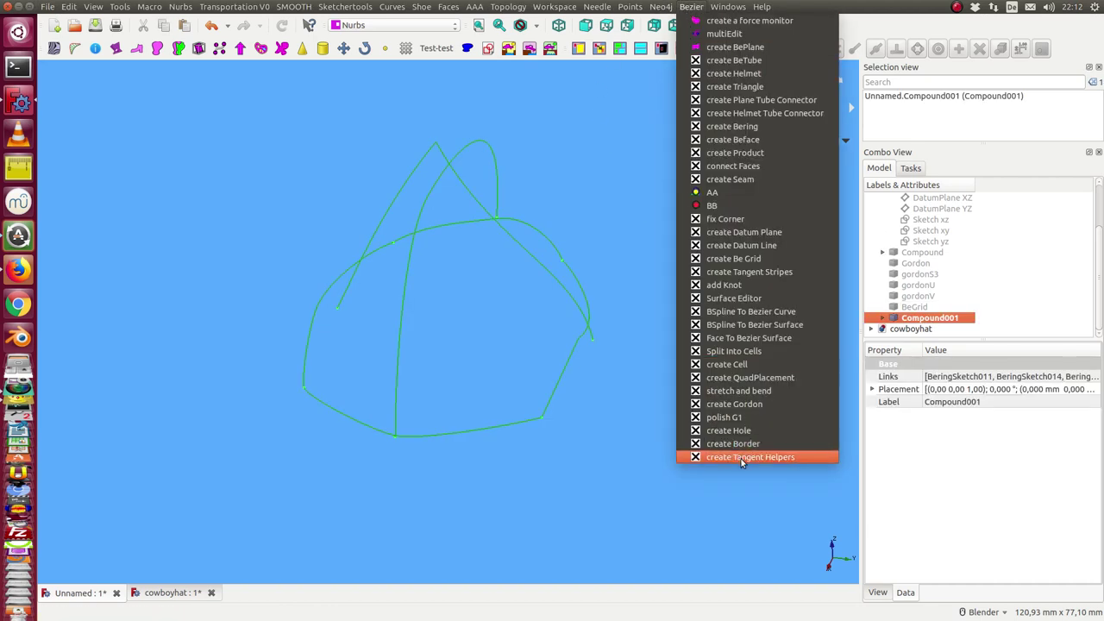
click(756, 407)
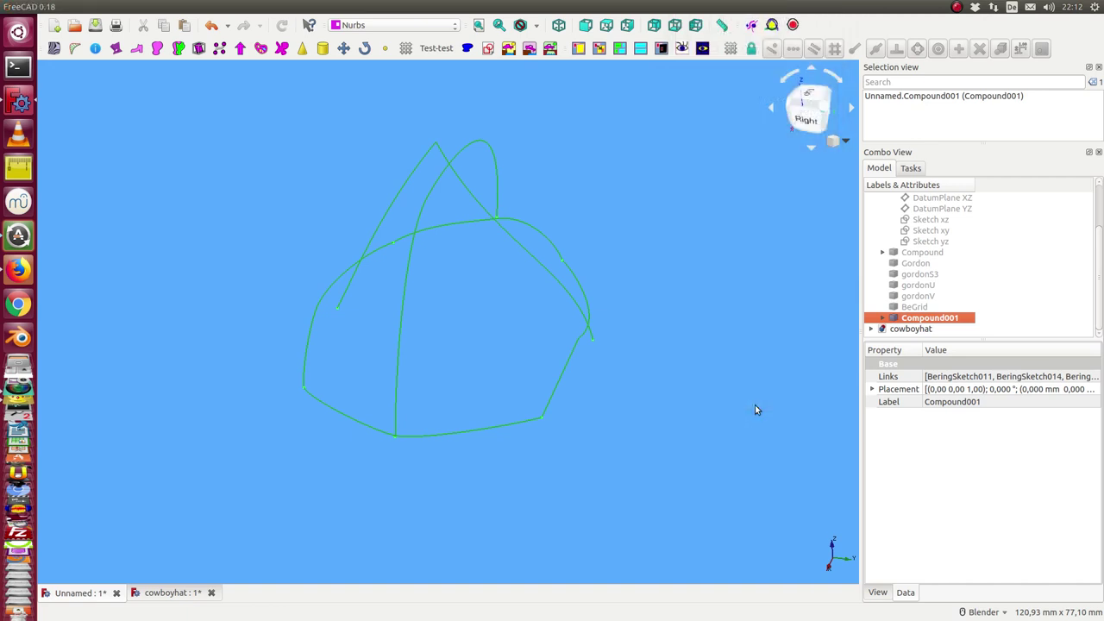
Inspect the new Gordon and gordonS3 objects and orbit the shaded surface
click(909, 265)
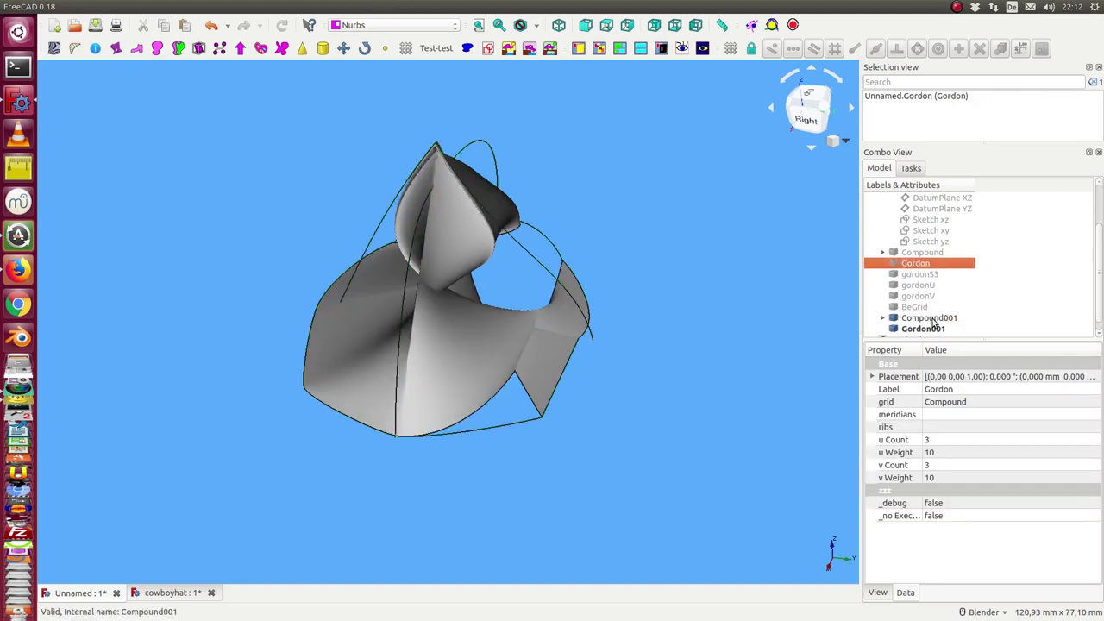
click(919, 274)
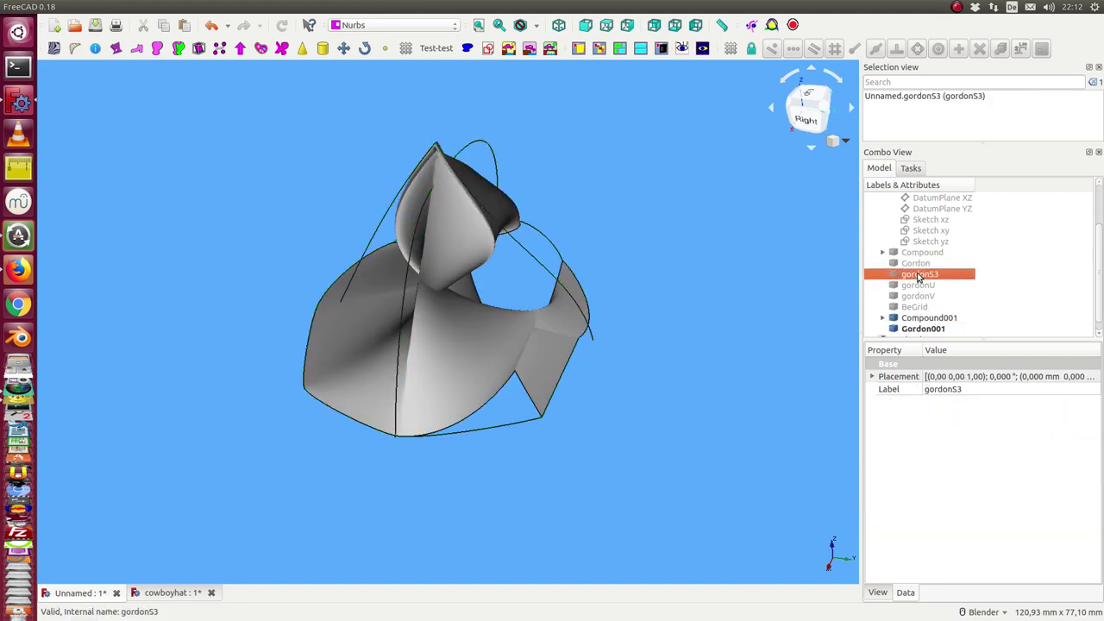
click(599, 407)
middle_drag(599, 407, 588, 375)
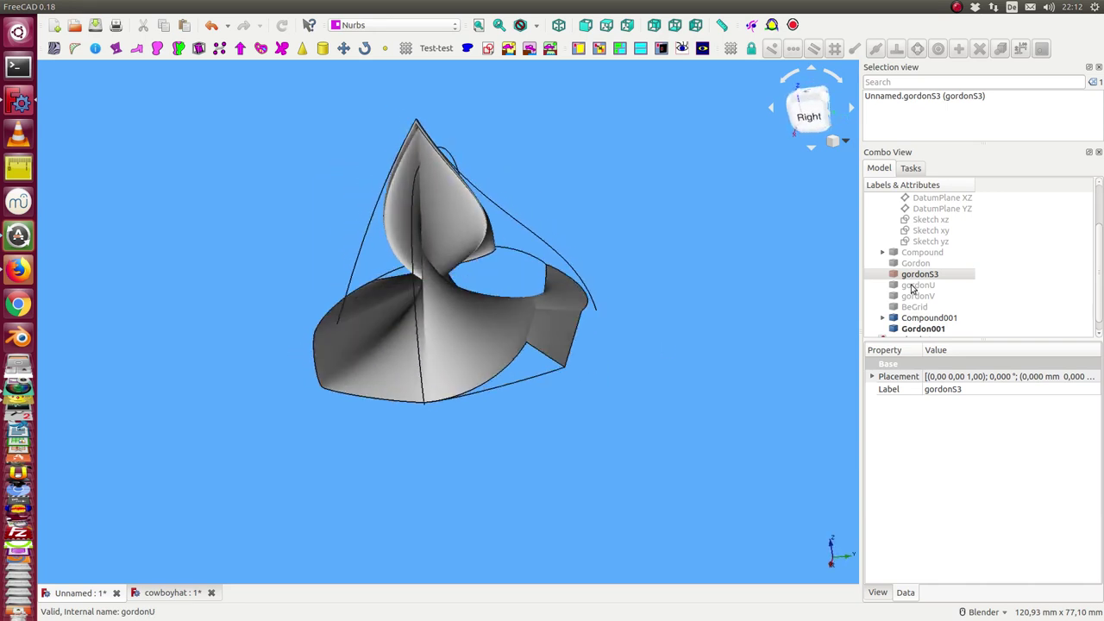
click(919, 276)
Delete the old Gordon, gordonS3, gordonU, gordonV and Gordon001 objects
click(907, 265)
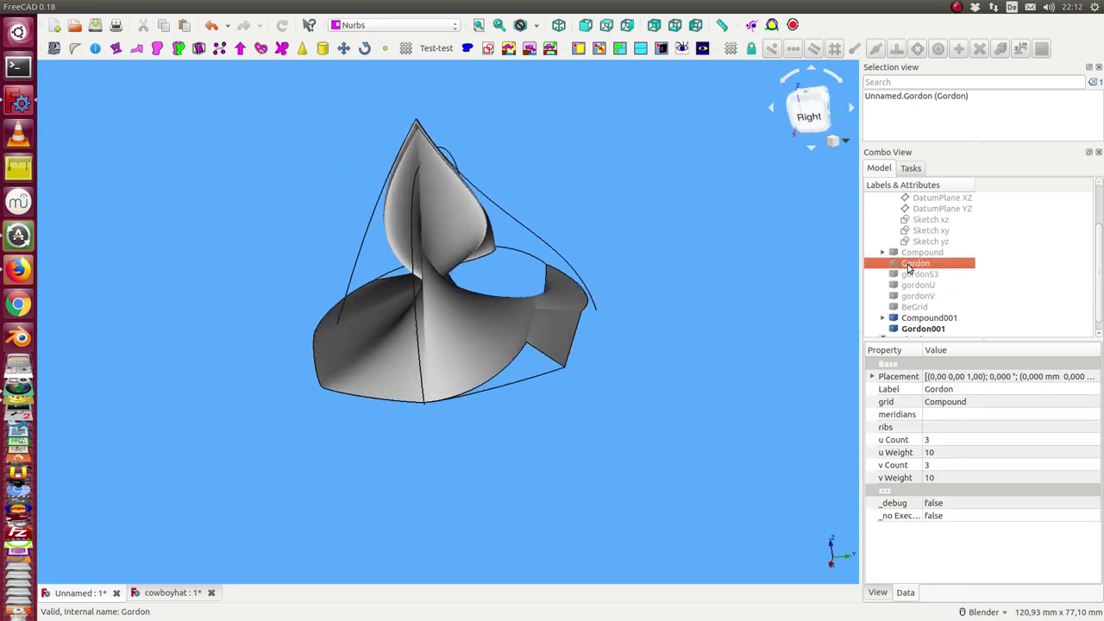
key(shift+Down)
key(shift+Down)
key(shift+Down)
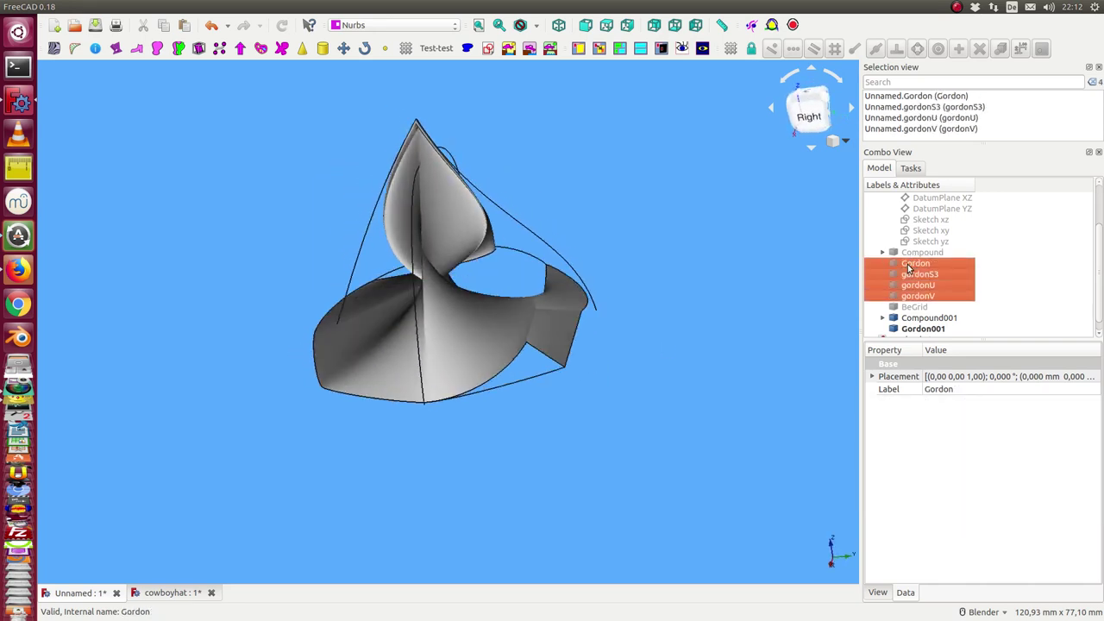
key(shift+Down)
key(Delete)
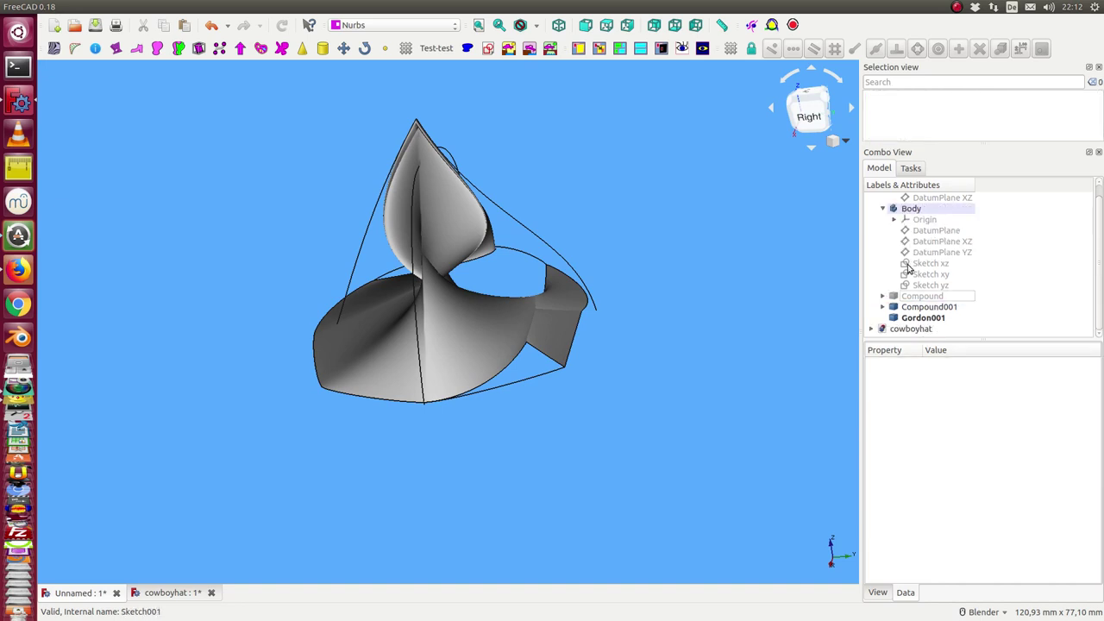
click(911, 318)
key(Delete)
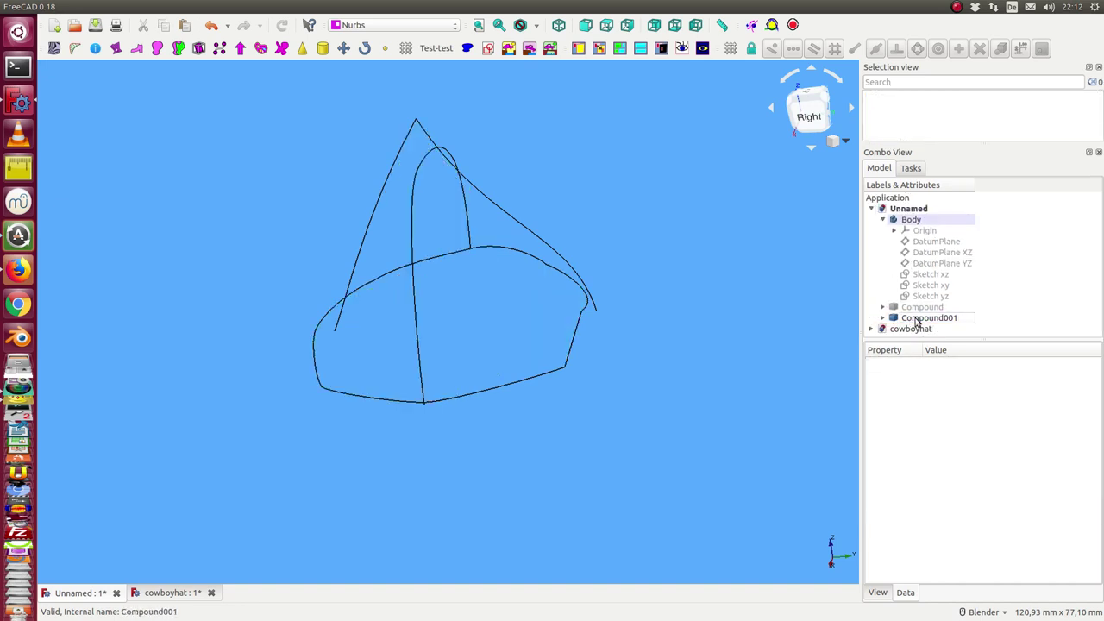
Create a new Gordon surface from Compound001 with Bezier > create Gordon, then orbit to view it
click(917, 319)
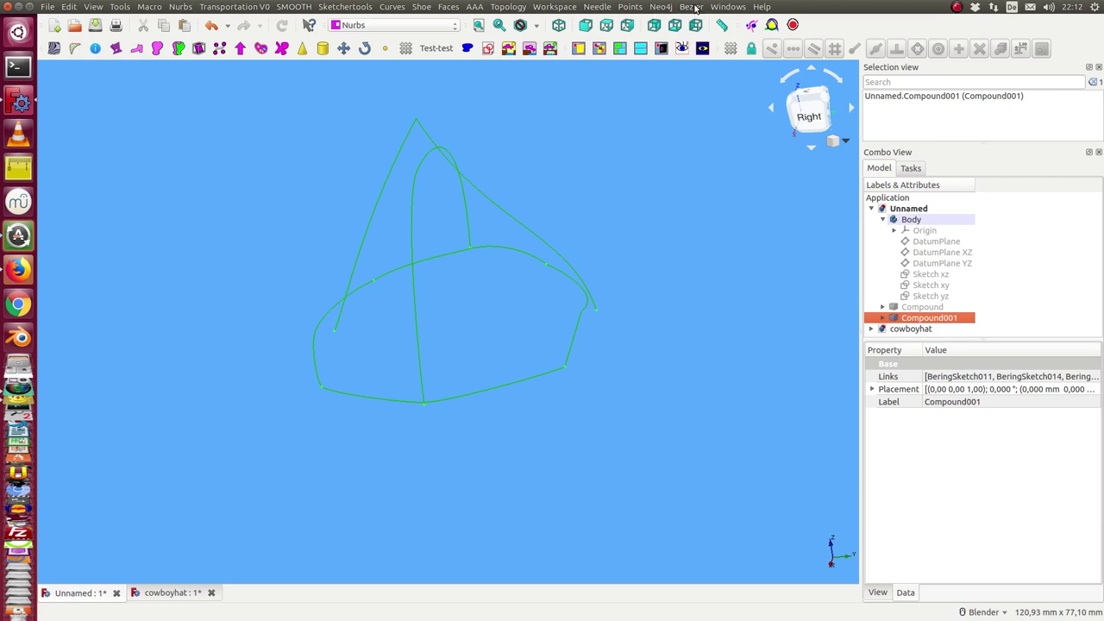
click(692, 7)
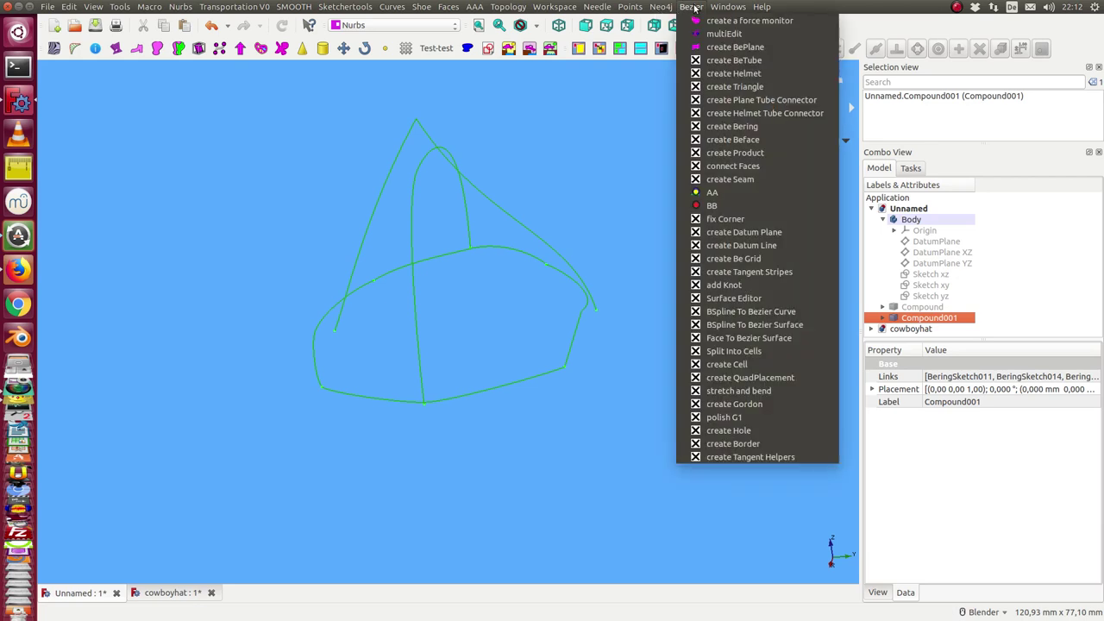
click(733, 403)
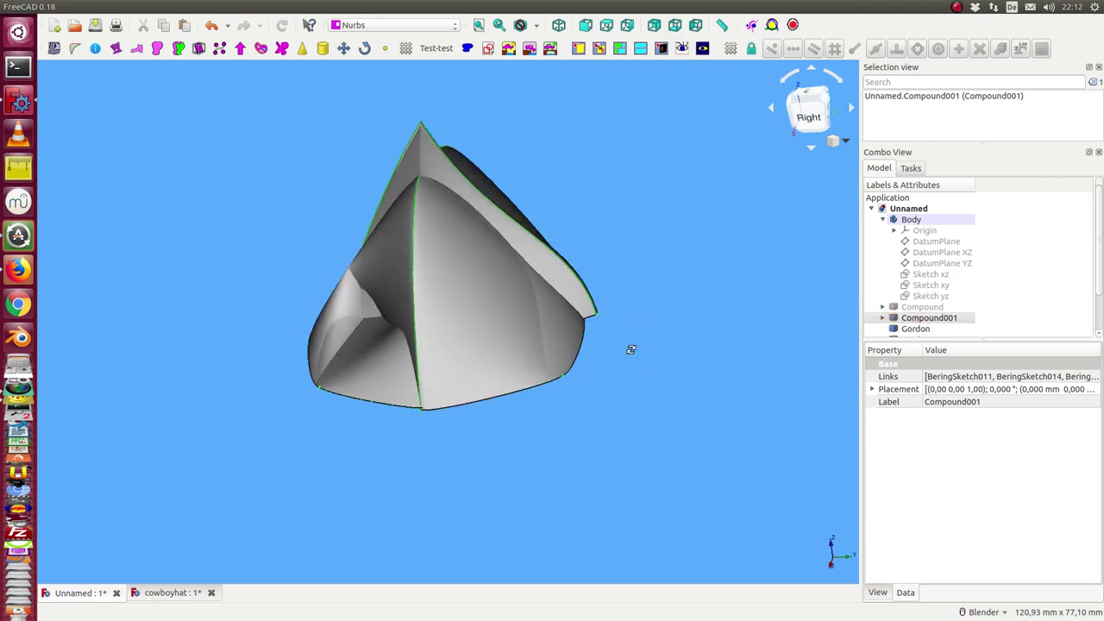
middle_drag(629, 348, 786, 351)
scroll(928, 305, down, 2)
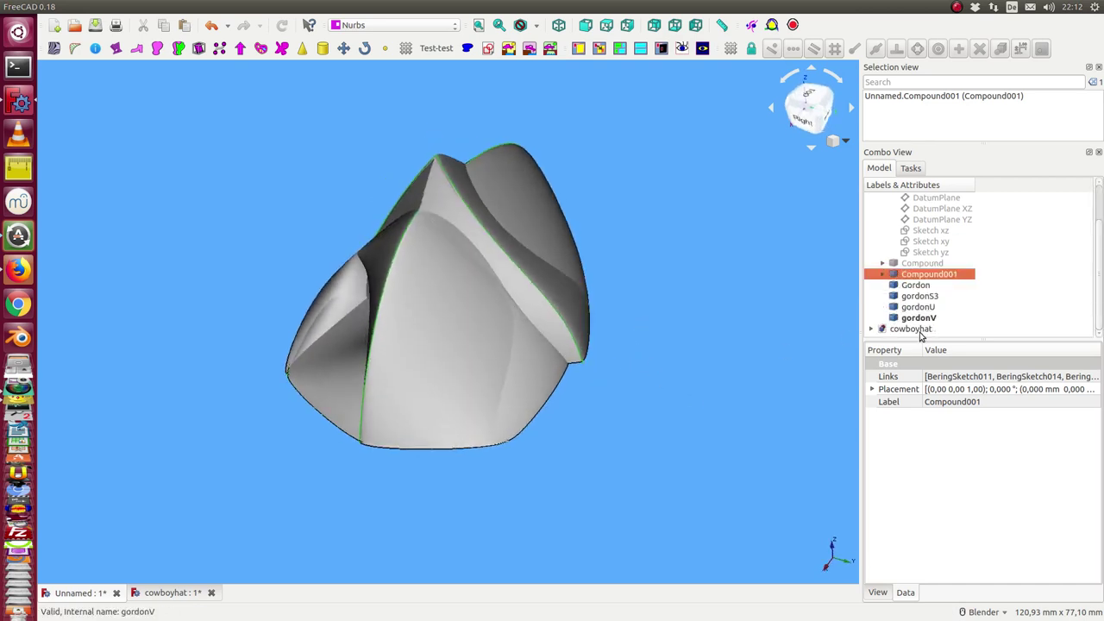
Orbit around the rebuilt Gordon cap to see its underside and sides, then zoom out
mouse_move(236, 283)
middle_down()
mouse_move(567, 203)
mouse_move(358, 345)
middle_up()
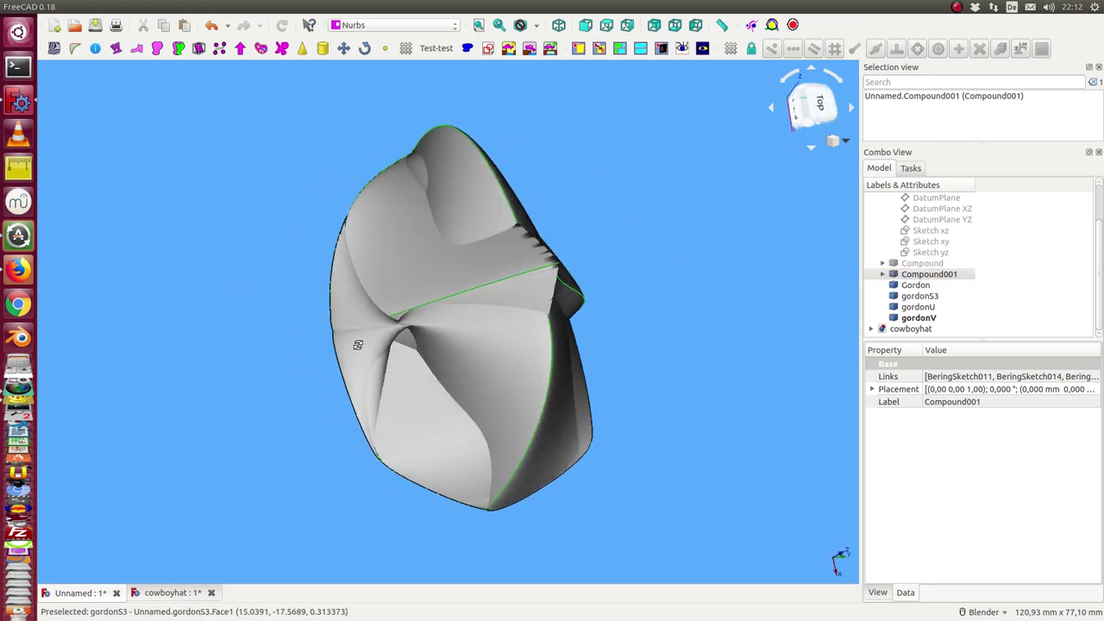
middle_drag(358, 345, 340, 285)
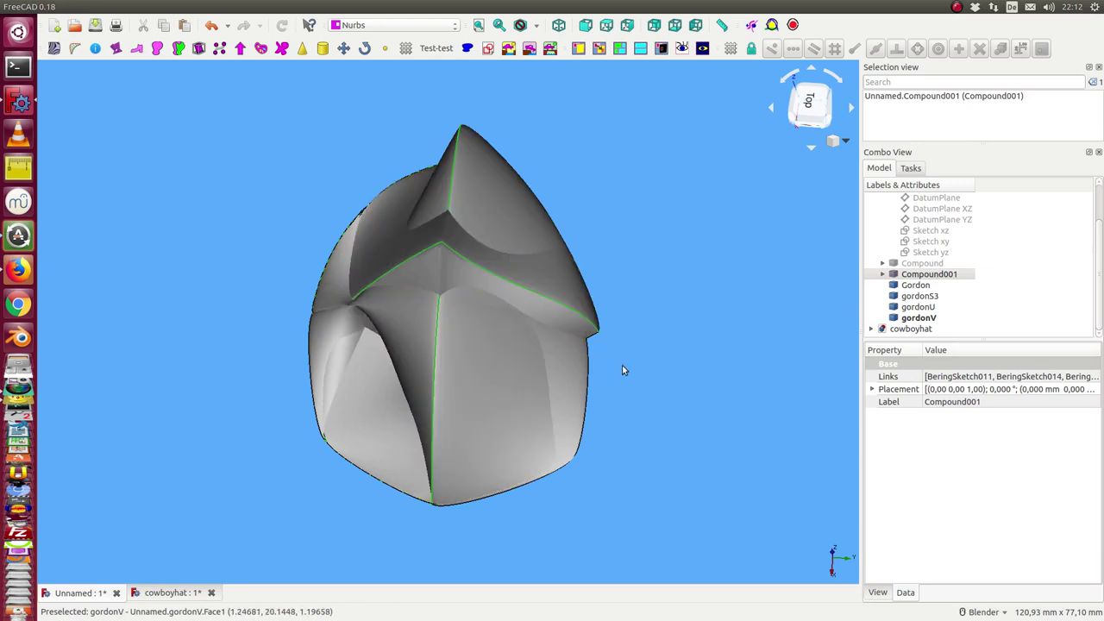
mouse_move(468, 406)
middle_down()
mouse_move(453, 301)
mouse_move(472, 383)
middle_up()
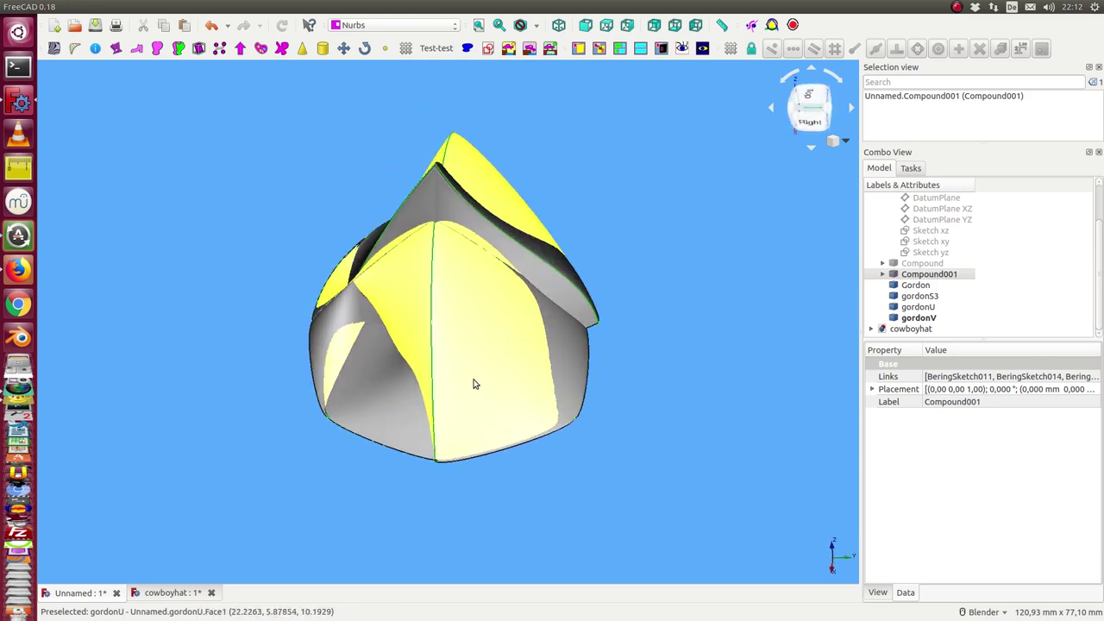
scroll(473, 384, down, 2)
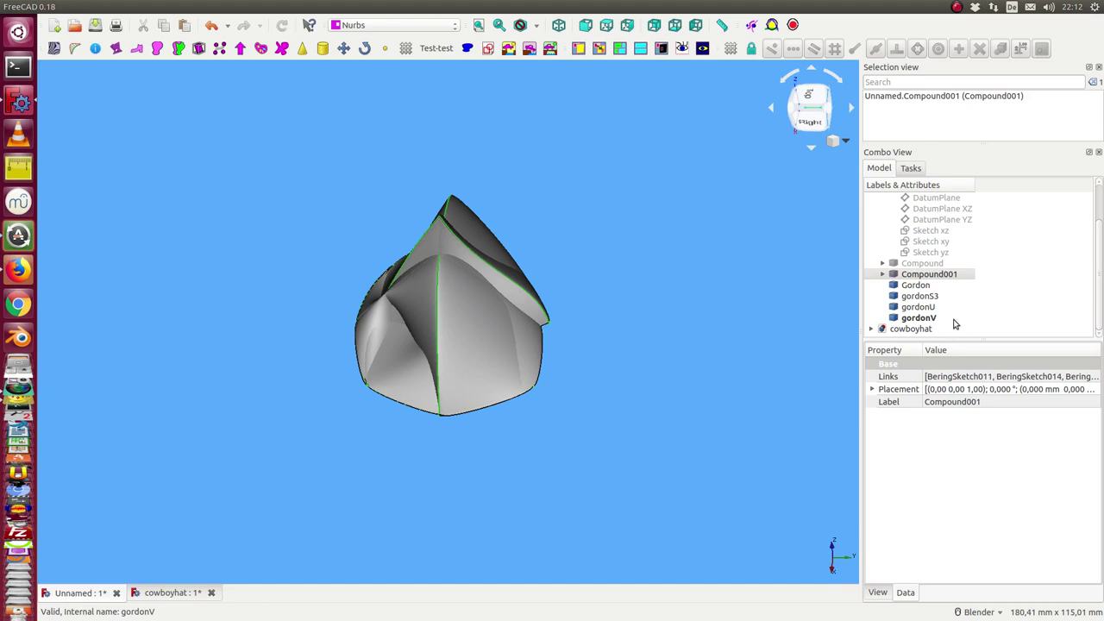
Expand Compound001, enlarge the tree, and compare the gordonV, Gordon, gordonS3 and gordonU surfaces, ending on gordonU
click(882, 274)
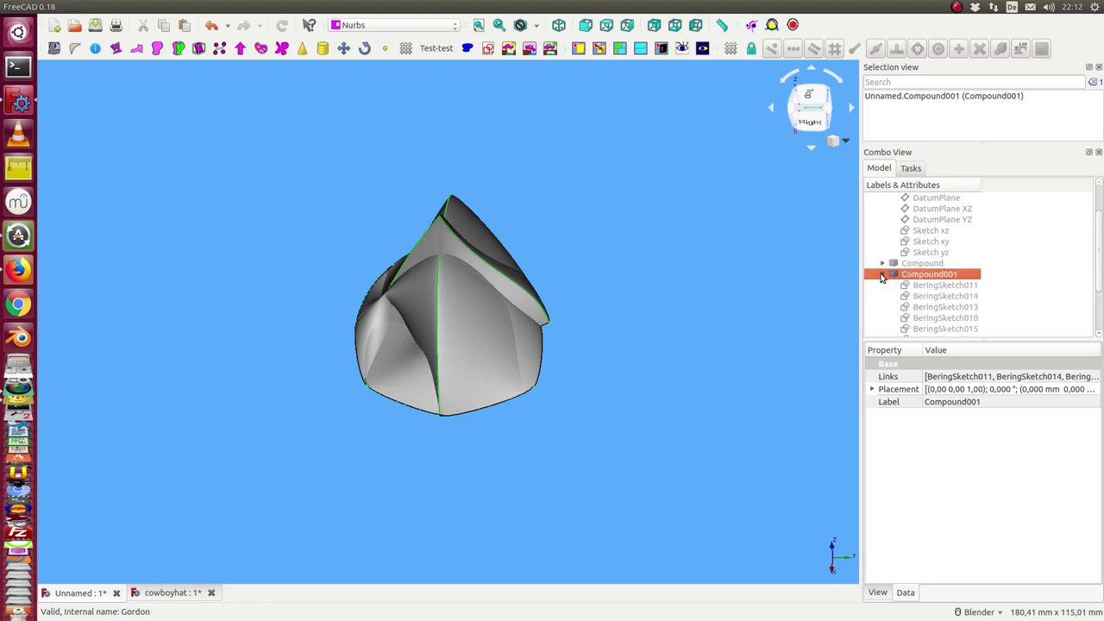
drag(992, 339, 1000, 451)
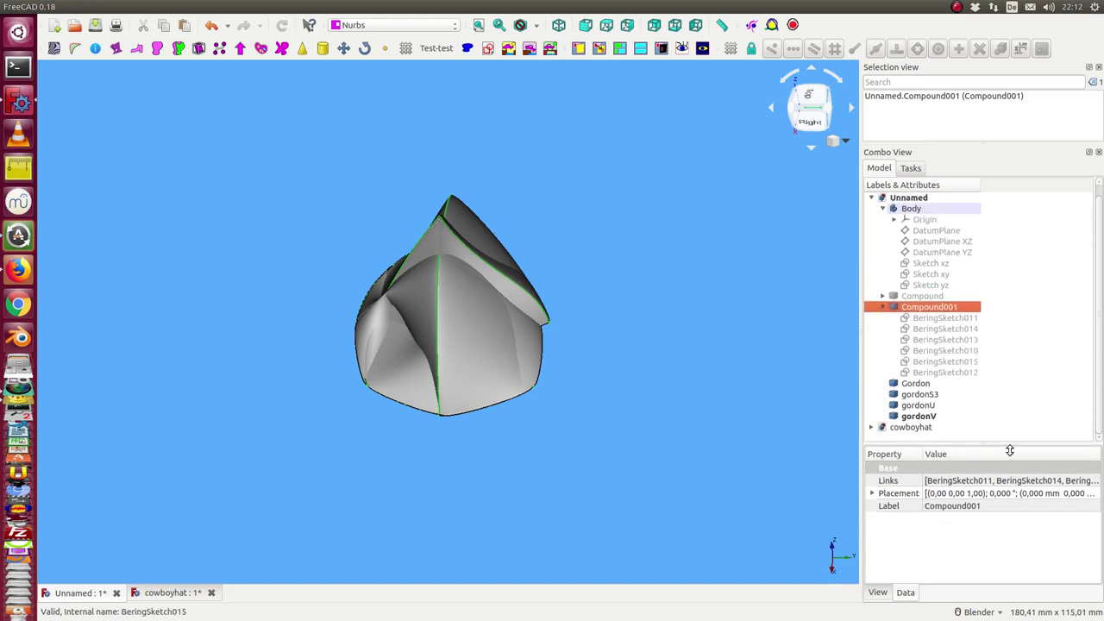
click(919, 428)
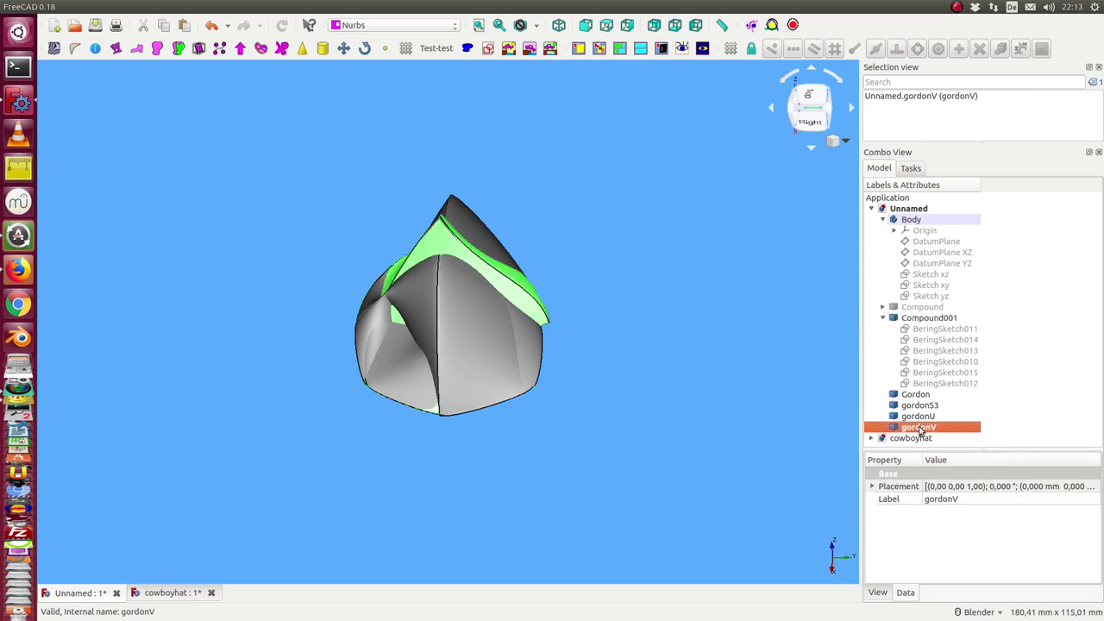
click(914, 395)
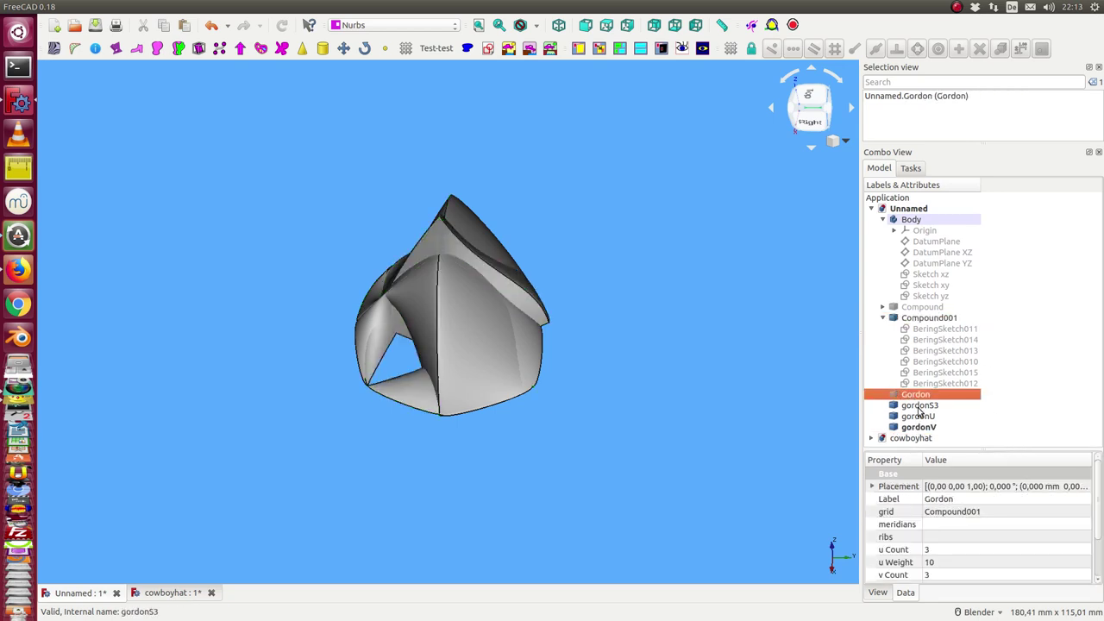
click(918, 405)
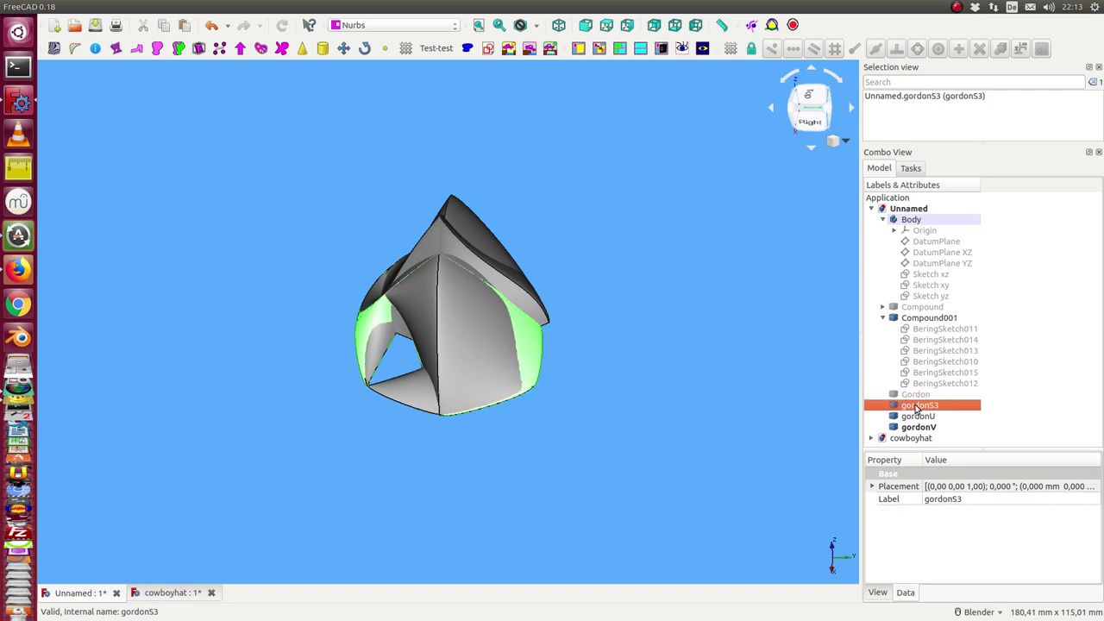
click(917, 426)
click(918, 417)
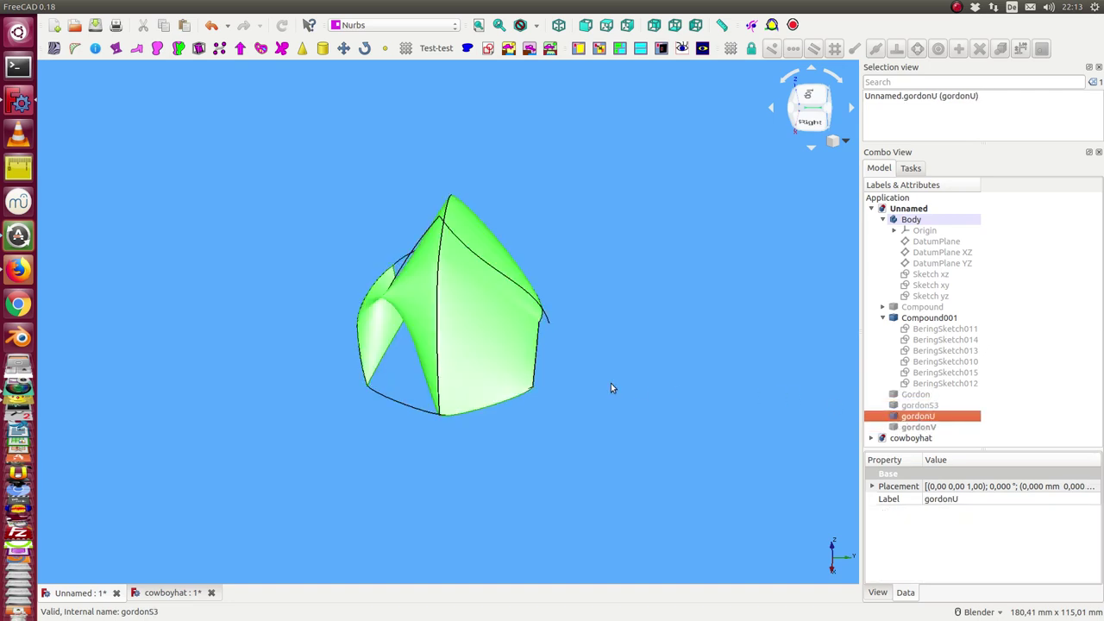
mouse_move(610, 387)
middle_down()
mouse_move(525, 250)
mouse_move(498, 234)
middle_up()
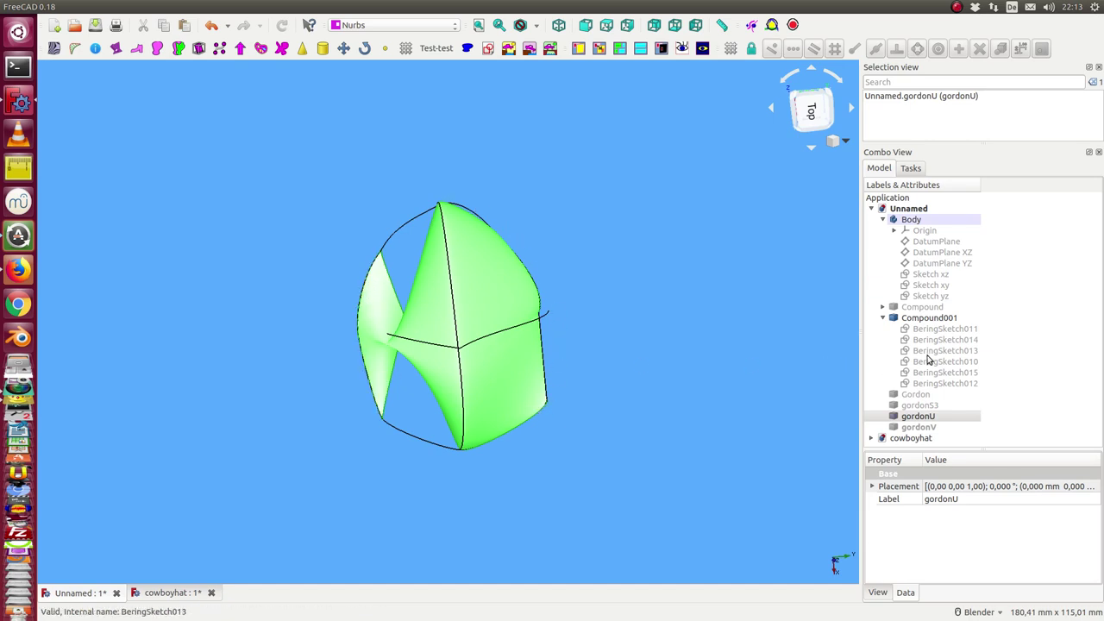
Select the BeringSketch011 profile curve on the gordonU surface
click(919, 330)
key(shift+Down)
key(shift+Down)
key(shift+Down)
key(shift+Down)
key(shift+Down)
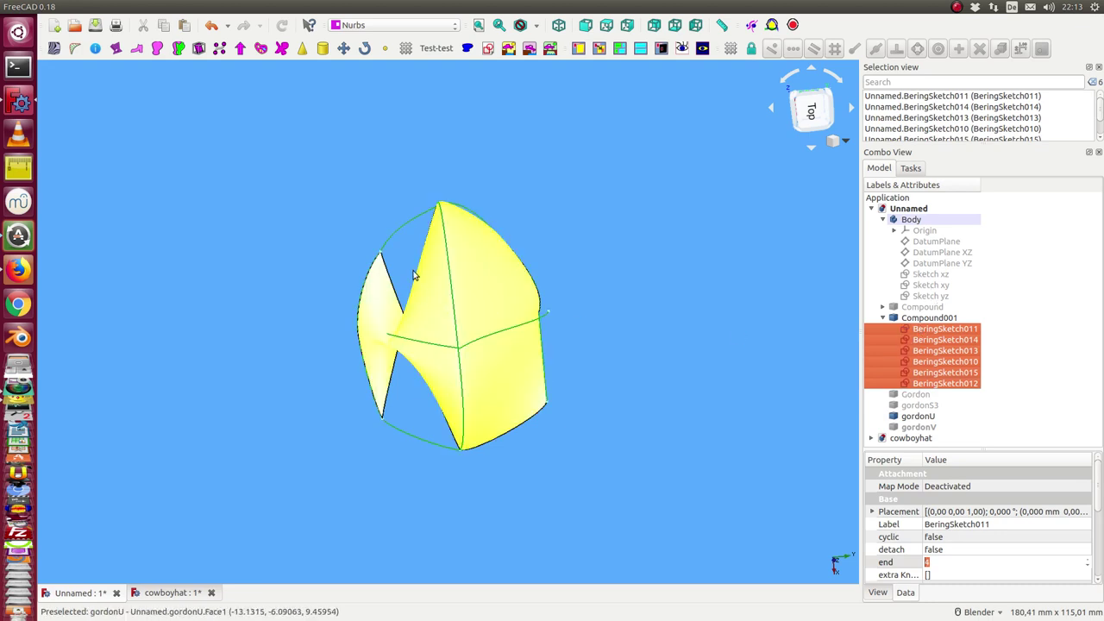
click(337, 267)
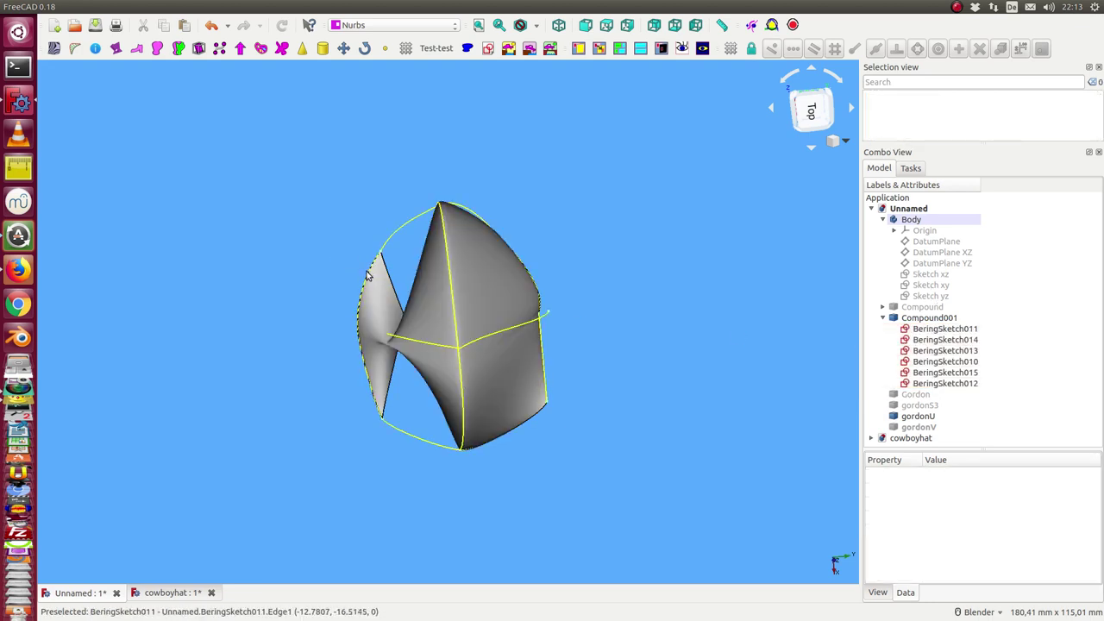
click(366, 274)
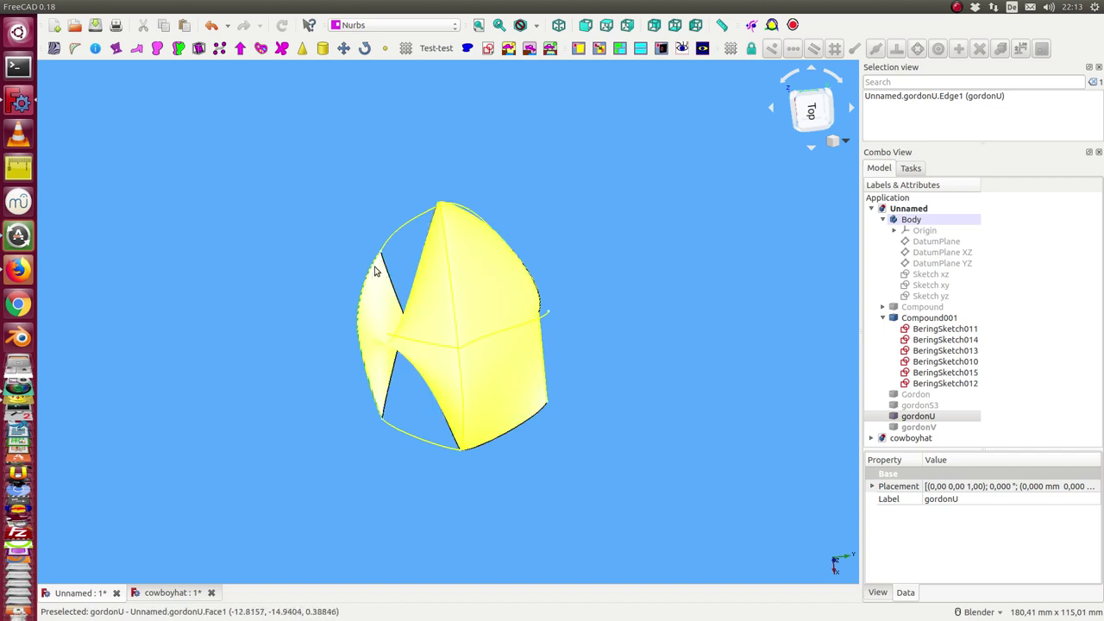
click(374, 263)
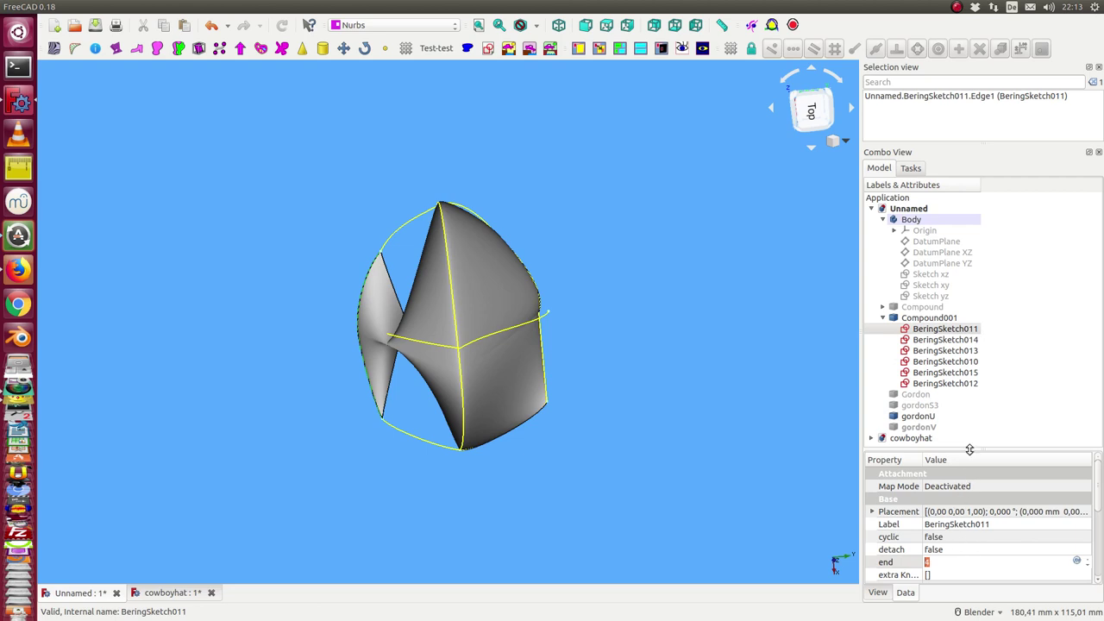
Set BeringSketch011's inverse property to true and orbit to check the smoother cap
drag(969, 449, 970, 424)
click(882, 219)
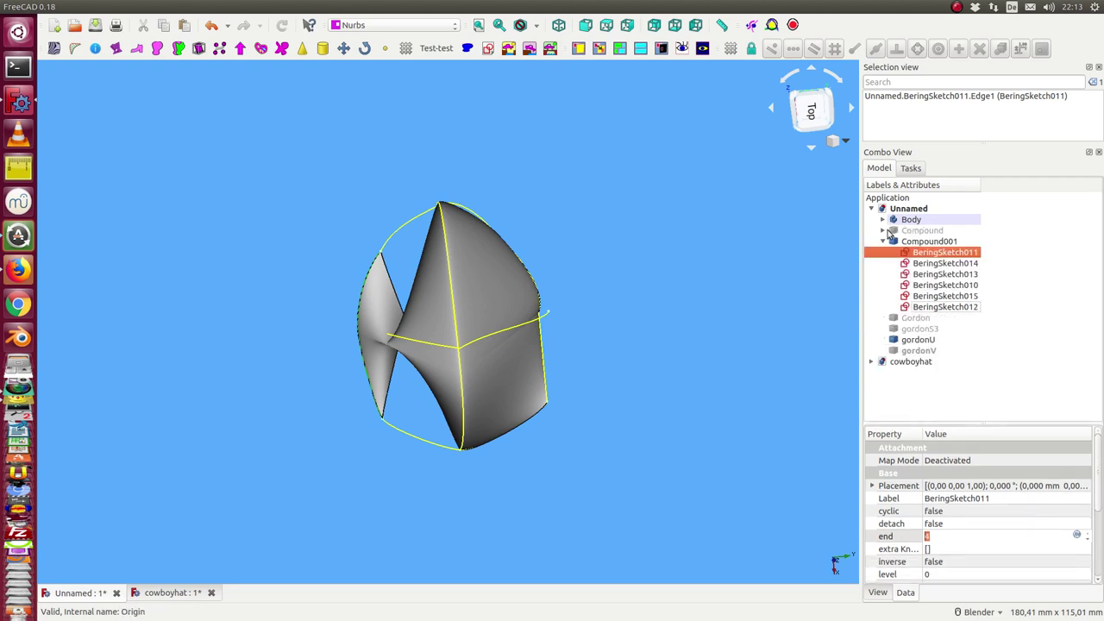
drag(971, 423, 960, 327)
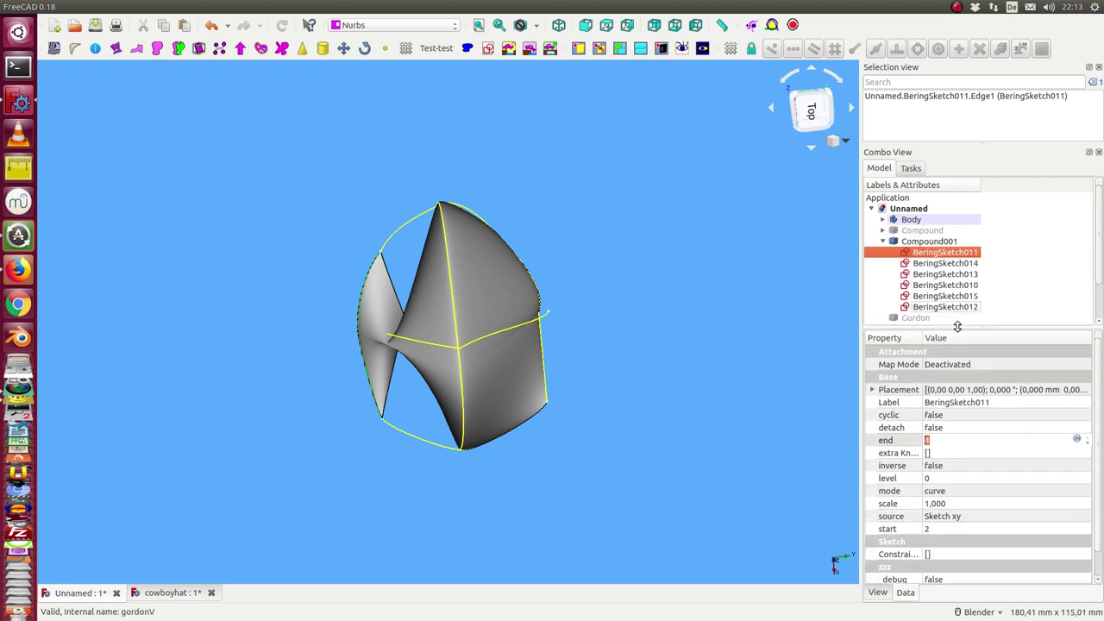
click(965, 469)
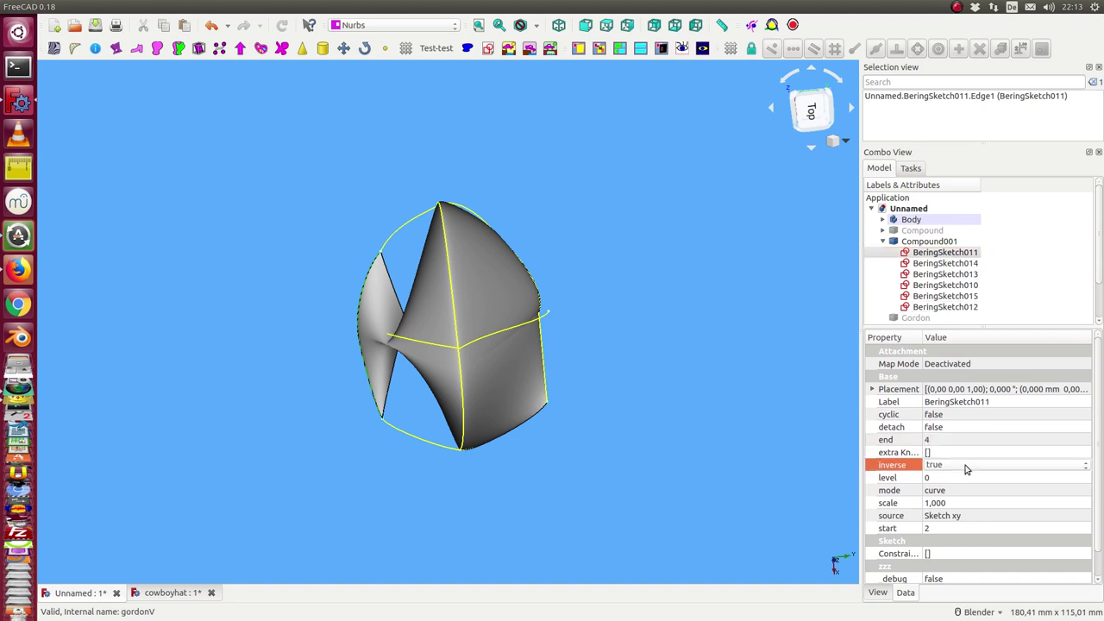
mouse_move(731, 483)
middle_down()
mouse_move(322, 407)
mouse_move(389, 423)
middle_up()
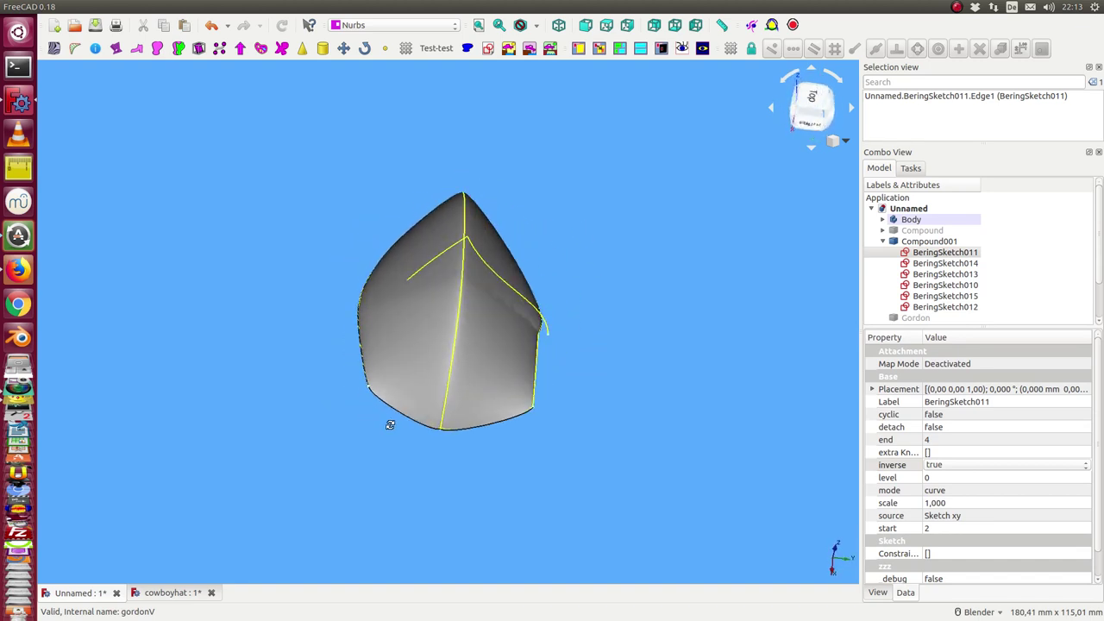
Hide gordonU, show gordonV, and centre it in the view
scroll(941, 312, down, 2)
click(917, 298)
key(space)
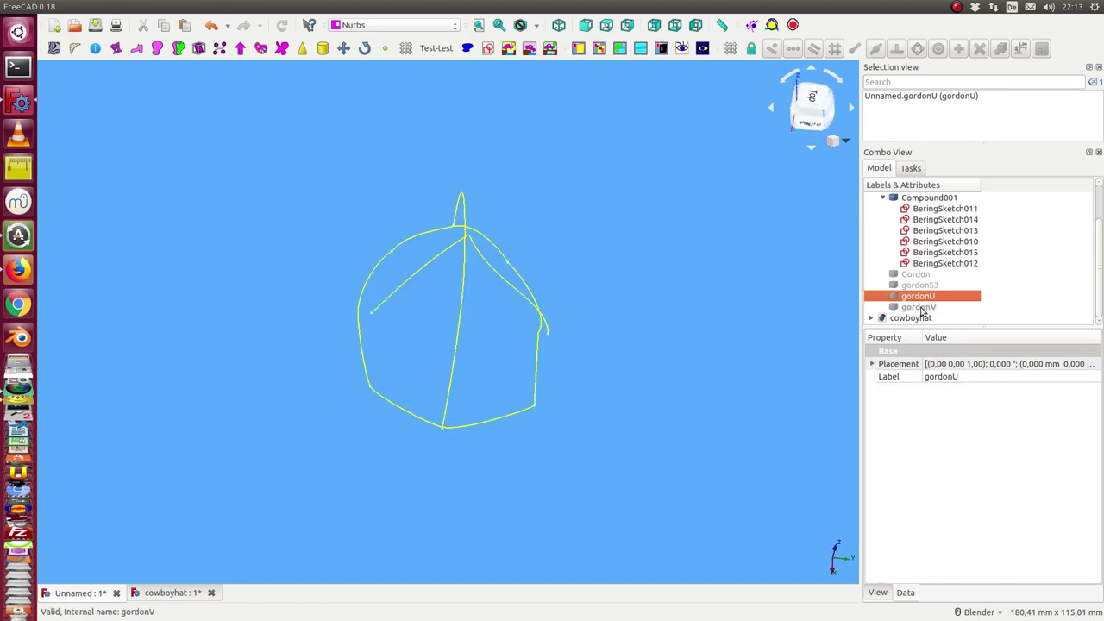
click(919, 307)
key(space)
middle_click(753, 318)
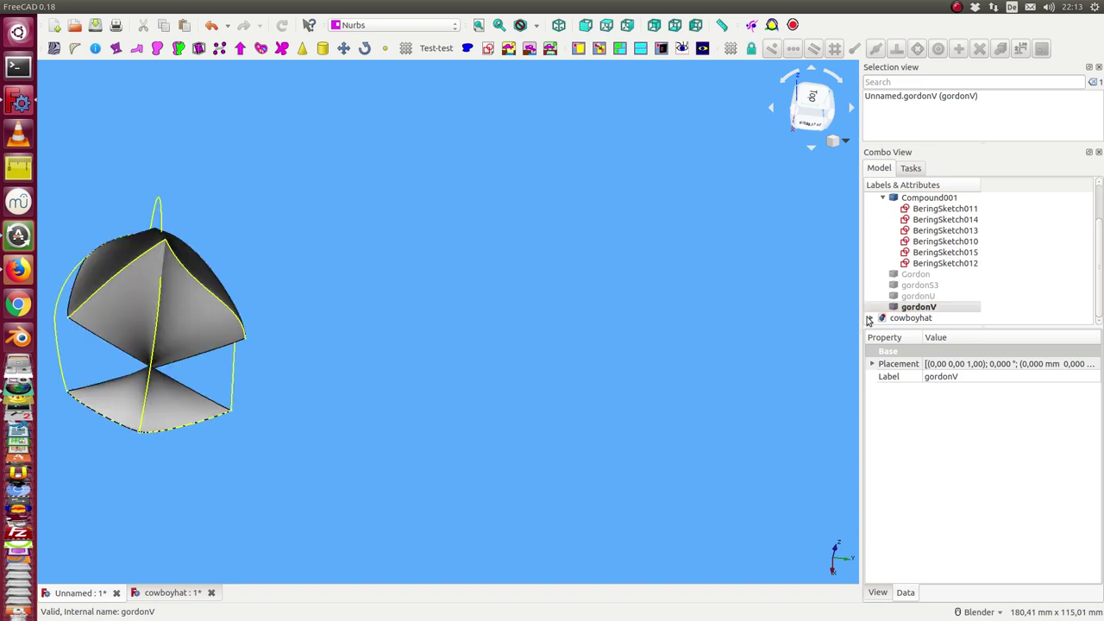
shift+middle_drag(330, 356, 544, 261)
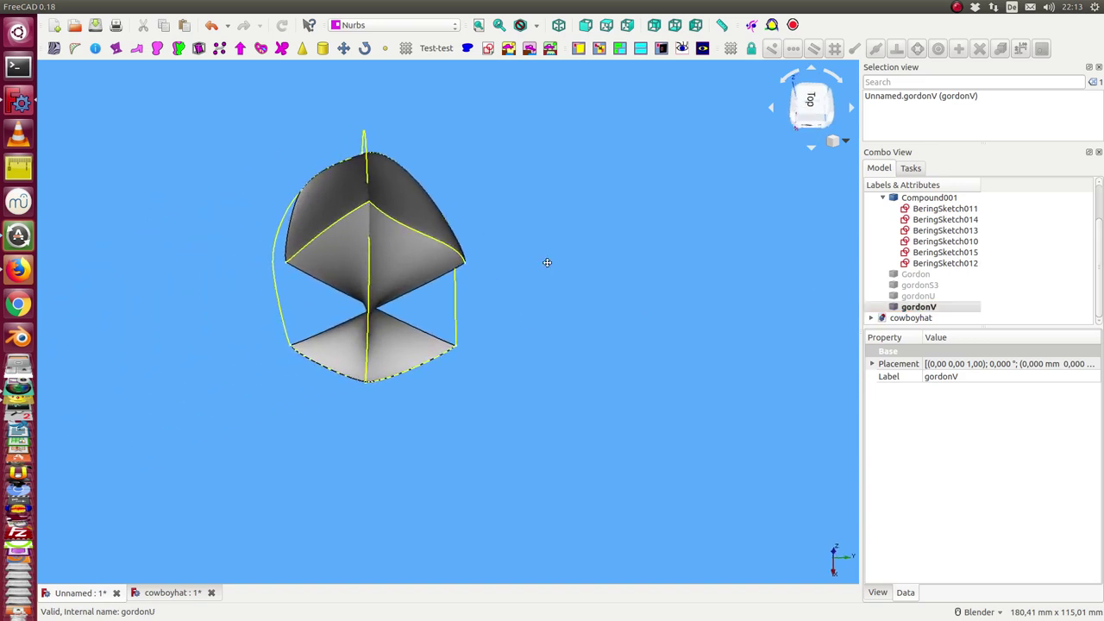
Set inverse to true on BeringSketch015 and BeringSketch012, then show gordonU alongside gordonV
click(392, 377)
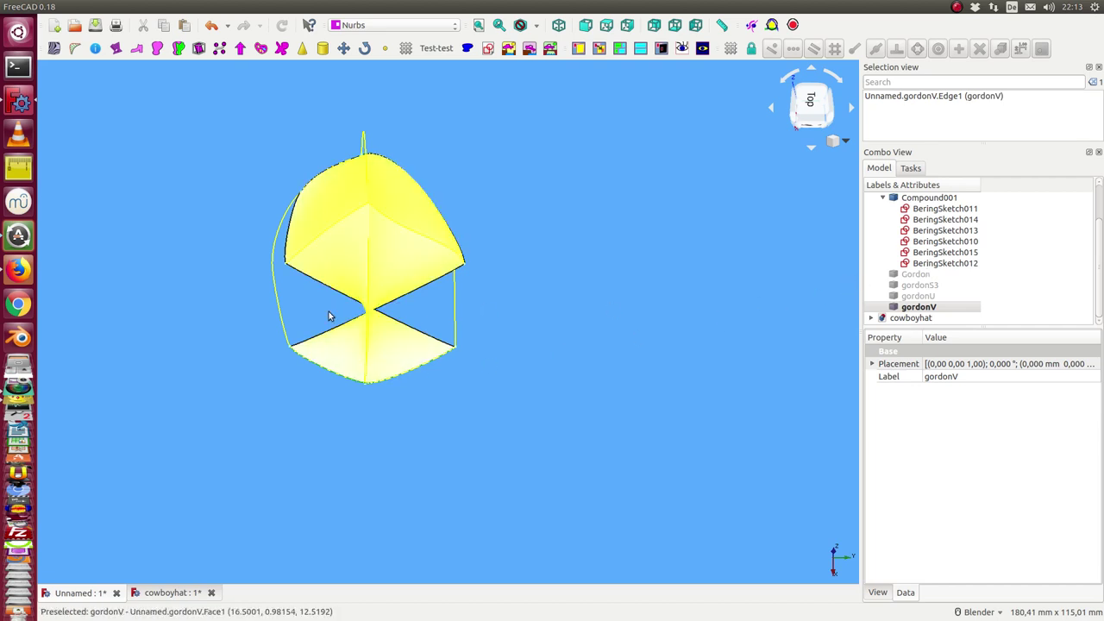
click(406, 372)
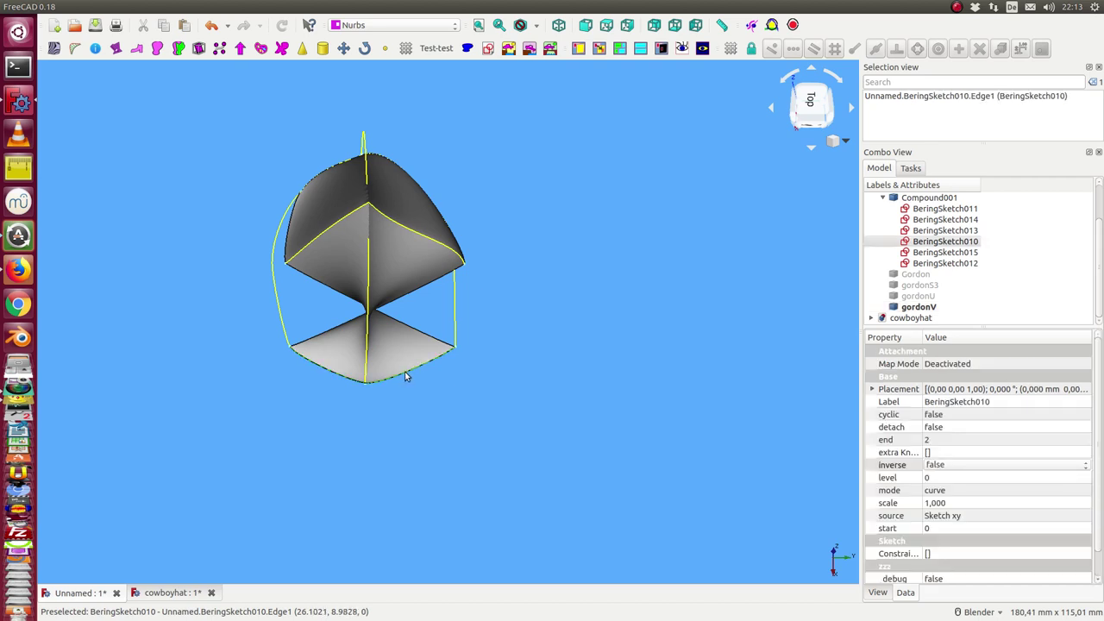
click(942, 253)
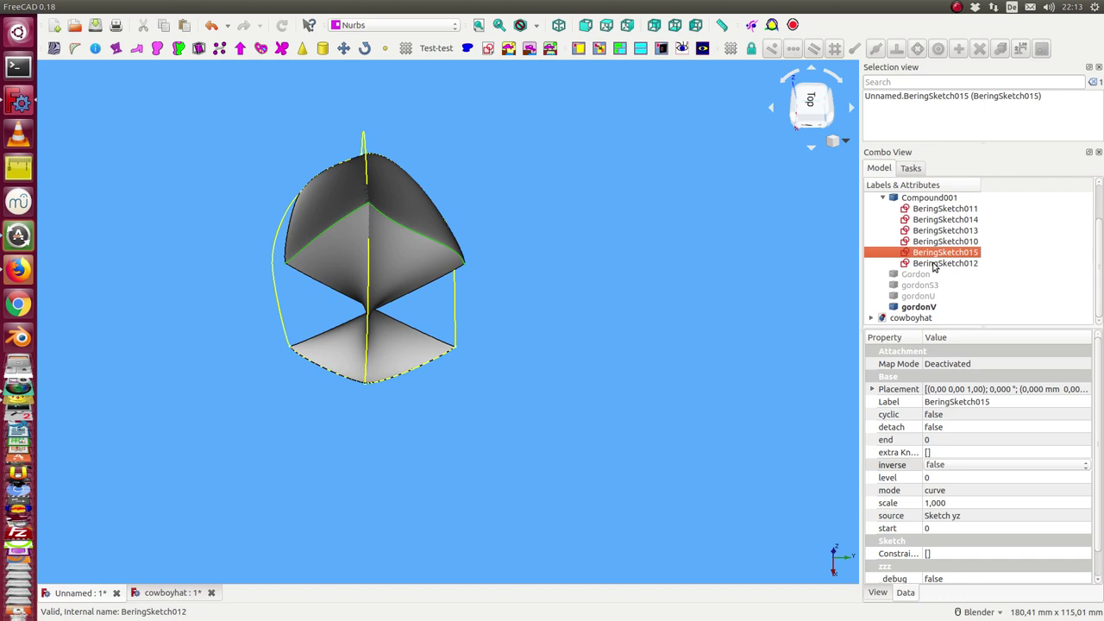
ctrl+click(933, 264)
click(945, 466)
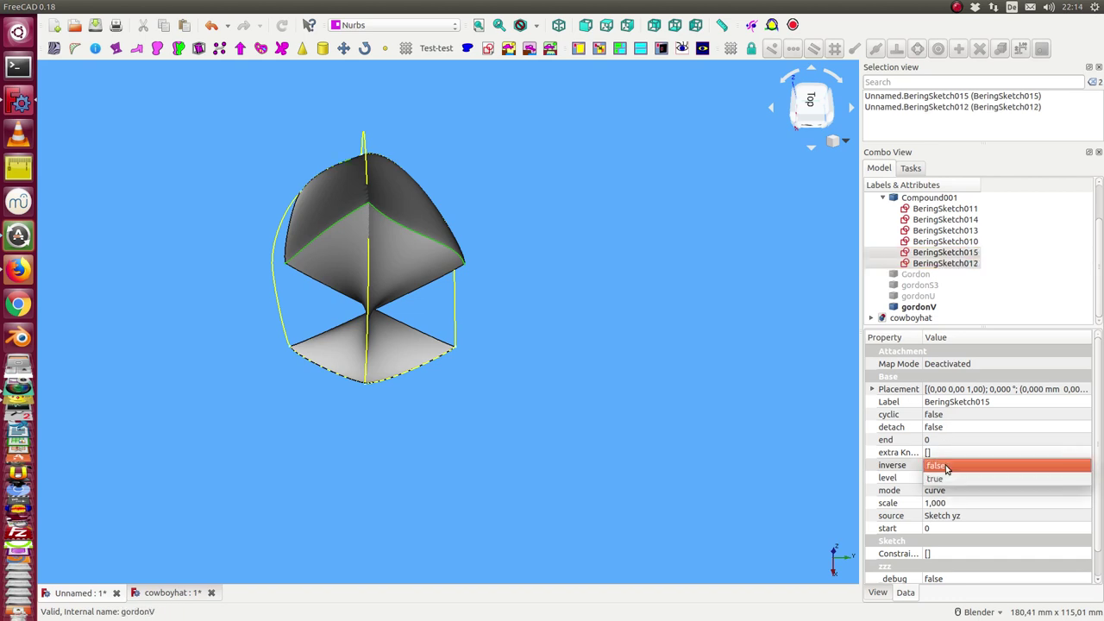
click(949, 479)
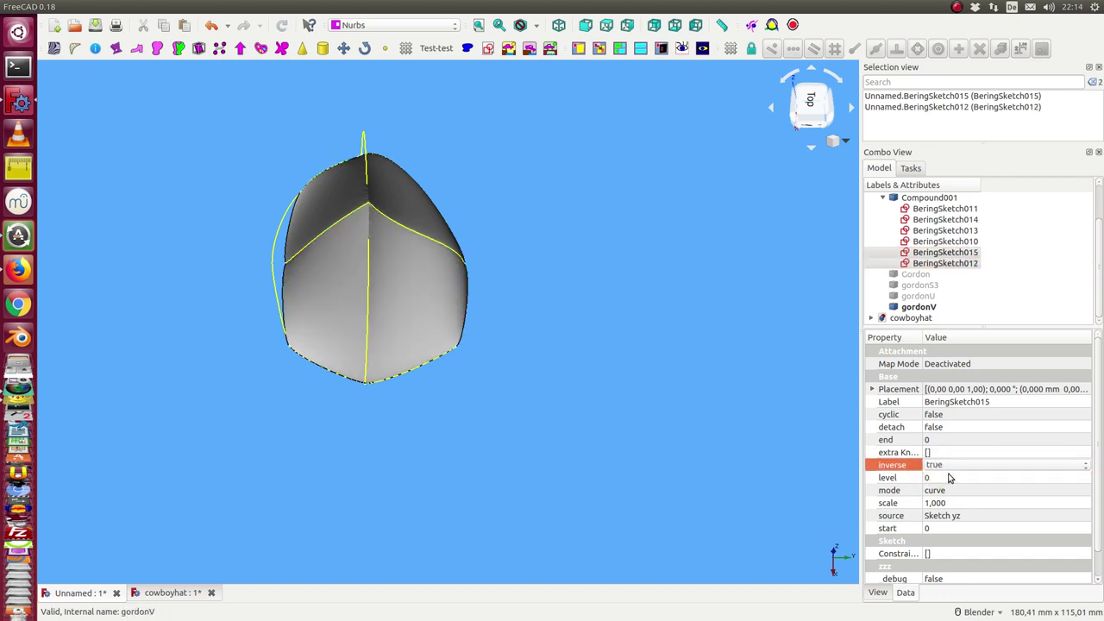
mouse_move(728, 426)
middle_down()
mouse_move(523, 229)
mouse_move(566, 347)
mouse_move(650, 361)
middle_up()
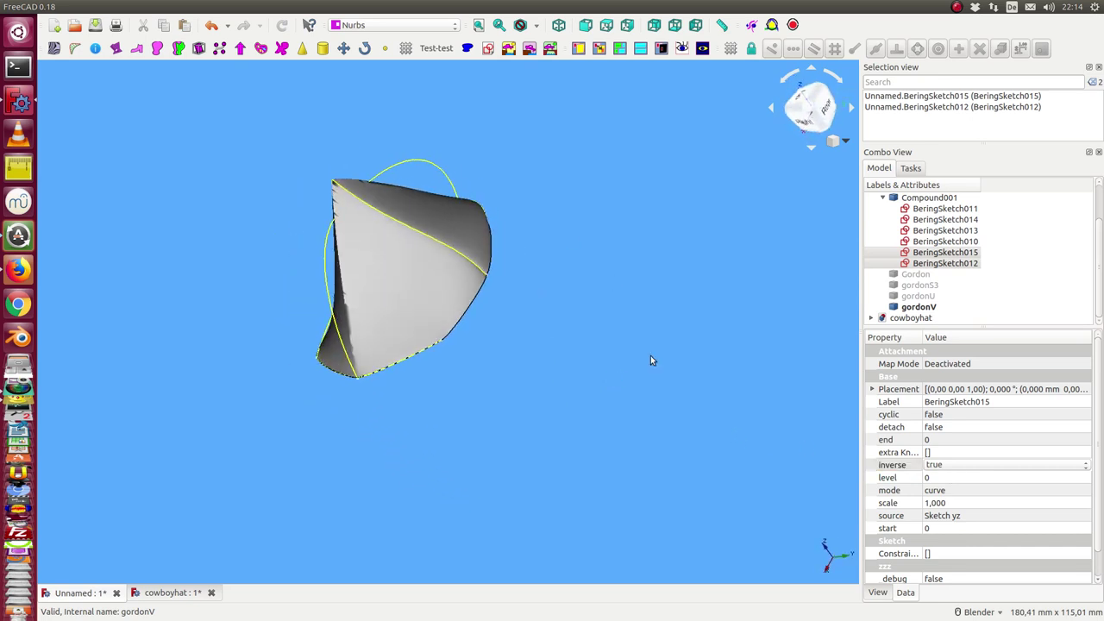
click(908, 296)
key(space)
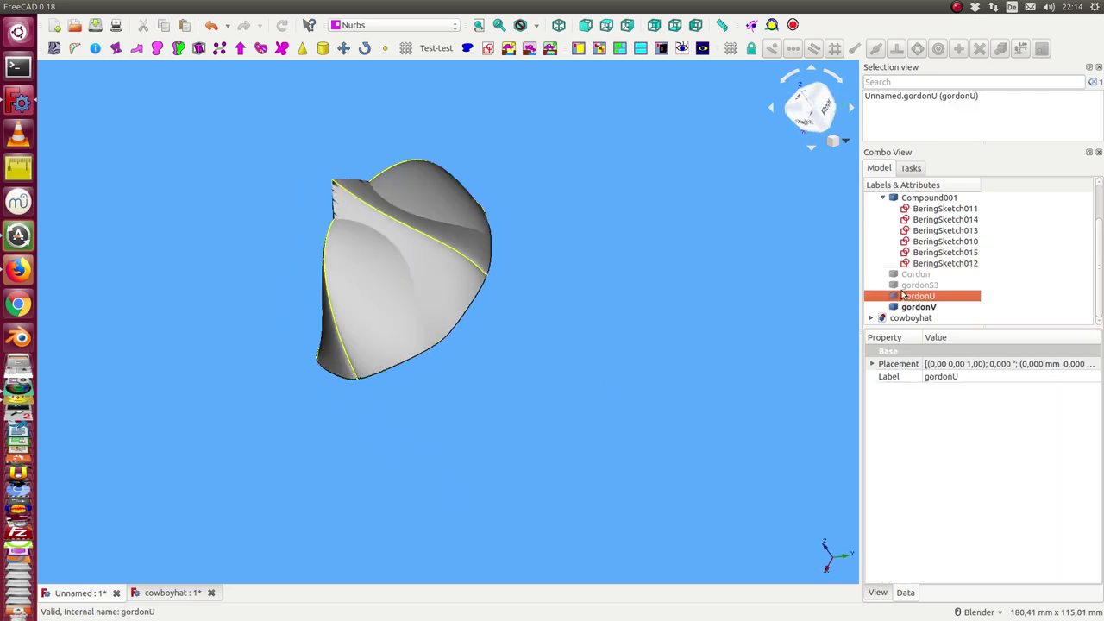
Hide gordonU and gordonV and show gordonS3 instead, viewed from above
key(space)
key(Down)
key(space)
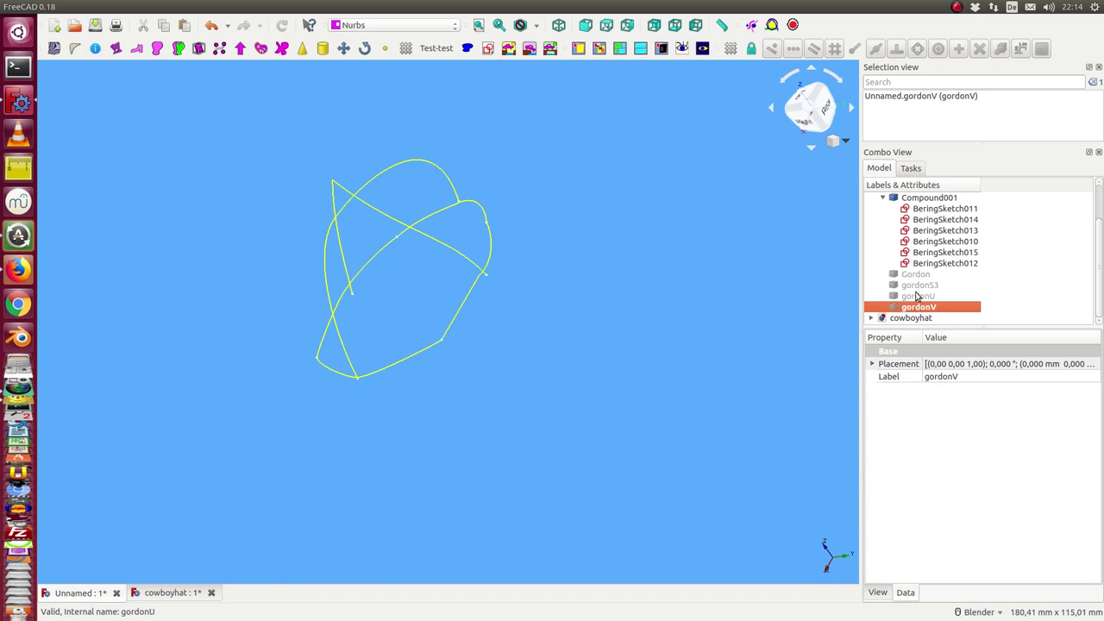
click(918, 285)
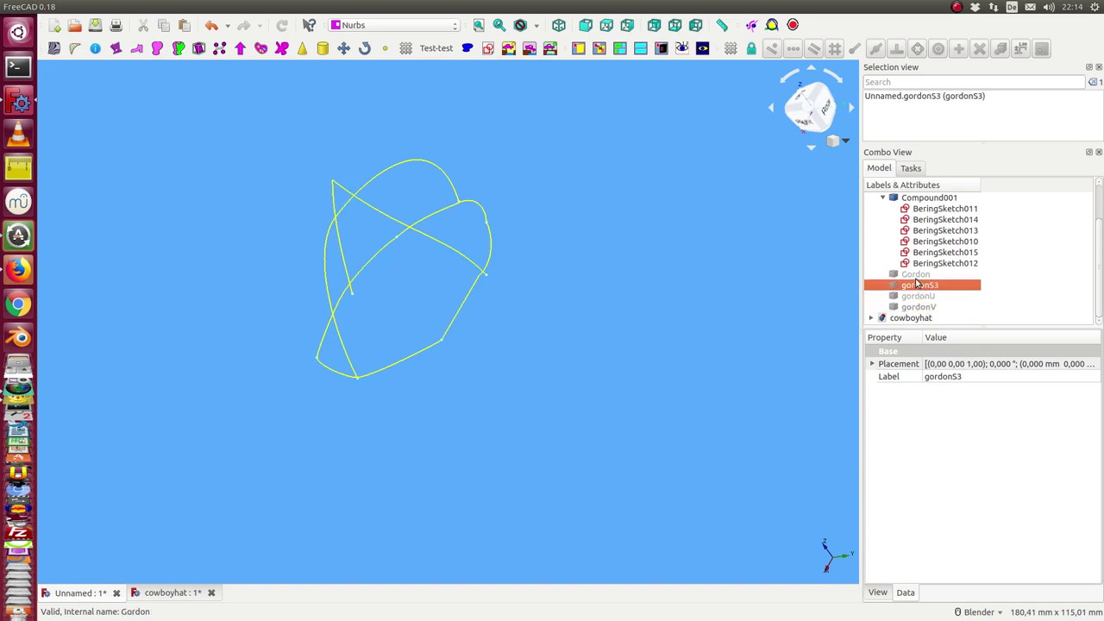
key(space)
mouse_move(751, 266)
middle_down()
mouse_move(647, 266)
mouse_move(668, 317)
middle_up()
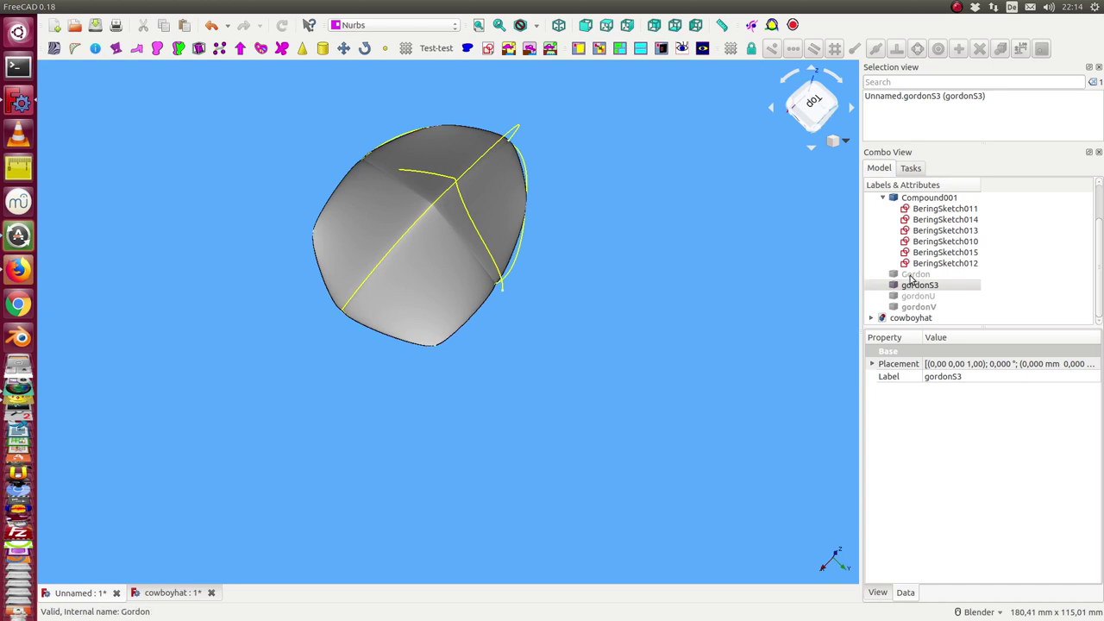
Show the Gordon surface too and orbit around to compare it with gordonS3
click(909, 275)
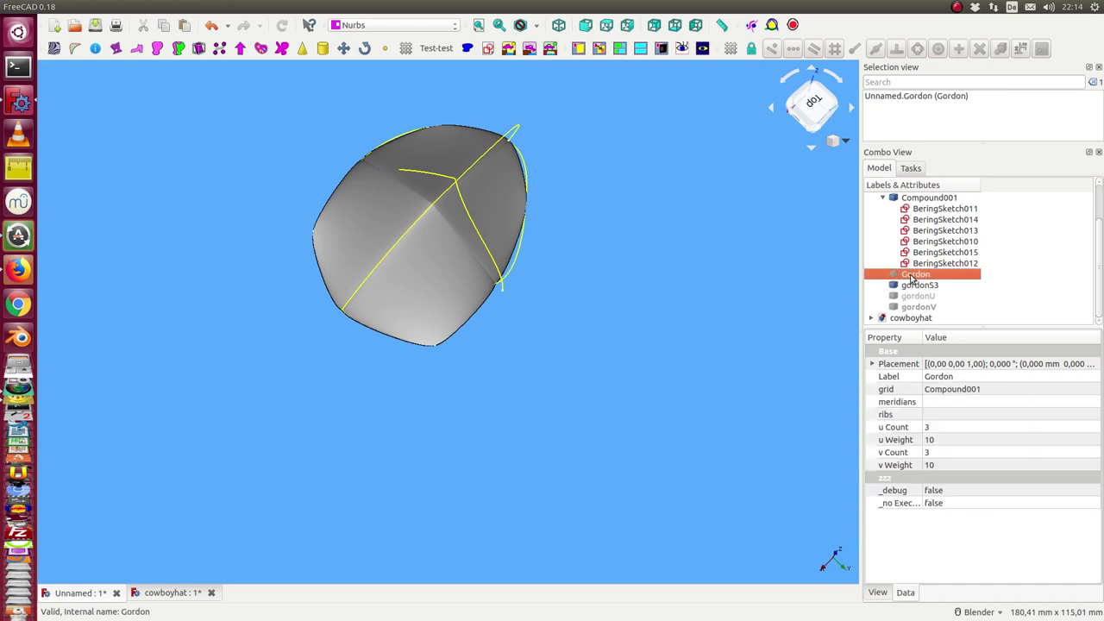
key(space)
middle_drag(671, 303, 733, 267)
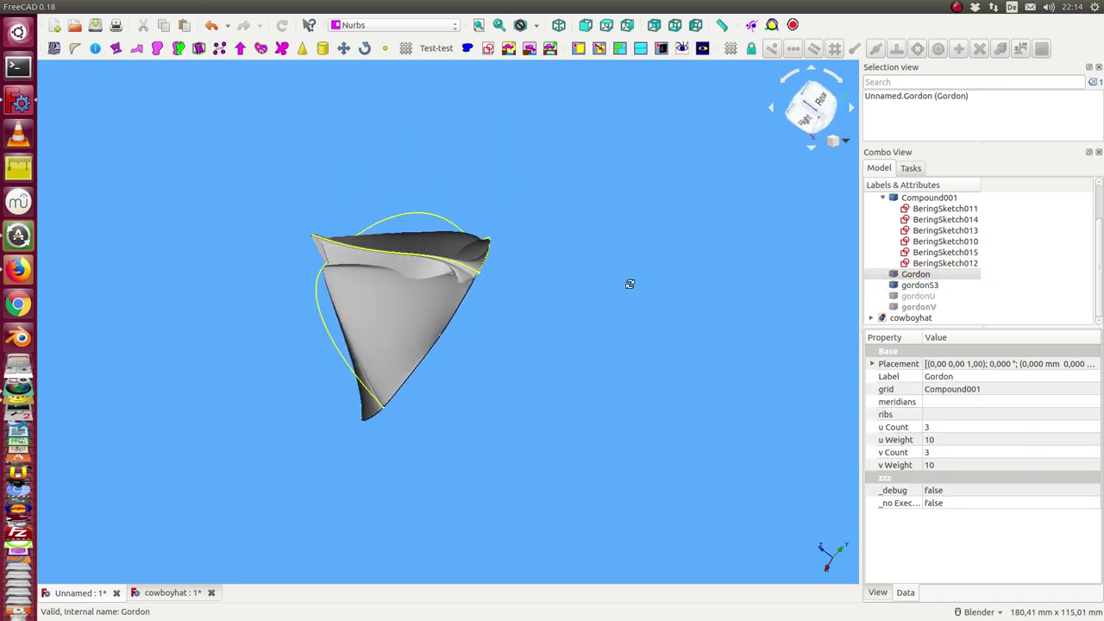
click(919, 285)
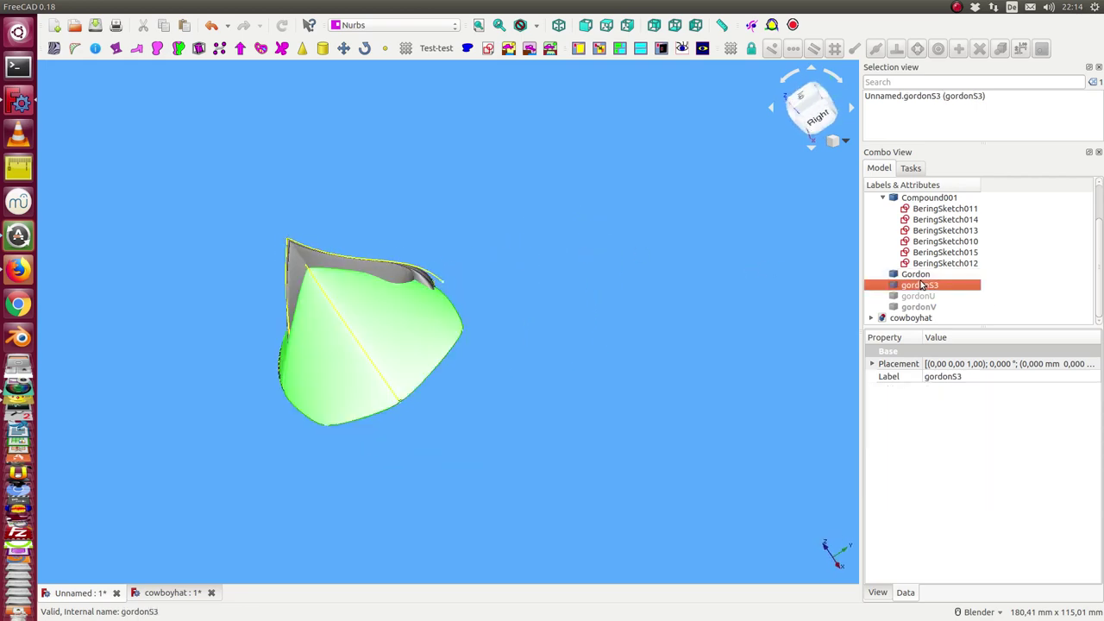
mouse_move(733, 276)
middle_down()
mouse_move(693, 280)
mouse_move(596, 359)
mouse_move(794, 304)
middle_up()
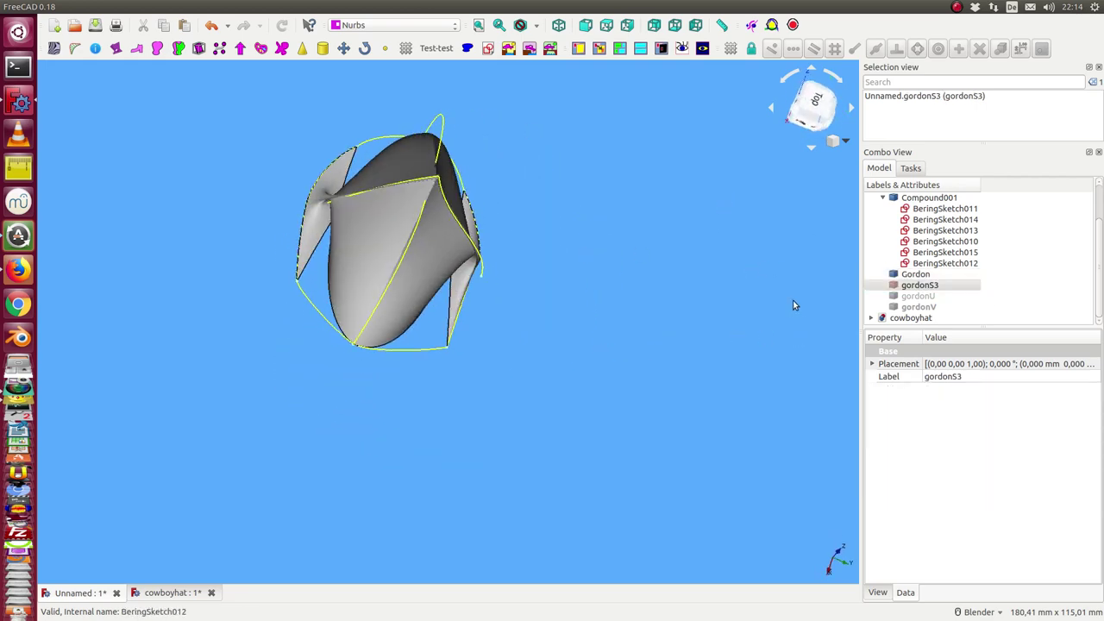
mouse_move(826, 191)
middle_down()
mouse_move(506, 337)
mouse_move(507, 271)
middle_up()
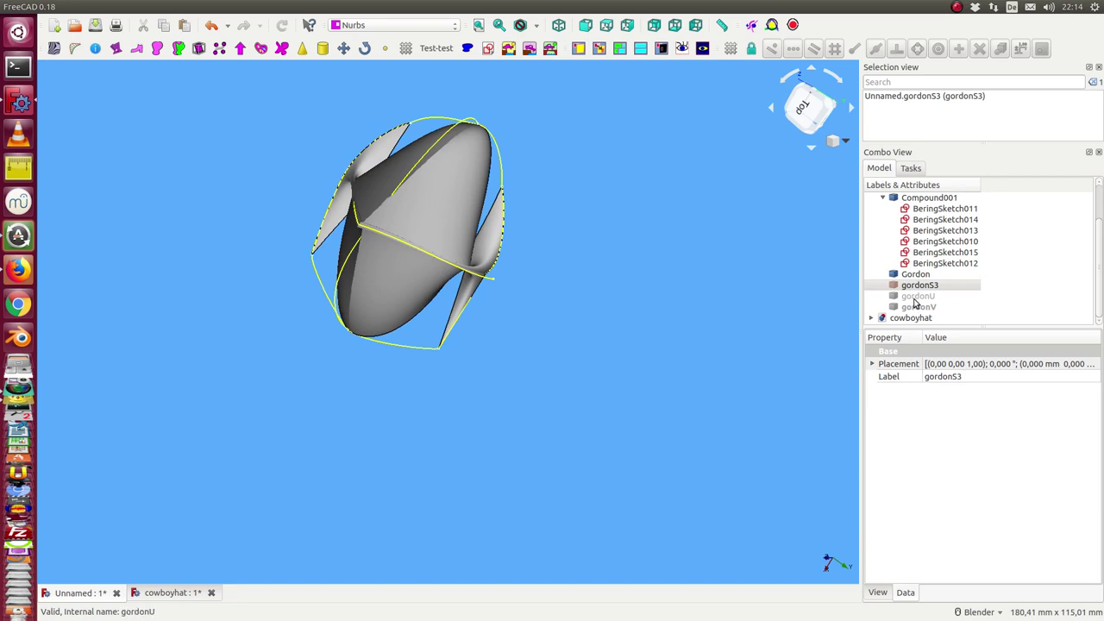
mouse_move(534, 345)
middle_down()
mouse_move(495, 305)
mouse_move(565, 217)
mouse_move(465, 350)
mouse_move(550, 357)
middle_up()
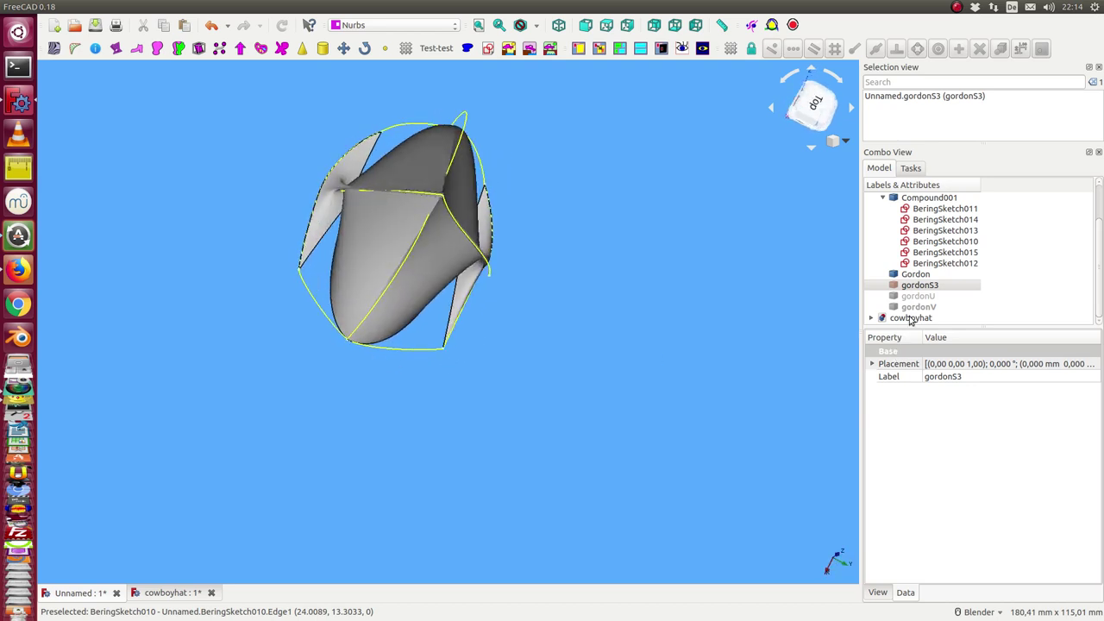
middle_drag(406, 250, 431, 233)
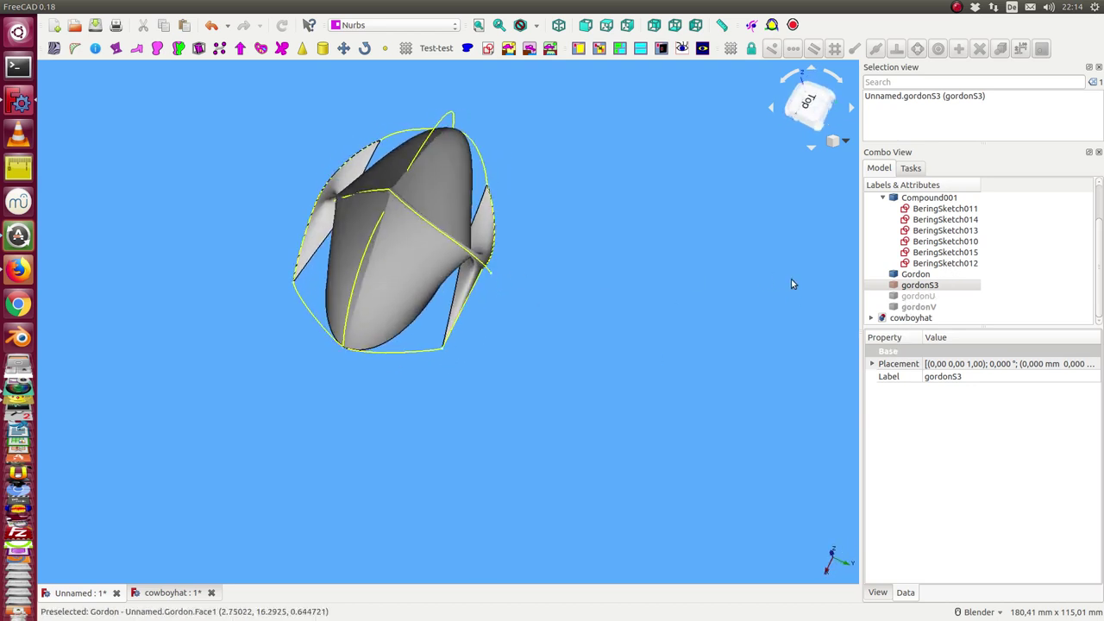
Make gordonU visible as well and switch the selection between Gordon and gordonU
click(922, 298)
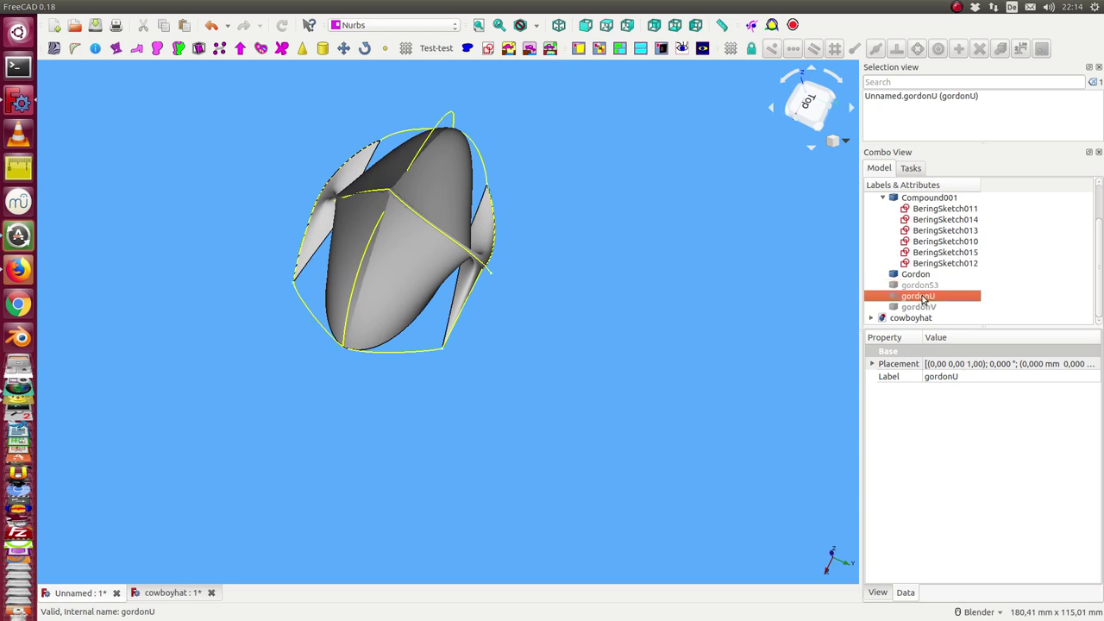
key(space)
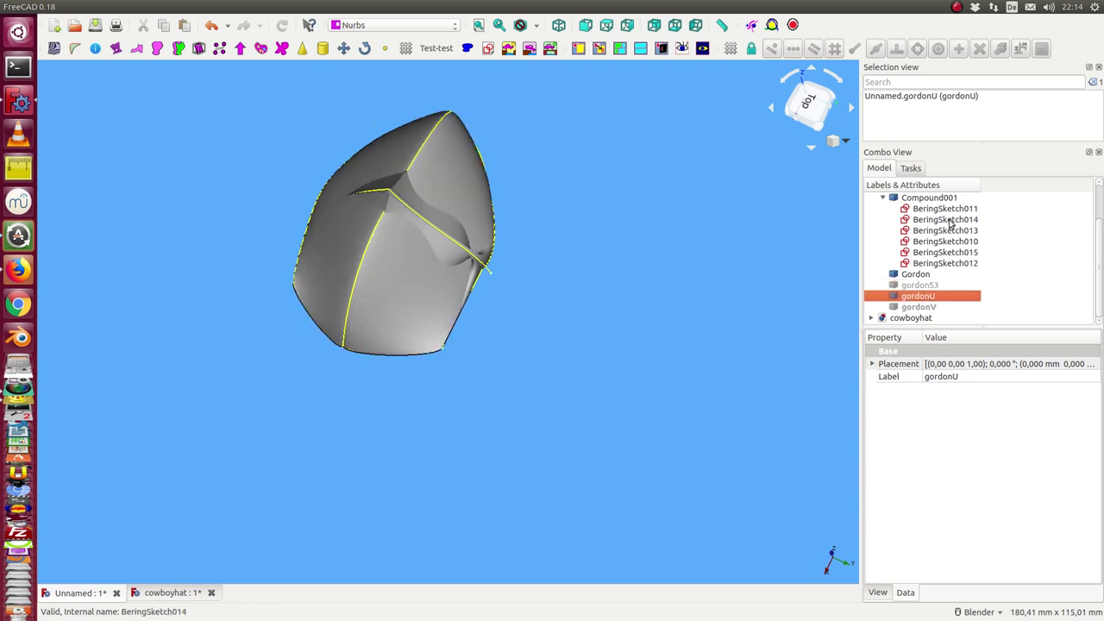
click(912, 274)
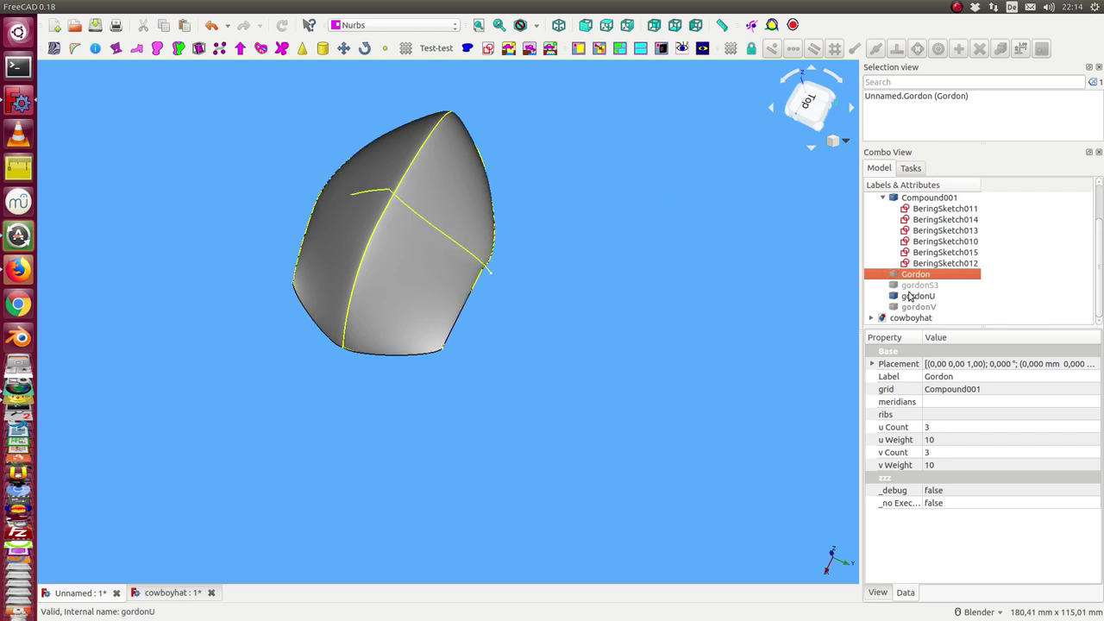
click(909, 297)
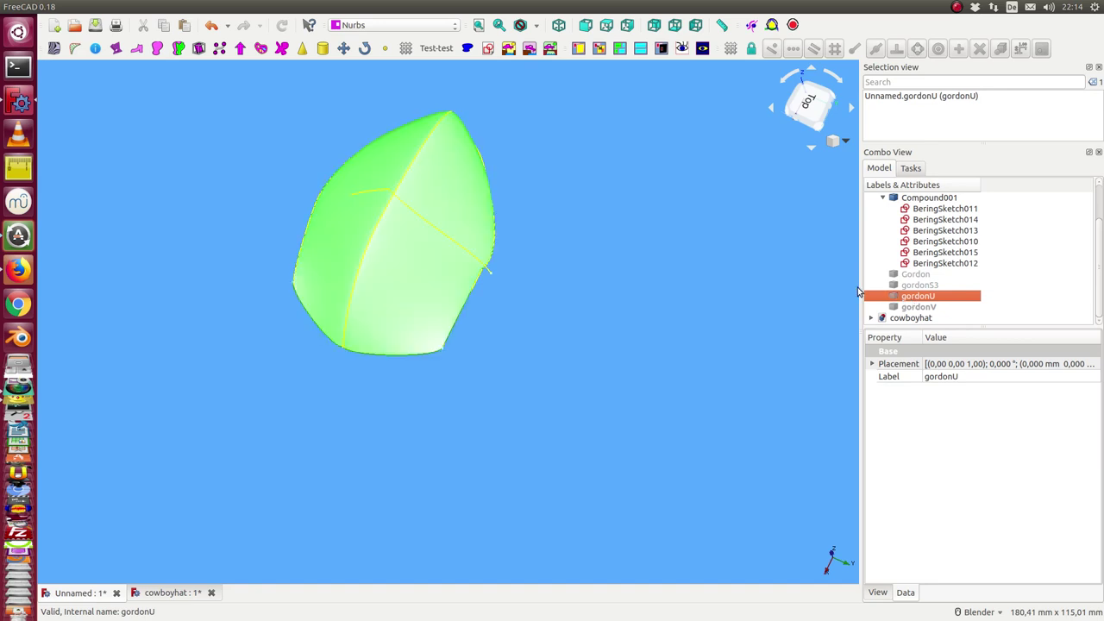
Set inverse to false on BeringSketch011 and to true on BeringSketch014 and BeringSketch013
click(315, 205)
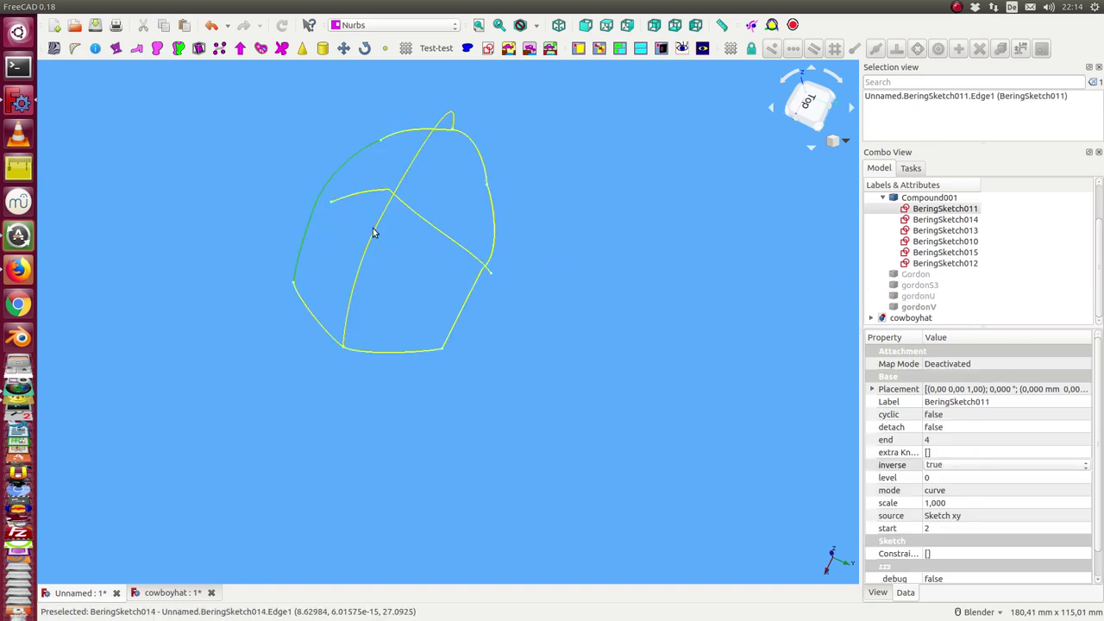
click(974, 468)
click(967, 453)
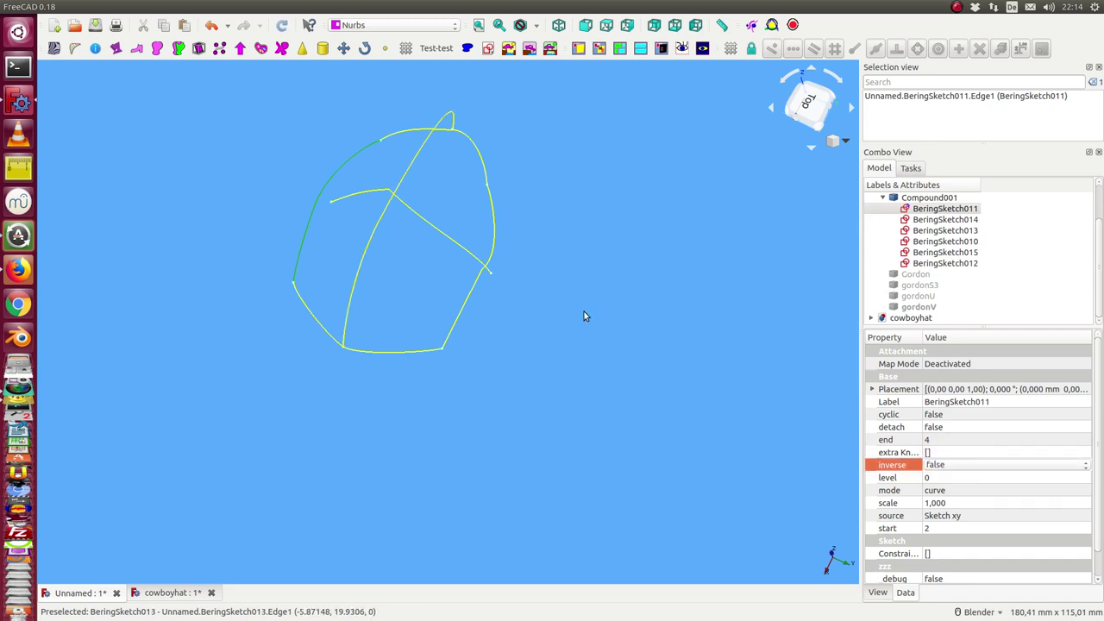
click(373, 240)
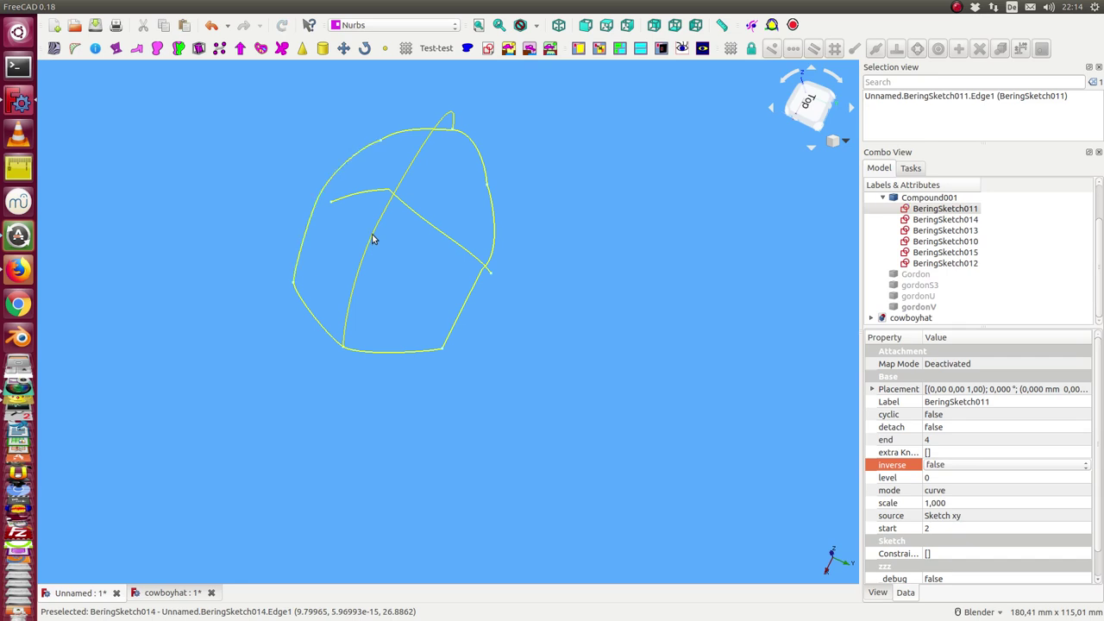
click(957, 470)
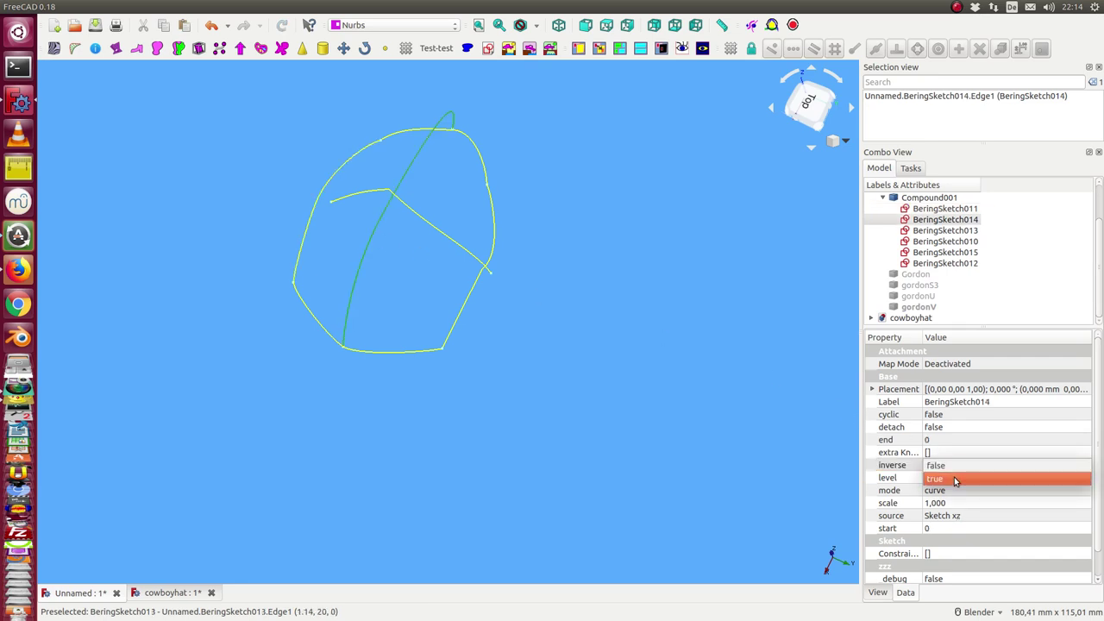
click(954, 477)
click(461, 308)
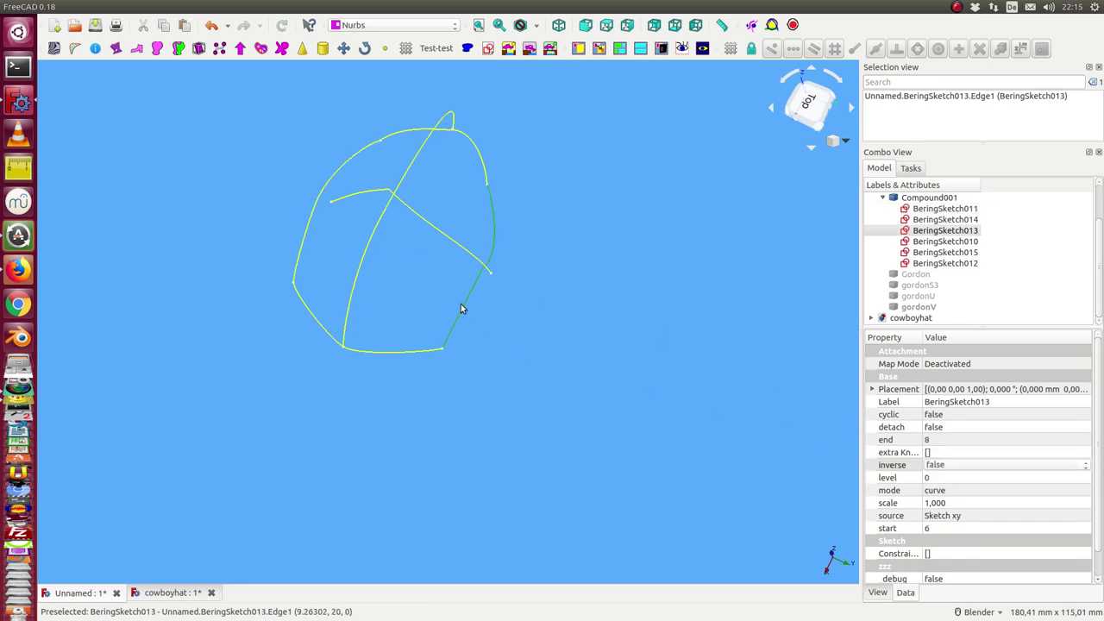
click(952, 470)
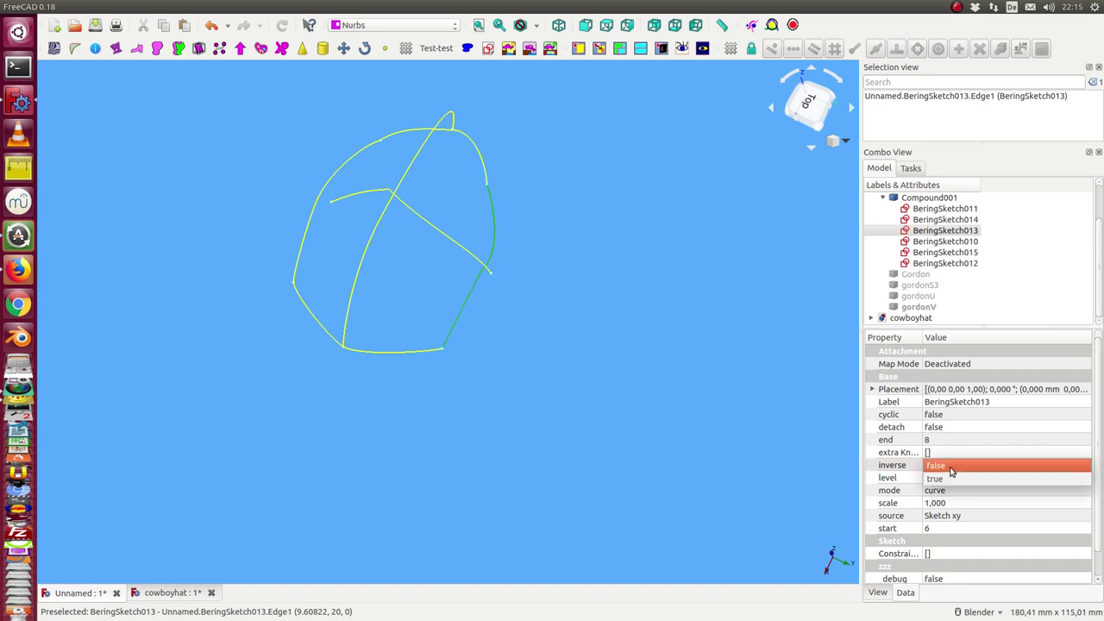
click(954, 479)
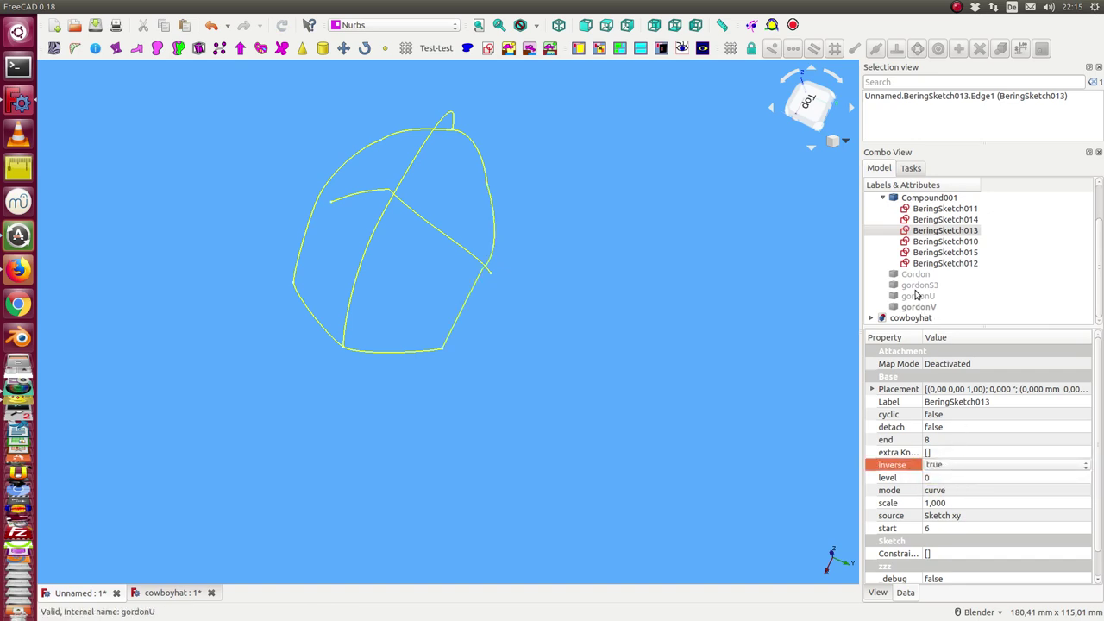
click(918, 295)
Show the recomputed gordonU and Gordon surfaces, swap in gordonS3, and orbit to compare
key(space)
click(912, 276)
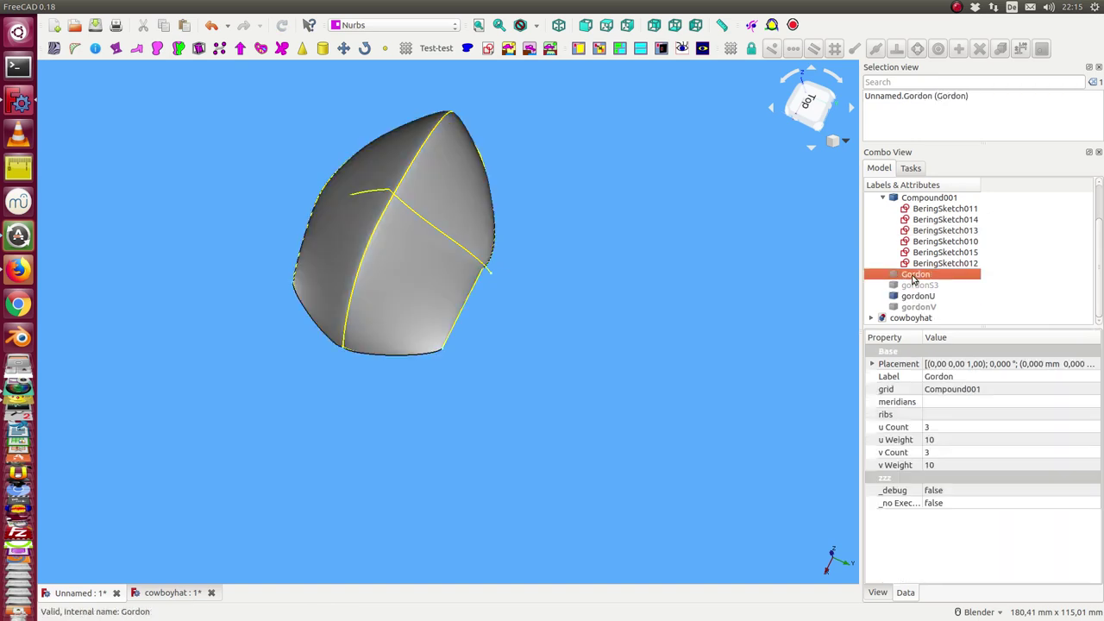
key(space)
click(917, 296)
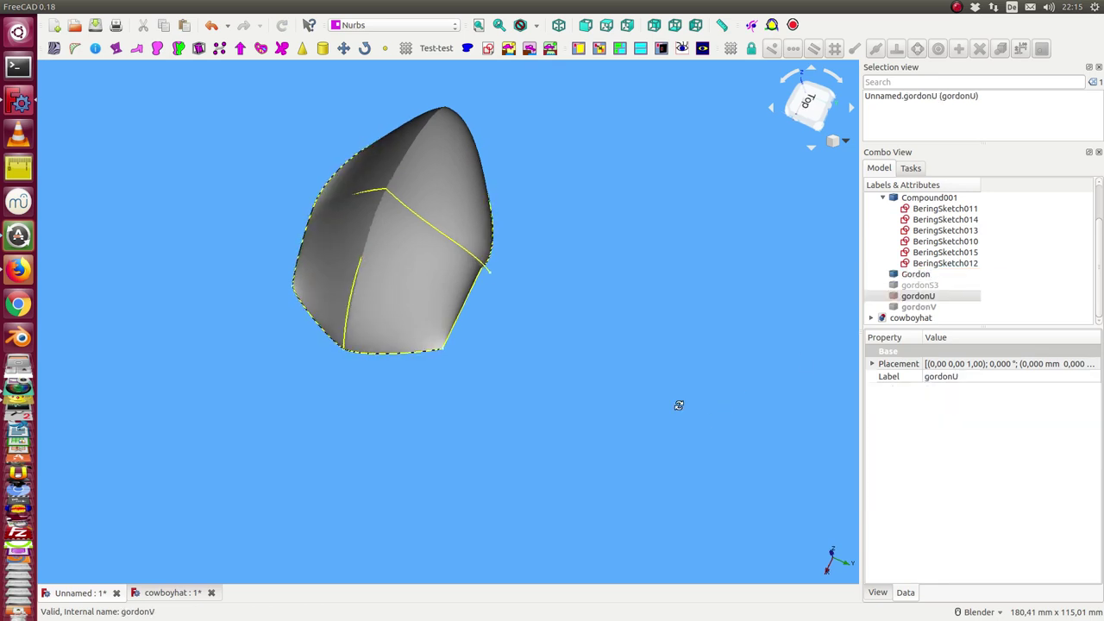
mouse_move(678, 404)
middle_down()
mouse_move(357, 234)
mouse_move(467, 300)
mouse_move(315, 295)
mouse_move(441, 216)
middle_up()
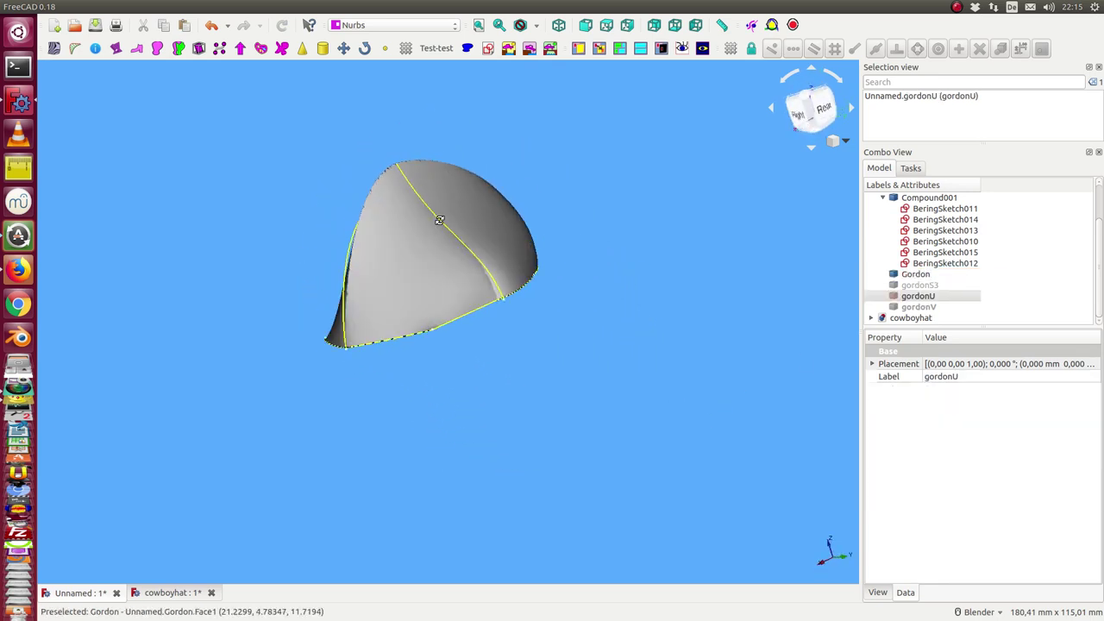
click(917, 284)
key(space)
click(915, 307)
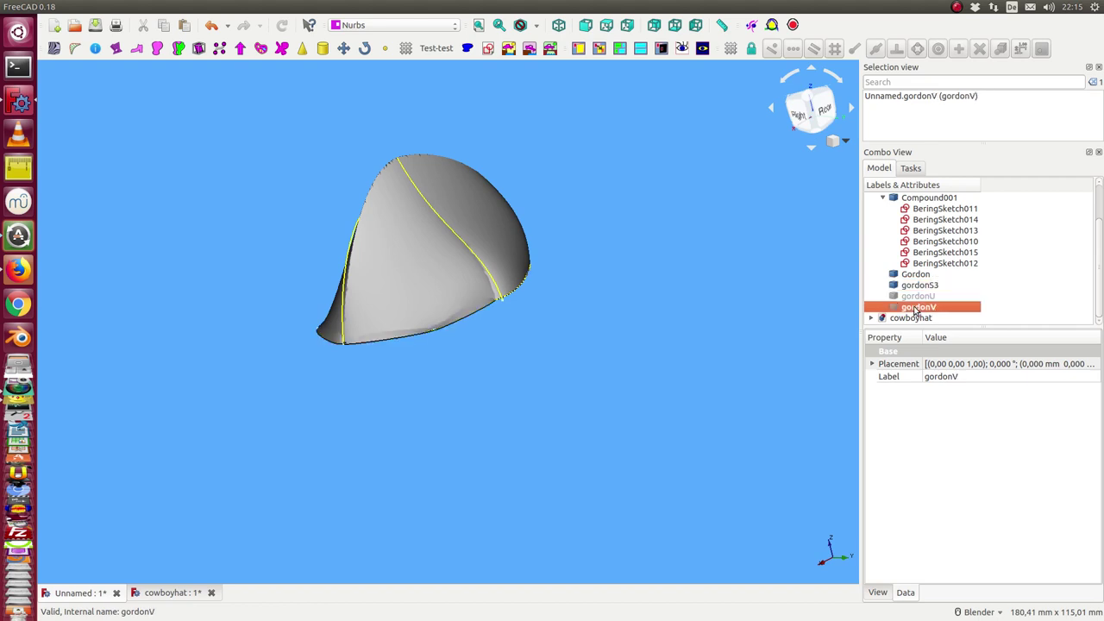
click(914, 274)
key(space)
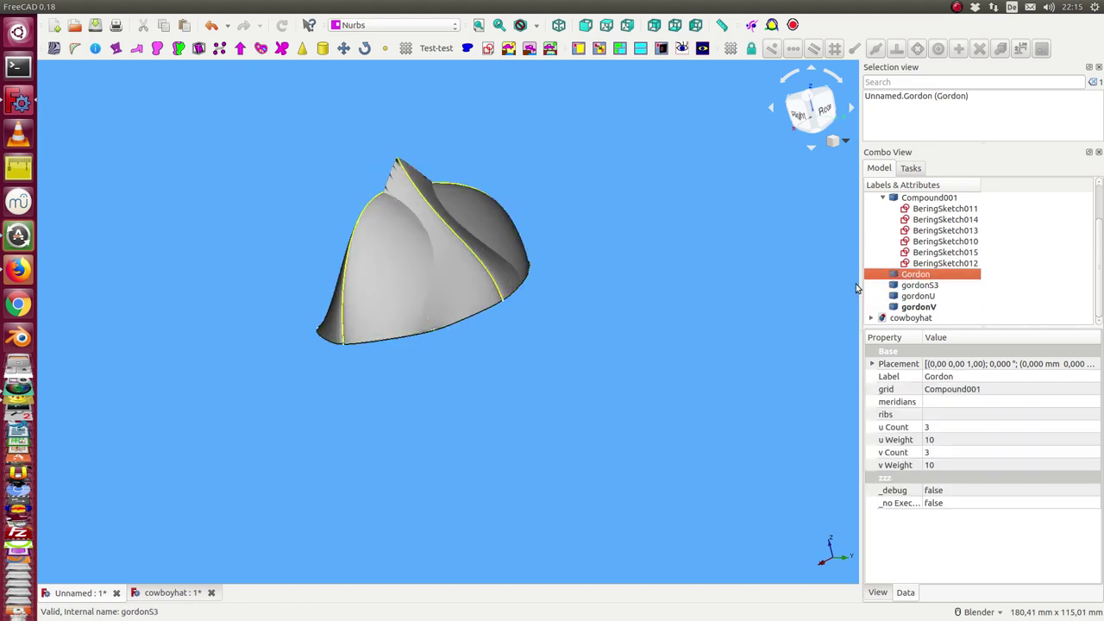
mouse_move(854, 288)
middle_down()
mouse_move(534, 295)
mouse_move(631, 383)
middle_up()
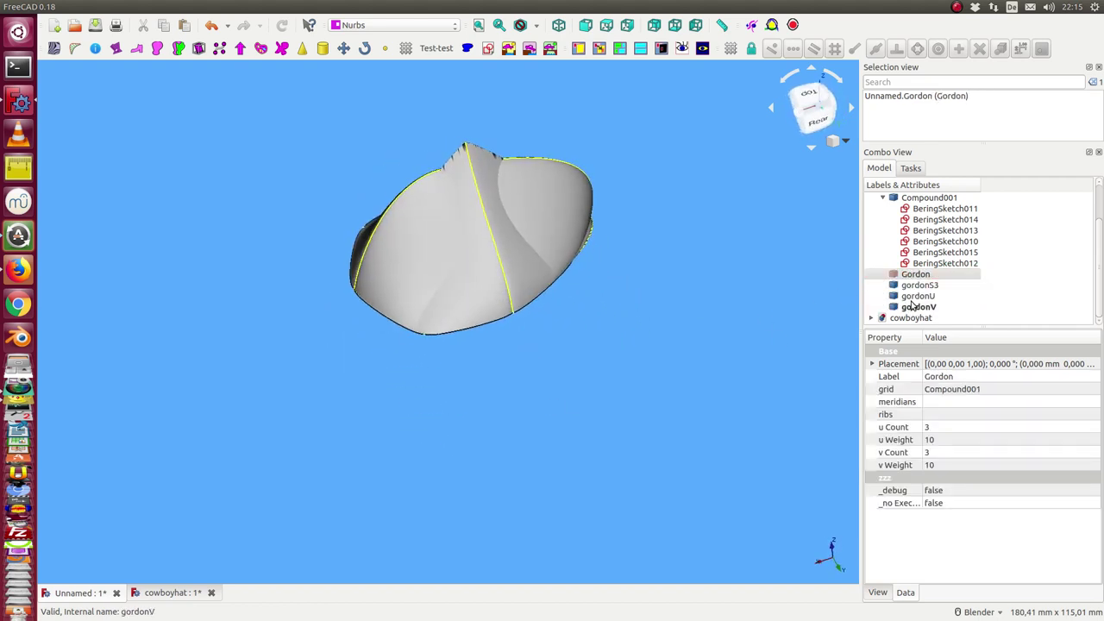
Hide gordonV, re-show gordonS3 and the Gordon surface, and orbit to a front view
click(915, 285)
key(space)
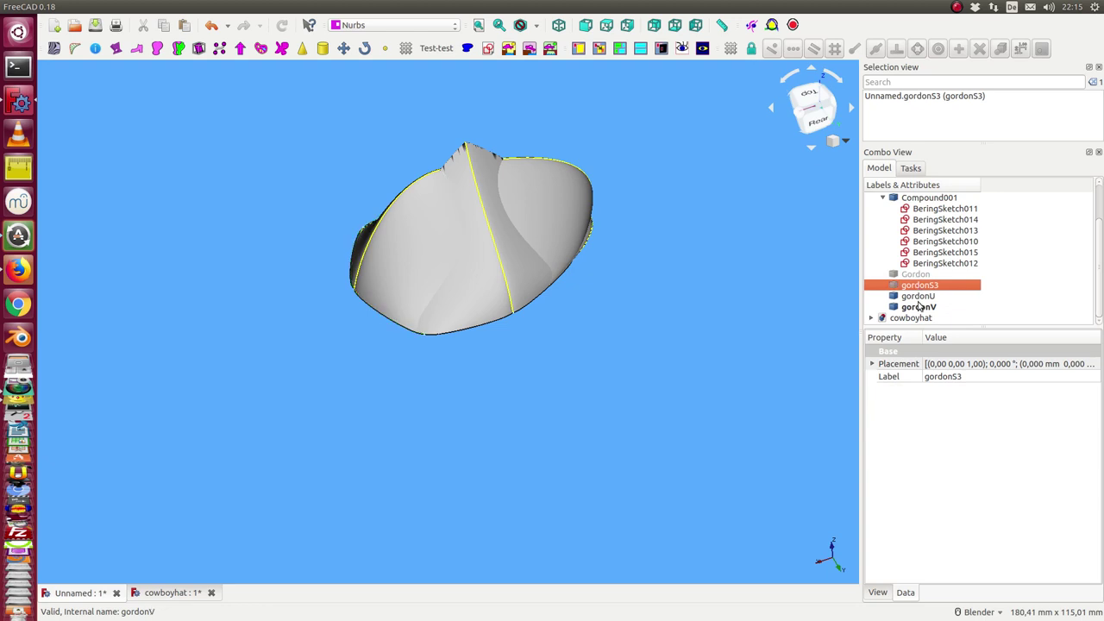
click(918, 296)
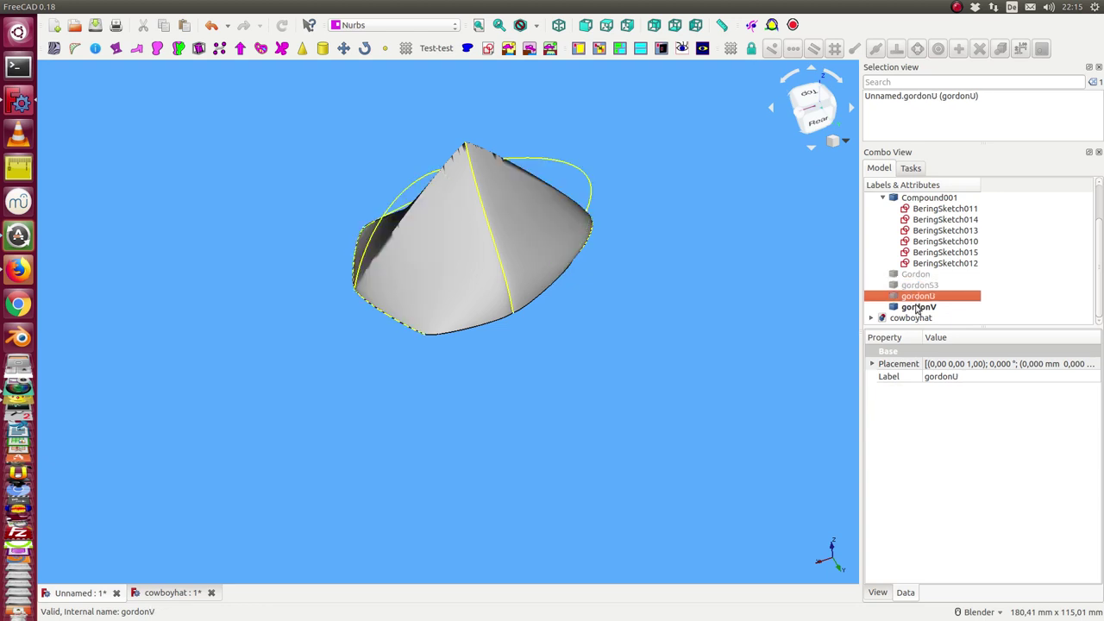
click(918, 307)
key(space)
click(914, 286)
key(space)
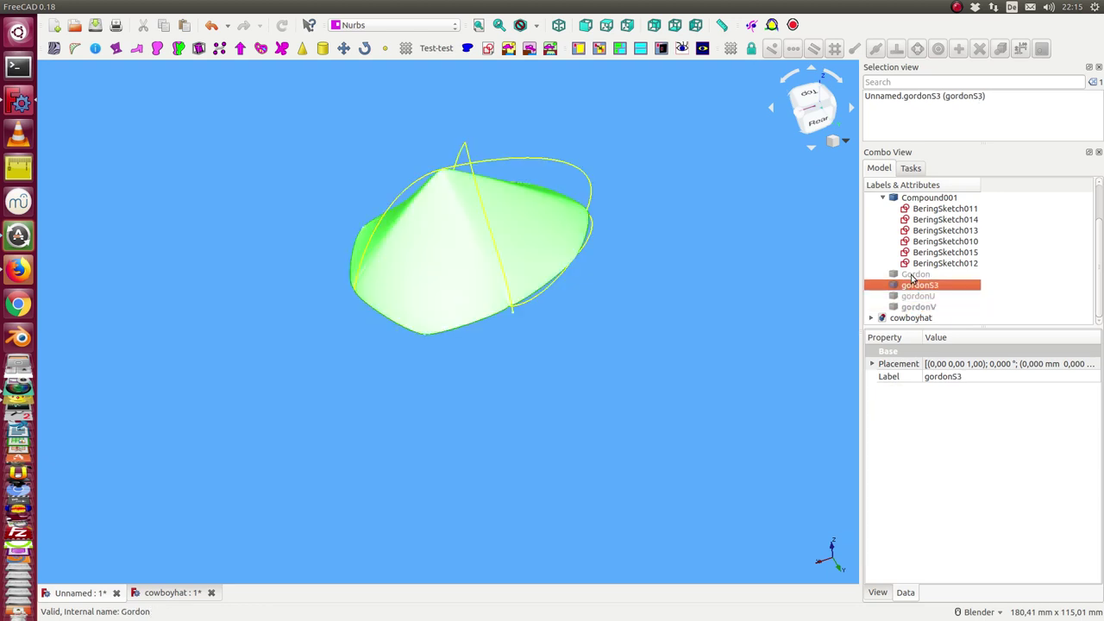
click(915, 274)
key(space)
click(918, 285)
mouse_move(625, 337)
middle_down()
mouse_move(701, 507)
mouse_move(547, 345)
mouse_move(451, 369)
mouse_move(623, 342)
mouse_move(675, 318)
mouse_move(370, 345)
mouse_move(407, 216)
mouse_move(365, 376)
mouse_move(335, 189)
mouse_move(362, 207)
middle_up()
Hide gordonS3 and create a BeGrid from the Gordon surface
key(space)
click(914, 275)
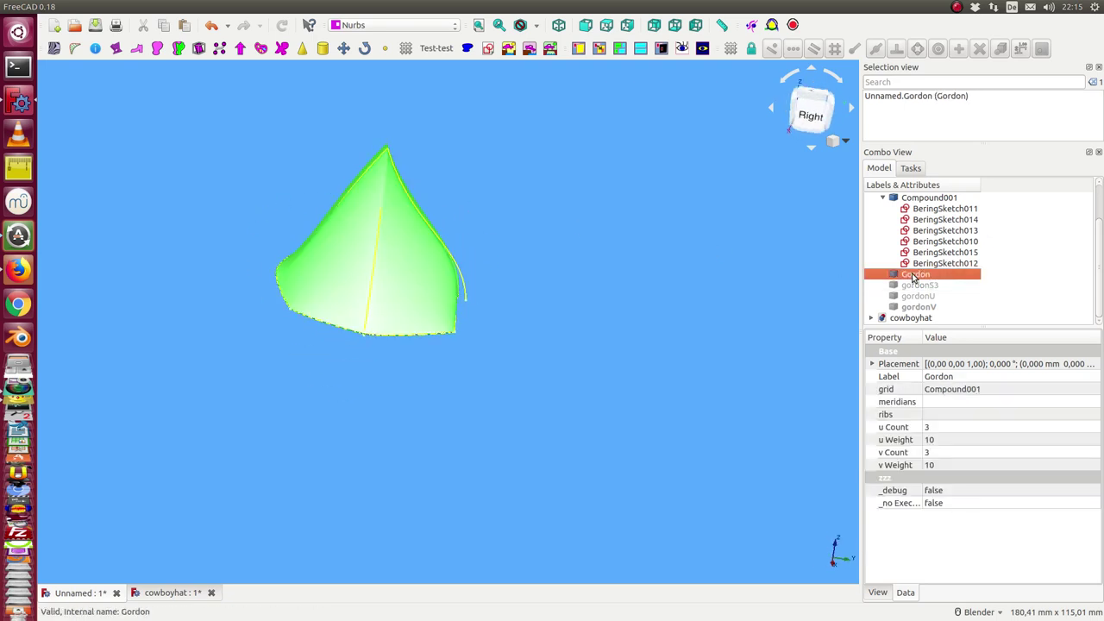
mouse_move(586, 7)
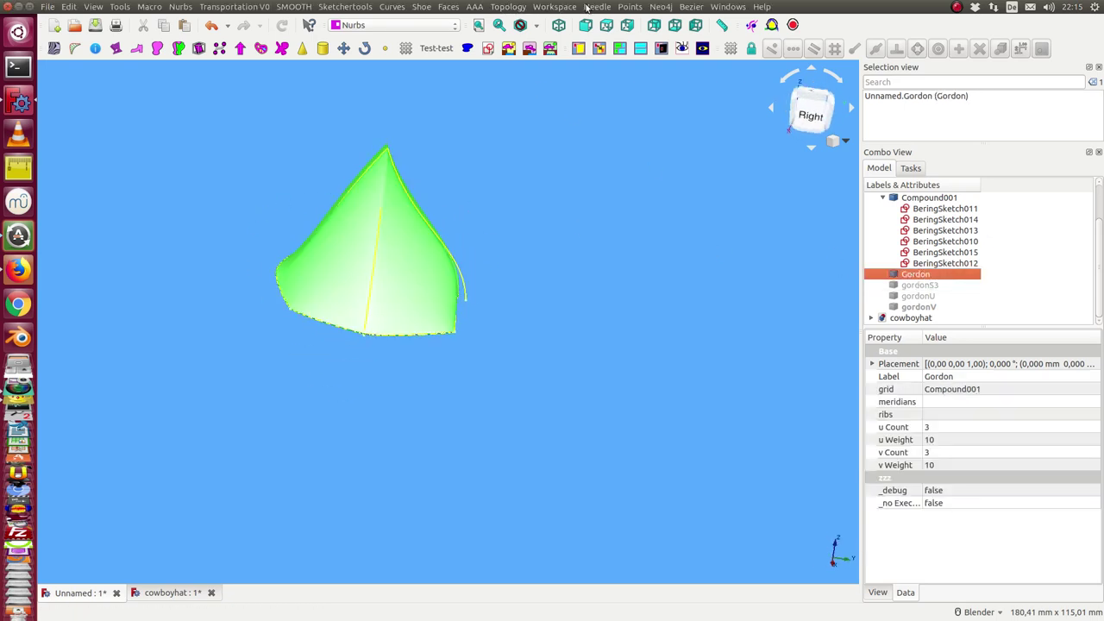
click(691, 6)
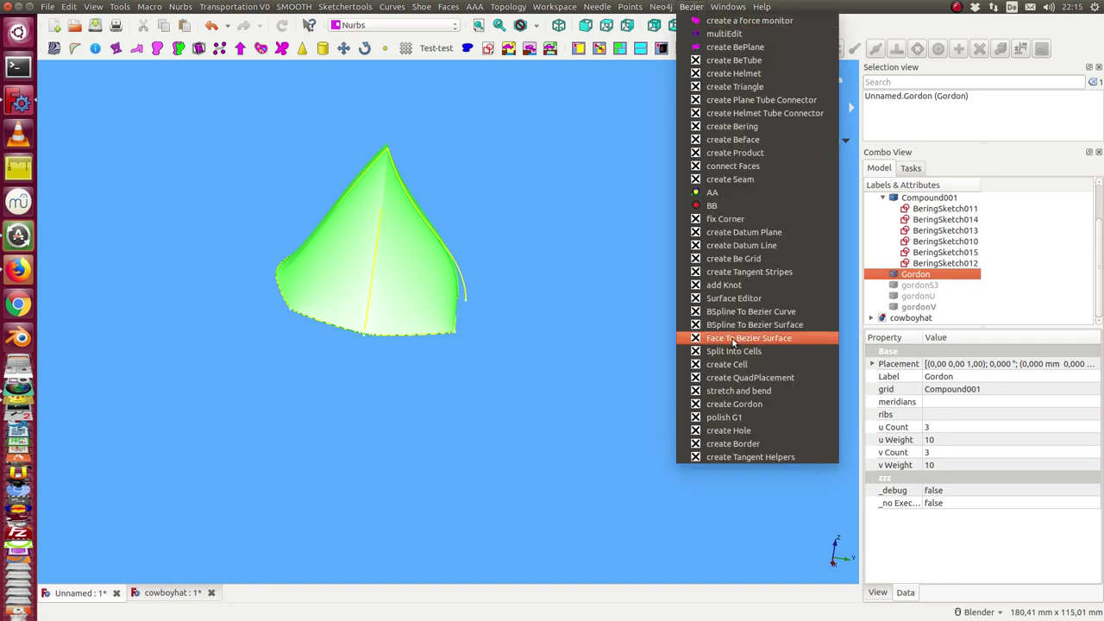
click(740, 259)
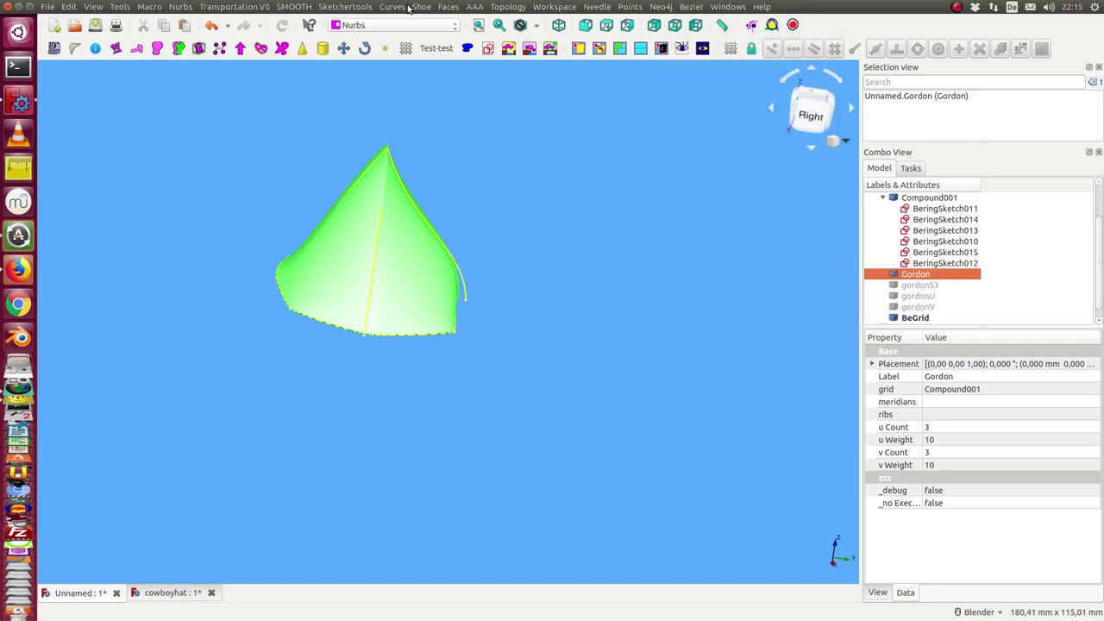
Apply a curve tool to the Gordon face, hide the shaded Gordon surface, and view it from behind
click(394, 7)
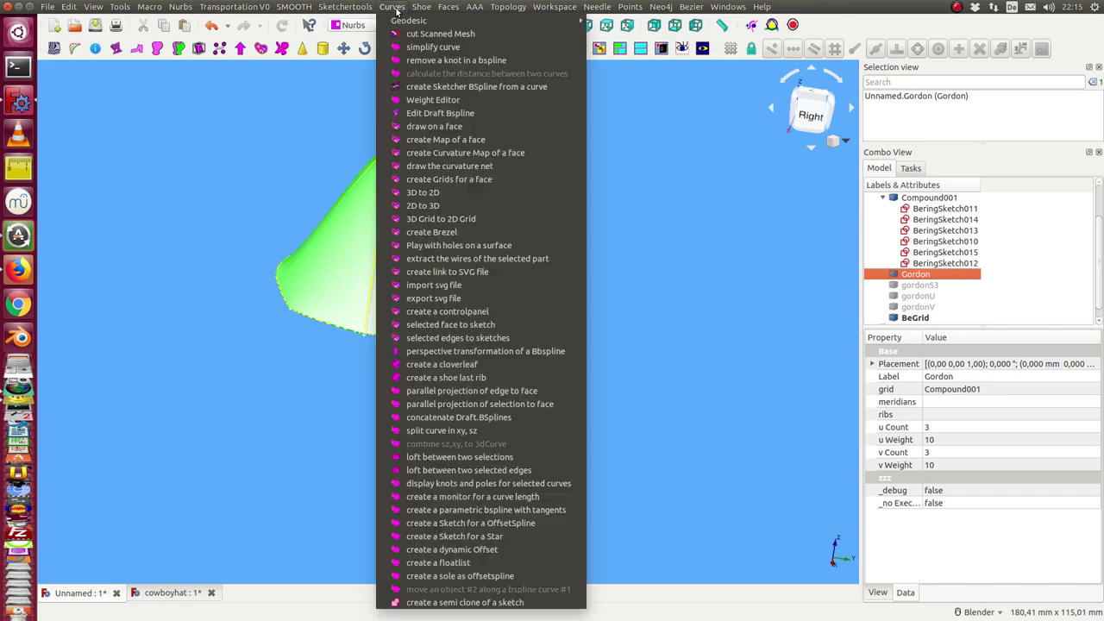
click(442, 141)
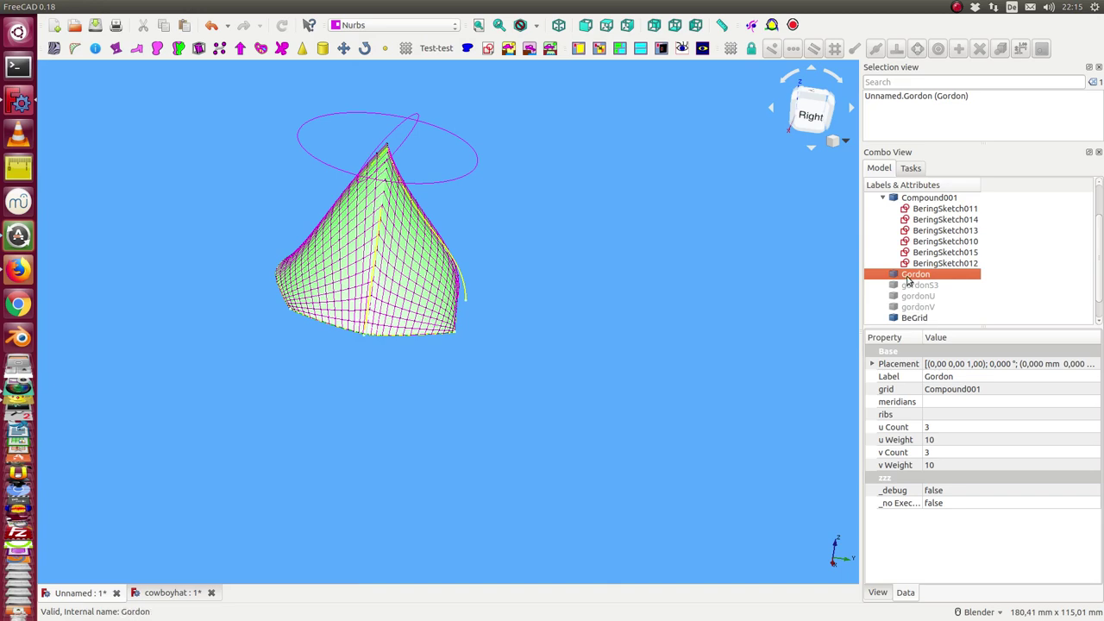
key(space)
mouse_move(482, 259)
middle_down()
mouse_move(562, 237)
mouse_move(498, 296)
middle_up()
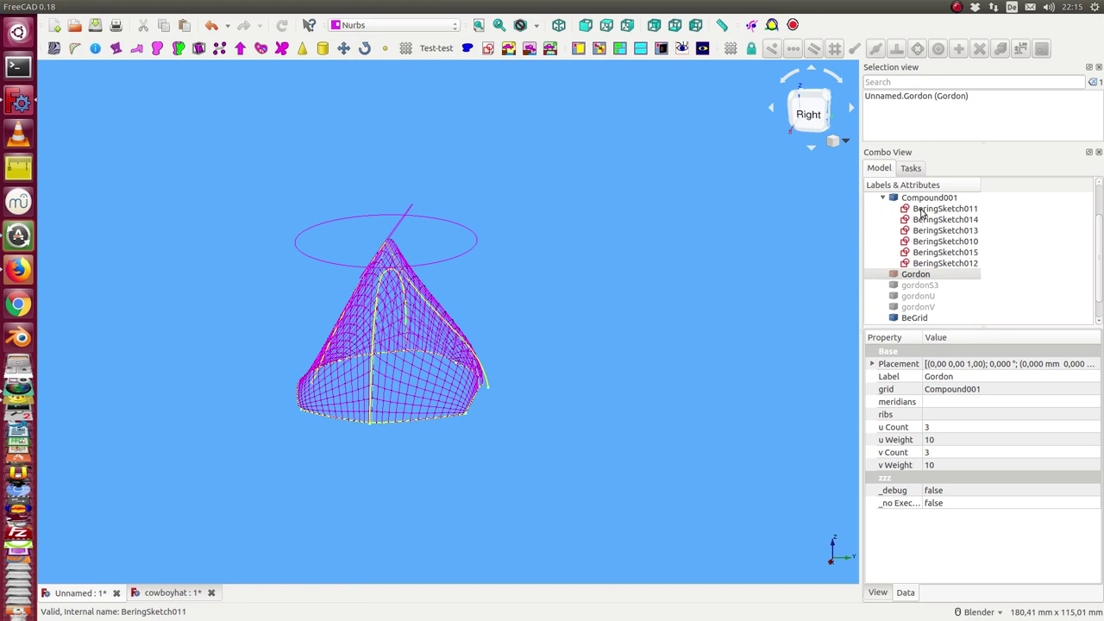
Expand Body and select Sketch xz, Sketch xy and Sketch yz to overlay them on the magenta grid
scroll(921, 213, up, 2)
scroll(893, 211, down, 1)
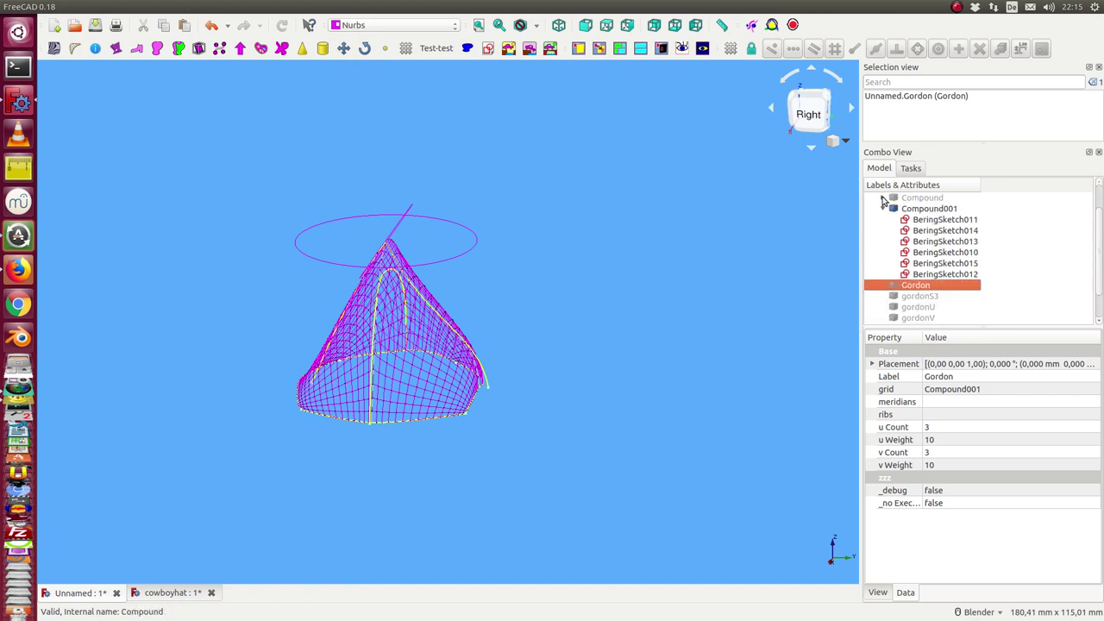
click(884, 201)
click(884, 202)
scroll(910, 227, up, 1)
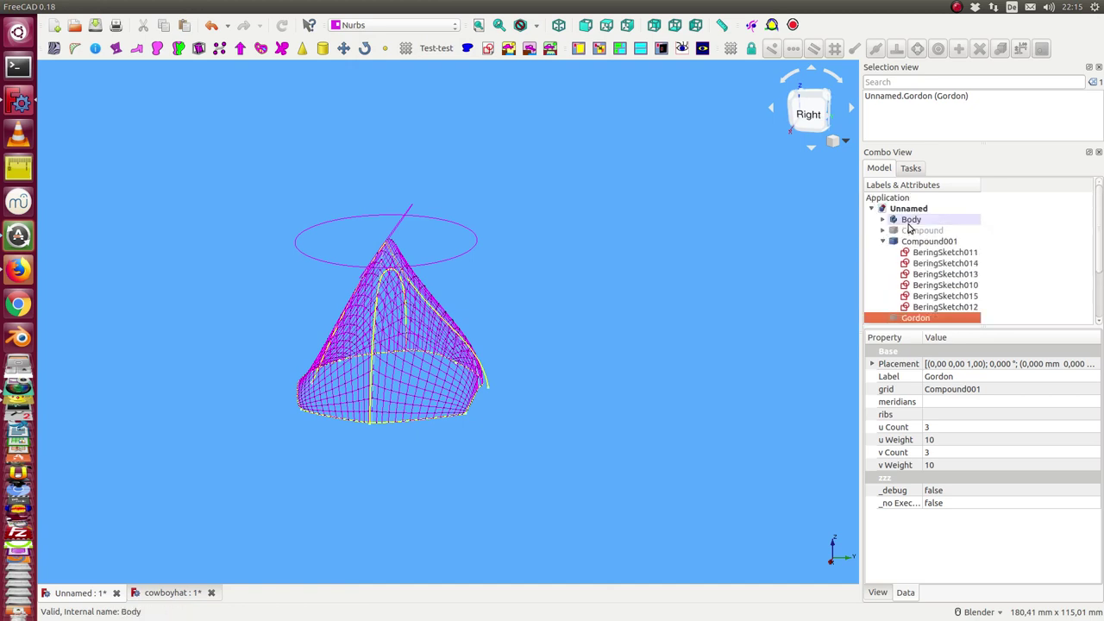
click(882, 220)
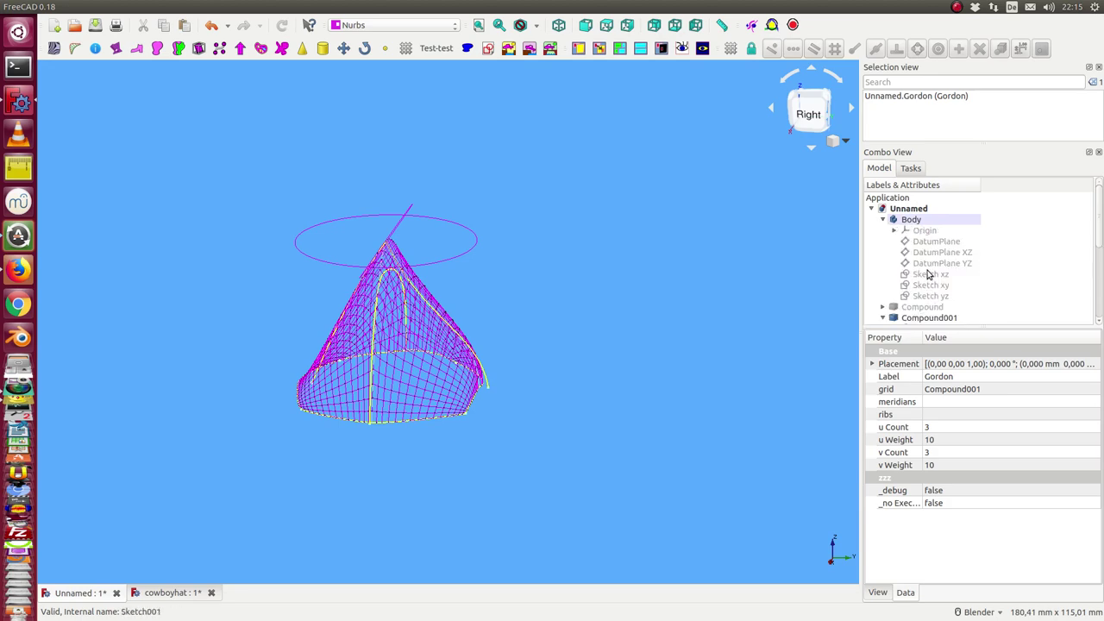
click(929, 274)
click(929, 286)
click(929, 295)
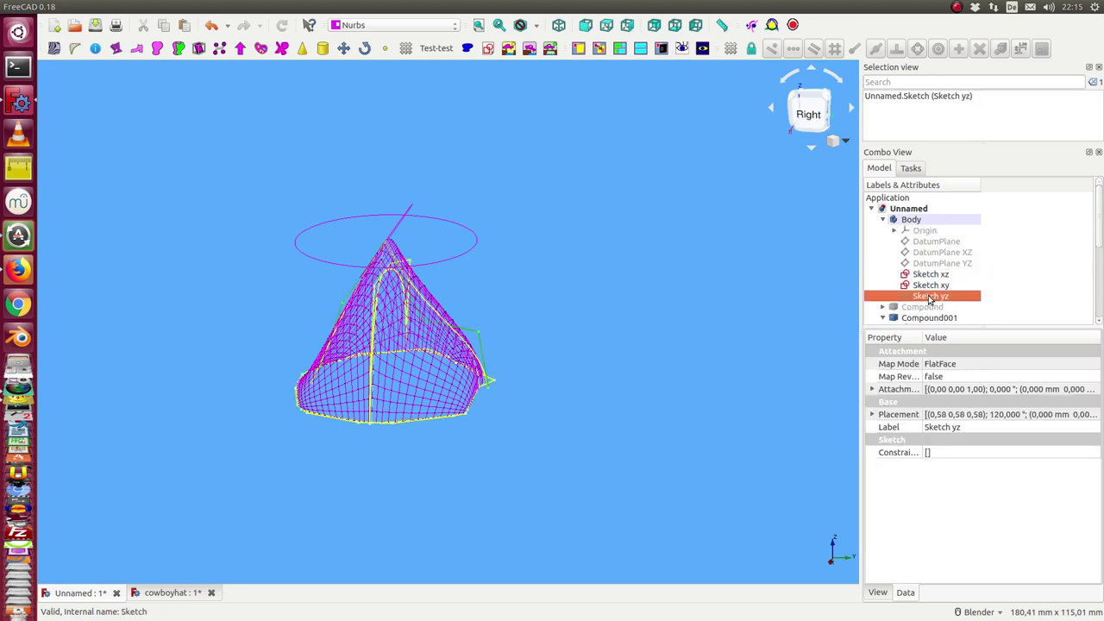
mouse_move(705, 274)
middle_down()
mouse_move(727, 281)
mouse_move(689, 280)
mouse_move(711, 250)
mouse_move(503, 215)
middle_up()
scroll(688, 283, up, 2)
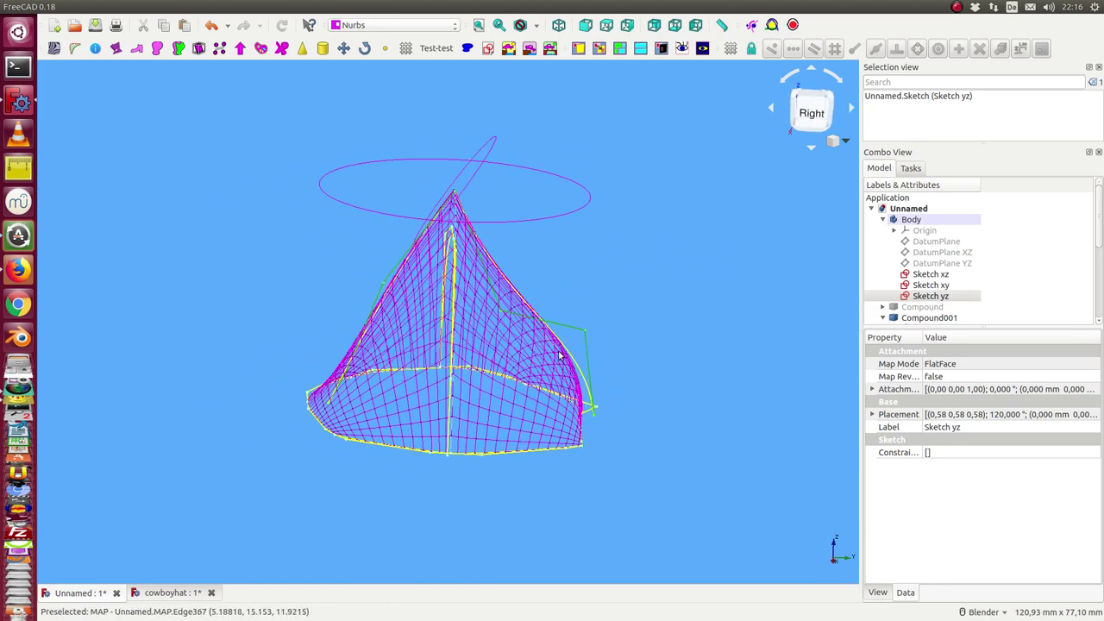
middle_drag(523, 376, 586, 347)
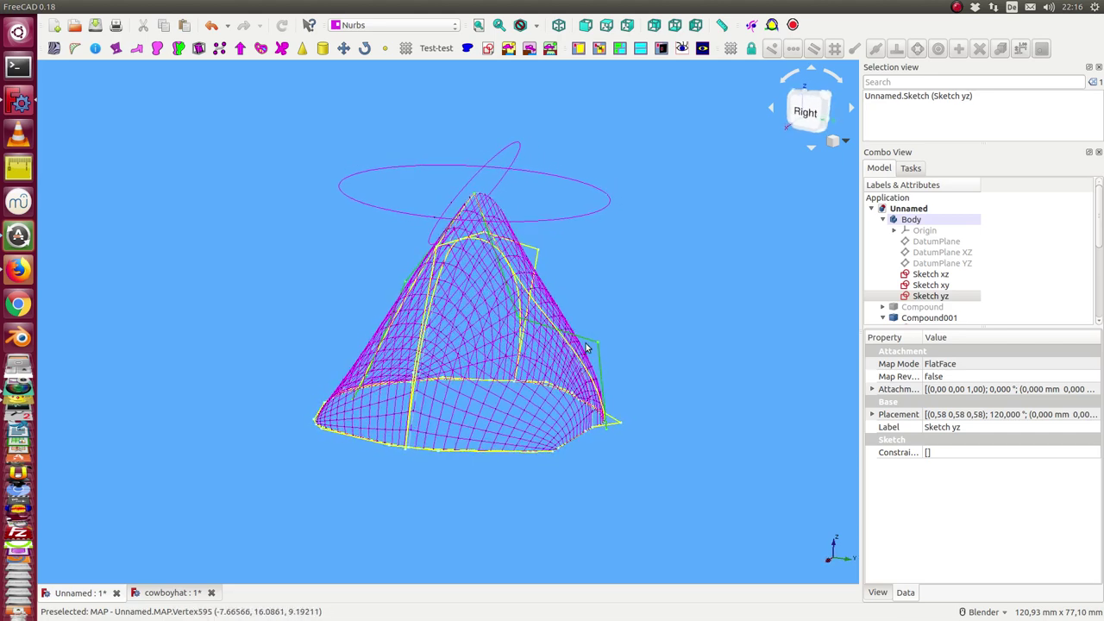
Pull Sketch yz's control points up and outward, make its top edge parallel, and close the sketch
double_click(916, 296)
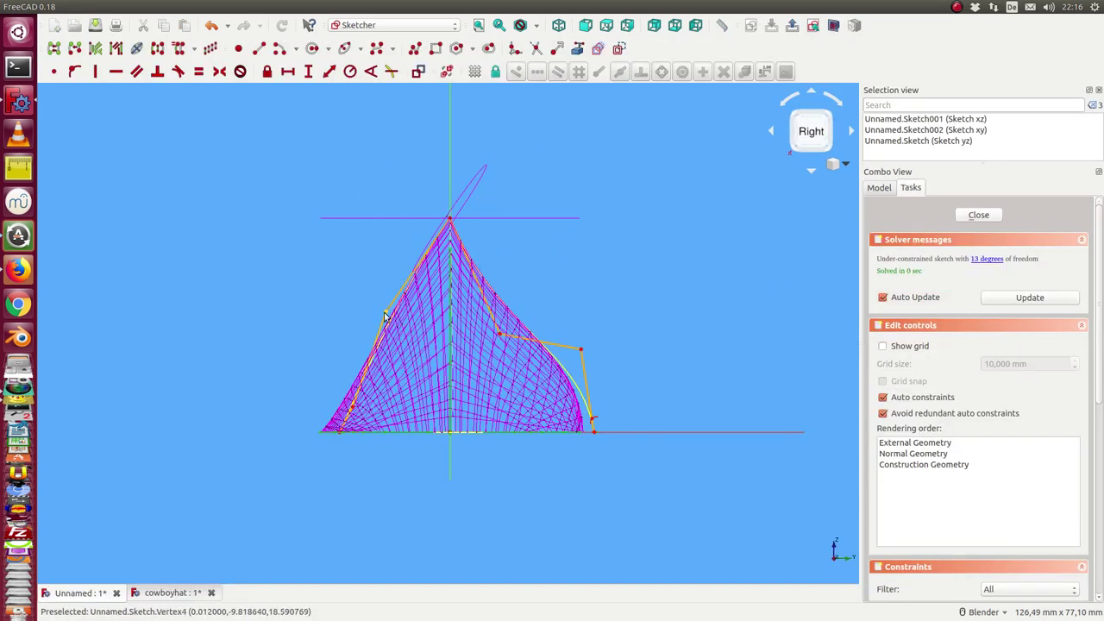
drag(384, 315, 366, 174)
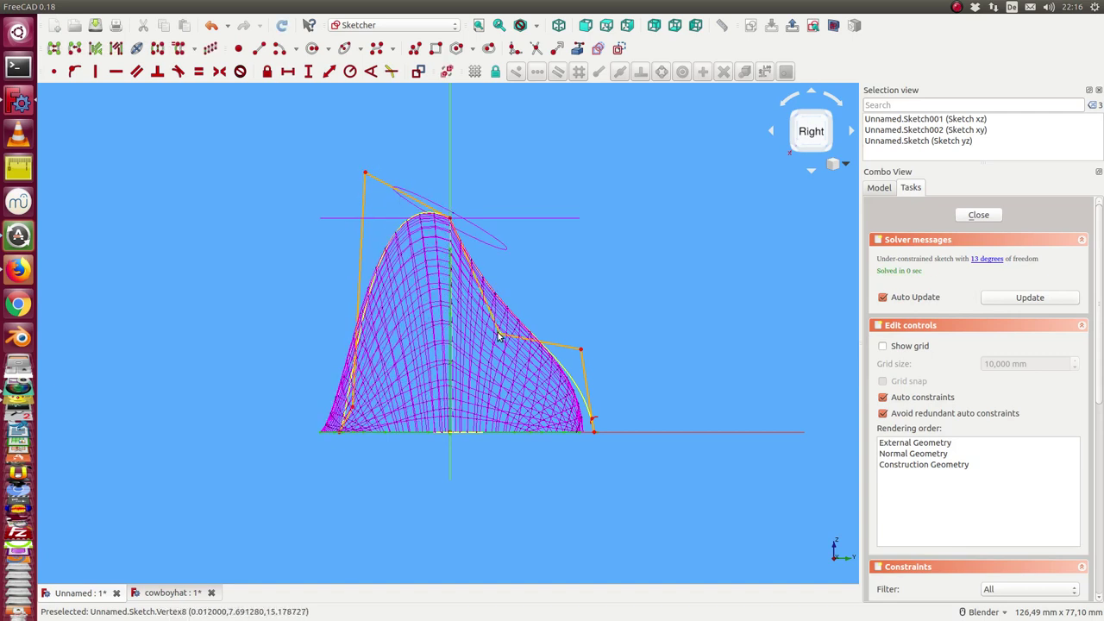
drag(498, 336, 549, 275)
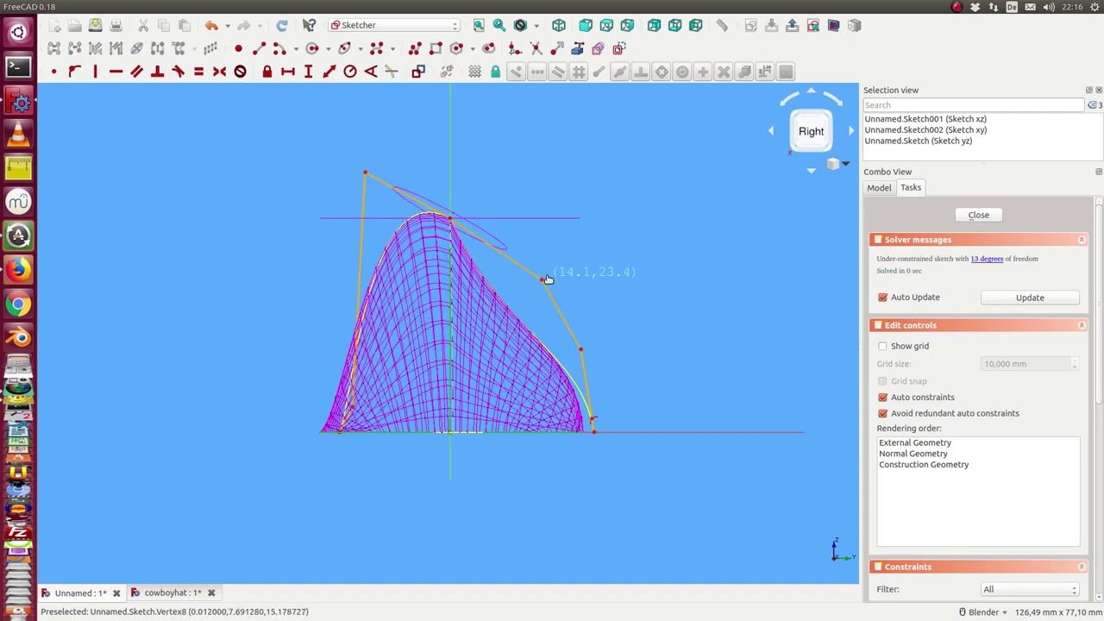
click(388, 189)
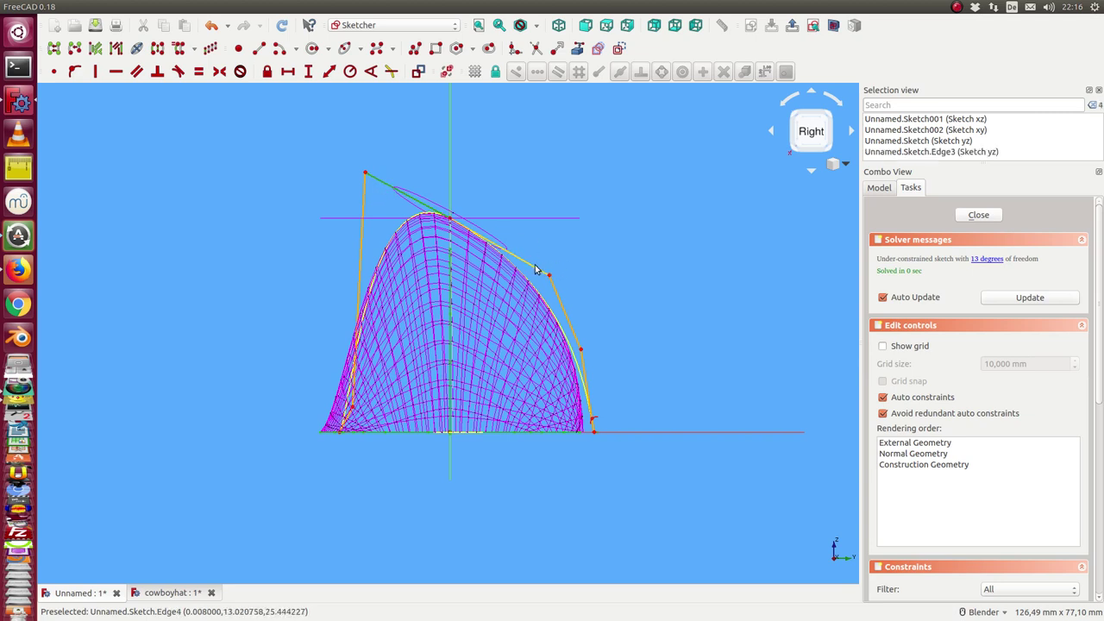
click(136, 72)
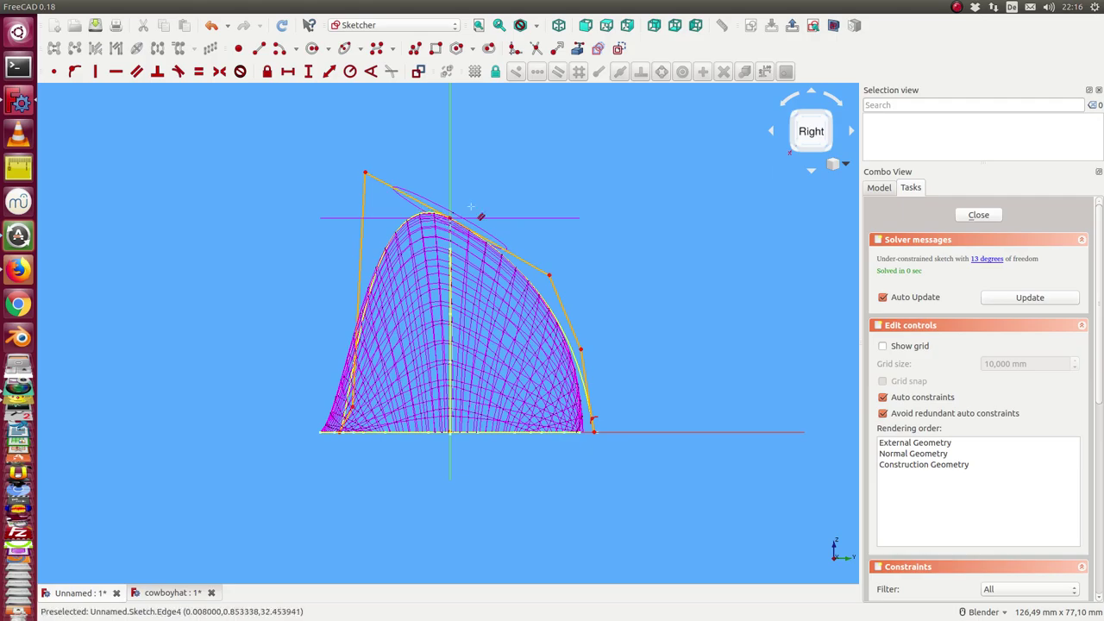
mouse_move(479, 216)
middle_down()
mouse_move(497, 227)
mouse_move(626, 201)
middle_up()
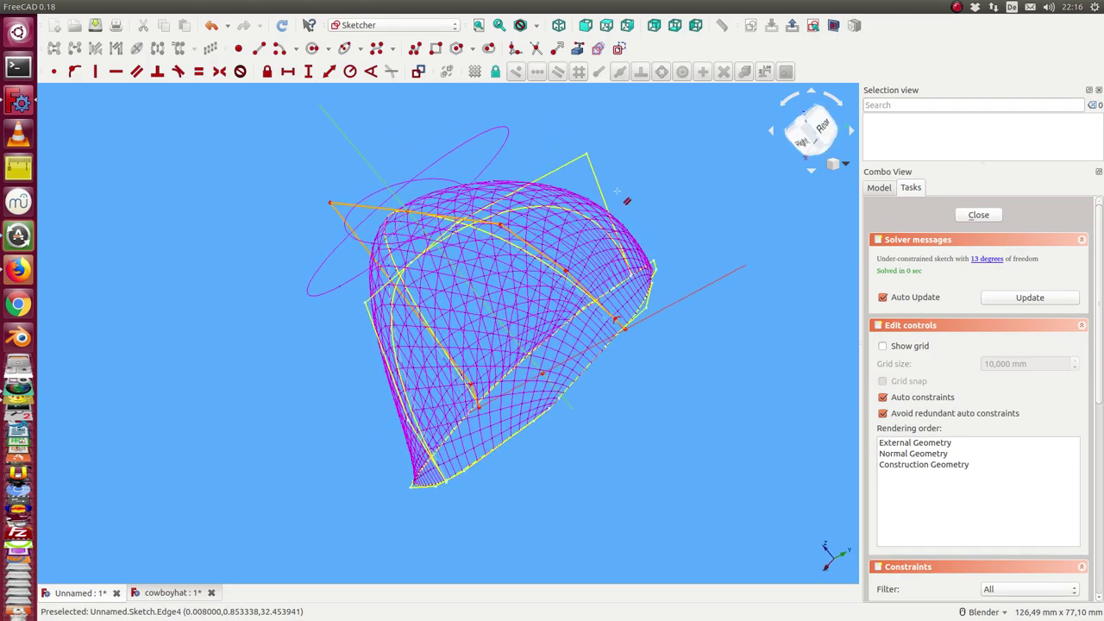
click(977, 215)
middle_drag(796, 259, 547, 262)
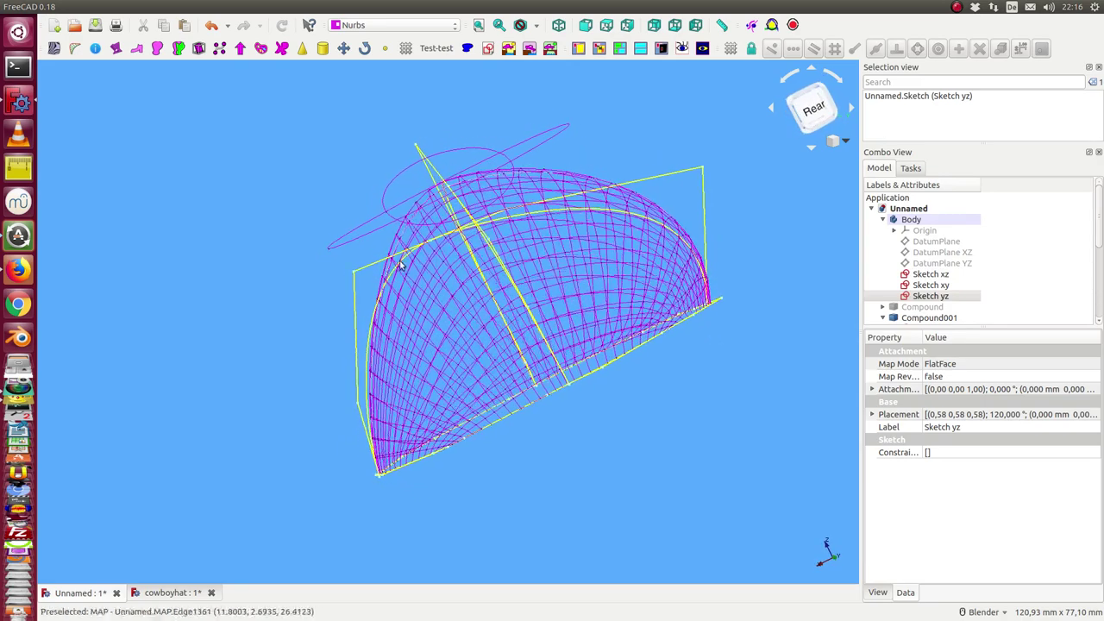
In Sketch xz, move a right-side control point to reshape the profile, checking it from the front view
double_click(929, 274)
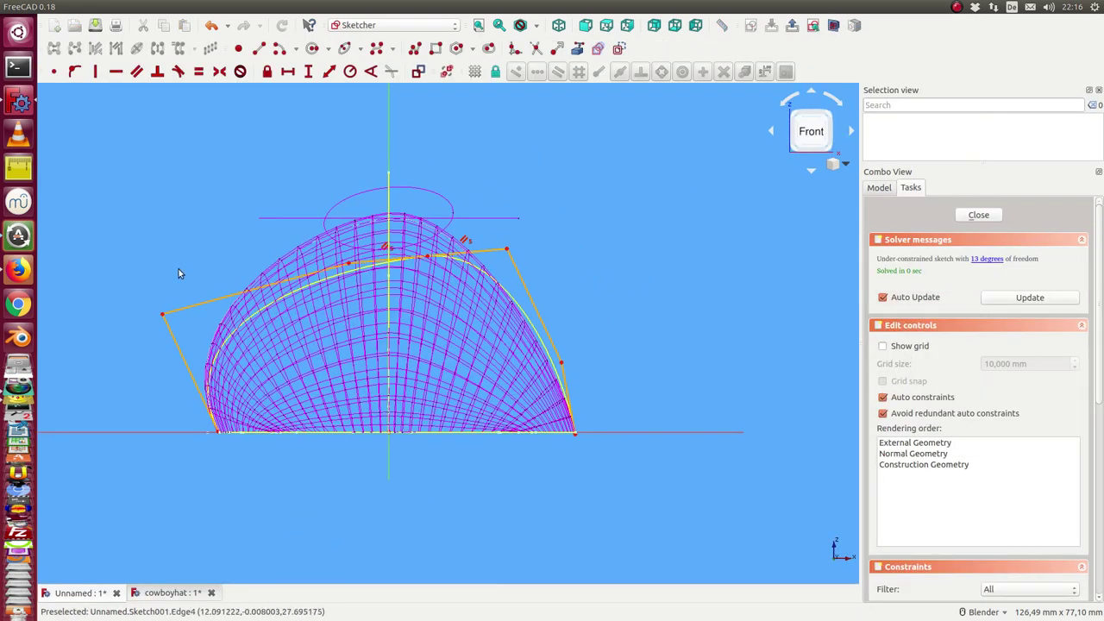
middle_drag(544, 223, 553, 286)
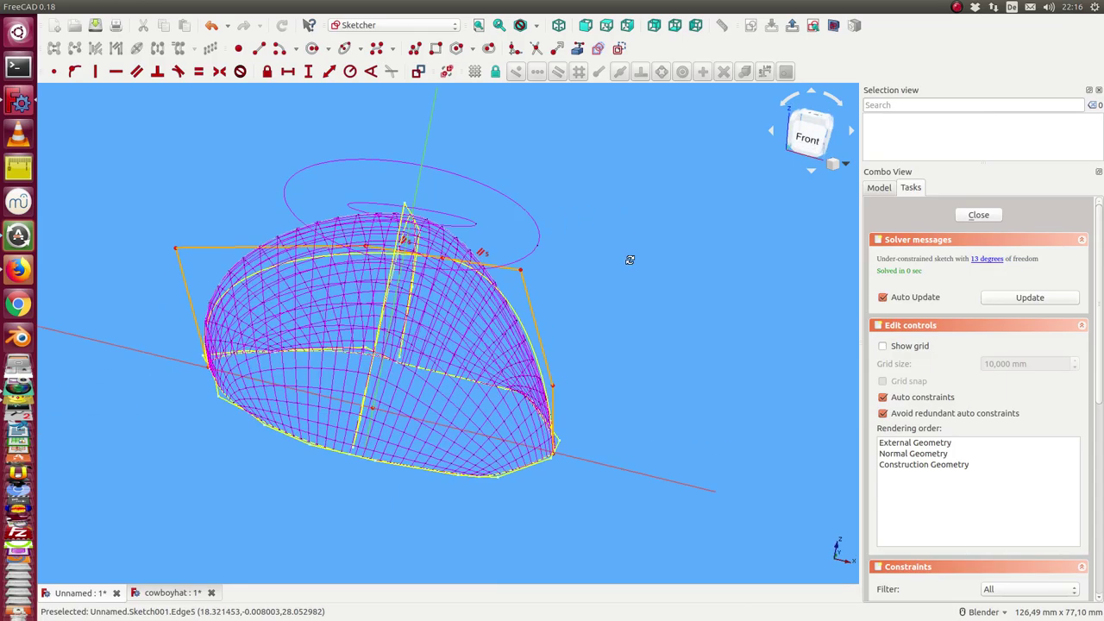
mouse_move(644, 257)
middle_down()
mouse_move(693, 250)
mouse_move(611, 328)
middle_up()
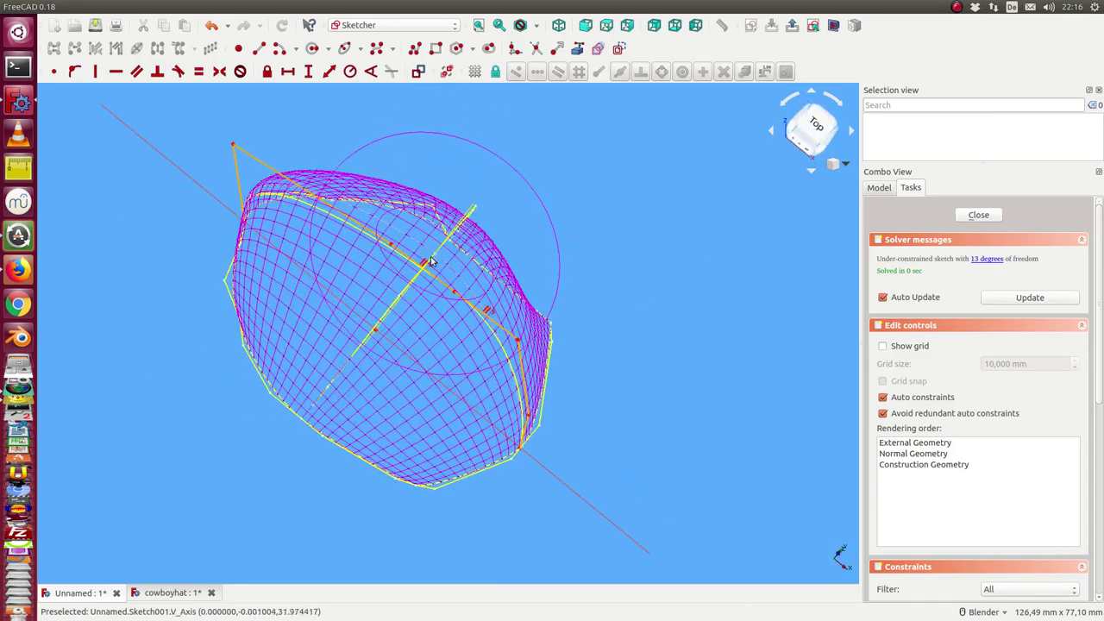
mouse_move(436, 311)
middle_down()
mouse_move(448, 268)
mouse_move(439, 293)
mouse_move(484, 287)
mouse_move(505, 222)
mouse_move(533, 184)
mouse_move(541, 255)
mouse_move(530, 278)
mouse_move(485, 291)
mouse_move(491, 276)
mouse_move(665, 210)
middle_up()
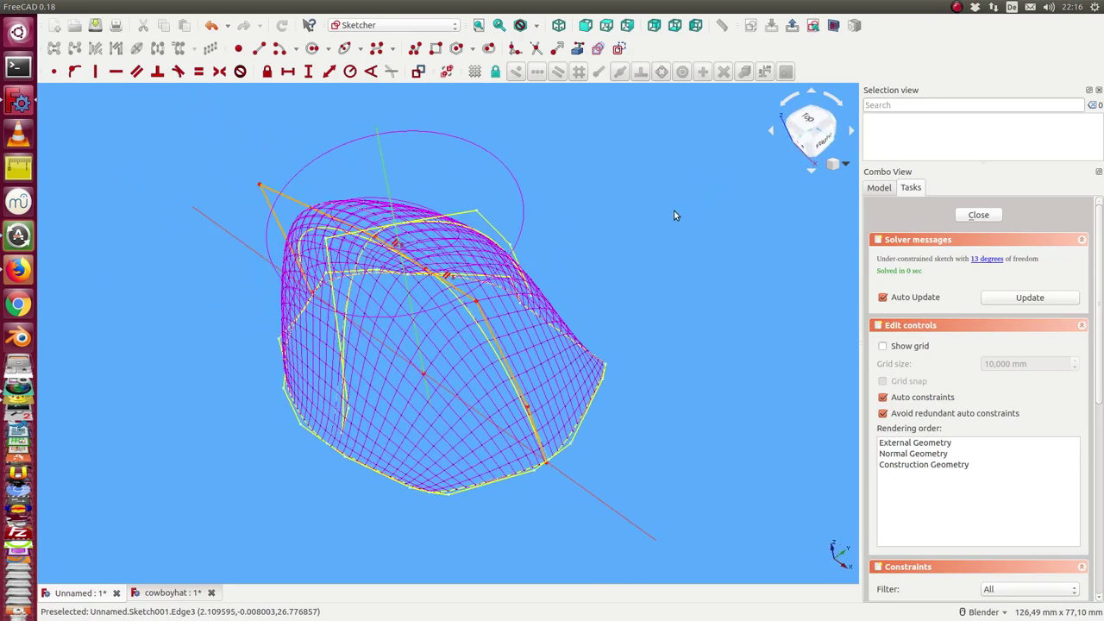
key(1)
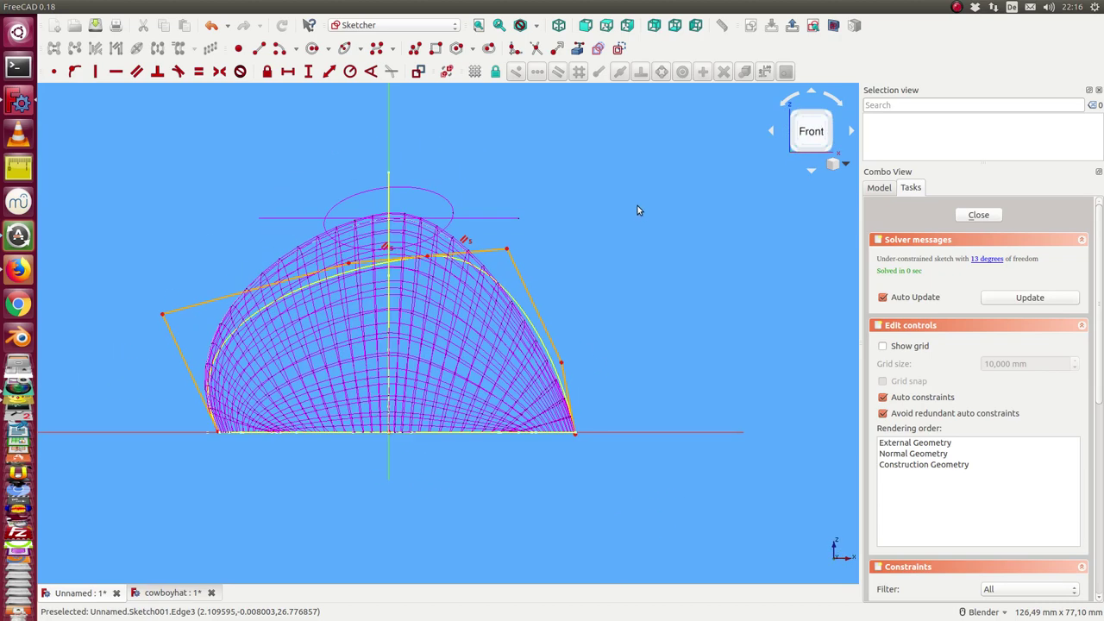
mouse_move(425, 256)
mouse_down()
mouse_move(388, 261)
mouse_move(389, 173)
mouse_up()
Raise the top control point of Sketch xz to round the crown, then close the sketch
middle_drag(559, 160, 362, 433)
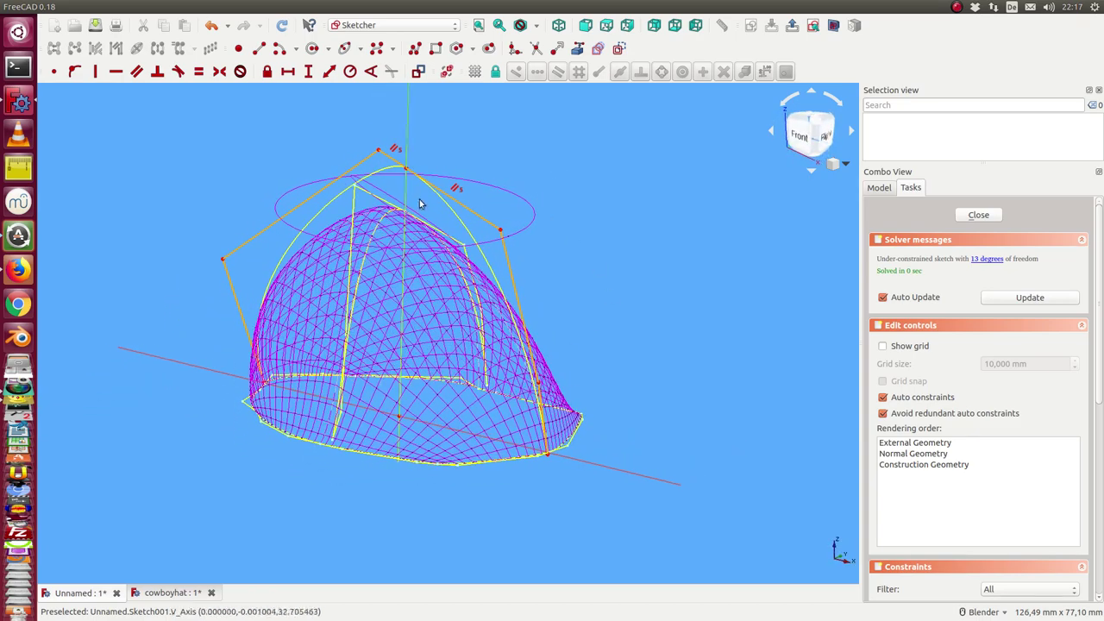
drag(405, 210, 407, 213)
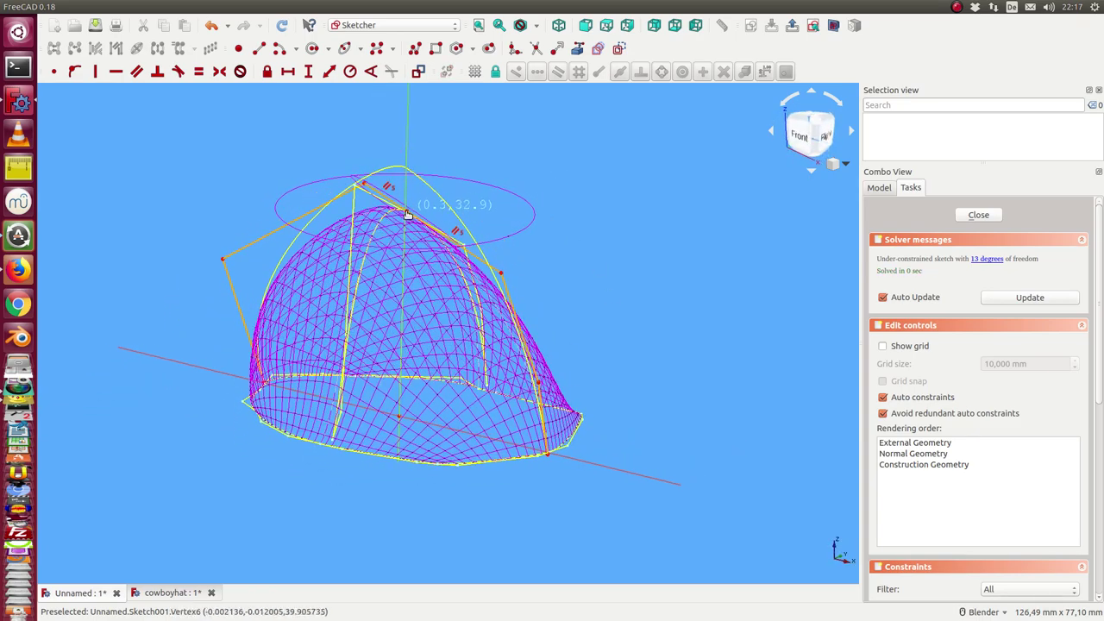
middle_drag(512, 185, 426, 312)
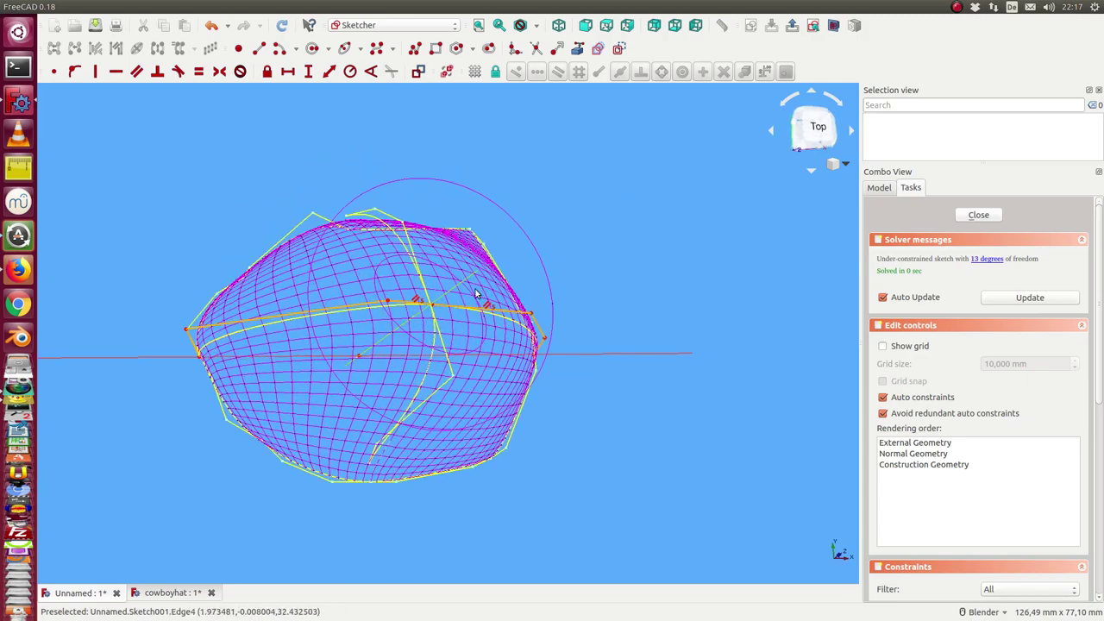
mouse_move(556, 285)
middle_down()
mouse_move(539, 169)
mouse_move(552, 202)
middle_up()
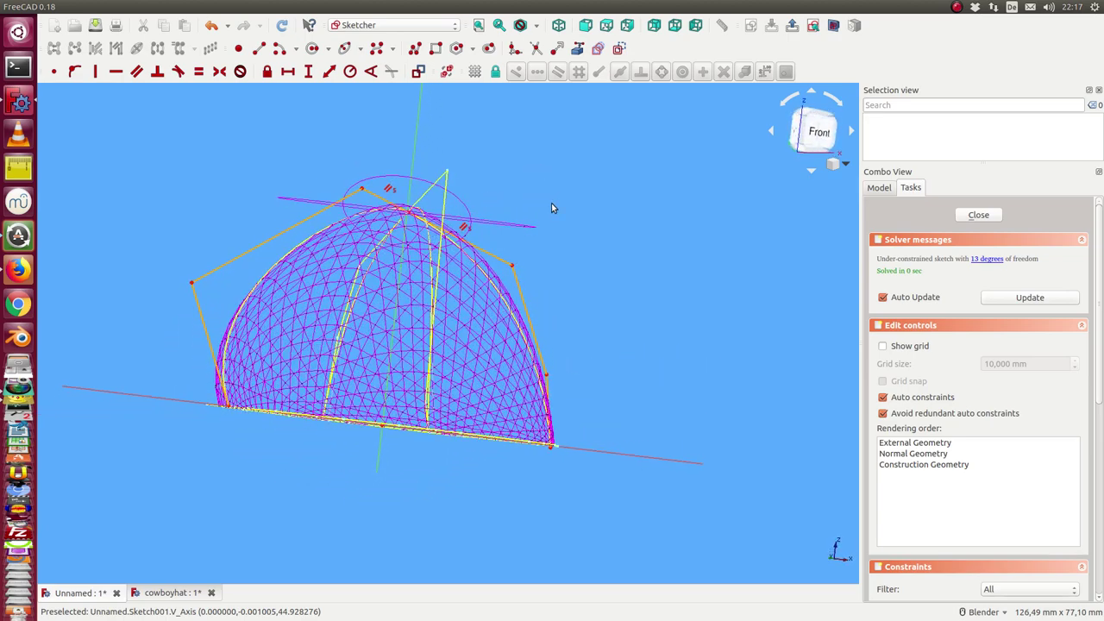
key(1)
key(2)
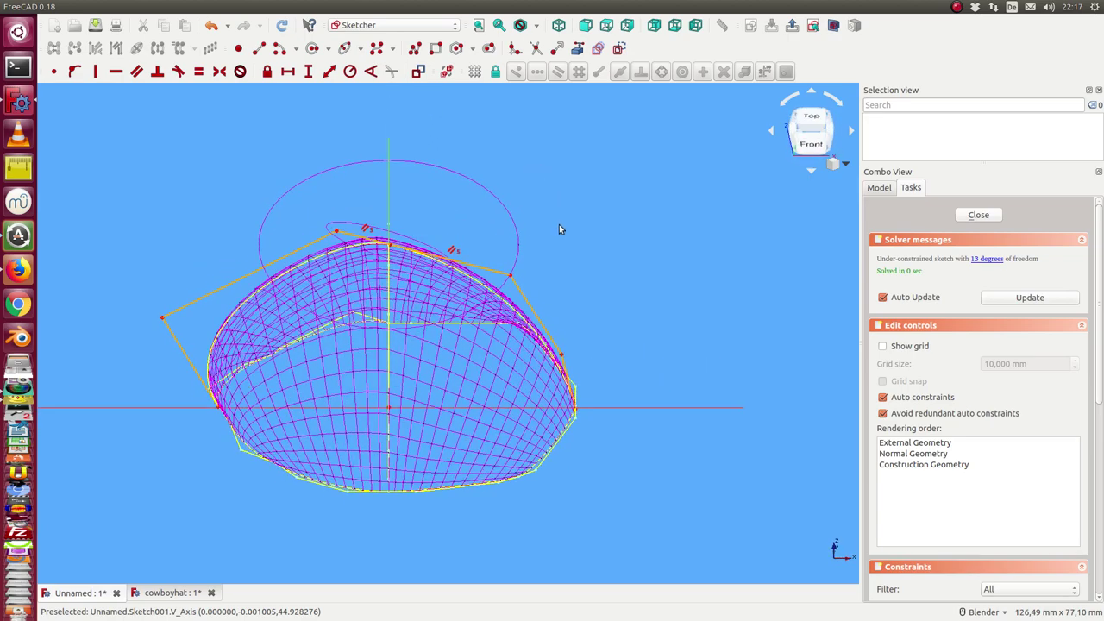
click(983, 213)
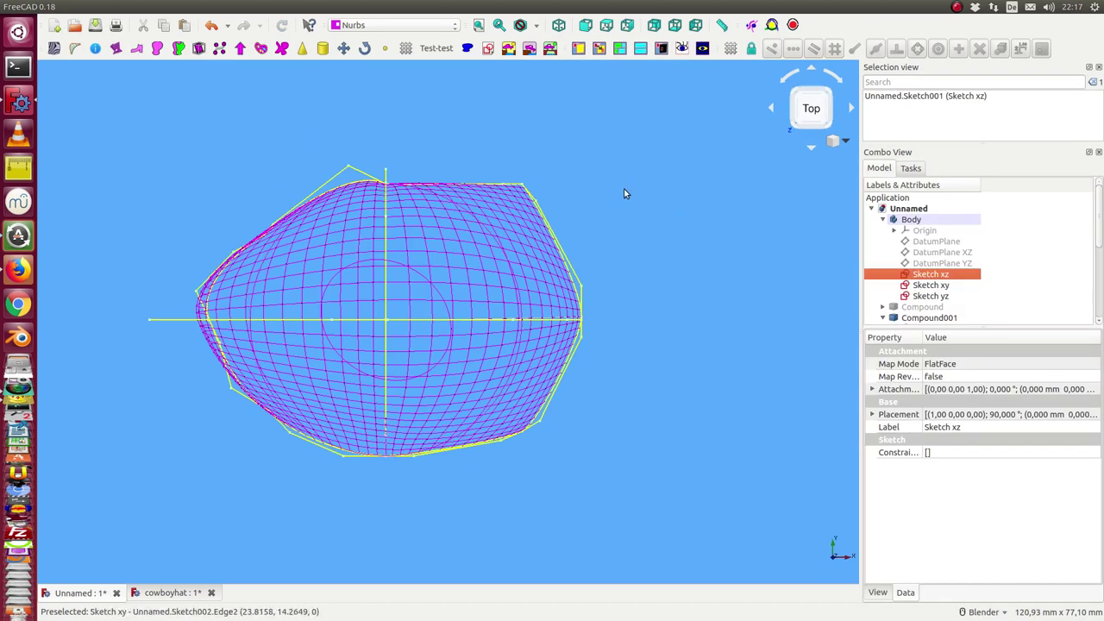
In Sketch xy, pull the lower-left control point outward and make the two lower-left edges parallel
double_click(927, 286)
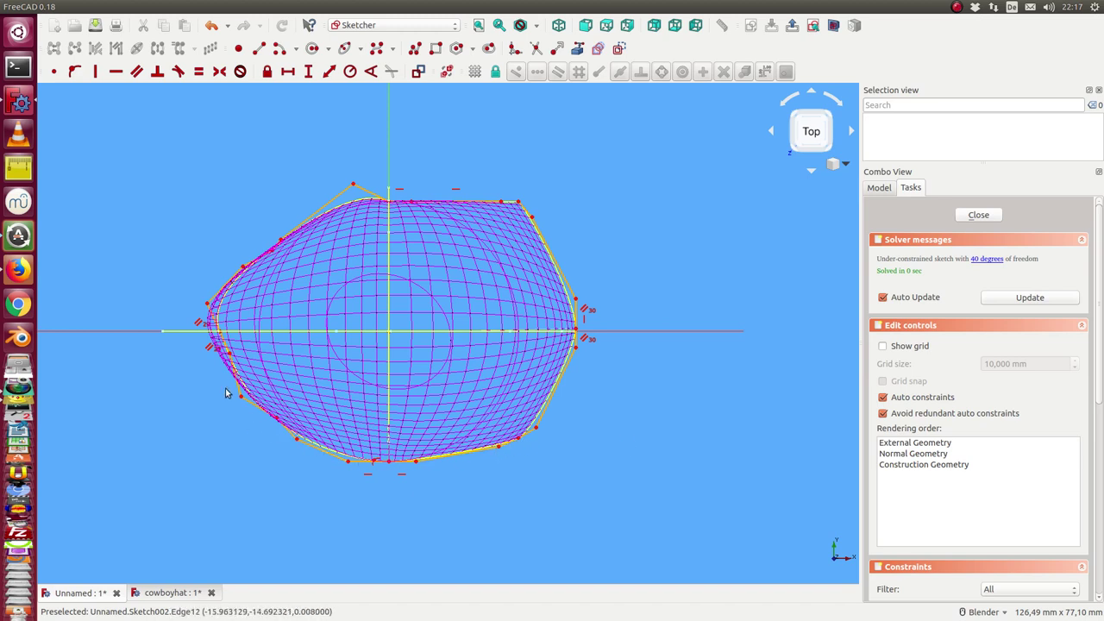
drag(272, 425, 233, 460)
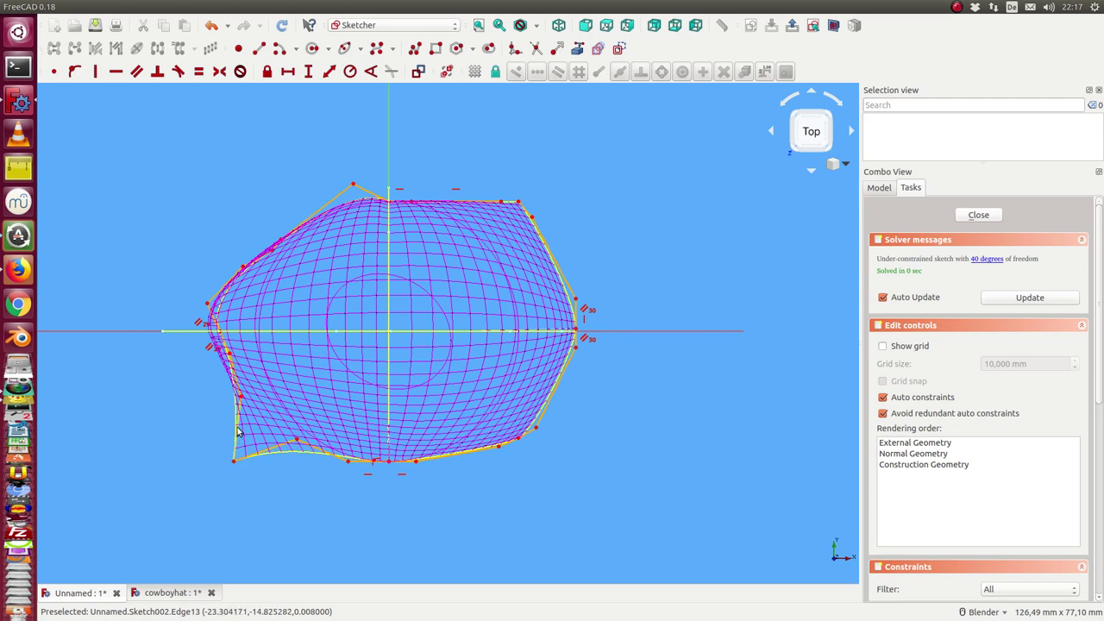
click(239, 431)
click(271, 449)
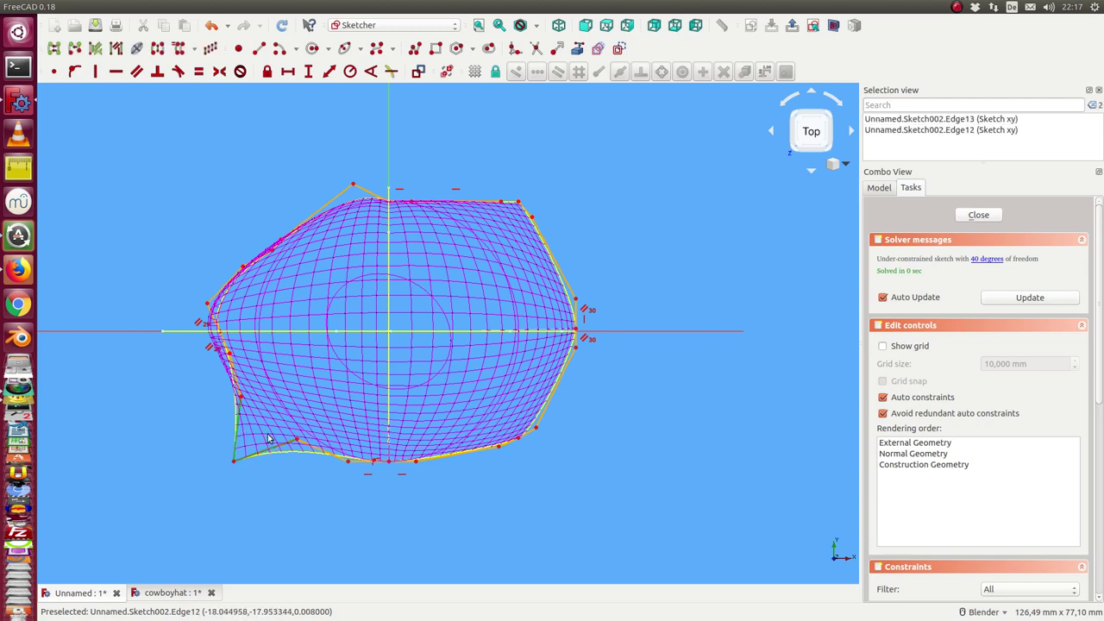
click(135, 74)
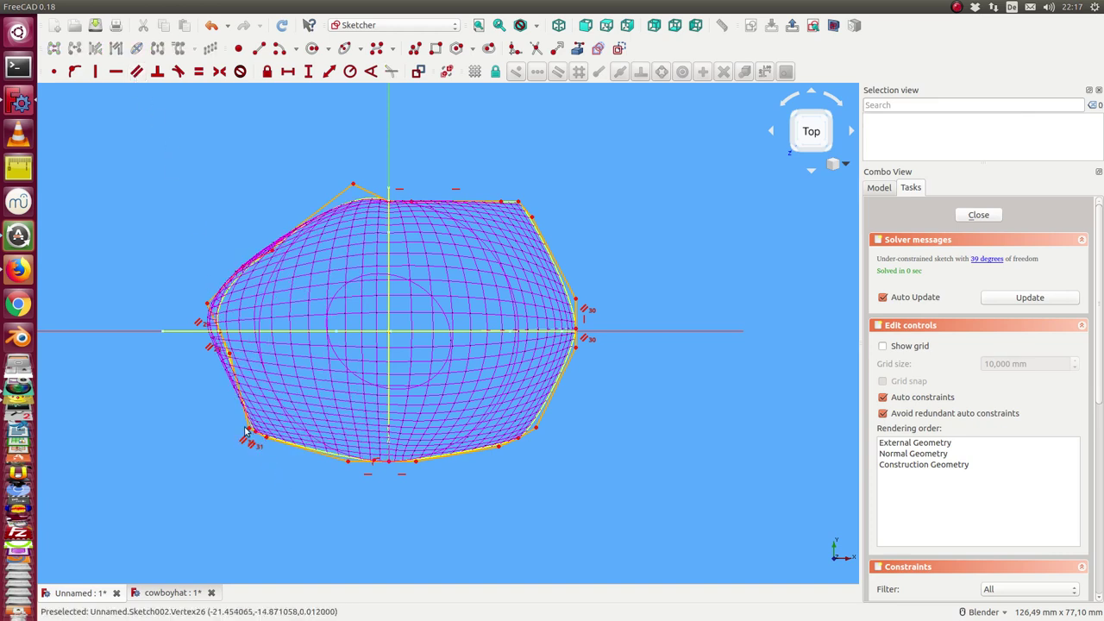
mouse_move(246, 429)
mouse_down()
mouse_move(235, 412)
mouse_move(287, 465)
mouse_up()
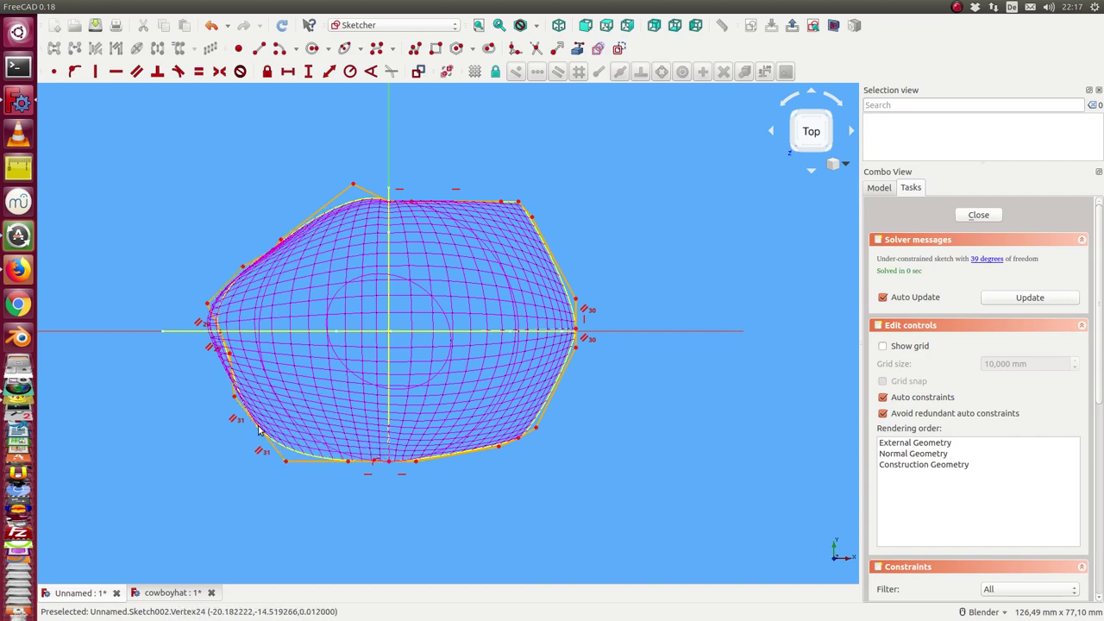
middle_drag(147, 438, 180, 437)
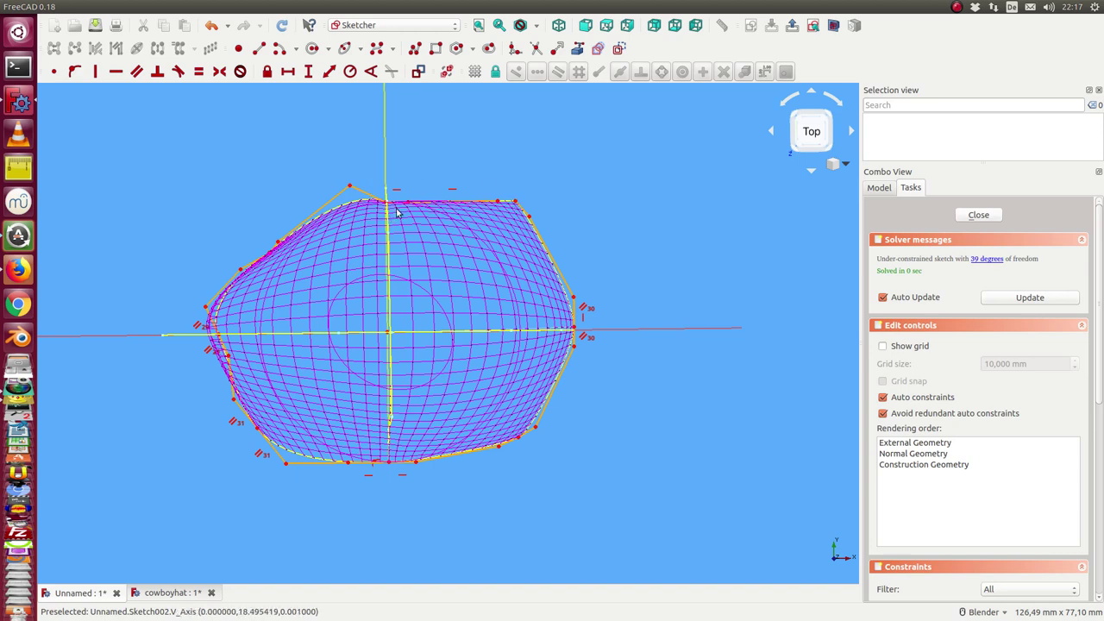
Replace the top-left parallel constraint with one making the two top edges parallel, and shift vertices right
click(451, 193)
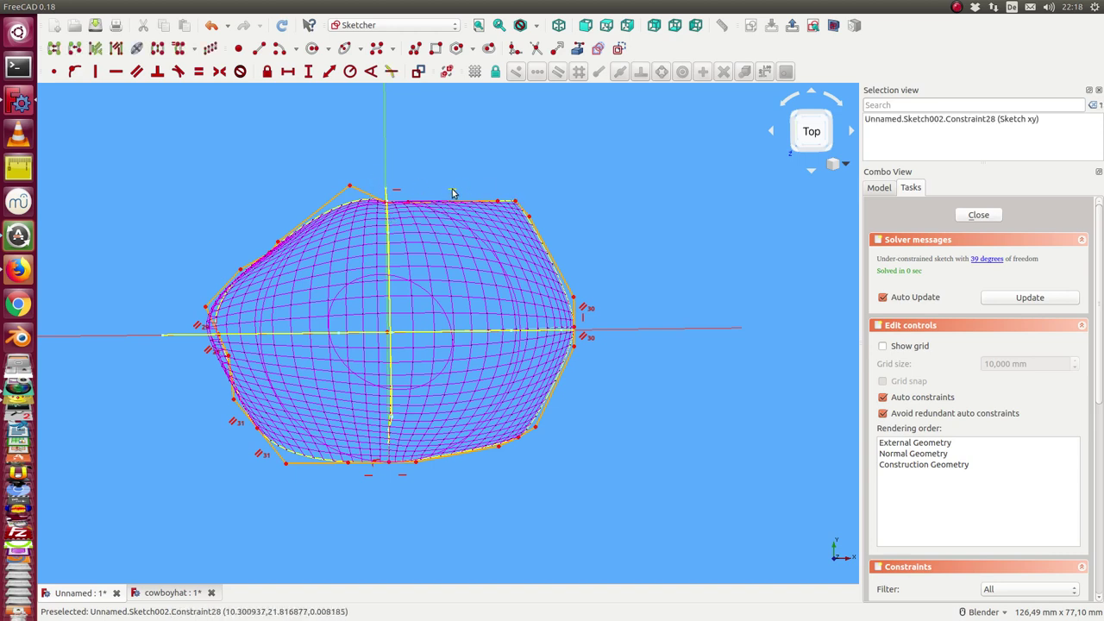
key(Delete)
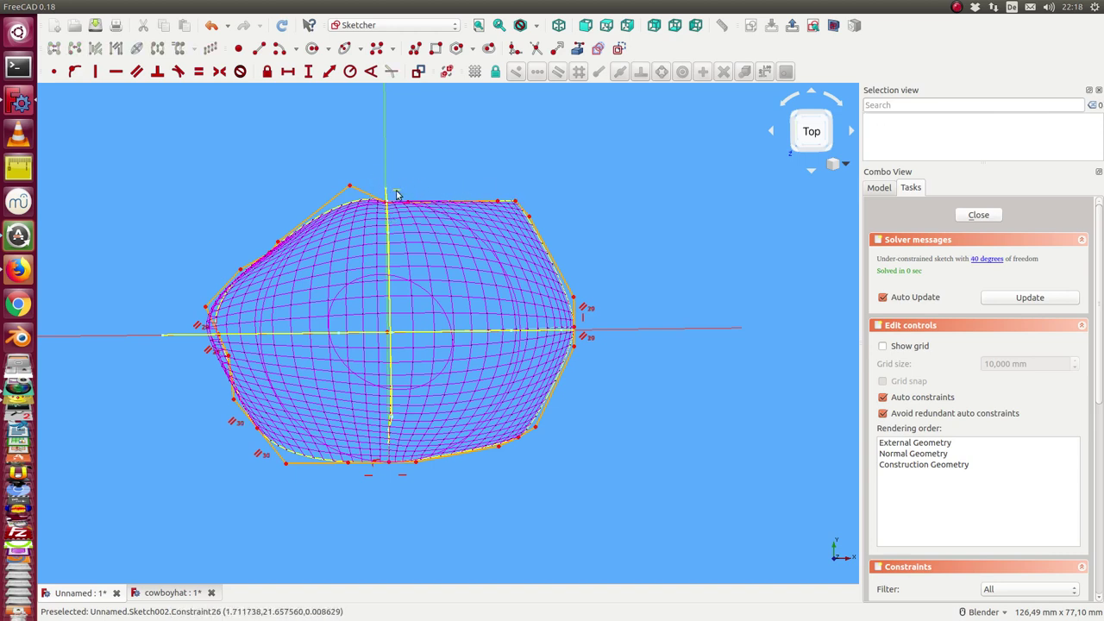
mouse_move(349, 186)
mouse_down()
mouse_move(346, 200)
mouse_move(353, 169)
mouse_up()
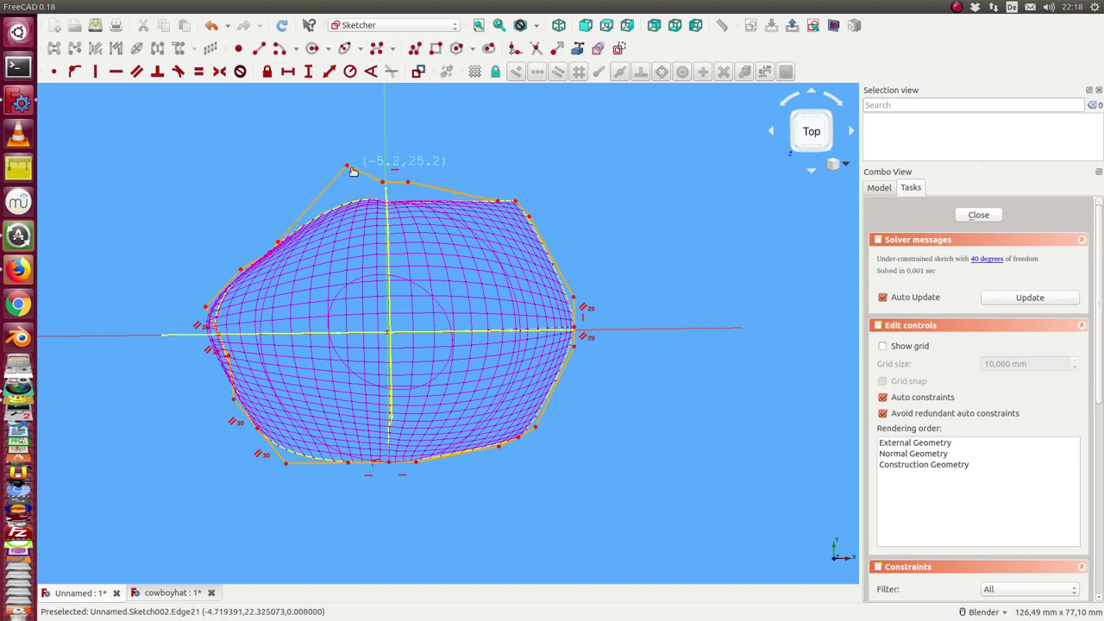
click(402, 186)
click(374, 178)
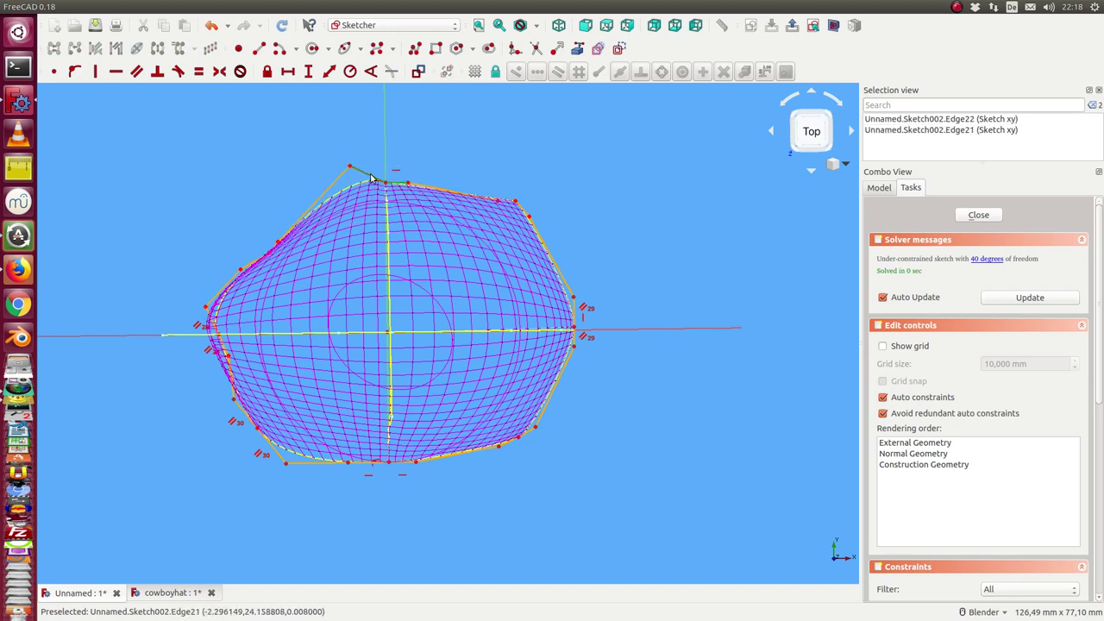
click(138, 72)
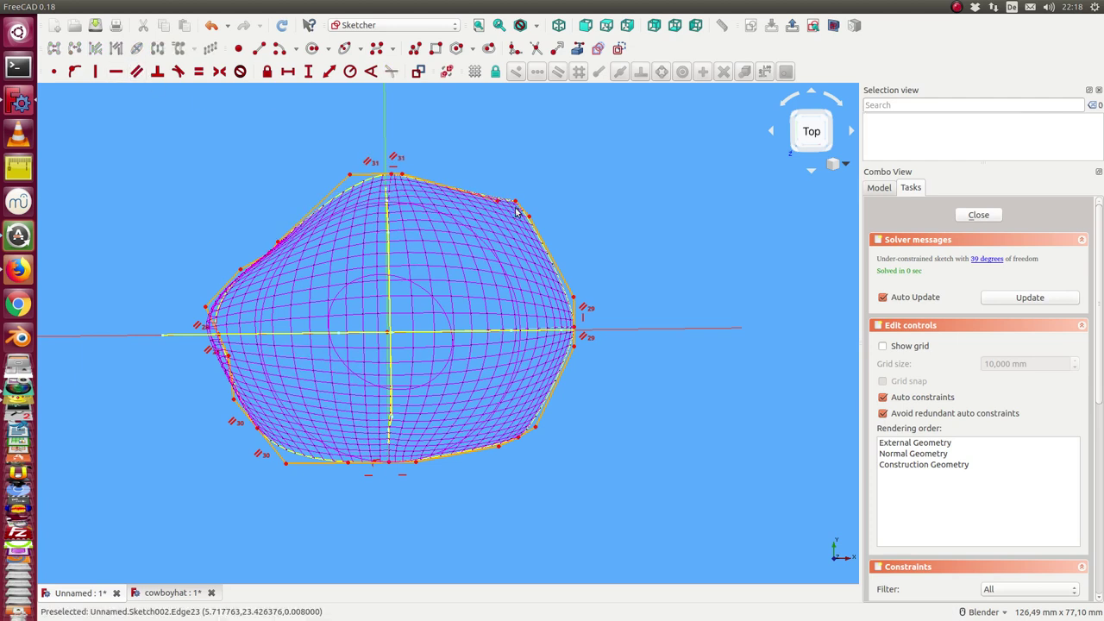
drag(518, 207, 565, 234)
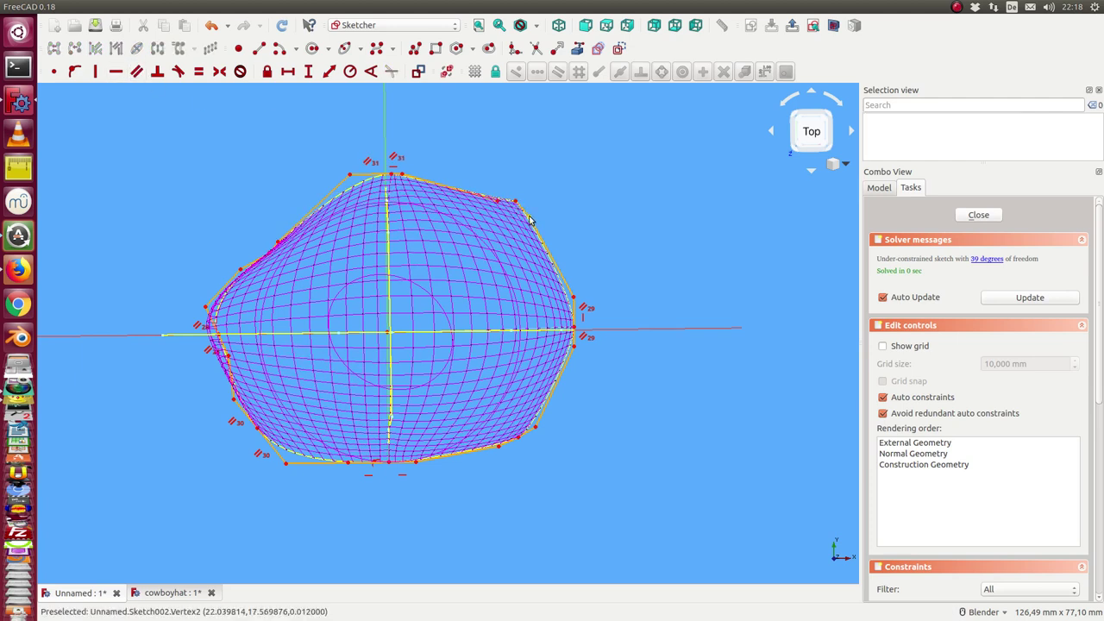
mouse_move(496, 206)
mouse_down()
mouse_move(459, 197)
mouse_move(499, 182)
mouse_move(528, 207)
mouse_move(560, 207)
mouse_up()
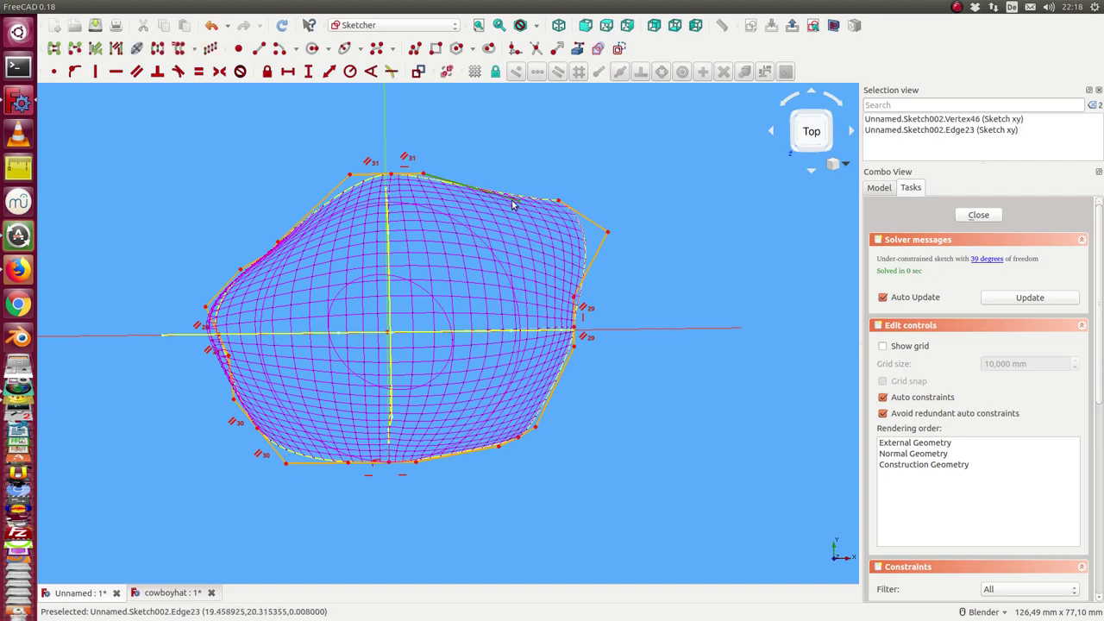
Constrain the upper-right vertex onto the right edge with point-on-object
scroll(520, 205, up, 2)
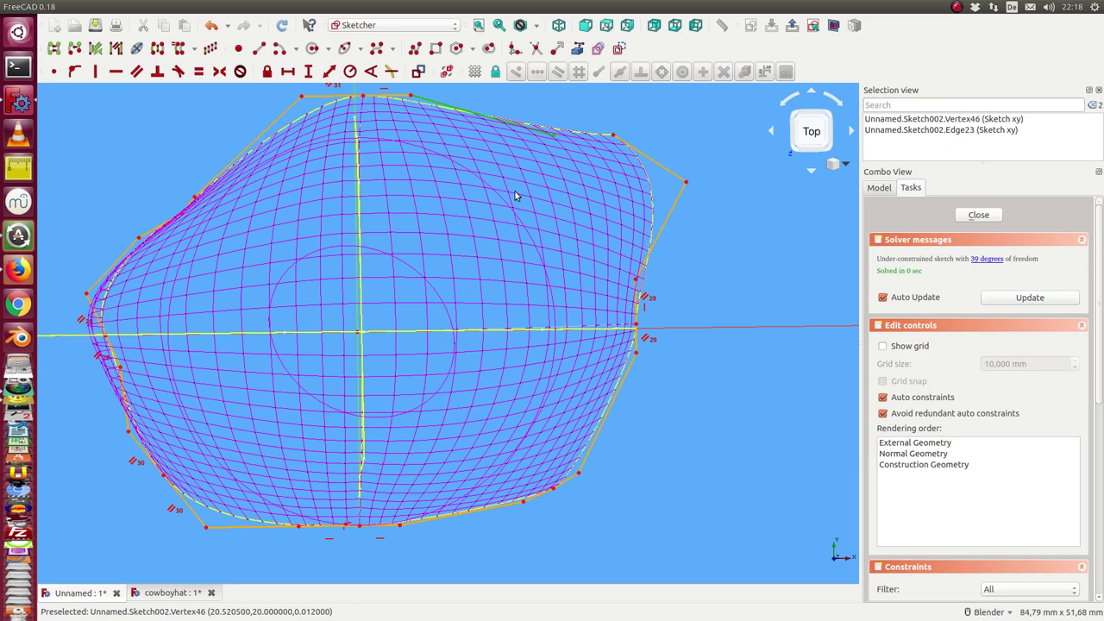
click(555, 138)
click(554, 138)
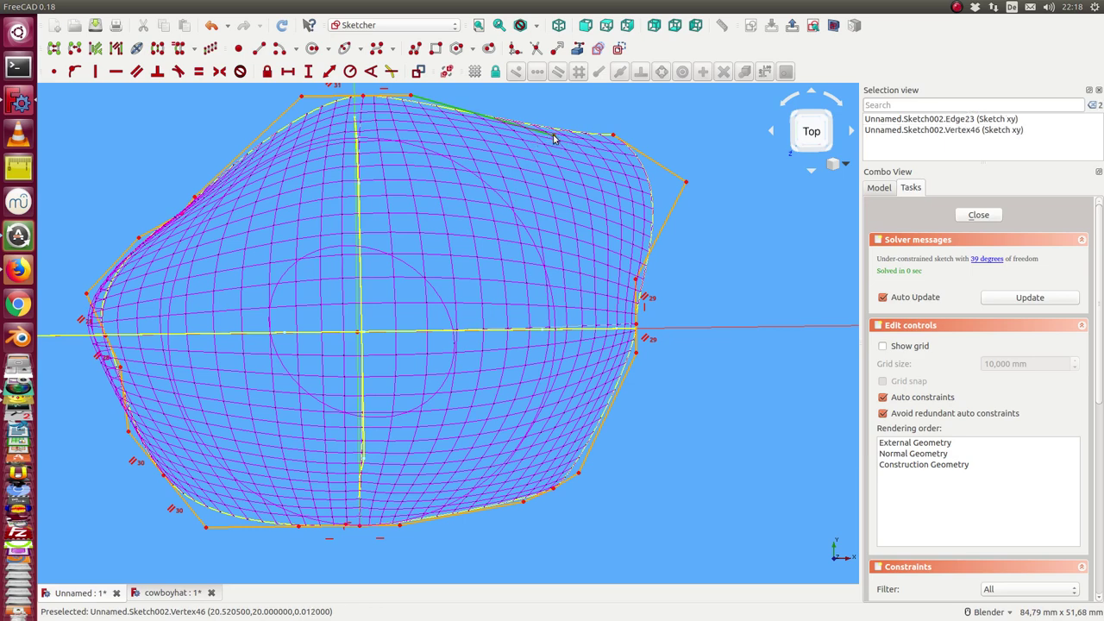
click(548, 110)
click(555, 138)
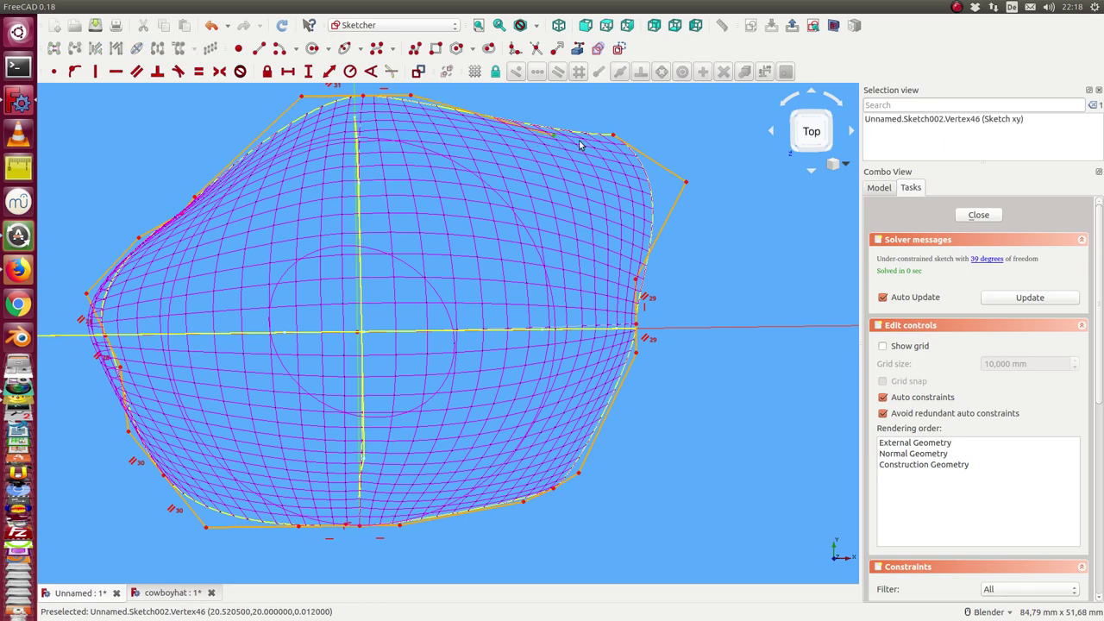
click(645, 158)
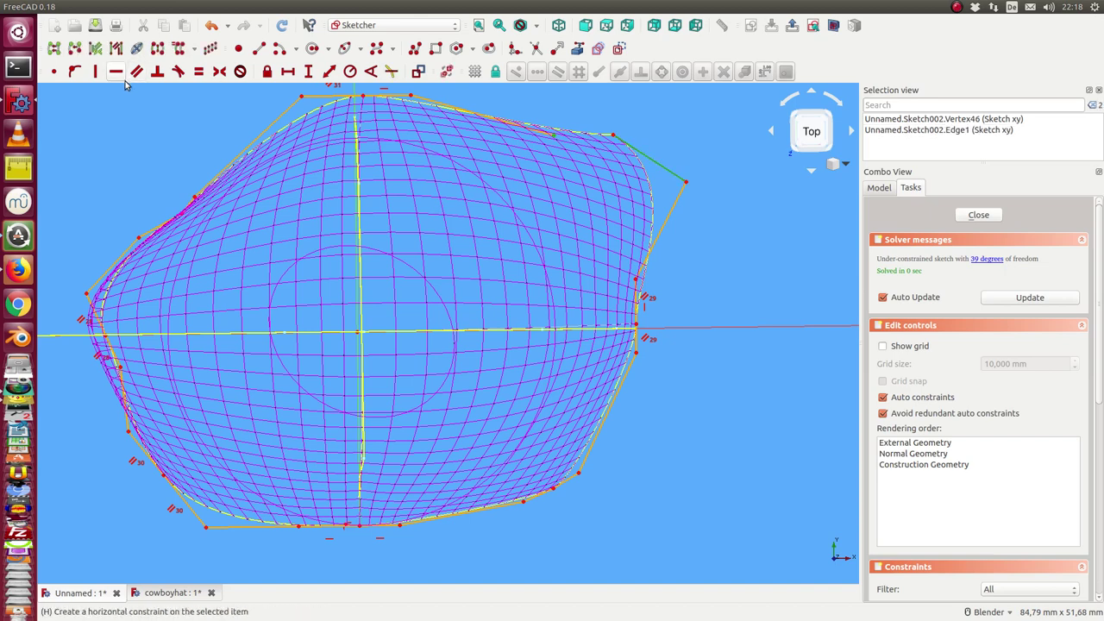
click(75, 72)
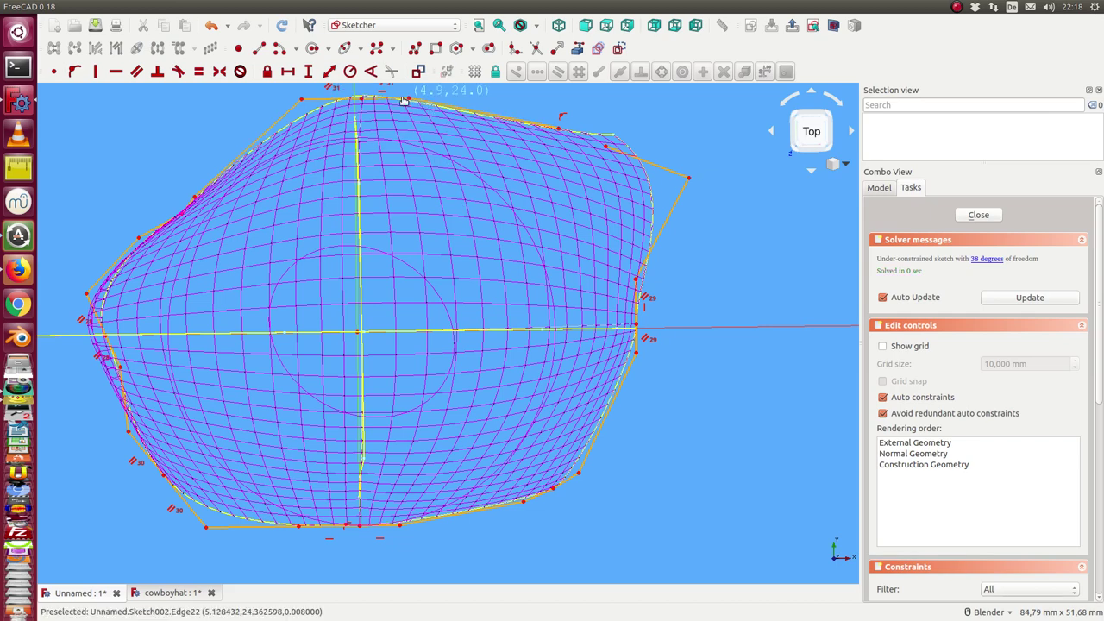
Shift the top and right-side control points outward toward the upper right, then close the sketch
drag(402, 98, 425, 104)
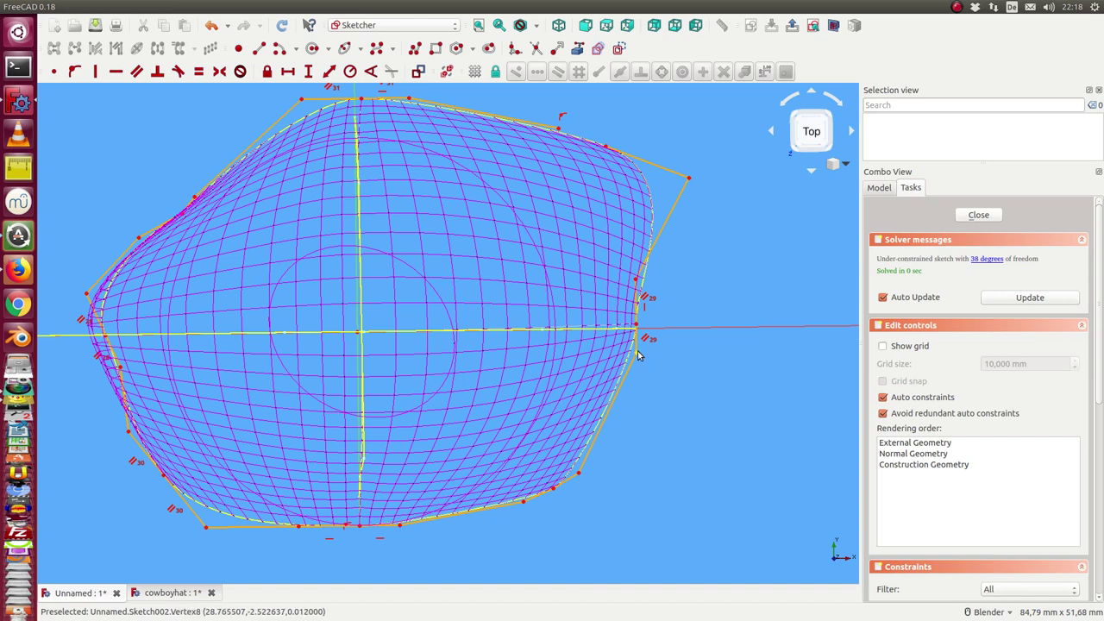
drag(636, 352, 643, 365)
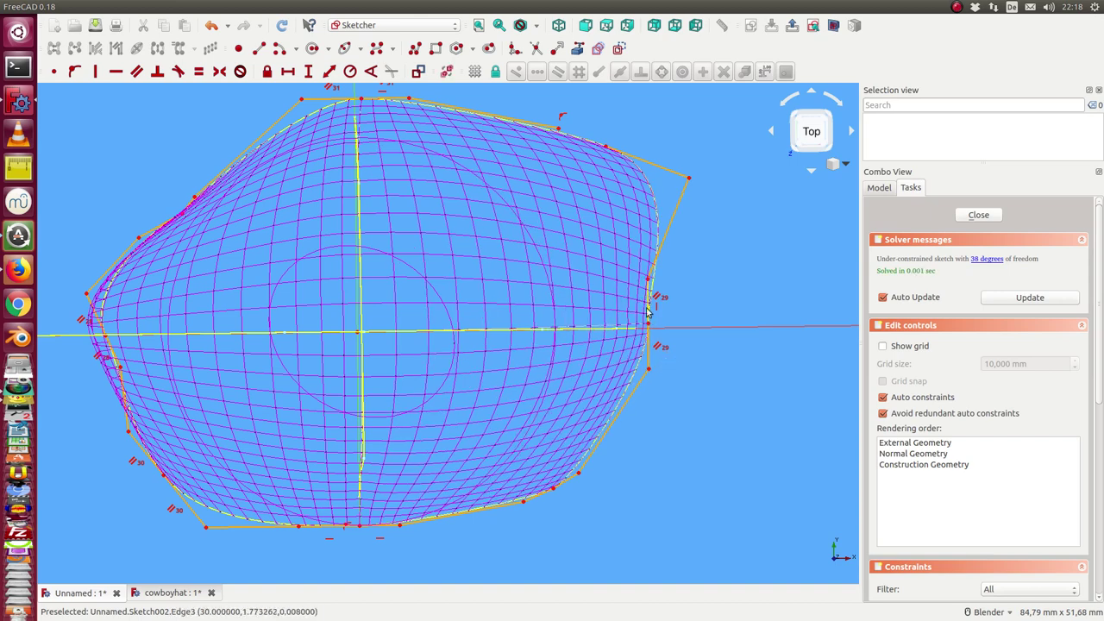
drag(688, 177, 721, 164)
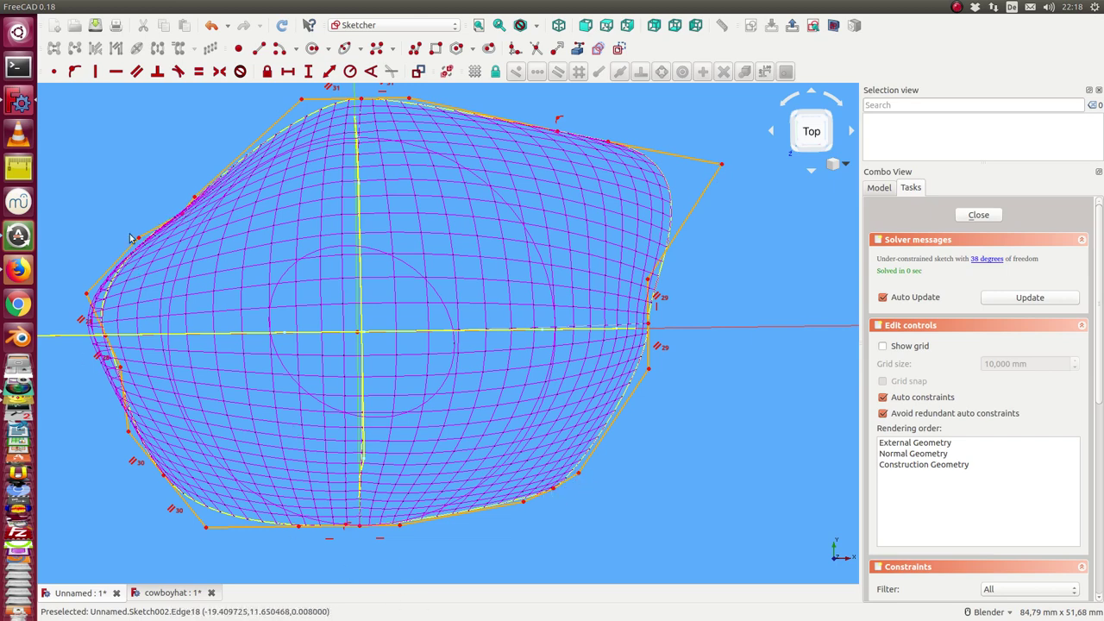
middle_drag(84, 232, 108, 226)
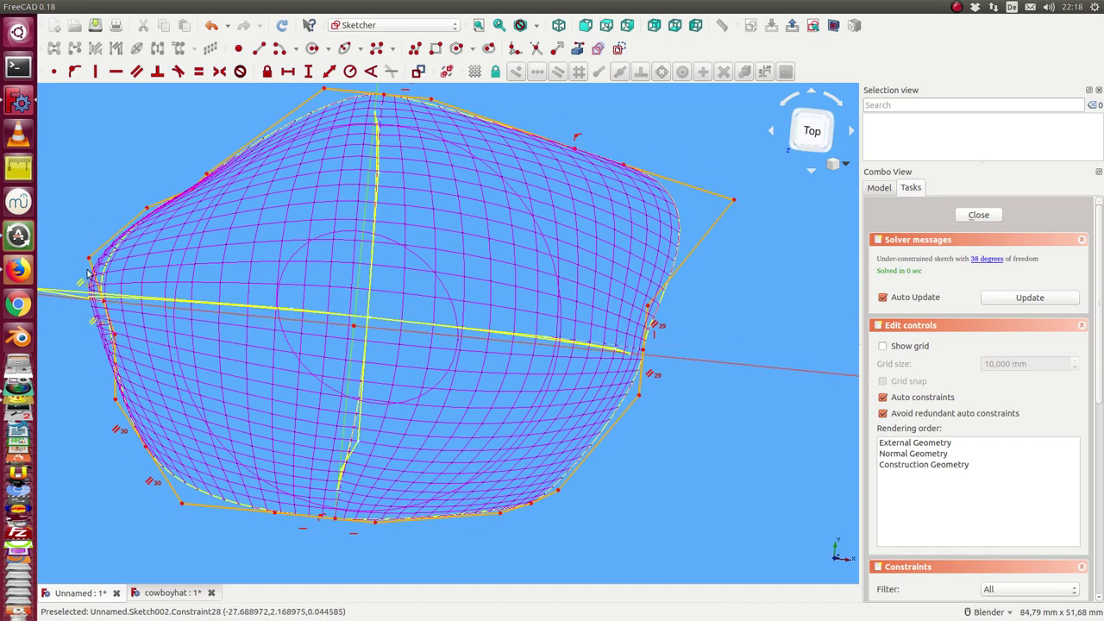
click(977, 216)
Toggle the Gordon and MAP surfaces off so only the yellow curves and sketch outlines show
mouse_move(458, 342)
middle_down()
mouse_move(332, 385)
mouse_move(308, 444)
mouse_move(435, 422)
mouse_move(438, 461)
mouse_move(423, 327)
mouse_move(425, 394)
mouse_move(400, 439)
mouse_move(401, 461)
mouse_move(348, 441)
mouse_move(371, 426)
middle_up()
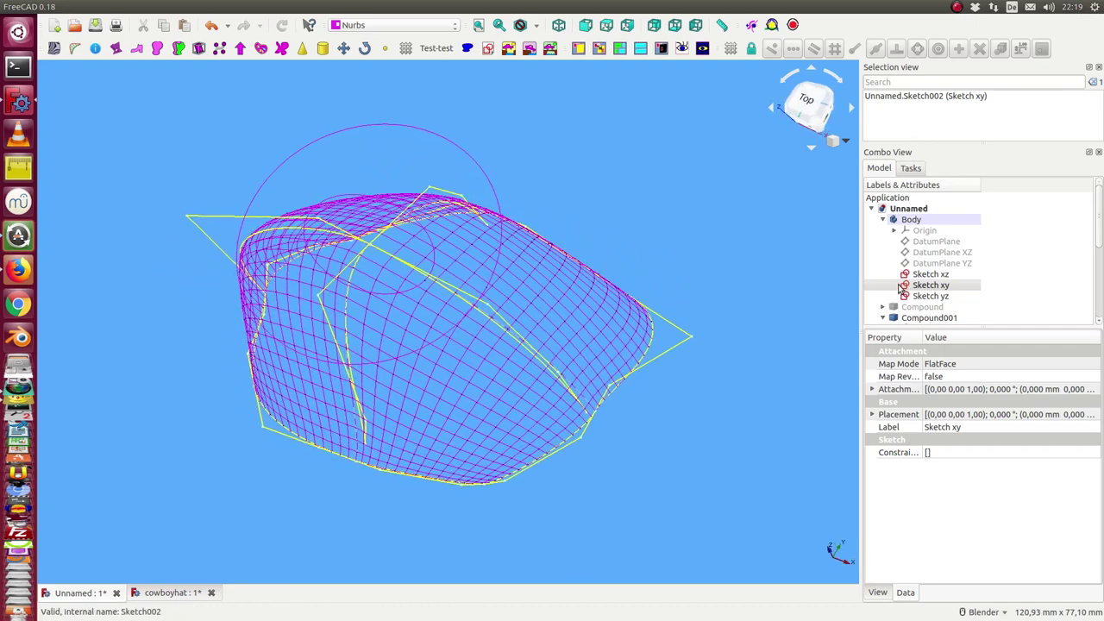
scroll(918, 314, down, 2)
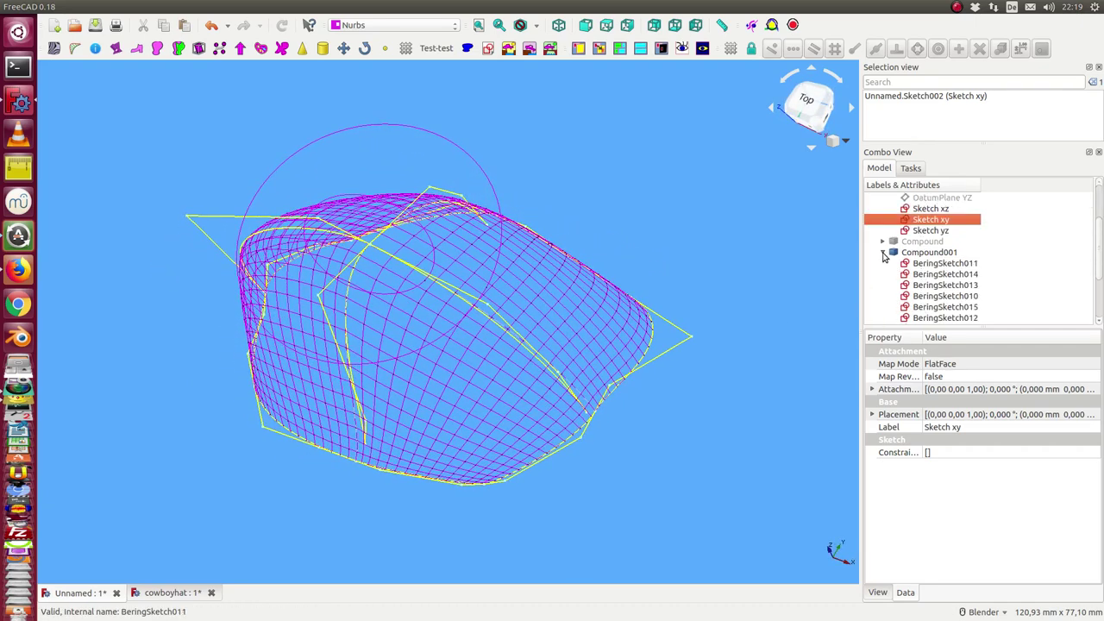
click(884, 256)
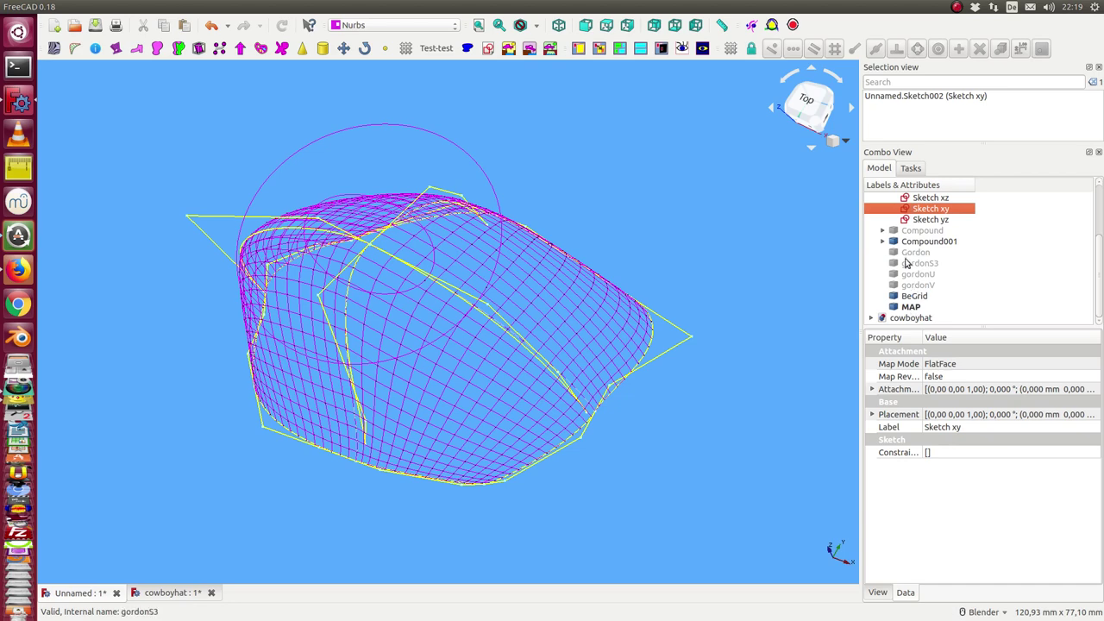
click(905, 252)
key(space)
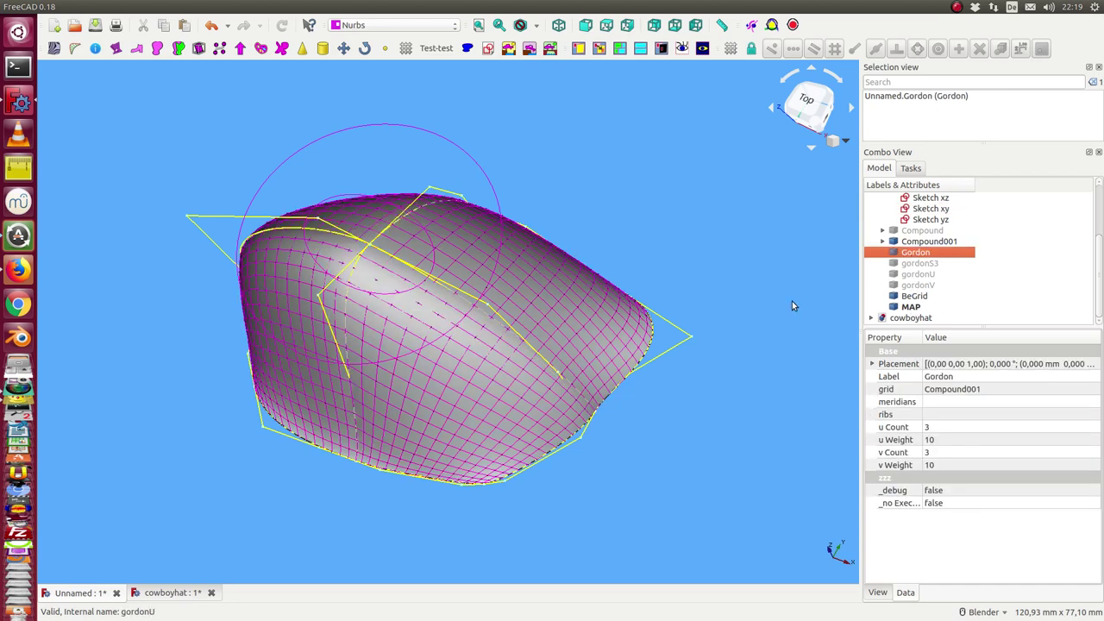
click(912, 307)
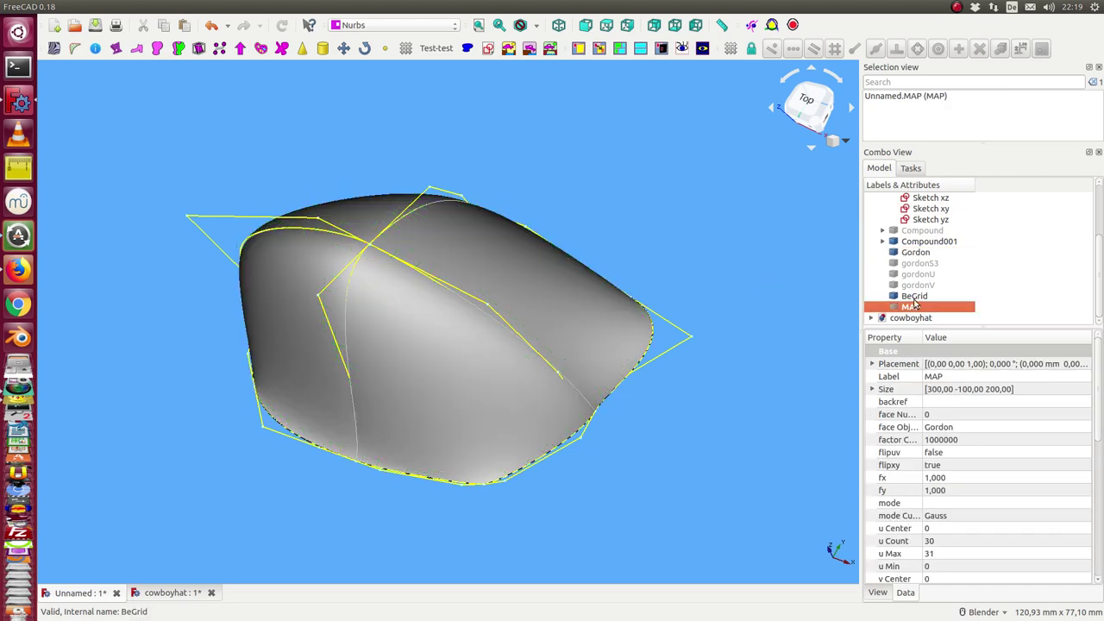
mouse_move(364, 399)
middle_down()
mouse_move(628, 224)
mouse_move(616, 252)
middle_up()
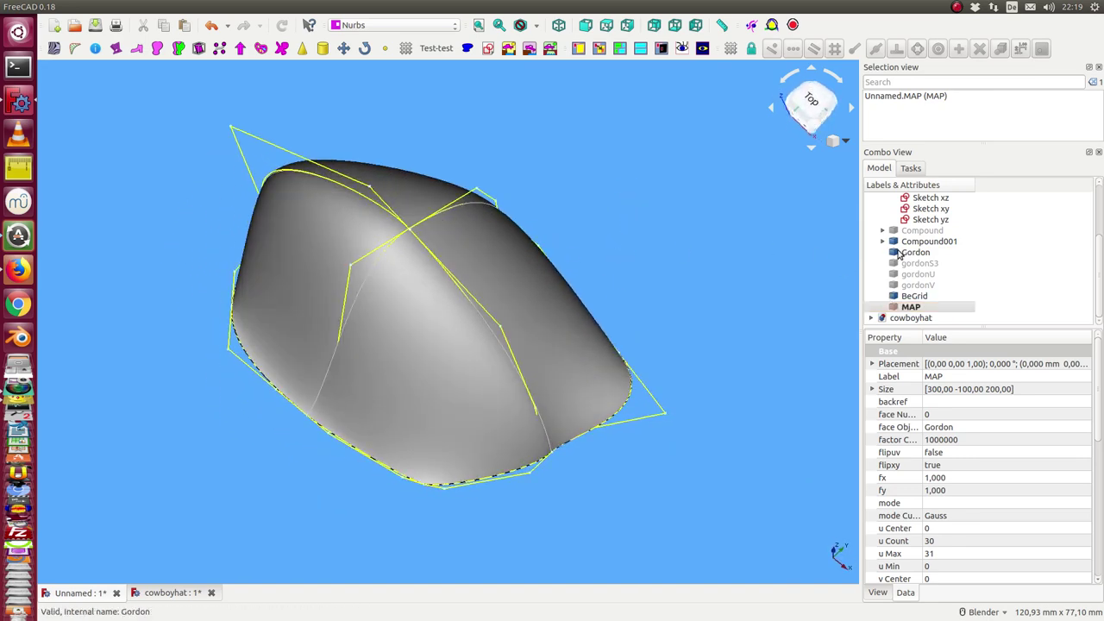
click(896, 252)
middle_drag(526, 270, 606, 249)
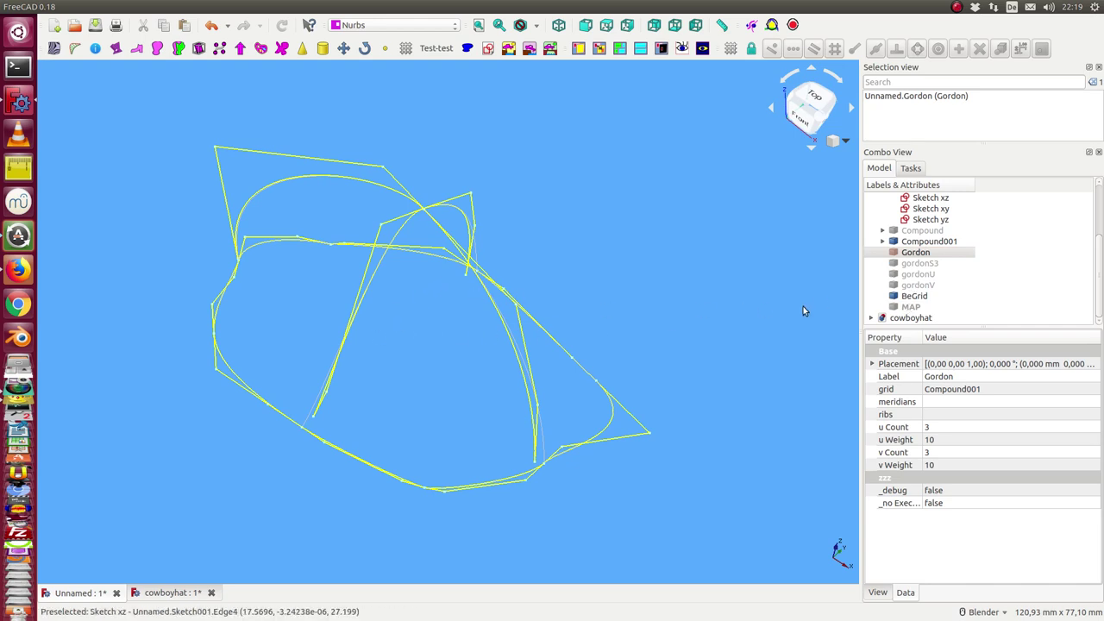
Give the BeGrid curves an orange line colour and a thicker line width
click(907, 297)
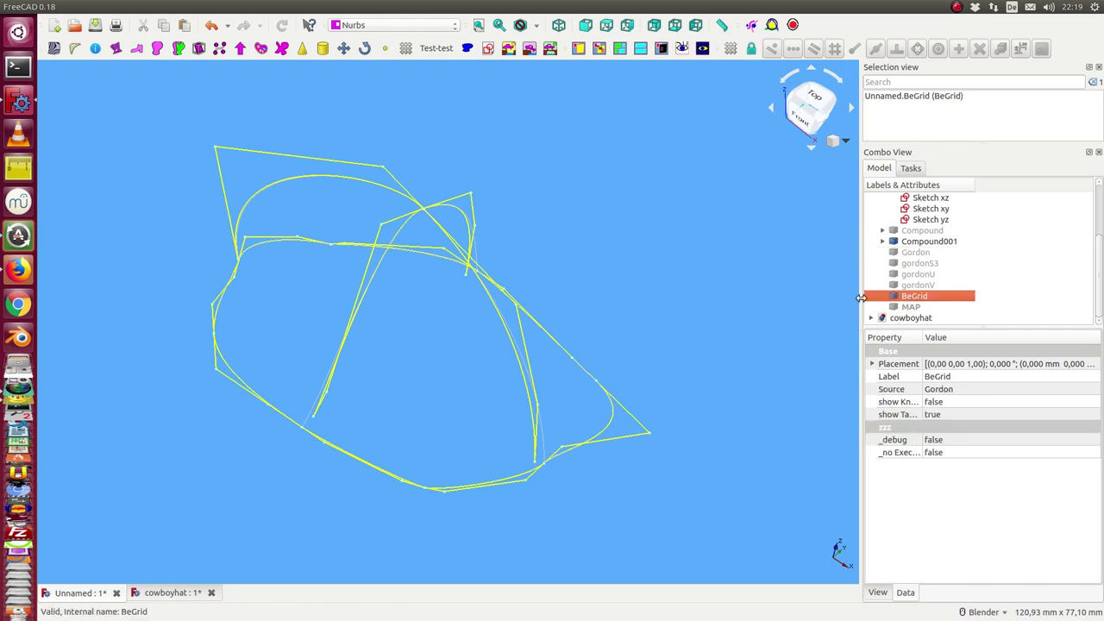
click(884, 596)
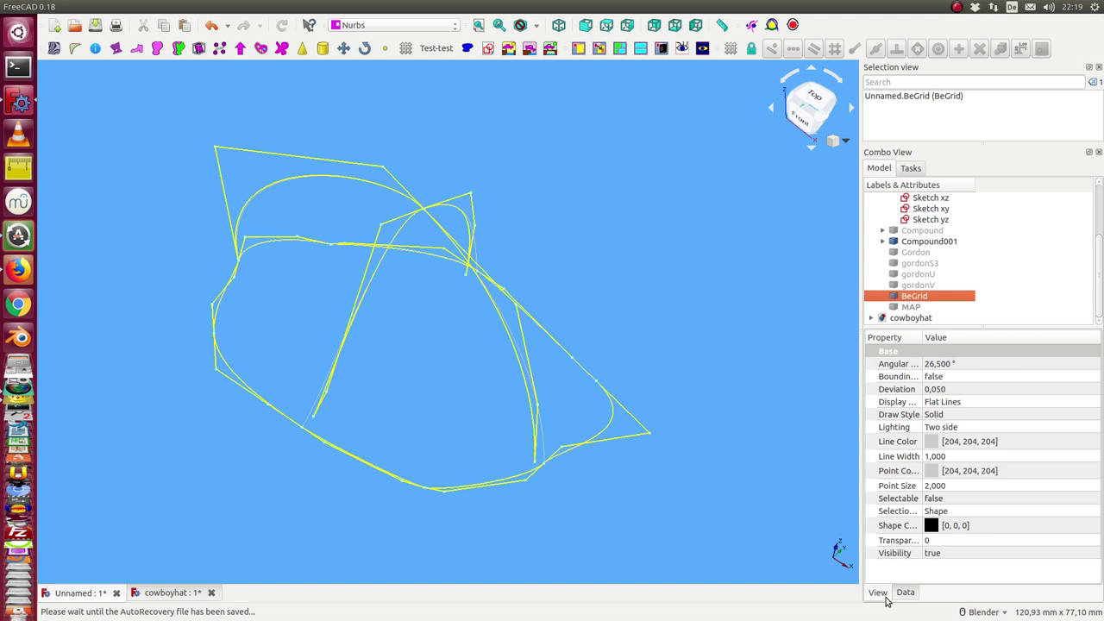
click(955, 444)
click(955, 444)
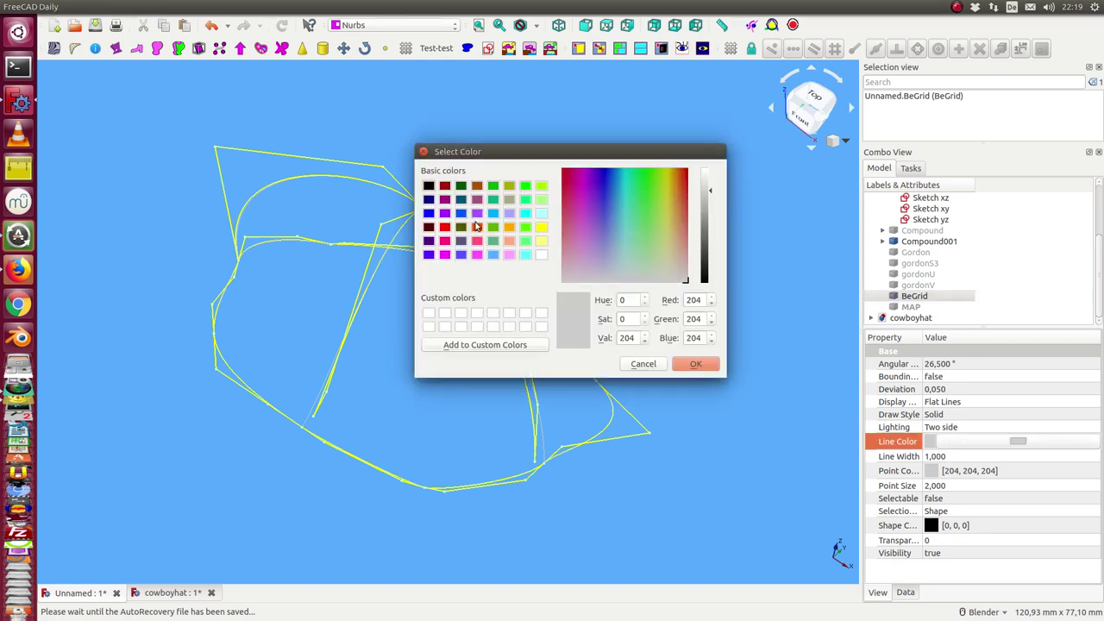
click(477, 227)
click(684, 363)
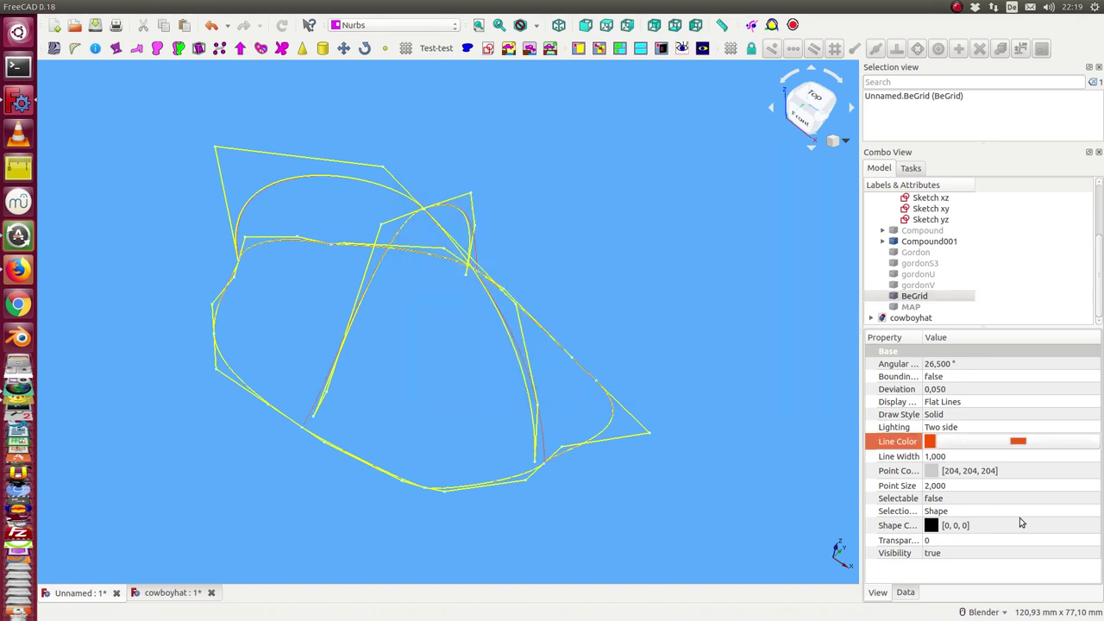
click(966, 456)
scroll(966, 456, up, 5)
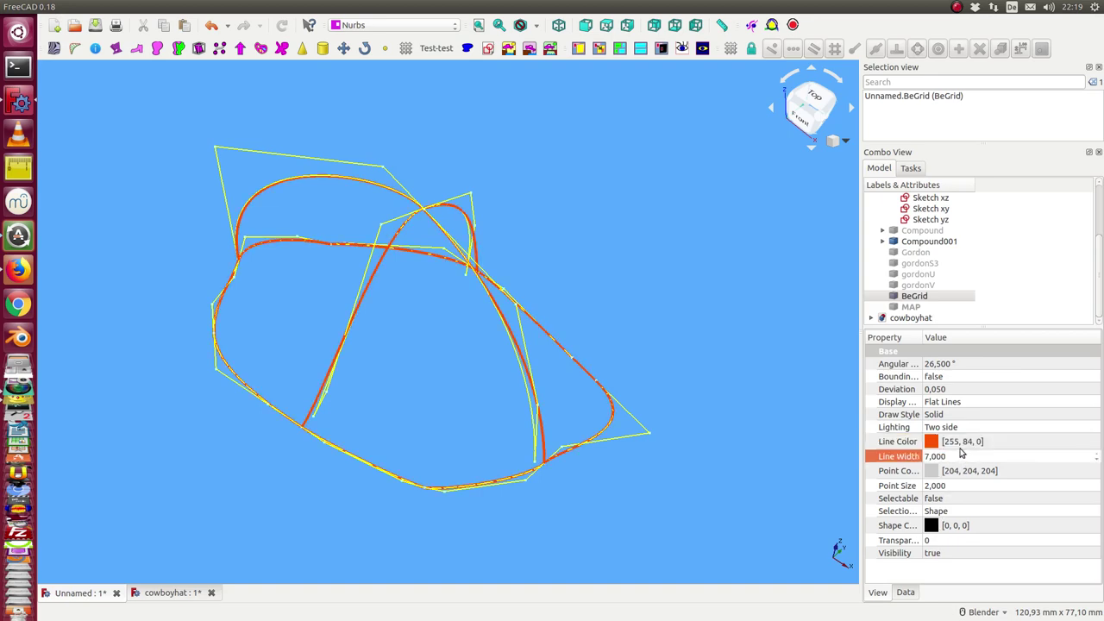
middle_drag(681, 222, 612, 278)
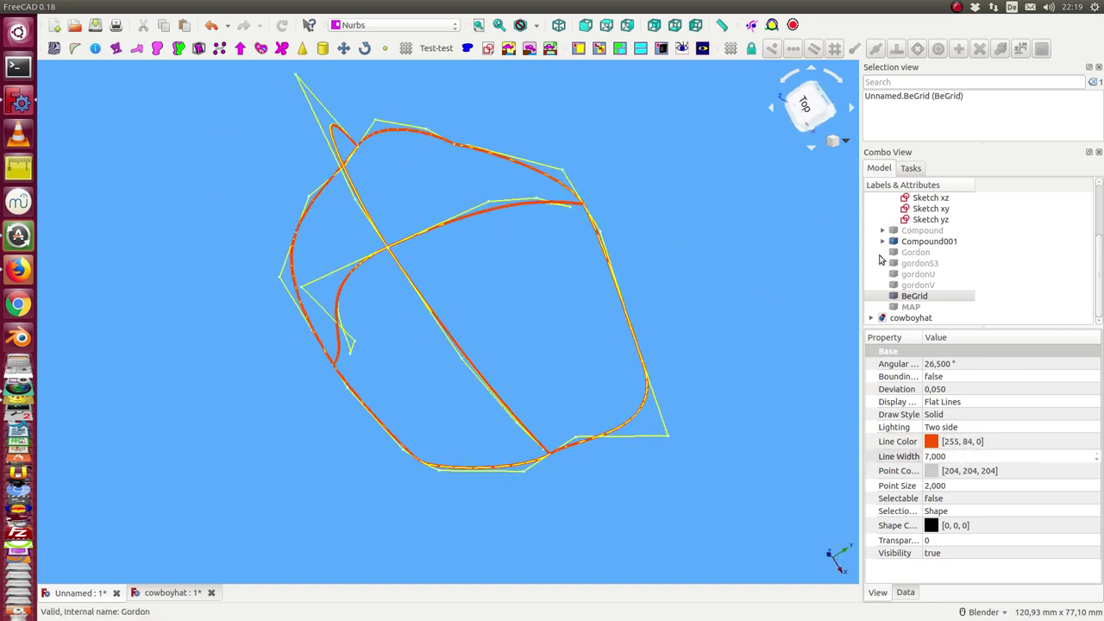
Select BeringSketch013 in Compound001 and orbit to review the curves with their control polygons
click(882, 242)
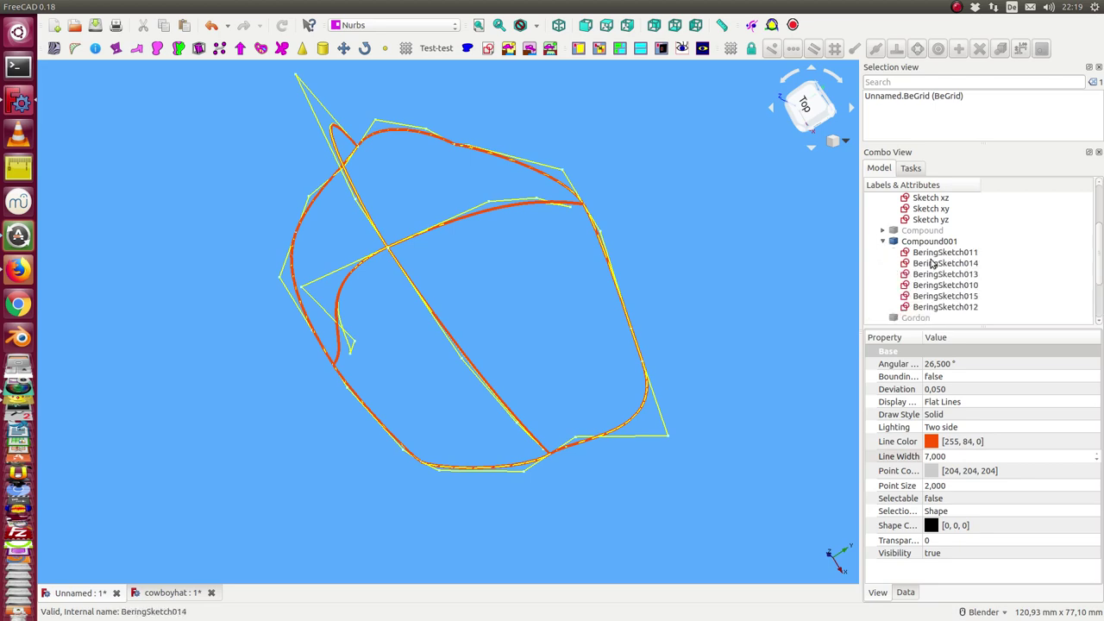
click(931, 263)
click(932, 274)
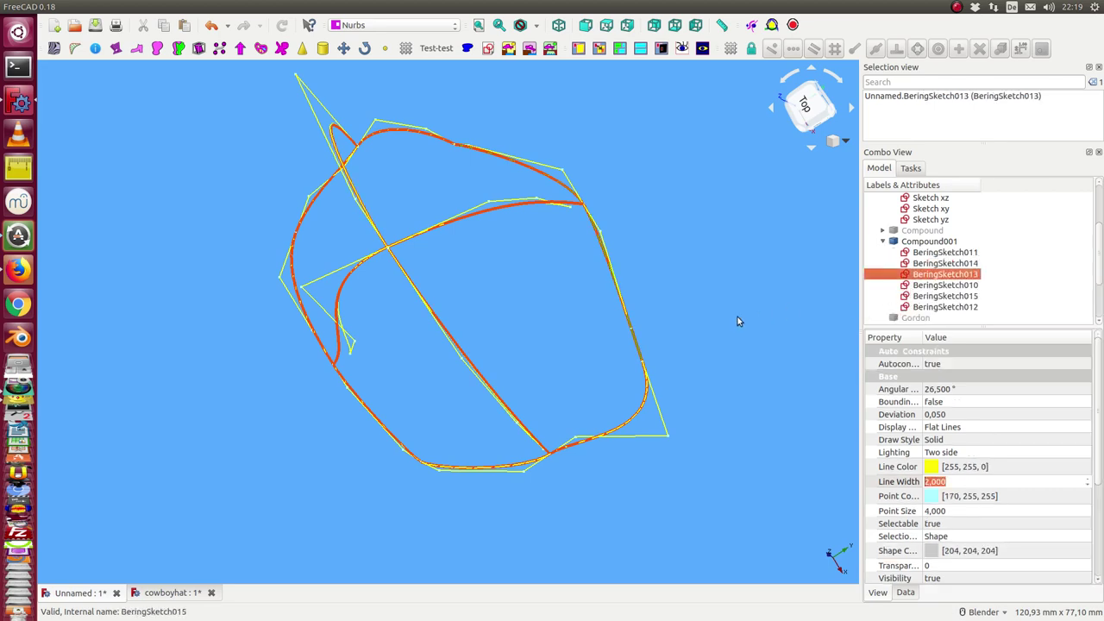
mouse_move(559, 338)
middle_down()
mouse_move(621, 241)
mouse_move(640, 247)
mouse_move(566, 296)
mouse_move(696, 251)
mouse_move(668, 227)
middle_up()
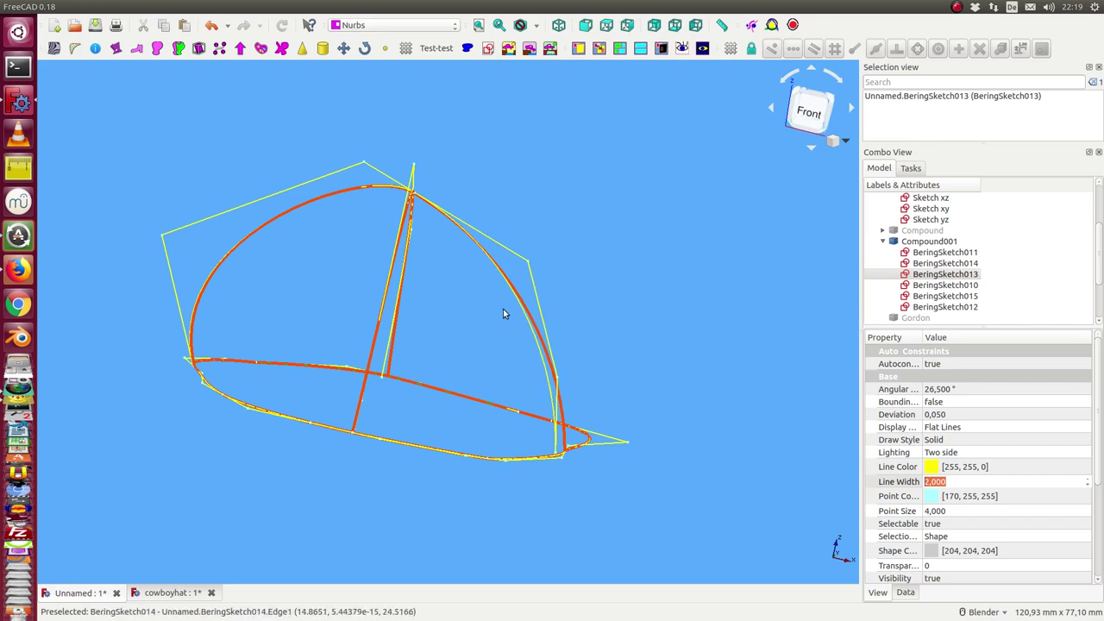
mouse_move(467, 343)
middle_down()
mouse_move(379, 296)
mouse_move(389, 333)
mouse_move(518, 348)
middle_up()
mouse_move(636, 340)
middle_down()
mouse_move(569, 316)
mouse_move(589, 298)
mouse_move(529, 197)
mouse_move(515, 211)
middle_up()
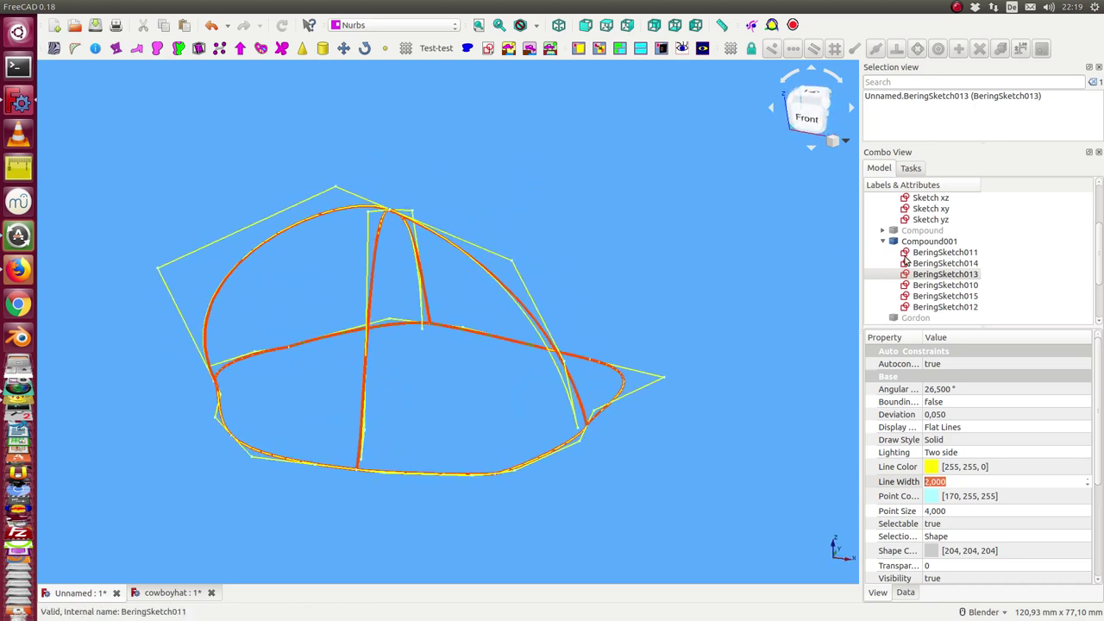
scroll(942, 296, down, 1)
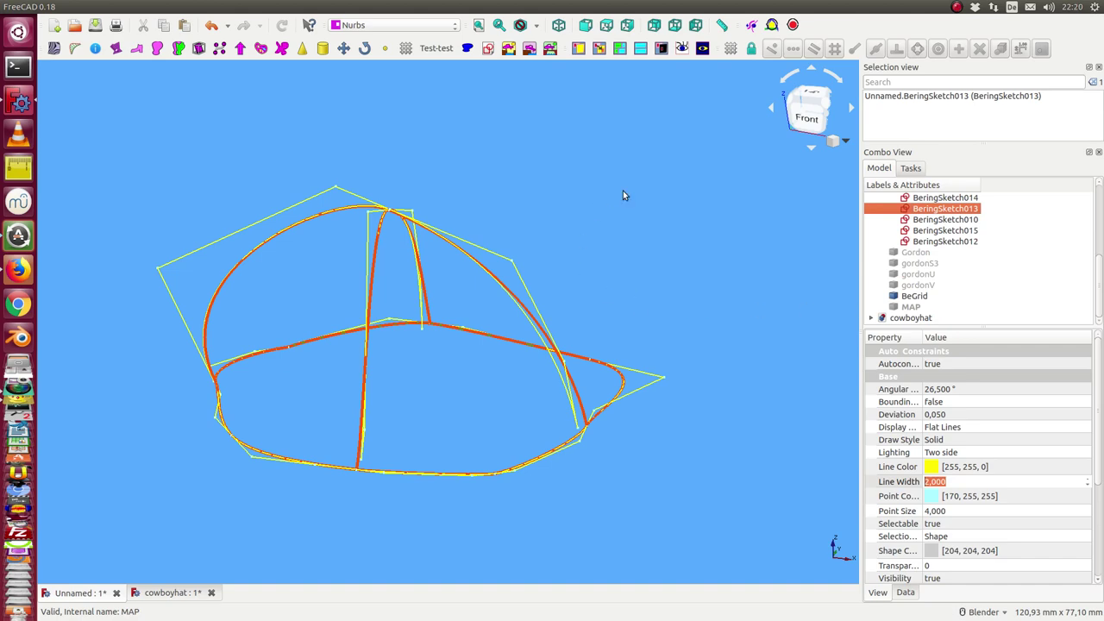
Select the six Bering sketches and Sketch xz, xy and yz, and hide them
mouse_move(623, 195)
middle_down()
mouse_move(609, 302)
mouse_move(686, 265)
middle_up()
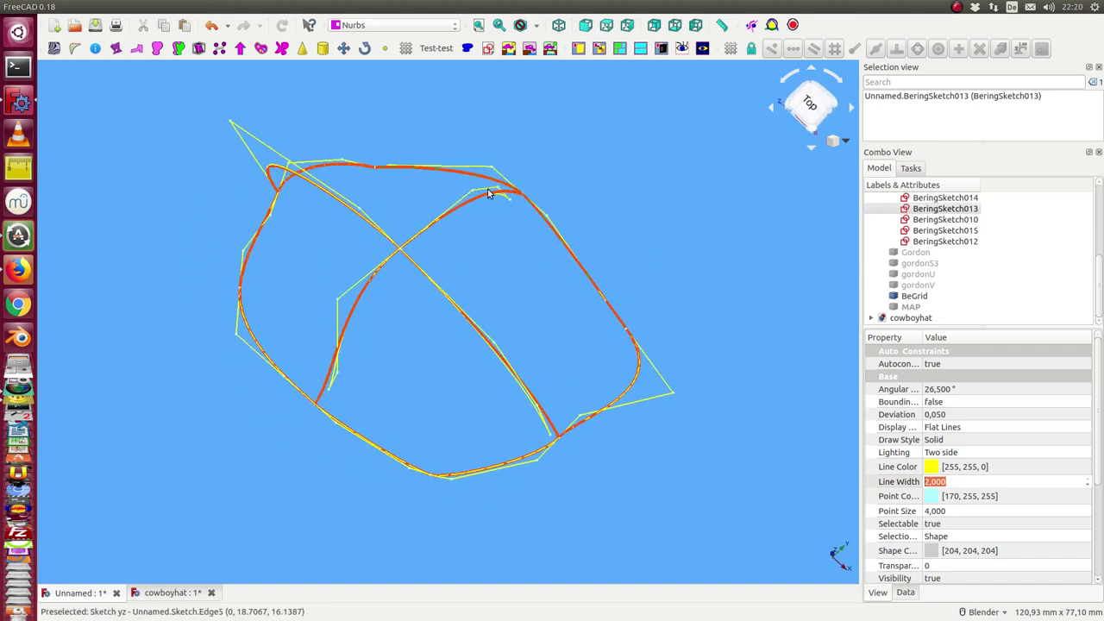
click(910, 308)
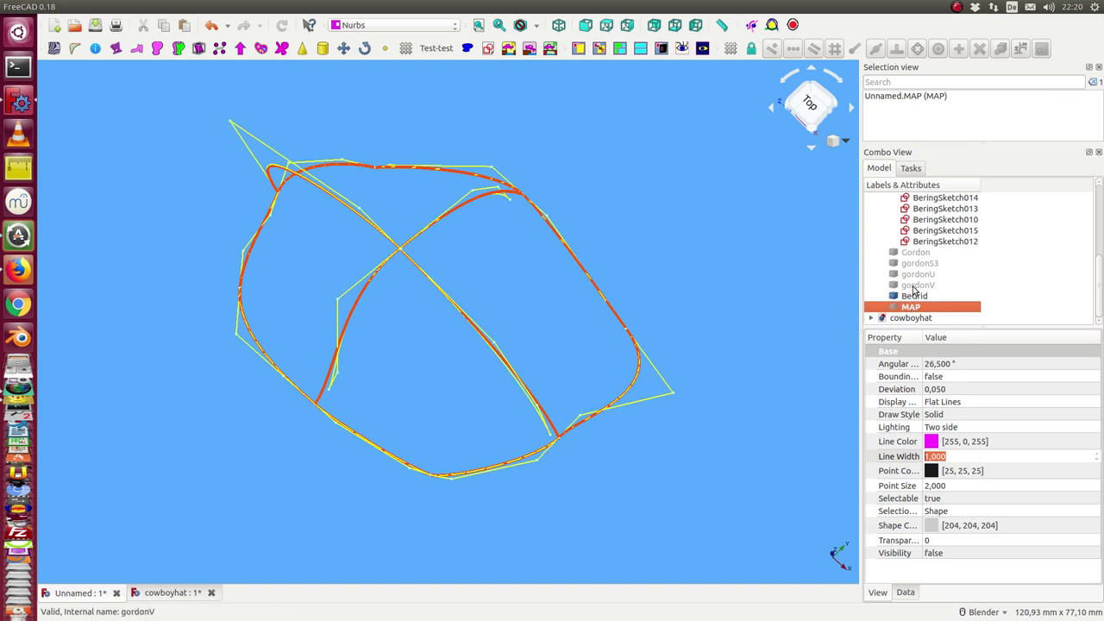
click(906, 298)
scroll(917, 274, up, 2)
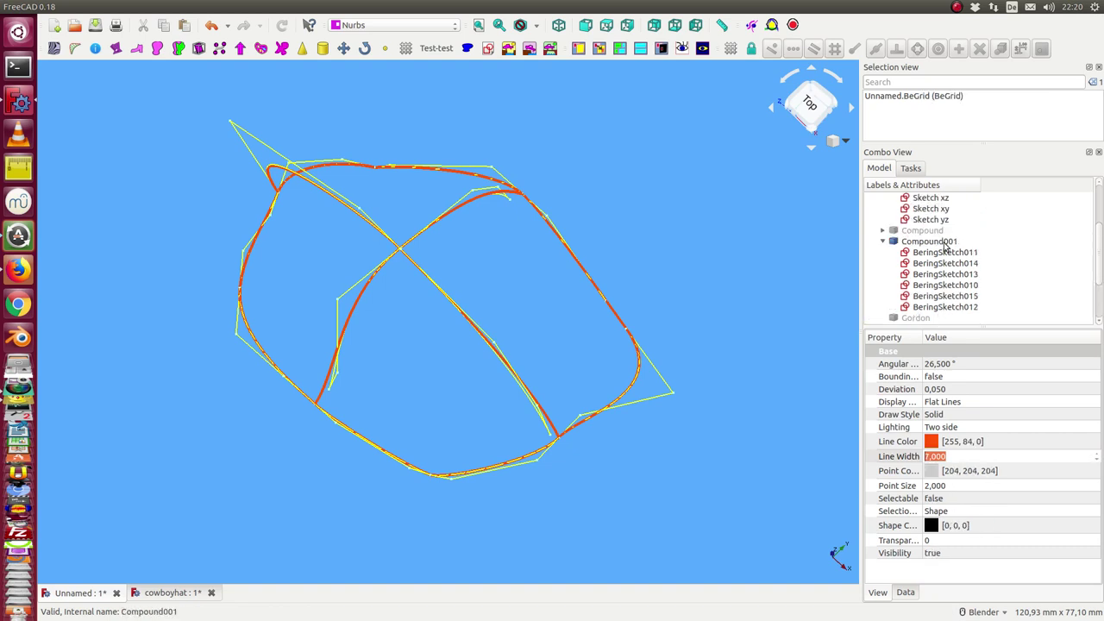
click(936, 253)
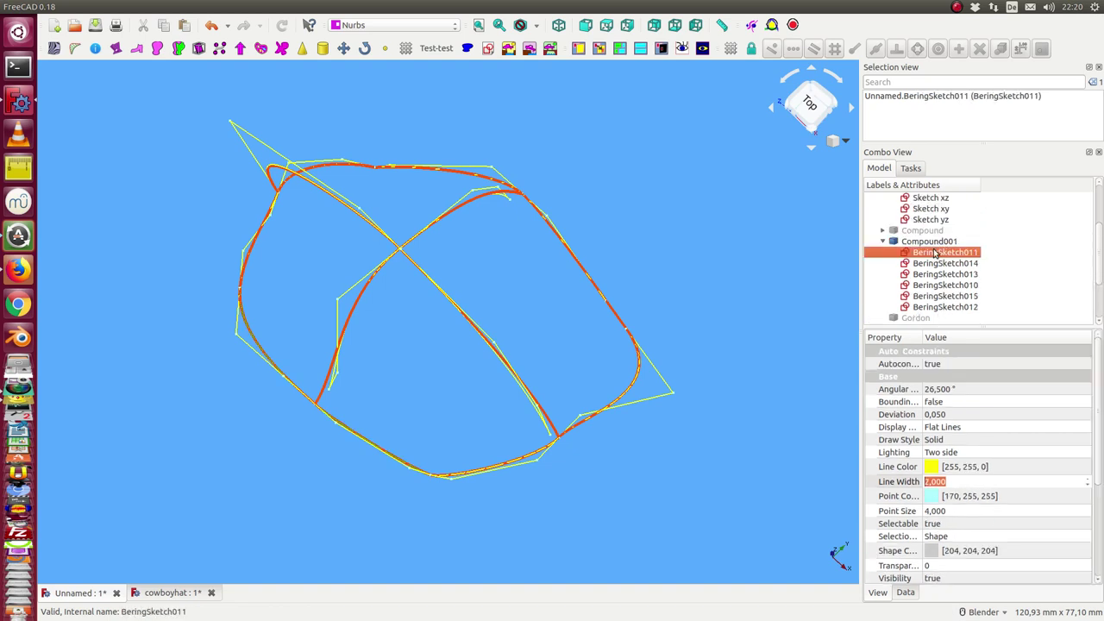
drag(936, 253, 935, 307)
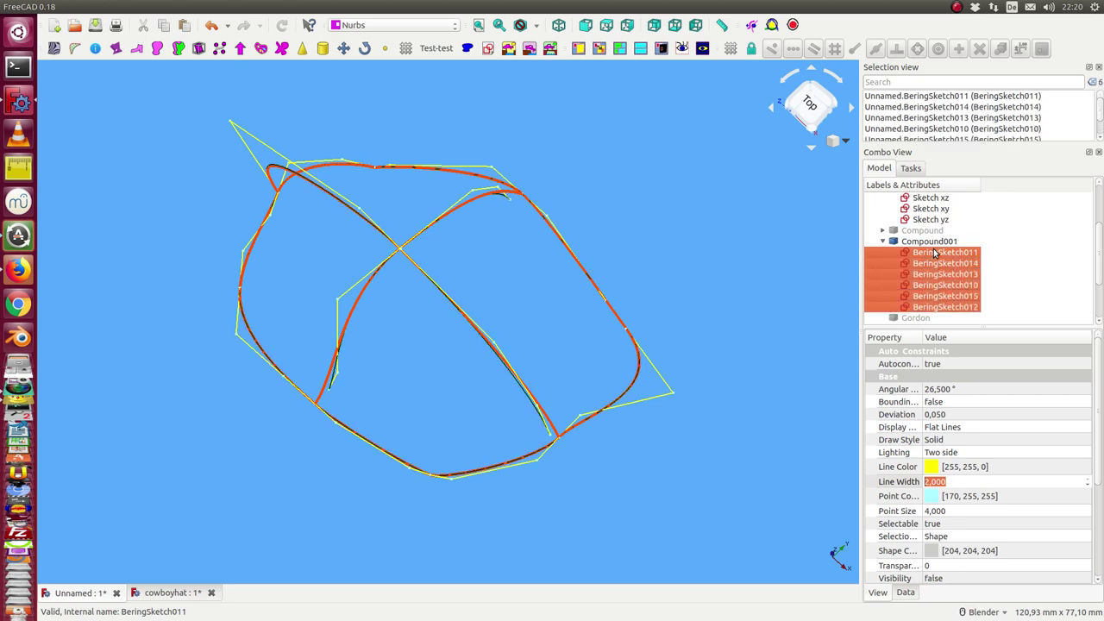
click(928, 198)
key(shift+Down)
key(shift+Down)
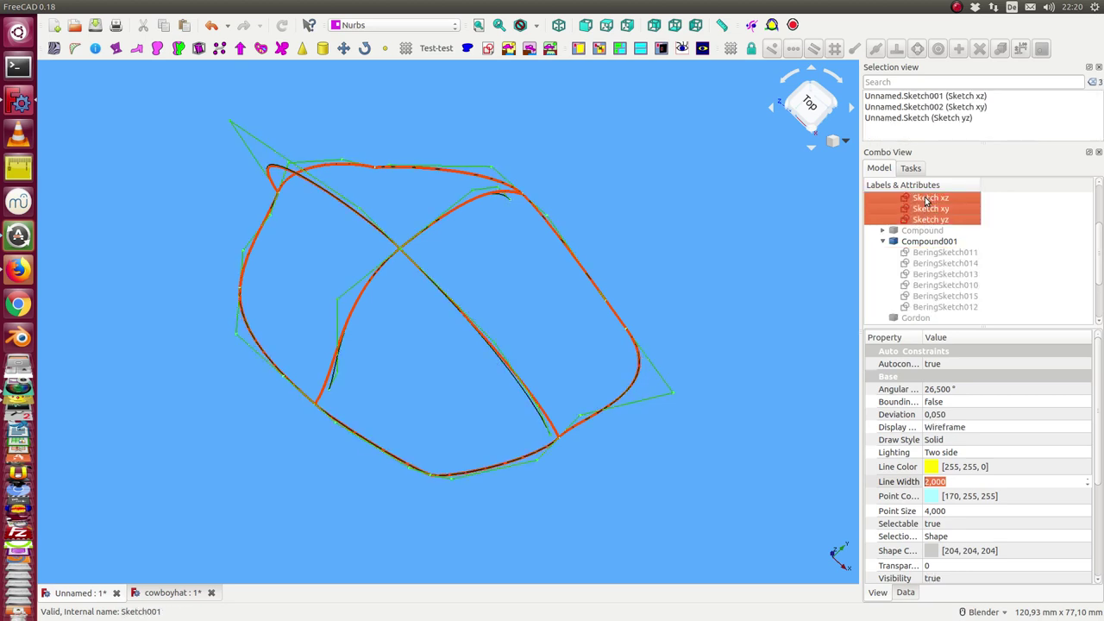
key(space)
Make the Gordon surface visible again inside the orange hat curve network
mouse_move(453, 397)
middle_down()
mouse_move(431, 340)
mouse_move(461, 320)
middle_up()
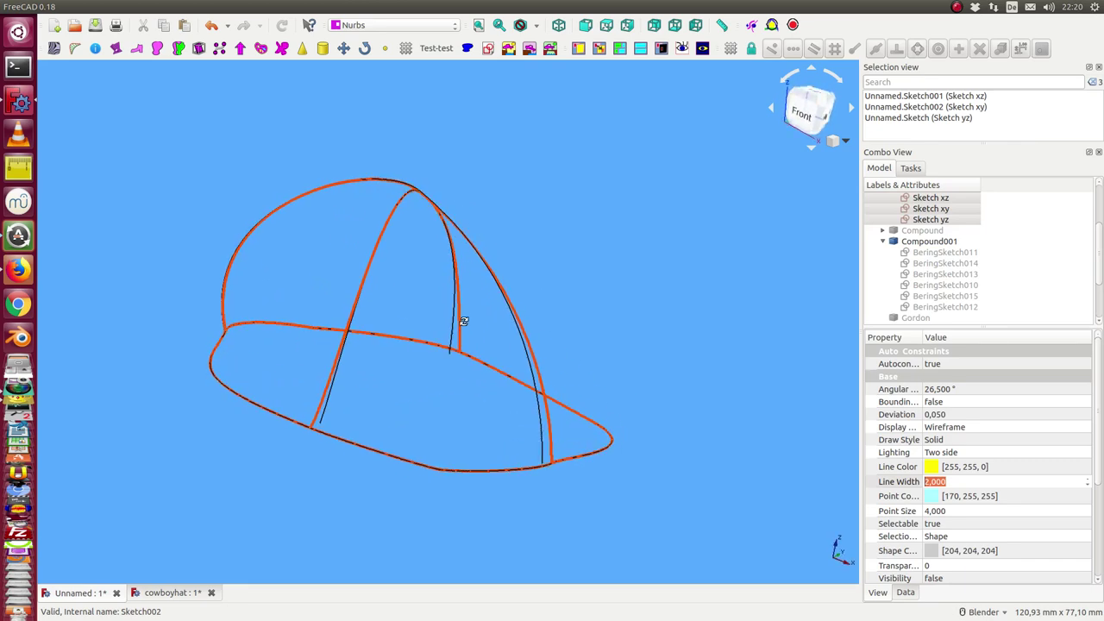
click(915, 241)
mouse_move(759, 246)
middle_down()
mouse_move(667, 242)
mouse_move(518, 298)
mouse_move(682, 285)
mouse_move(510, 229)
mouse_move(478, 281)
mouse_move(485, 330)
mouse_move(462, 305)
mouse_move(482, 229)
middle_up()
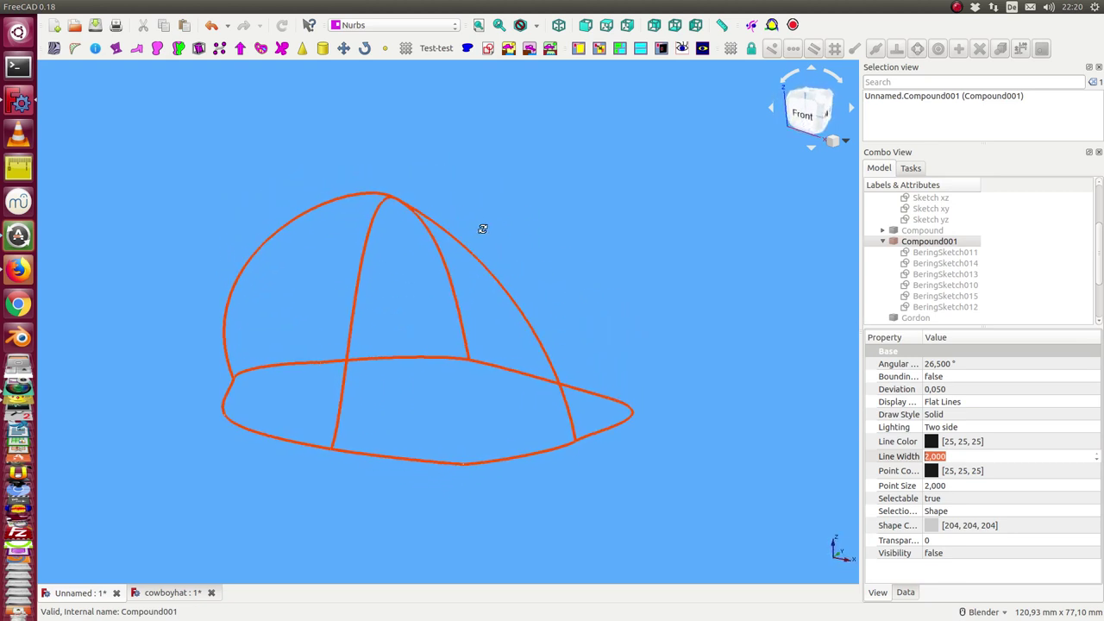
click(912, 318)
key(space)
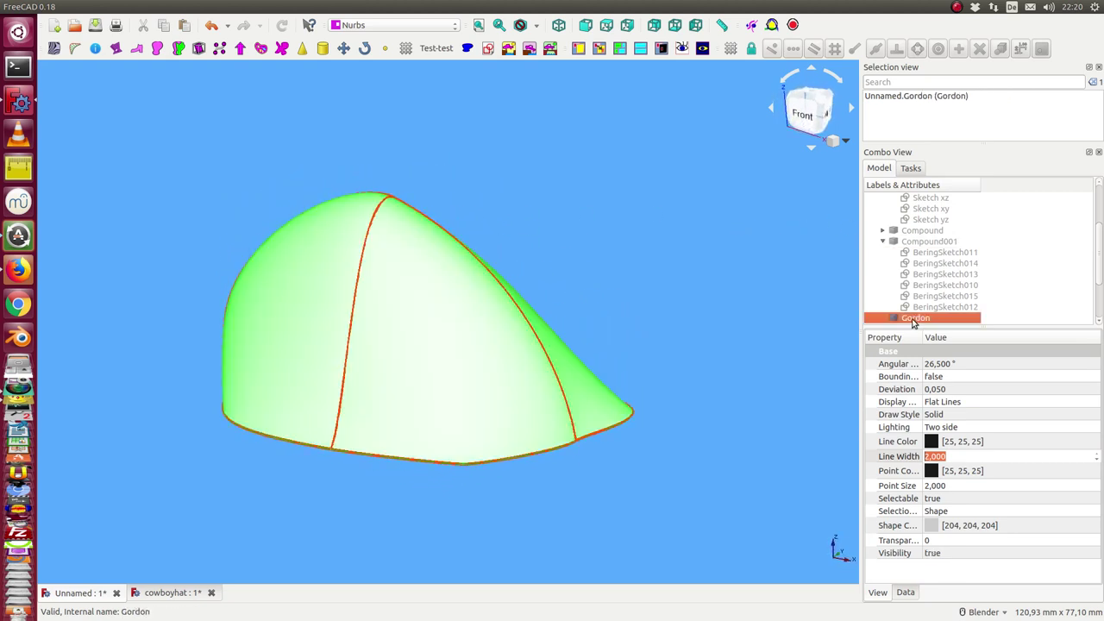
Apply zebra stripes to the Gordon surface with the Zebra Tool
middle_drag(667, 169, 624, 203)
click(624, 203)
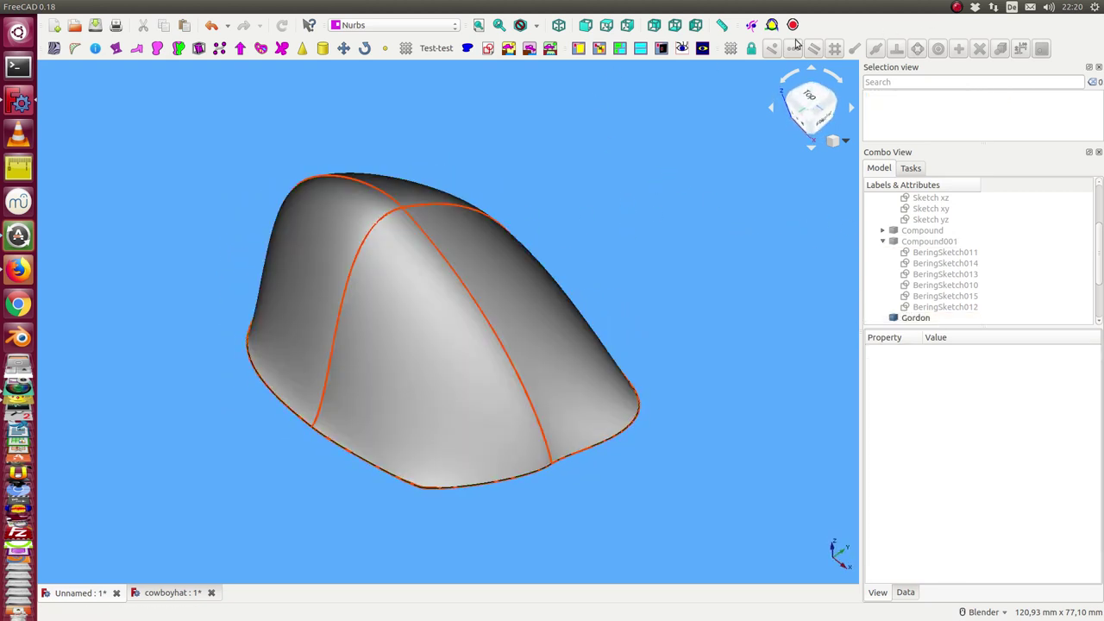
click(53, 47)
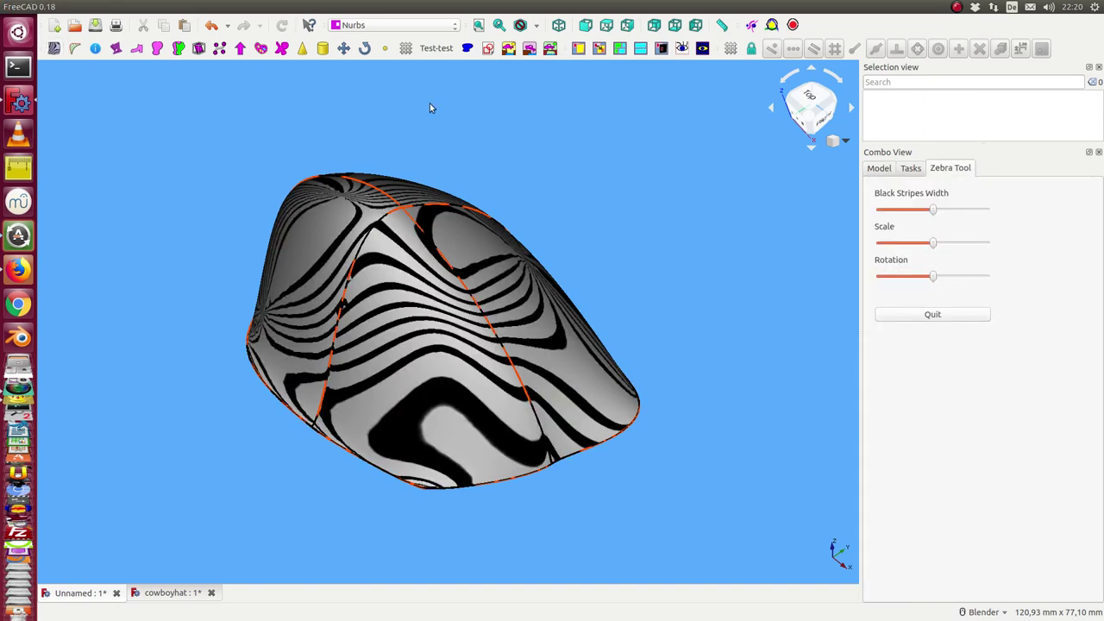
mouse_move(431, 106)
middle_down()
mouse_move(597, 193)
mouse_move(689, 202)
middle_up()
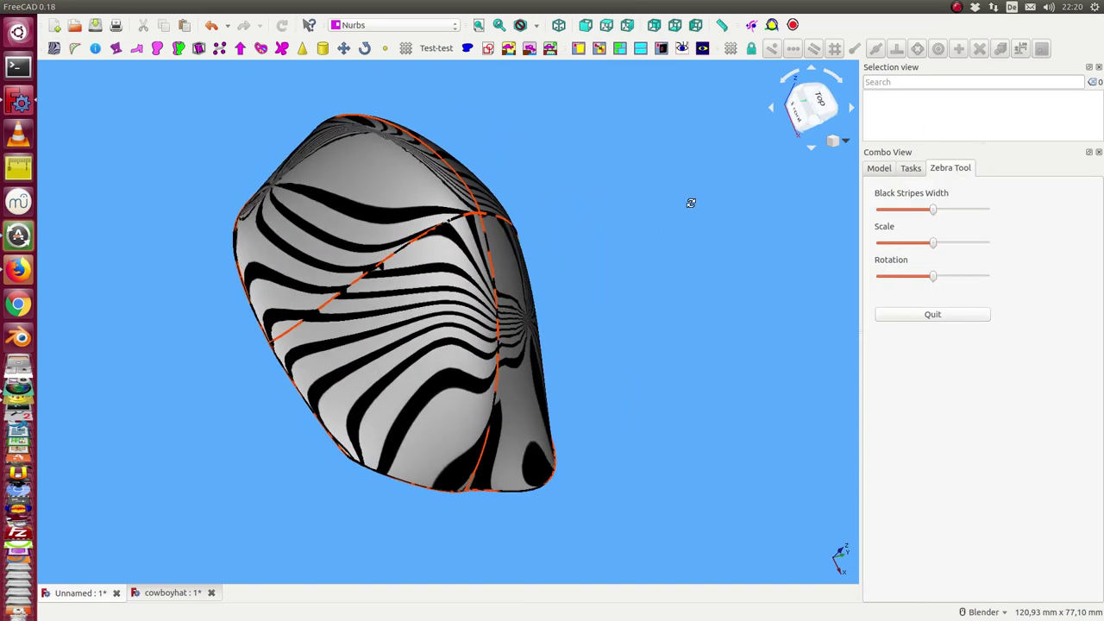
Hide the BeGrid edge curves and orbit to inspect the striped surface's smoothness
click(879, 168)
scroll(963, 282, down, 2)
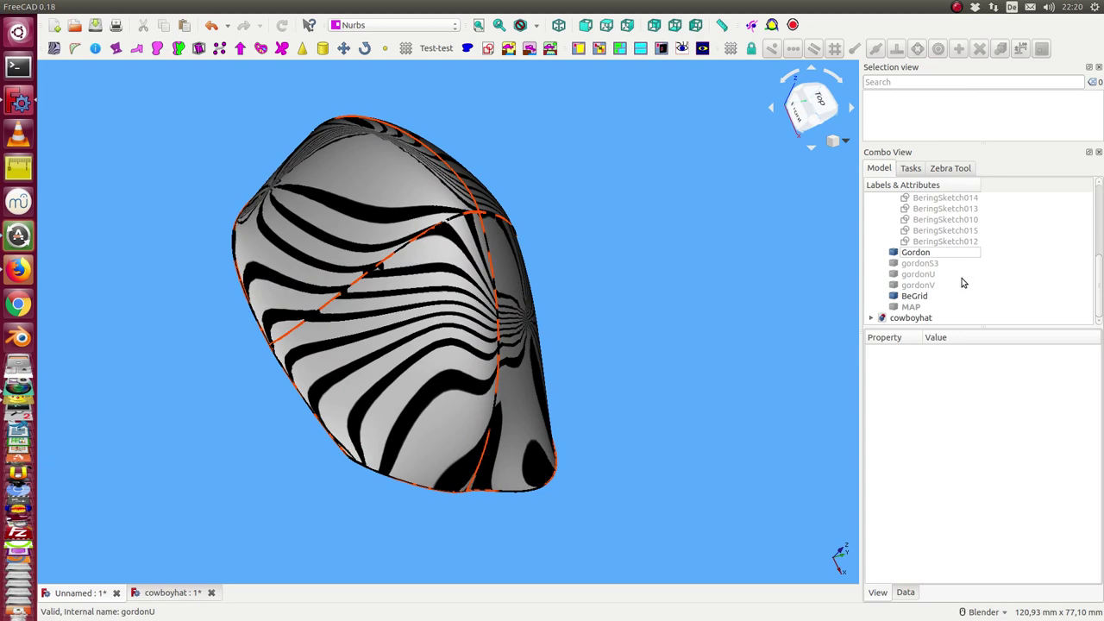
click(916, 296)
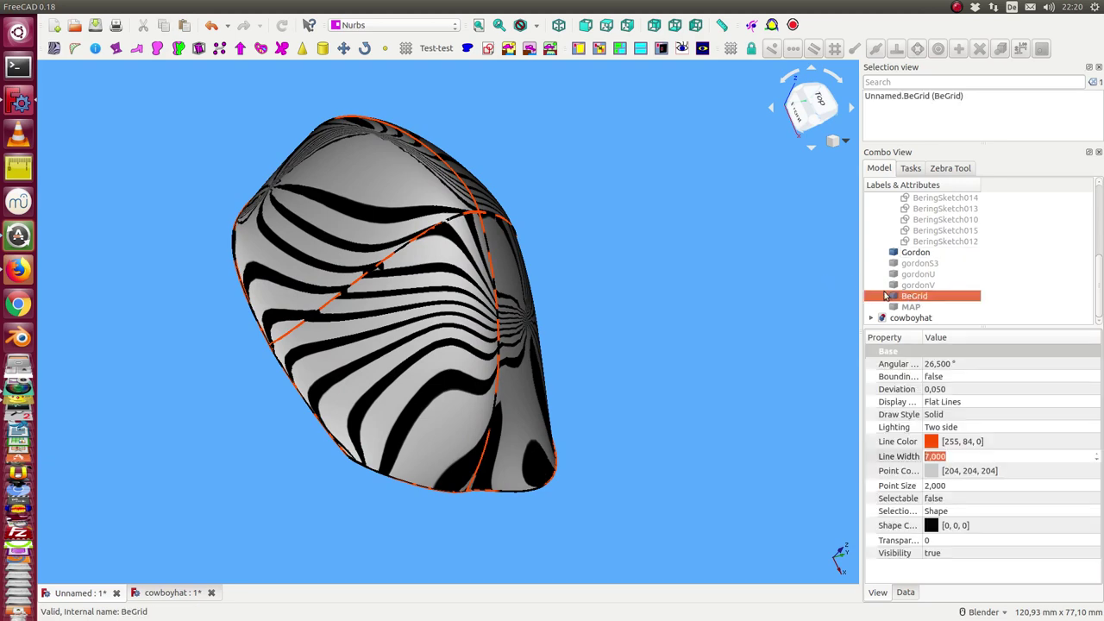
key(space)
middle_drag(656, 250, 549, 299)
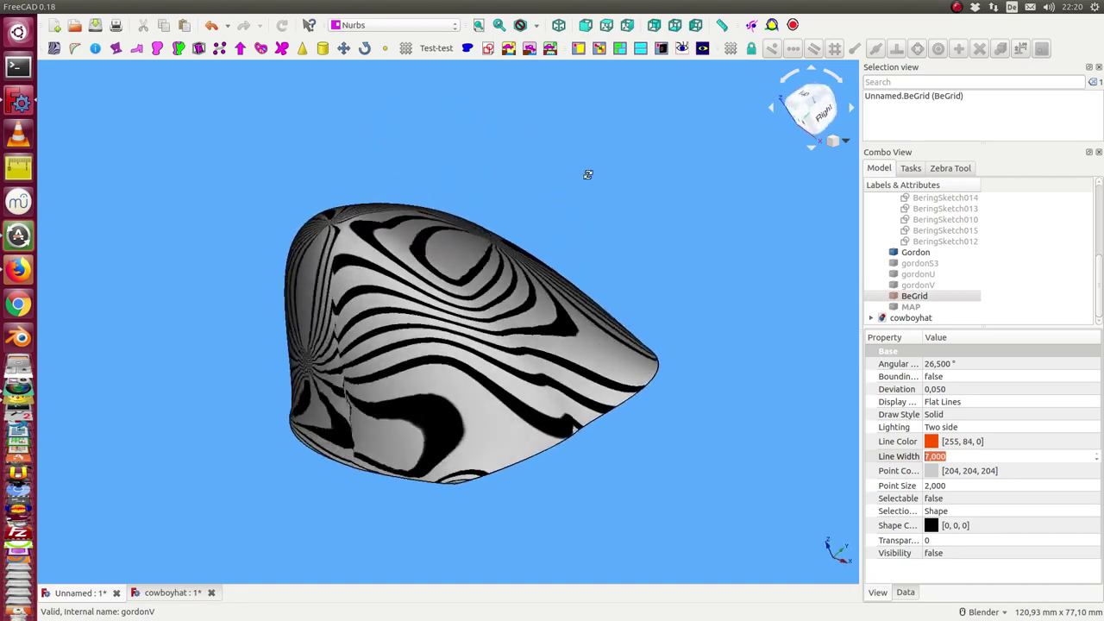
mouse_move(437, 292)
middle_down()
mouse_move(494, 379)
mouse_move(457, 154)
mouse_move(633, 393)
middle_up()
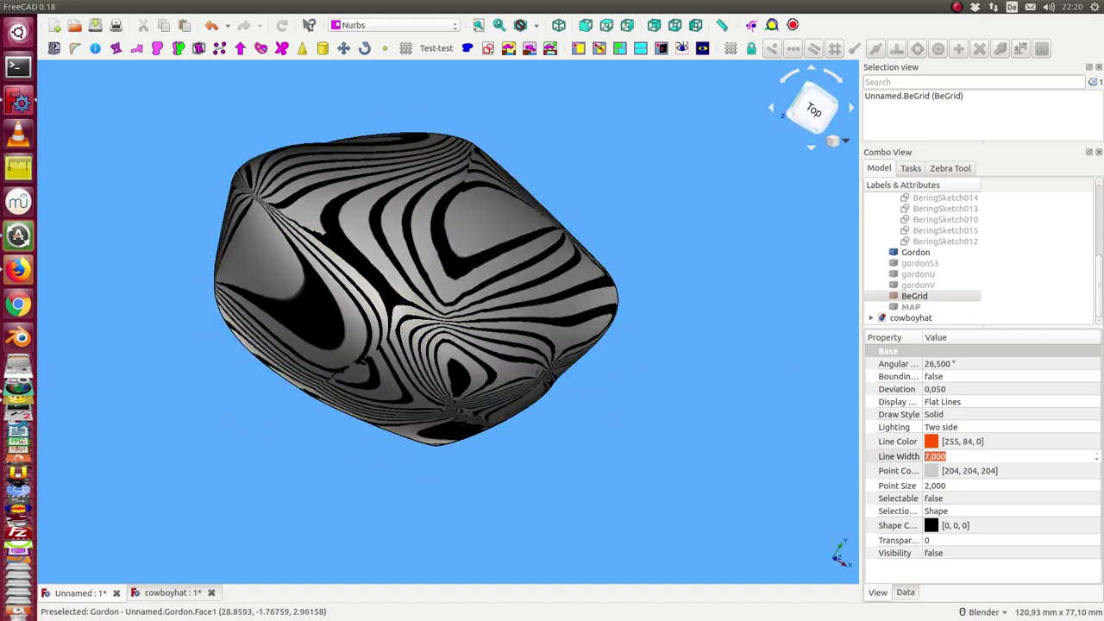
mouse_move(462, 222)
middle_down()
mouse_move(475, 200)
mouse_move(425, 215)
mouse_move(403, 195)
mouse_move(307, 363)
middle_up()
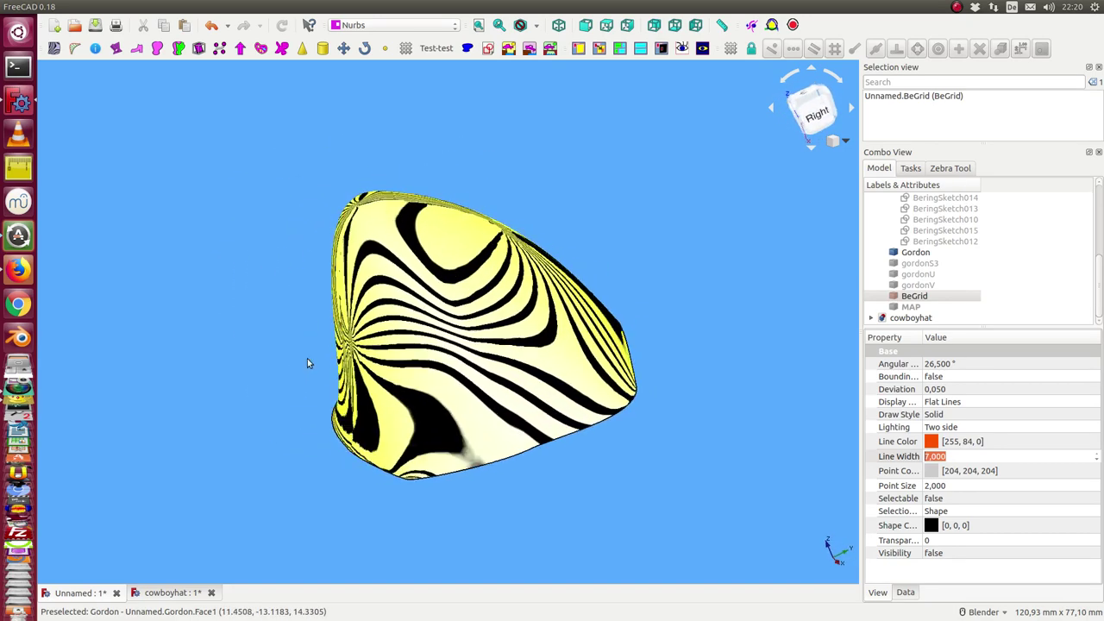
middle_drag(388, 366, 696, 316)
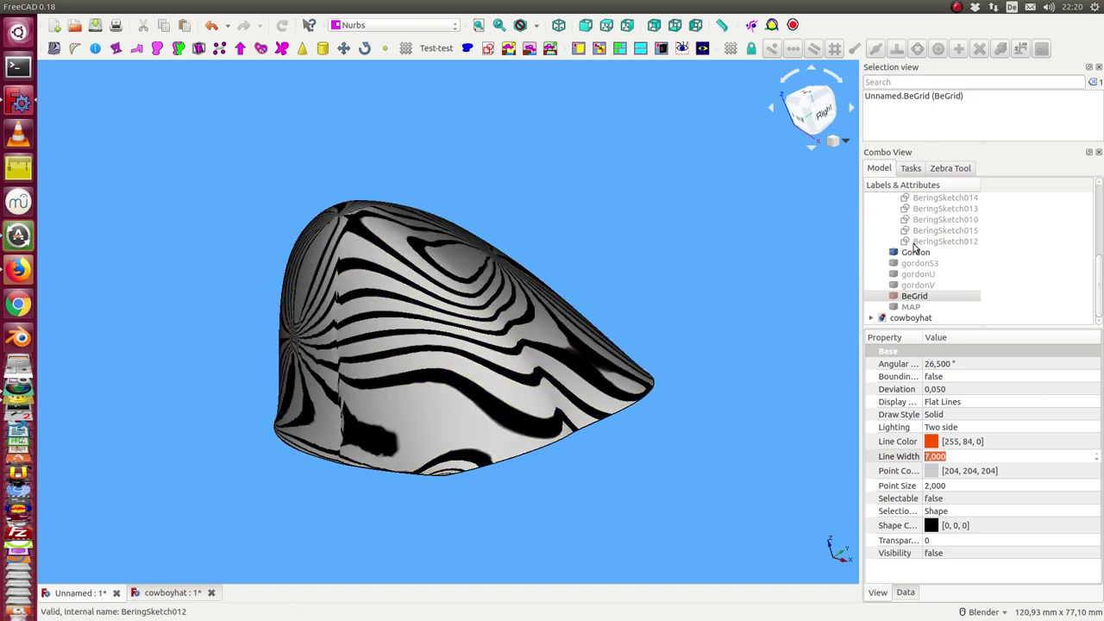
scroll(957, 250, up, 1)
scroll(957, 250, up, 1)
scroll(957, 249, up, 1)
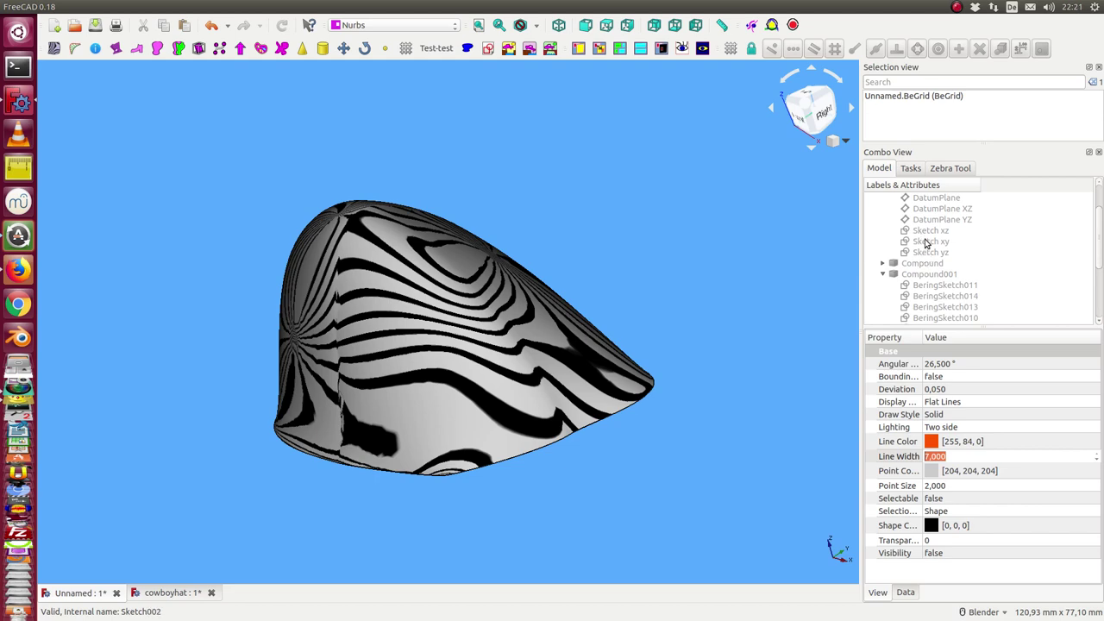
Shift Sketch xy's bottom point left, delete Constraint11, and close the sketch
double_click(925, 242)
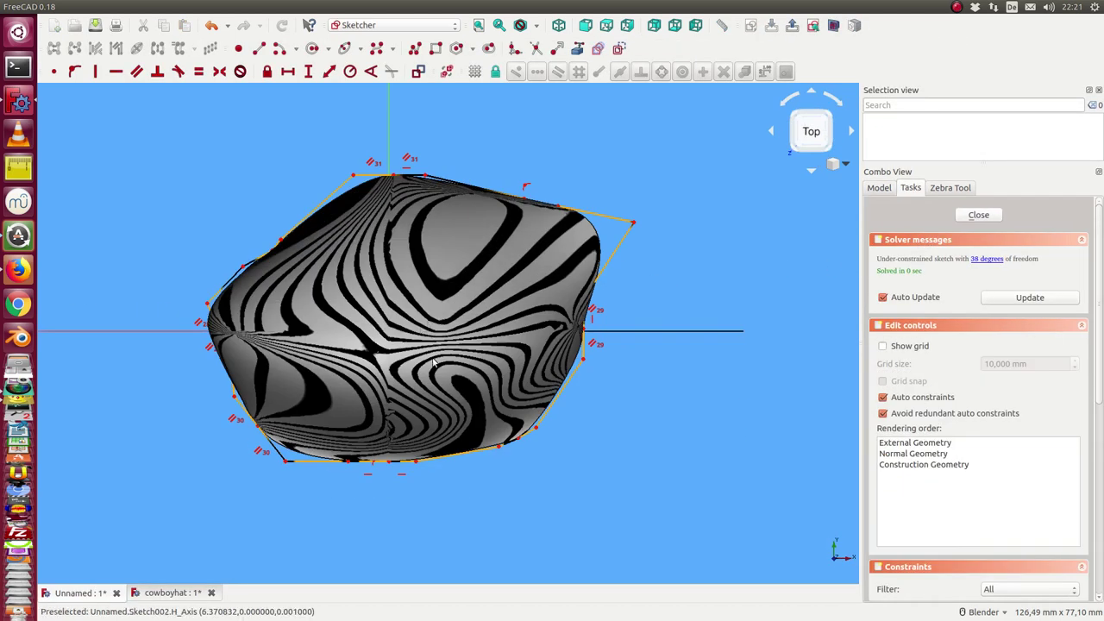
drag(424, 464, 341, 464)
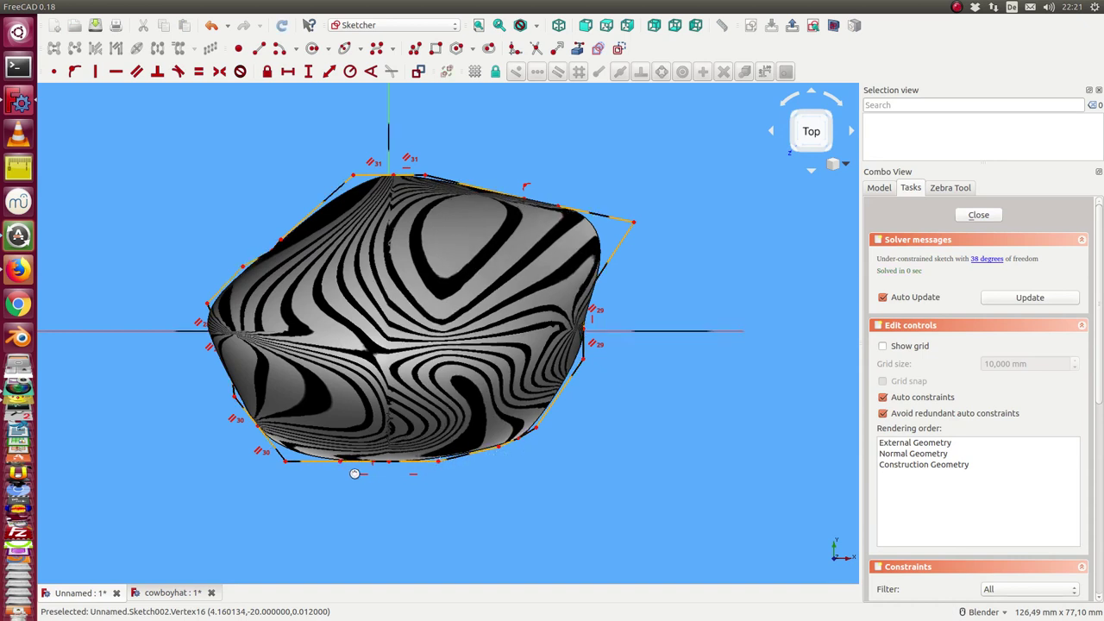
click(366, 480)
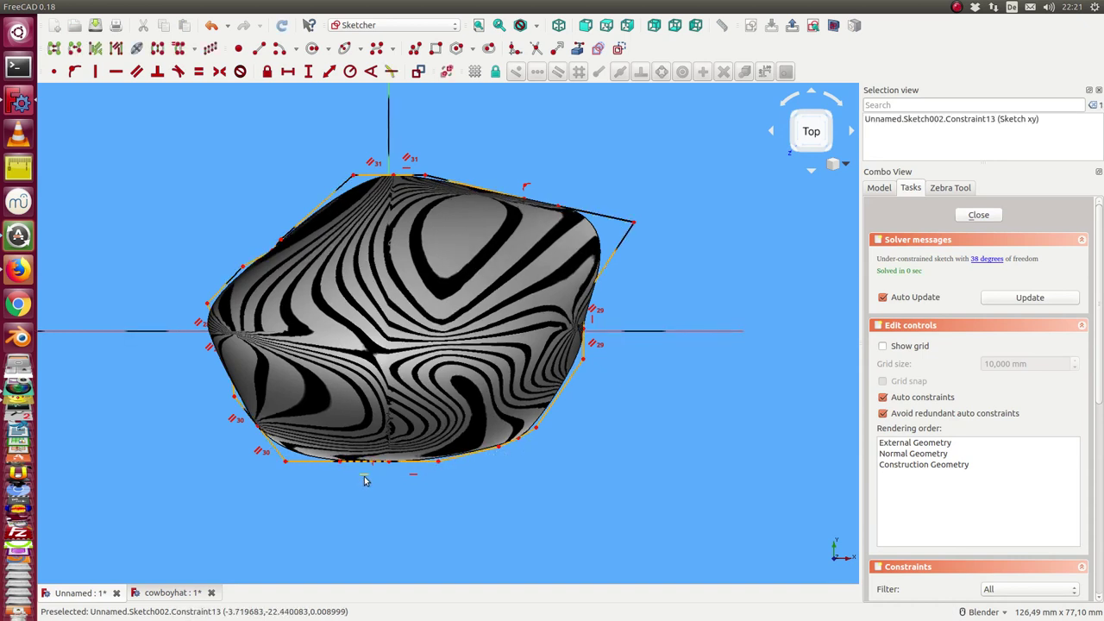
click(363, 481)
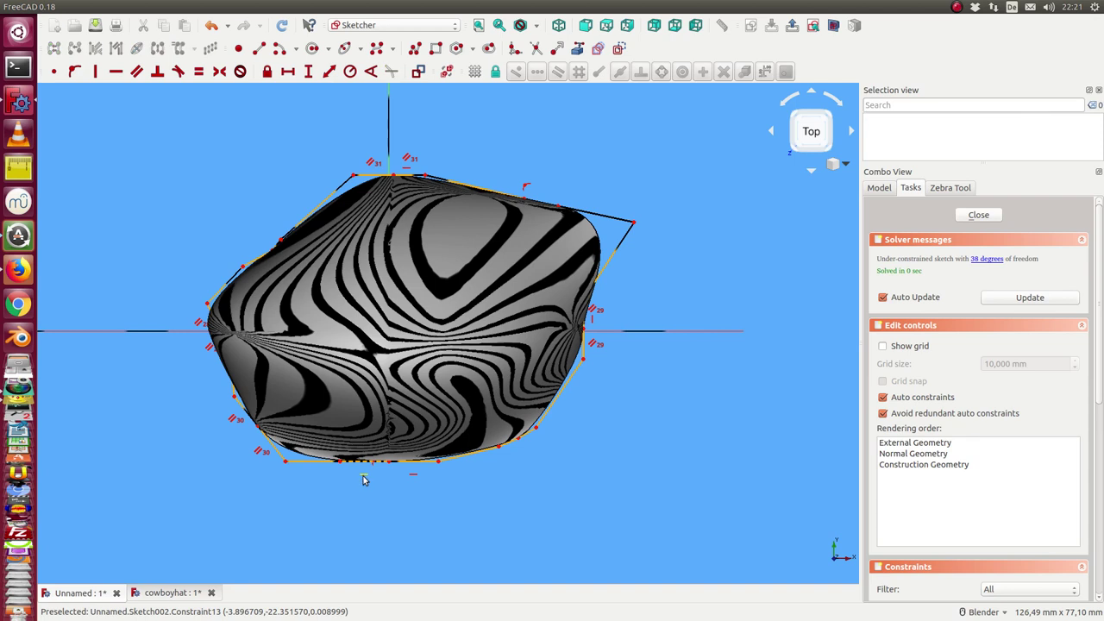
click(412, 480)
key(Delete)
key(Delete)
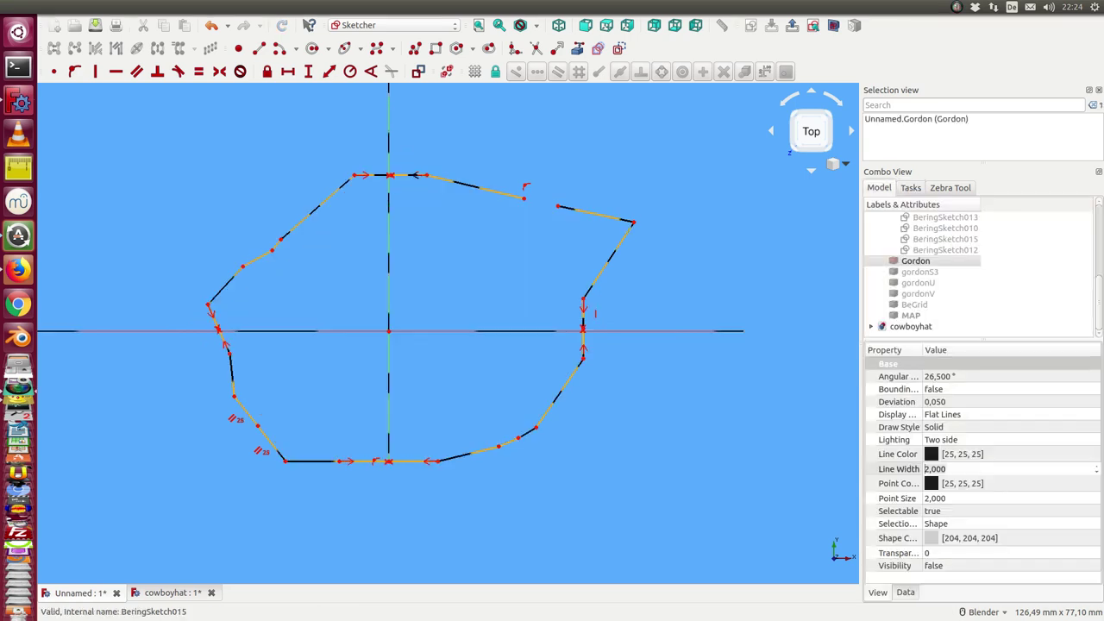
click(583, 331)
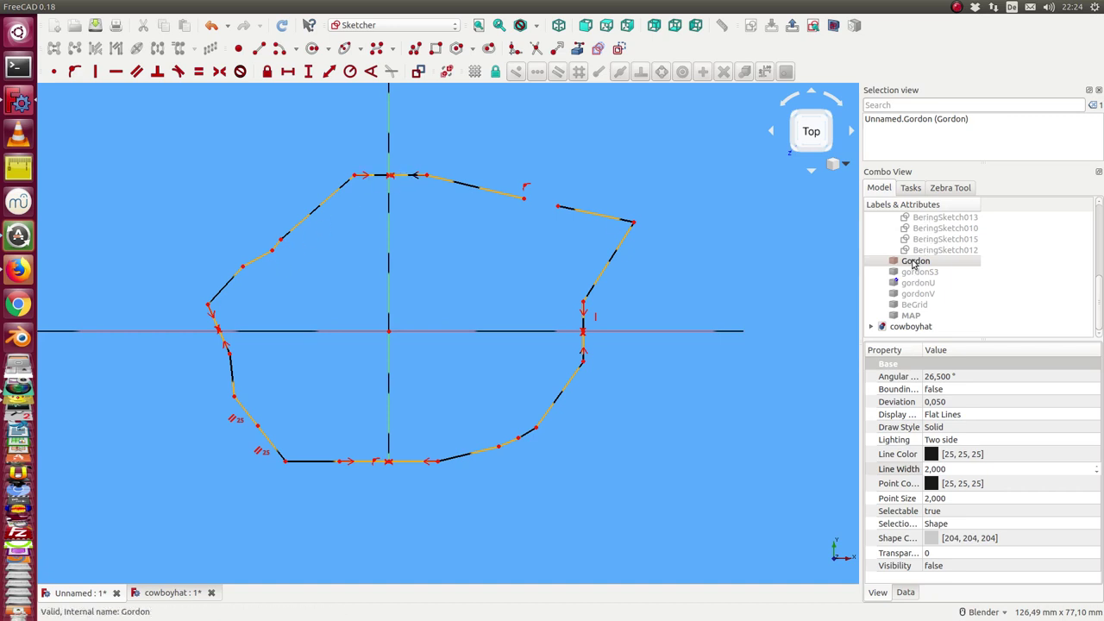
scroll(916, 249, up, 3)
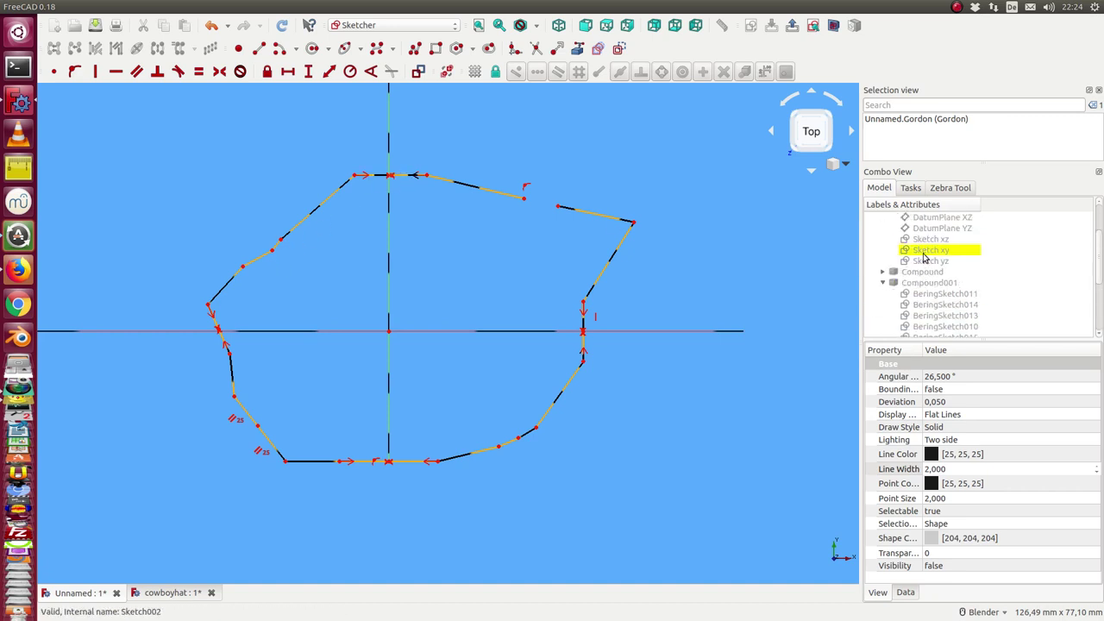
click(913, 188)
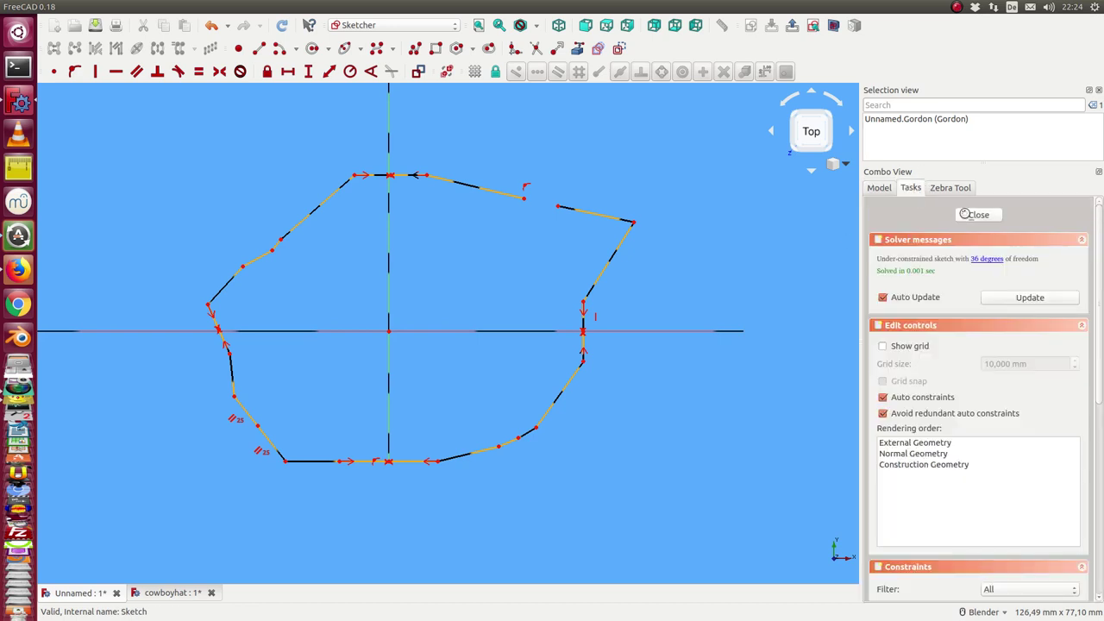
click(965, 213)
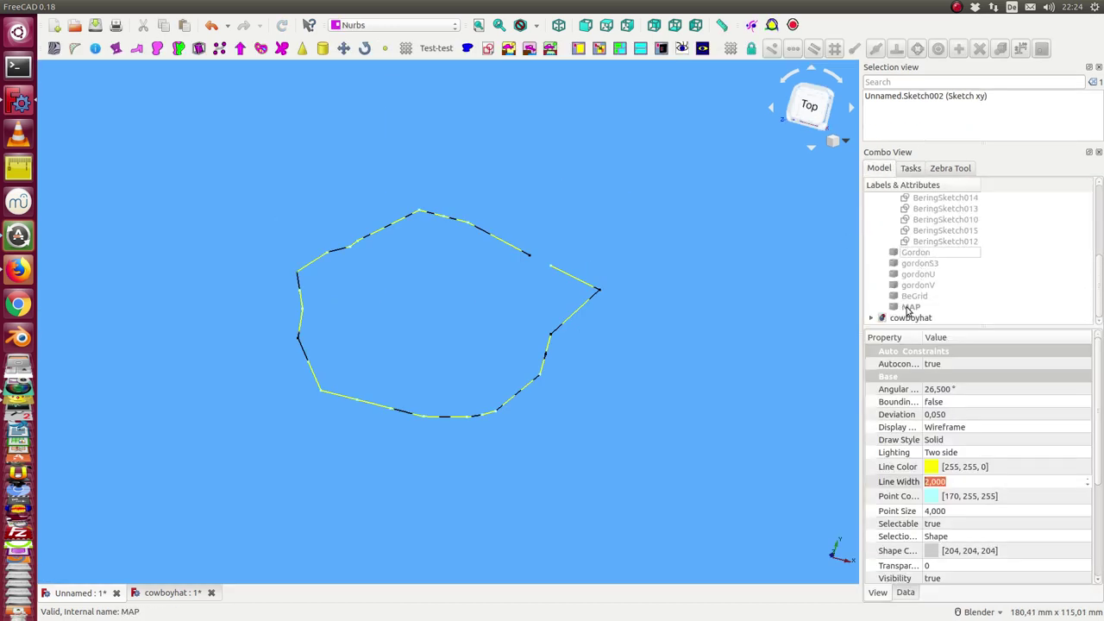
Show the zebra-striped Gordon surface again and orbit to view it from below
click(911, 297)
click(912, 252)
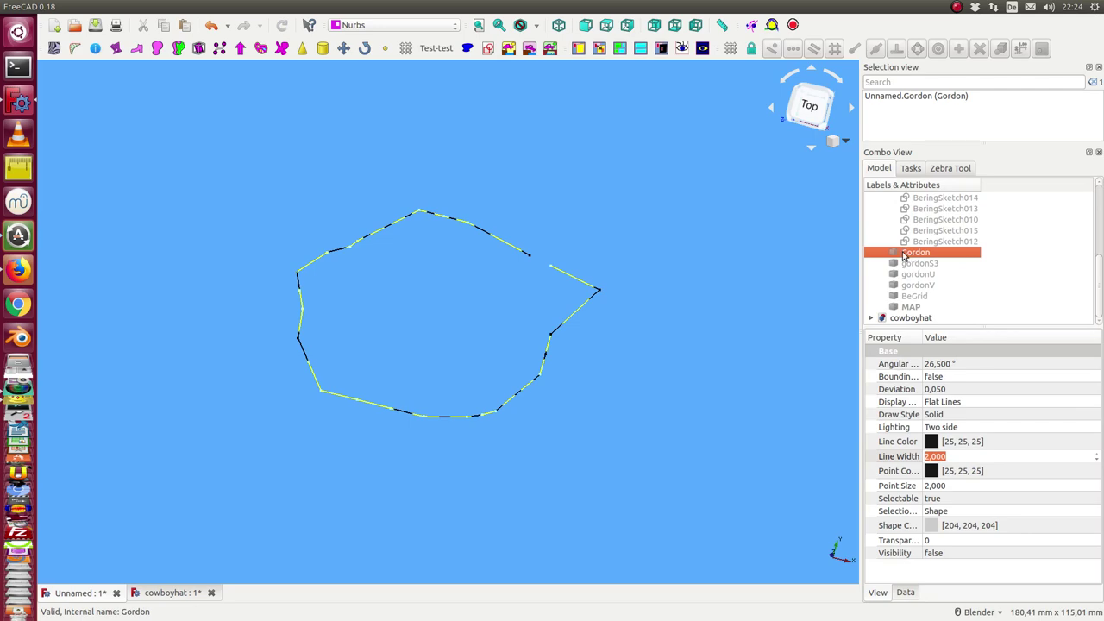
key(space)
mouse_move(692, 356)
middle_down()
mouse_move(349, 474)
mouse_move(320, 441)
mouse_move(352, 475)
mouse_move(451, 483)
mouse_move(553, 465)
mouse_move(591, 426)
mouse_move(603, 391)
mouse_move(577, 338)
mouse_move(572, 377)
middle_up()
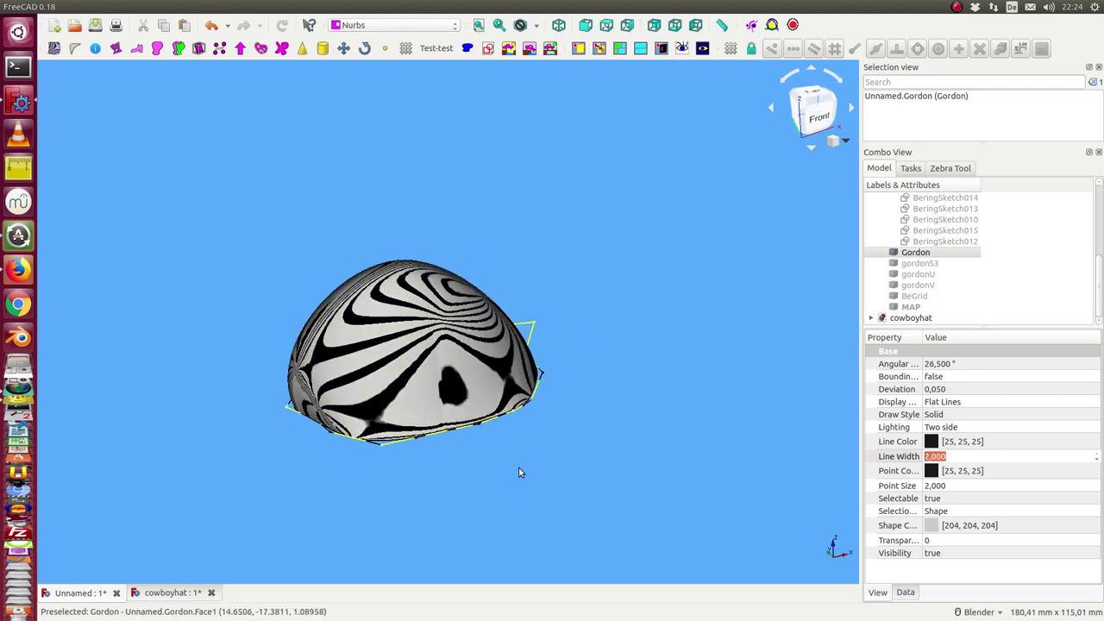
mouse_move(517, 471)
middle_down()
mouse_move(457, 400)
mouse_move(424, 294)
mouse_move(346, 279)
mouse_move(596, 303)
mouse_move(344, 271)
mouse_move(367, 397)
mouse_move(463, 445)
mouse_move(652, 293)
mouse_move(629, 222)
mouse_move(638, 228)
middle_up()
Show MAP and BeGrid, hide Gordon, and switch to the front view
click(907, 308)
key(space)
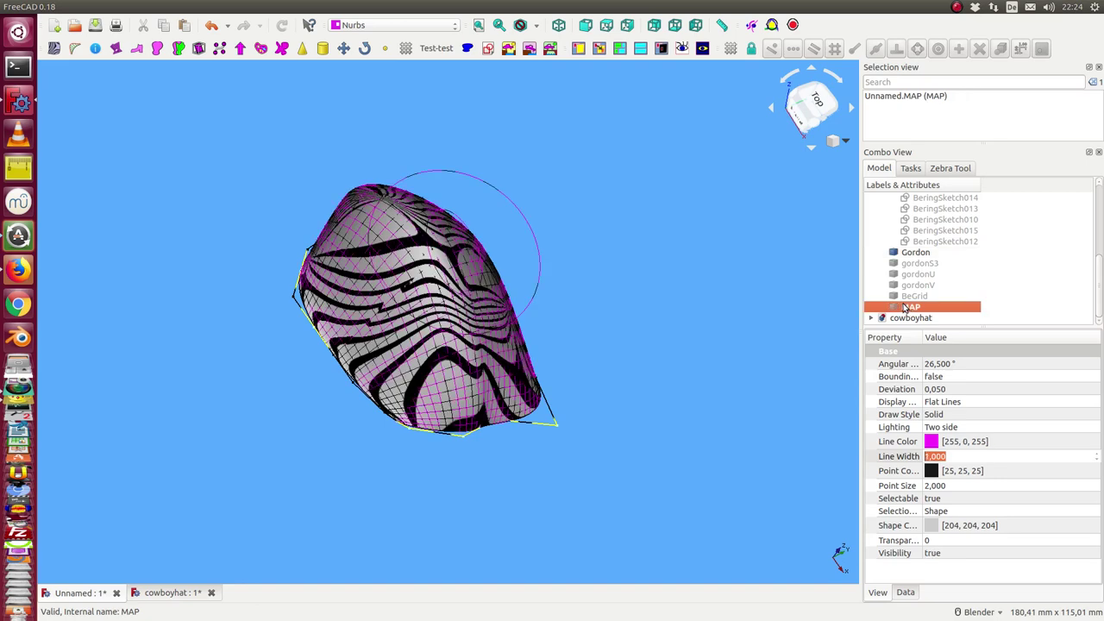
mouse_move(771, 288)
middle_down()
mouse_move(704, 233)
mouse_move(625, 270)
middle_up()
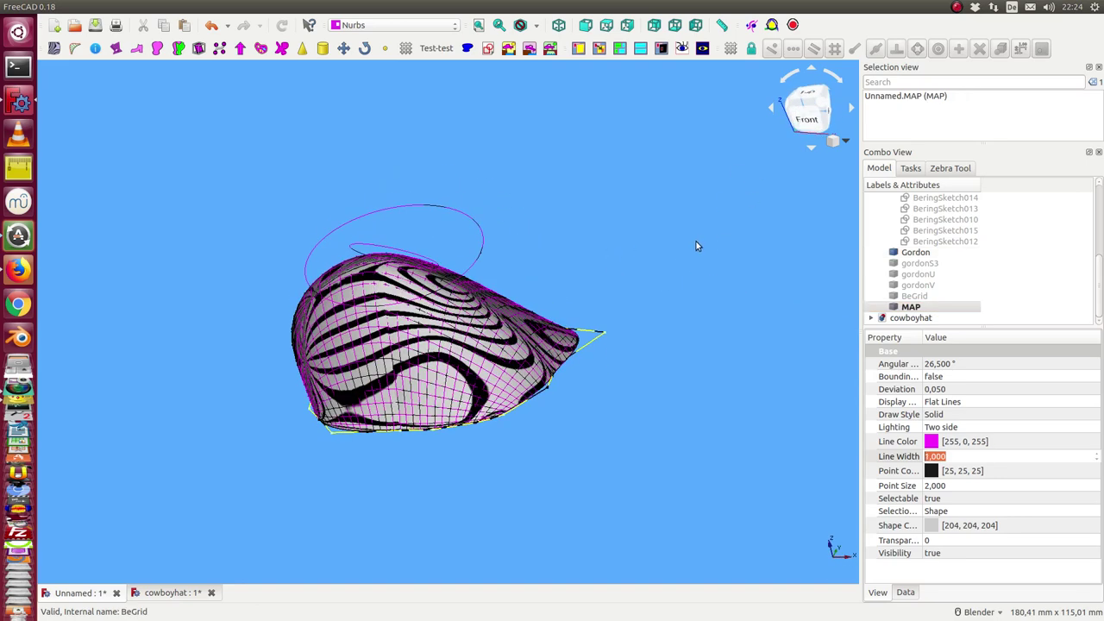
key(1)
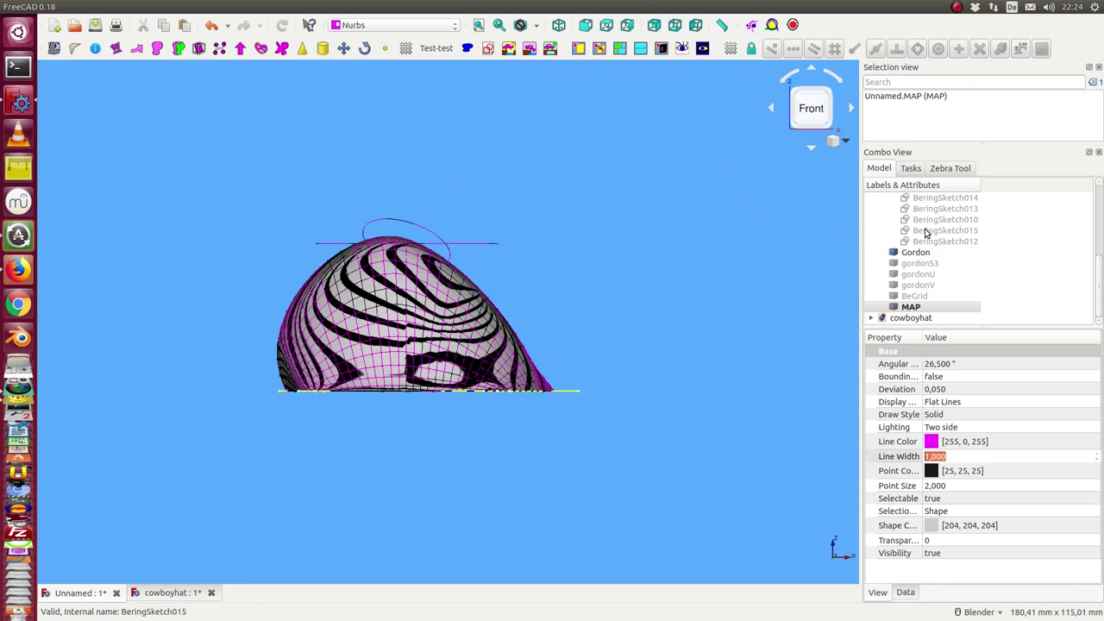
click(901, 252)
key(space)
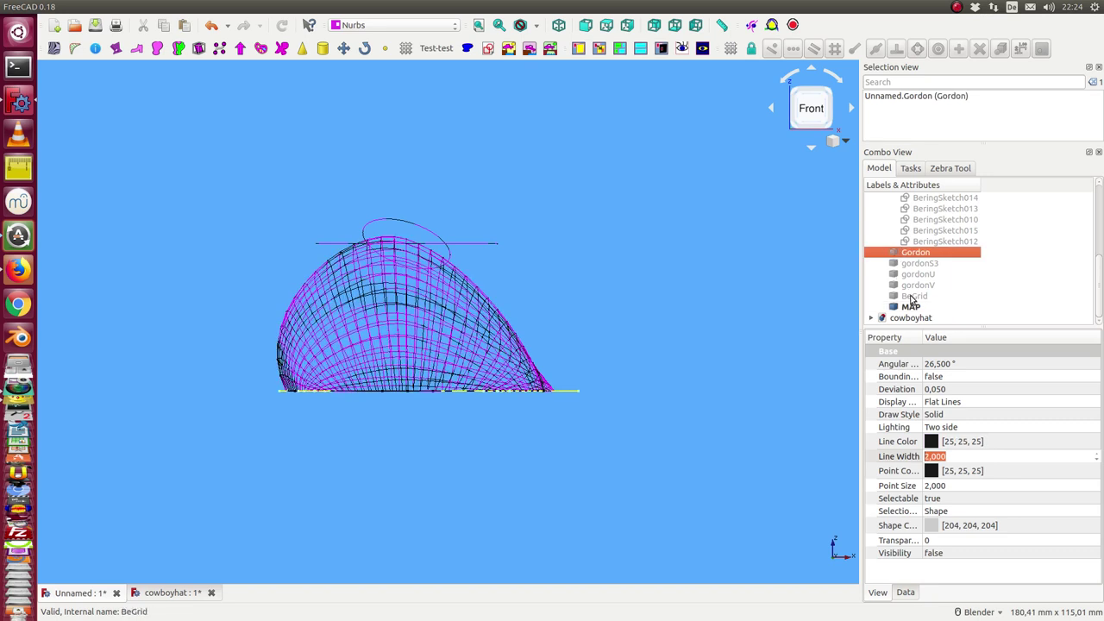
click(911, 297)
key(space)
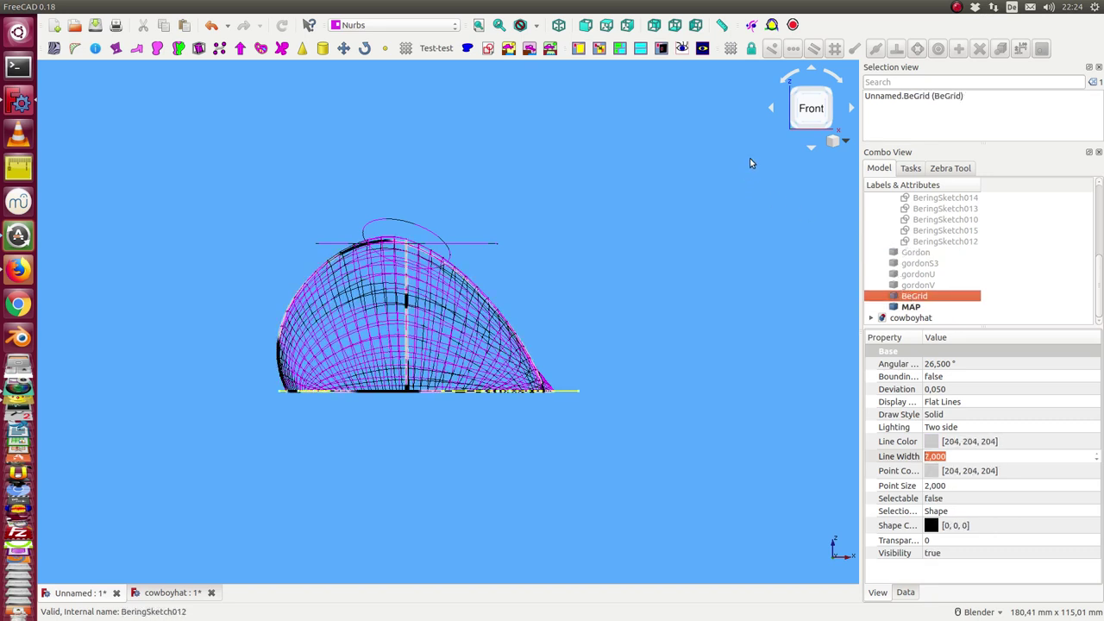
Turn off the zebra stripe analysis with the Zebra Tool's Quit
click(952, 169)
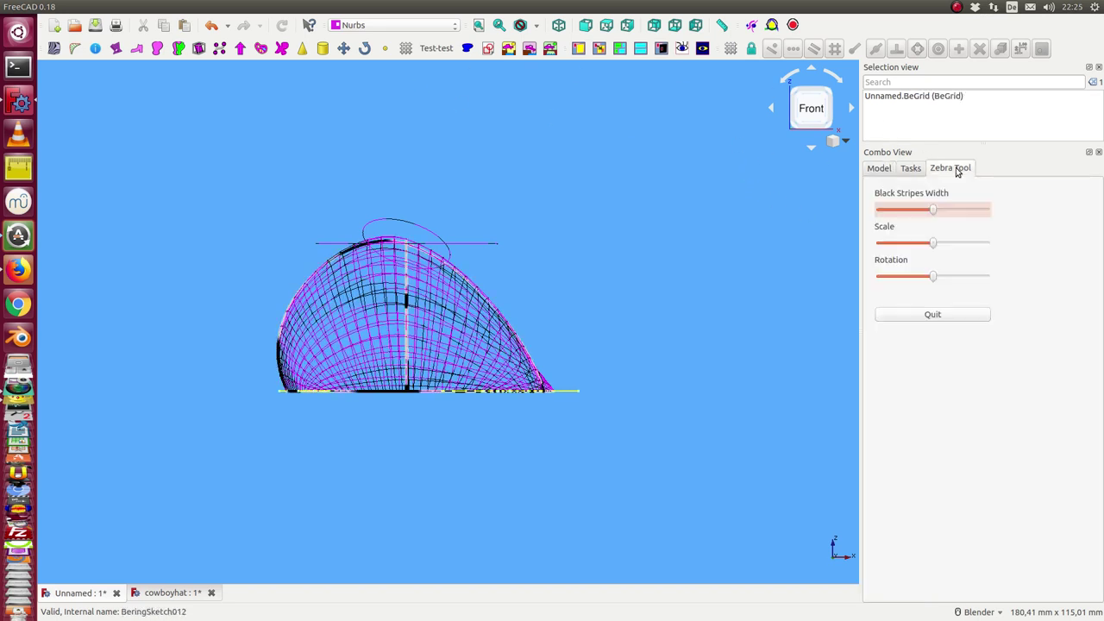
click(931, 316)
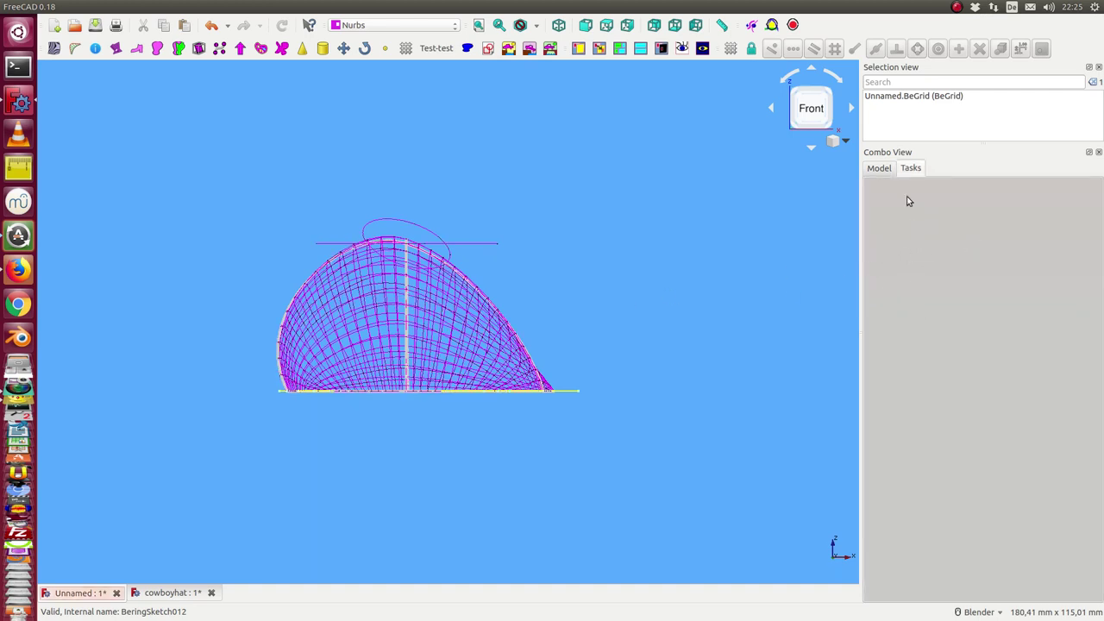
click(876, 169)
scroll(928, 234, up, 3)
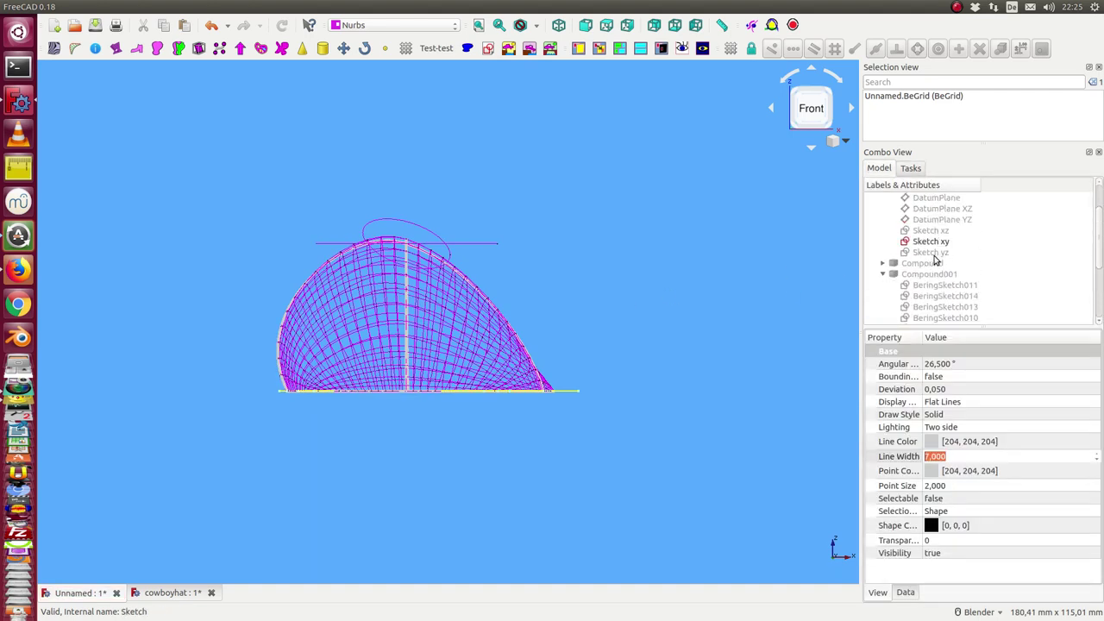
click(931, 253)
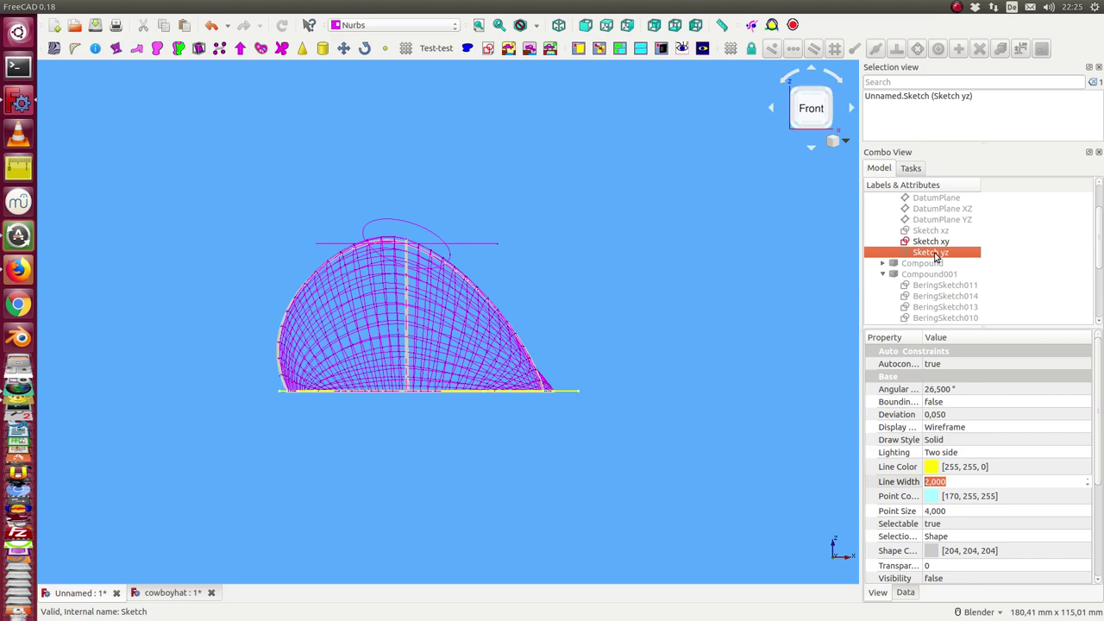
In Sketch yz, pull the lower control points down and outward to widen the profile base
double_click(933, 253)
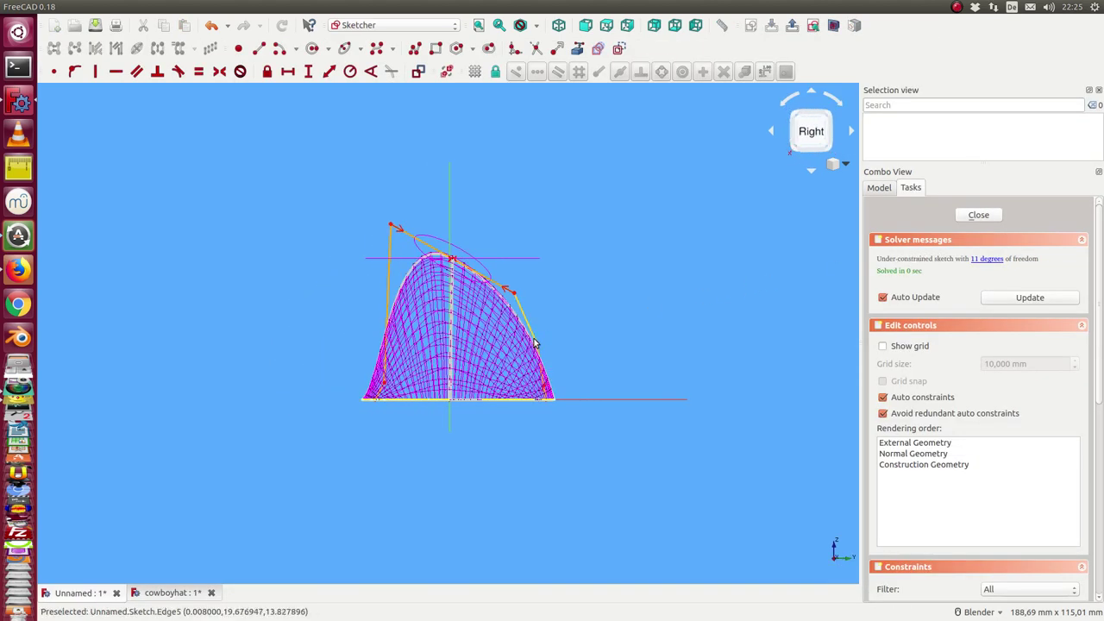
mouse_move(536, 345)
mouse_down()
mouse_move(524, 436)
mouse_move(496, 504)
mouse_up()
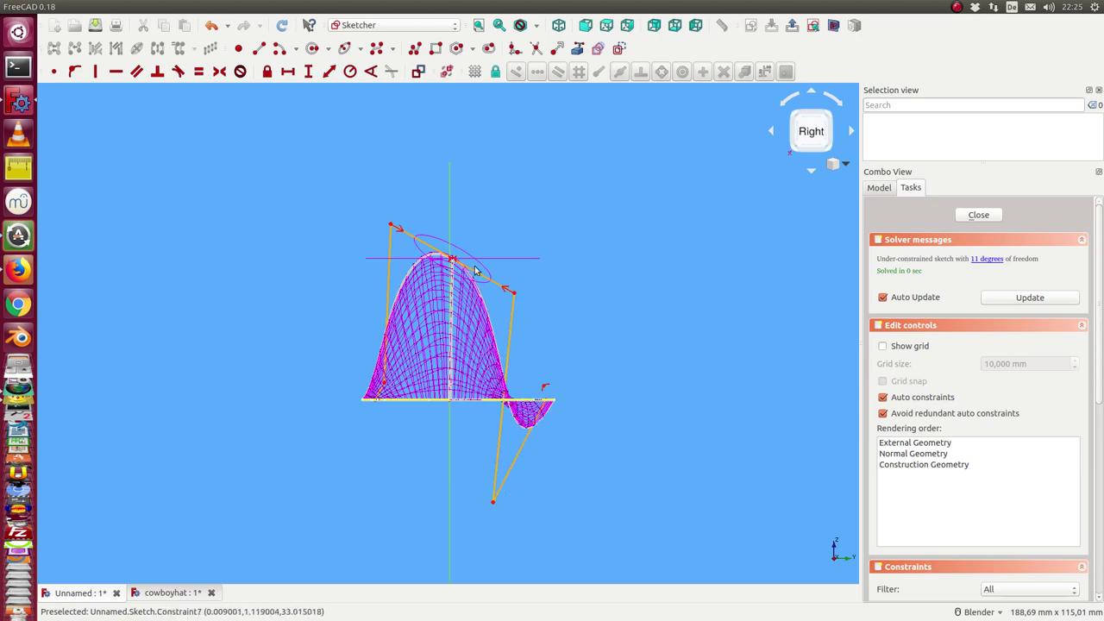
mouse_move(612, 354)
middle_down()
mouse_move(552, 414)
mouse_move(499, 416)
mouse_move(557, 406)
mouse_move(619, 340)
mouse_move(586, 340)
mouse_move(582, 327)
middle_up()
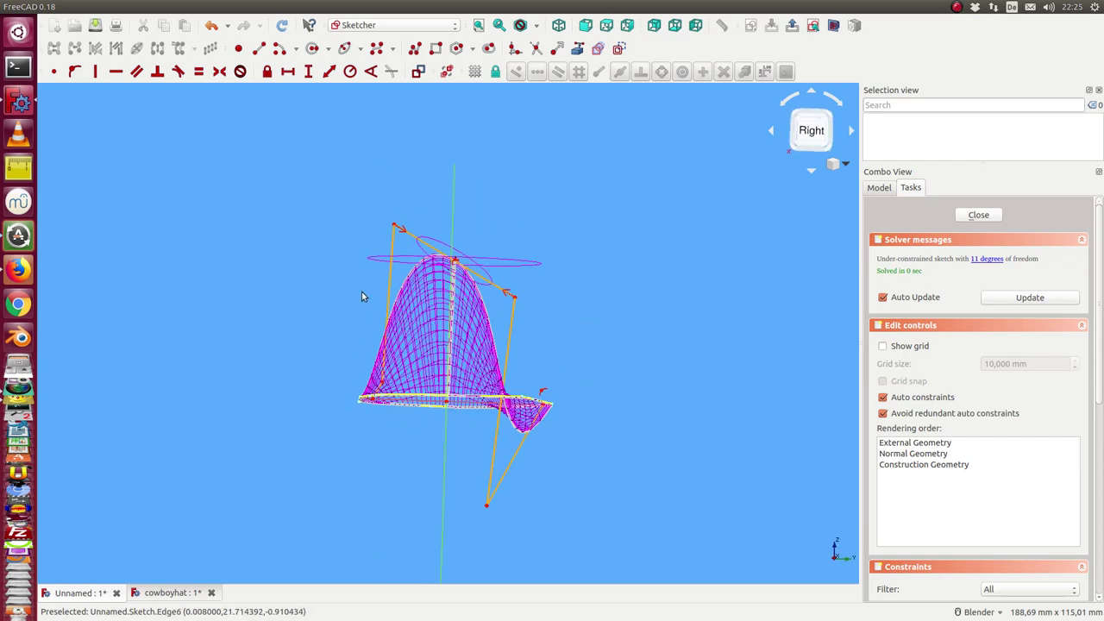
drag(389, 317, 363, 307)
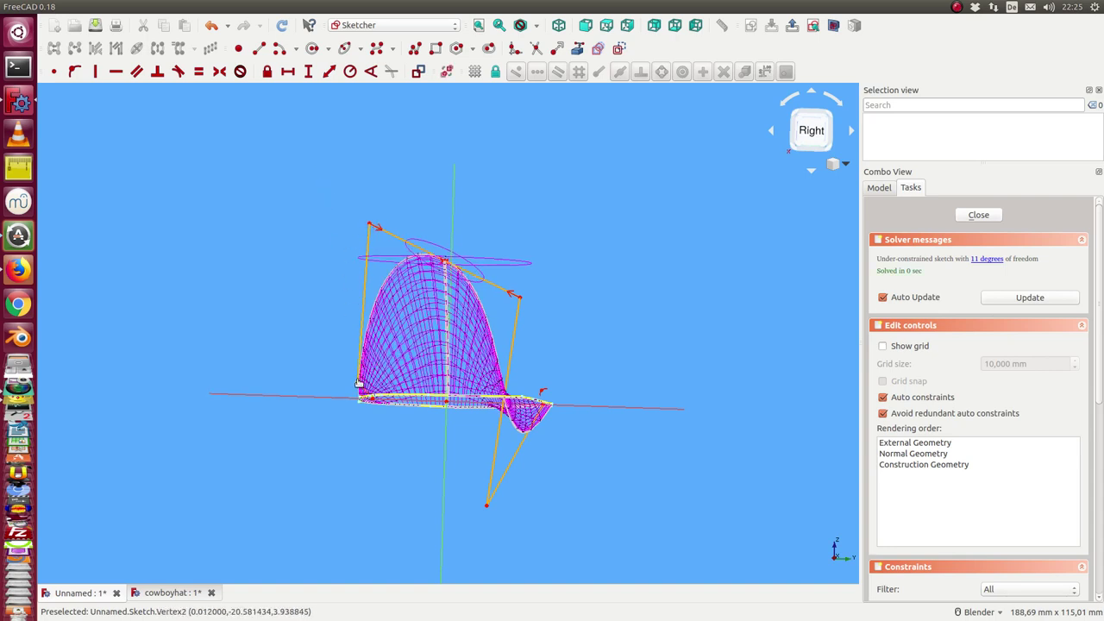
mouse_move(359, 382)
mouse_down()
mouse_move(275, 375)
mouse_move(270, 348)
mouse_up()
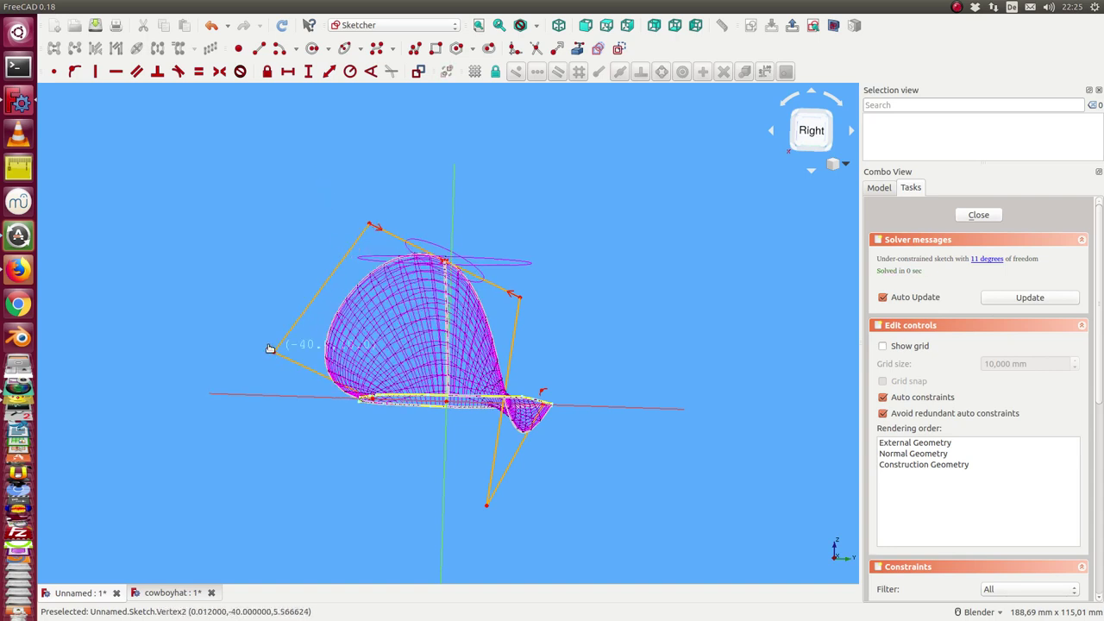
mouse_move(419, 178)
middle_down()
mouse_move(448, 335)
mouse_move(621, 215)
middle_up()
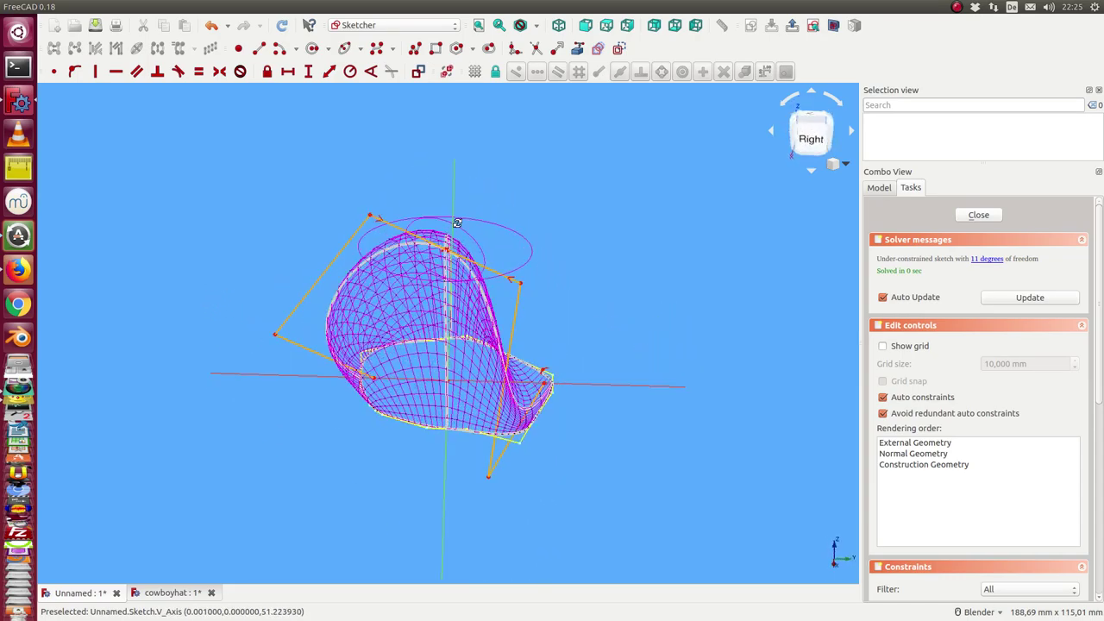
mouse_move(800, 200)
middle_down()
mouse_move(556, 191)
mouse_move(586, 229)
mouse_move(552, 259)
middle_up()
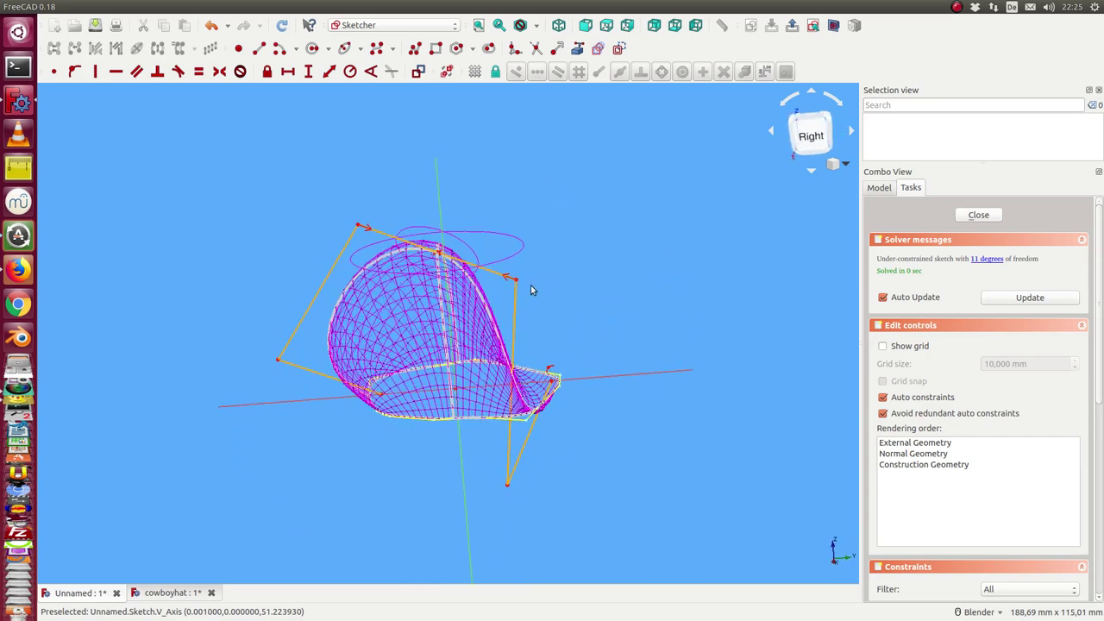
Raise the top control points toward the axis so the peak reaches height 54, then close Sketch yz
drag(518, 284, 489, 225)
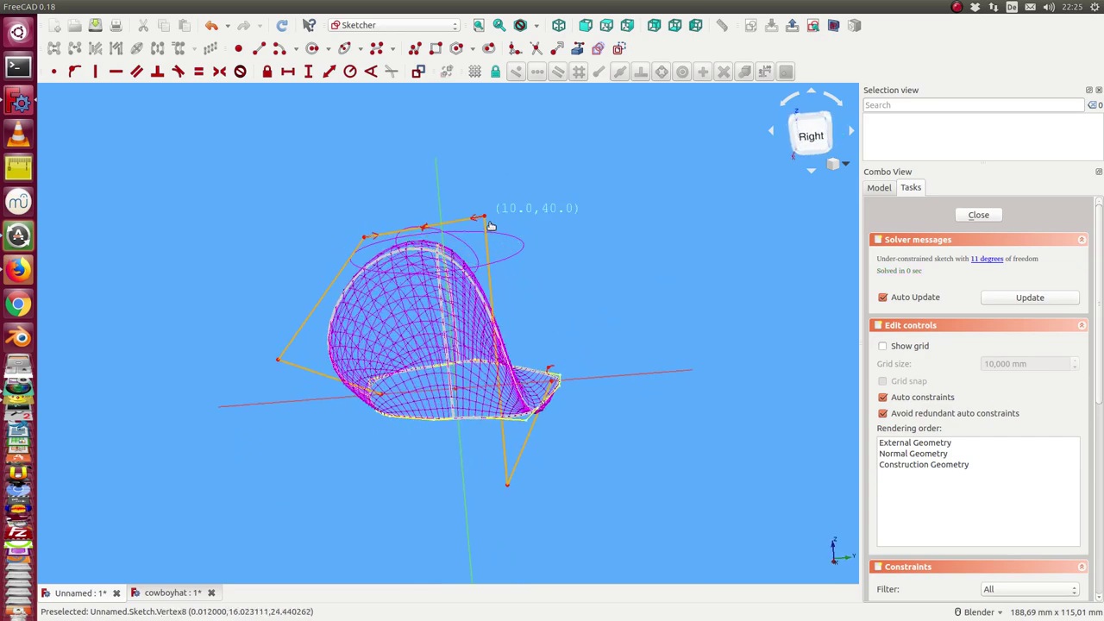
drag(369, 236, 406, 200)
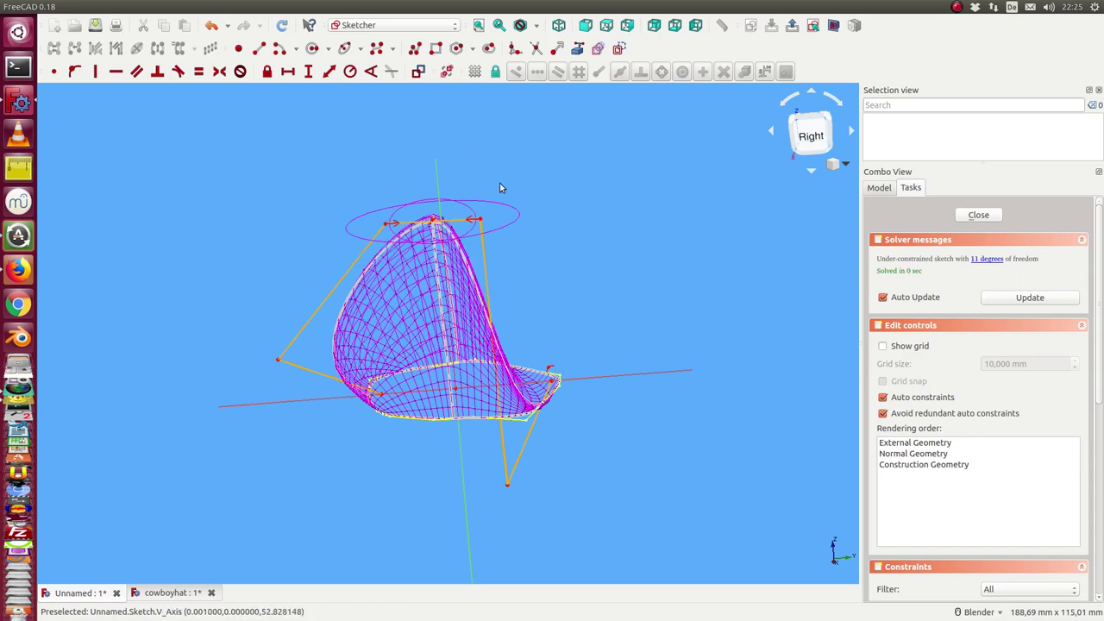
key(3)
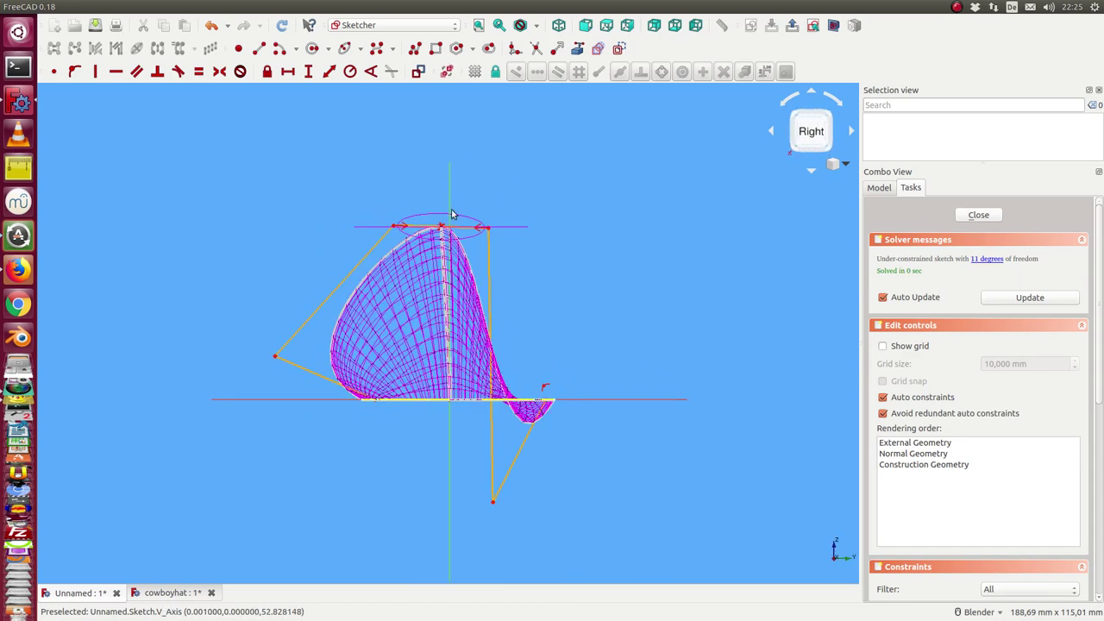
mouse_move(401, 229)
mouse_down()
mouse_move(421, 231)
mouse_move(453, 163)
mouse_up()
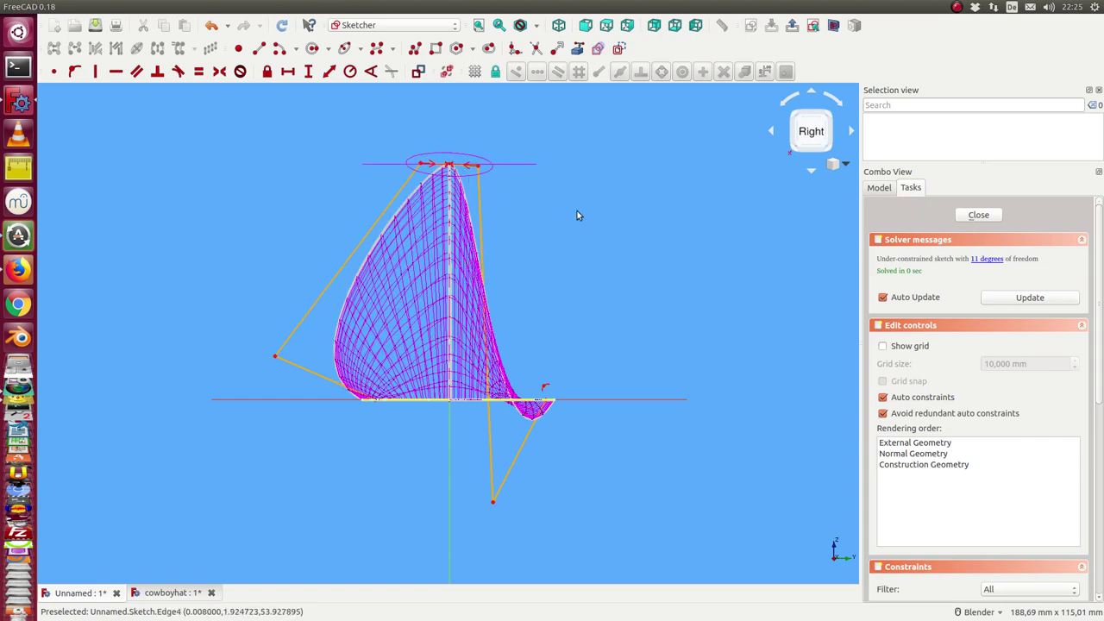
click(974, 220)
mouse_move(758, 236)
middle_down()
mouse_move(594, 342)
mouse_move(533, 319)
mouse_move(584, 319)
middle_up()
In Sketch xz, raise the top control point from about 34 to 54 toward the apex
key(1)
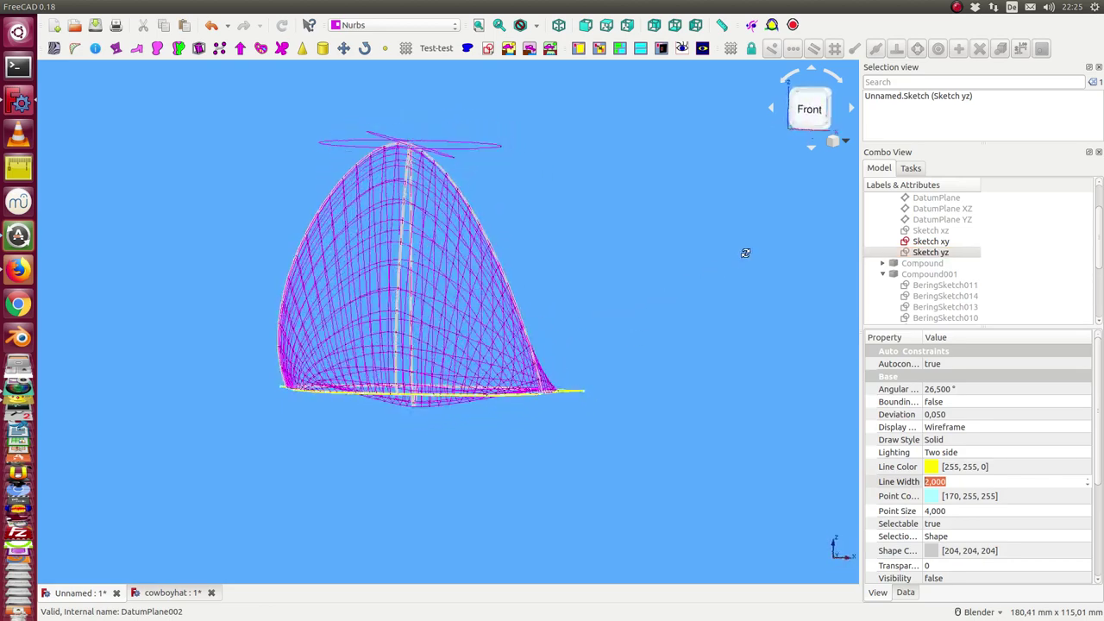
double_click(931, 231)
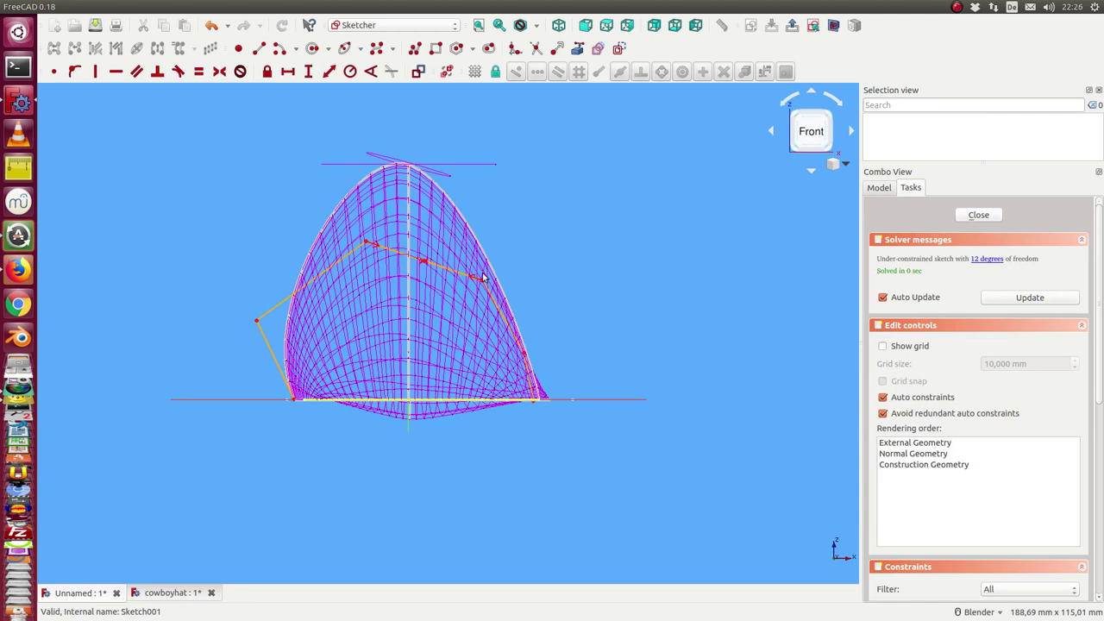
mouse_move(483, 278)
mouse_down()
mouse_move(442, 251)
mouse_move(407, 164)
mouse_up()
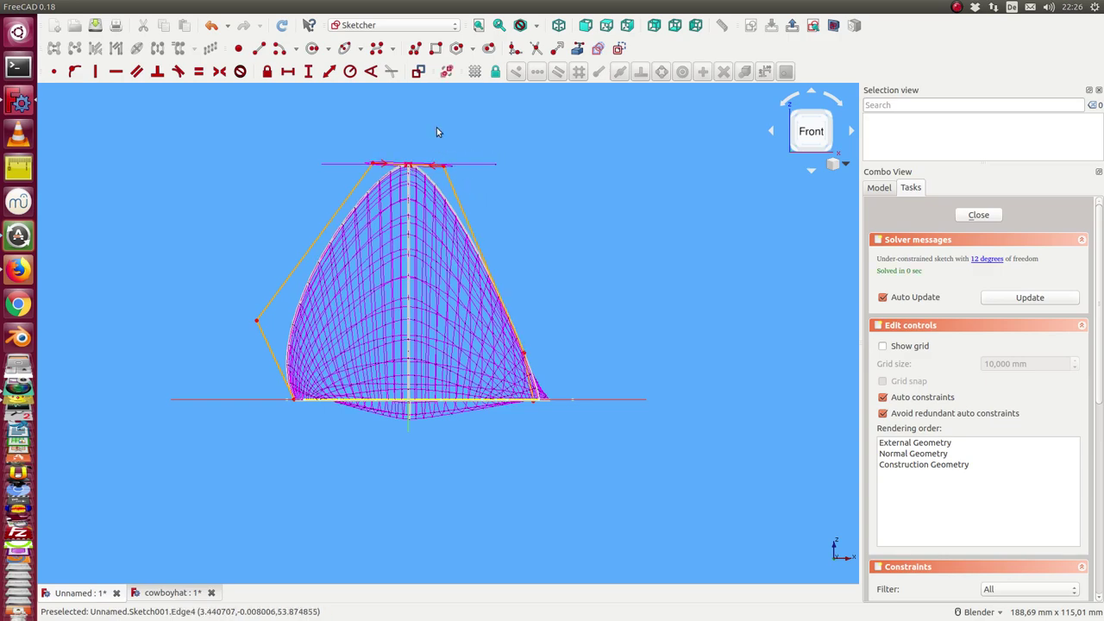
mouse_move(437, 132)
middle_down()
mouse_move(443, 247)
mouse_move(433, 151)
middle_up()
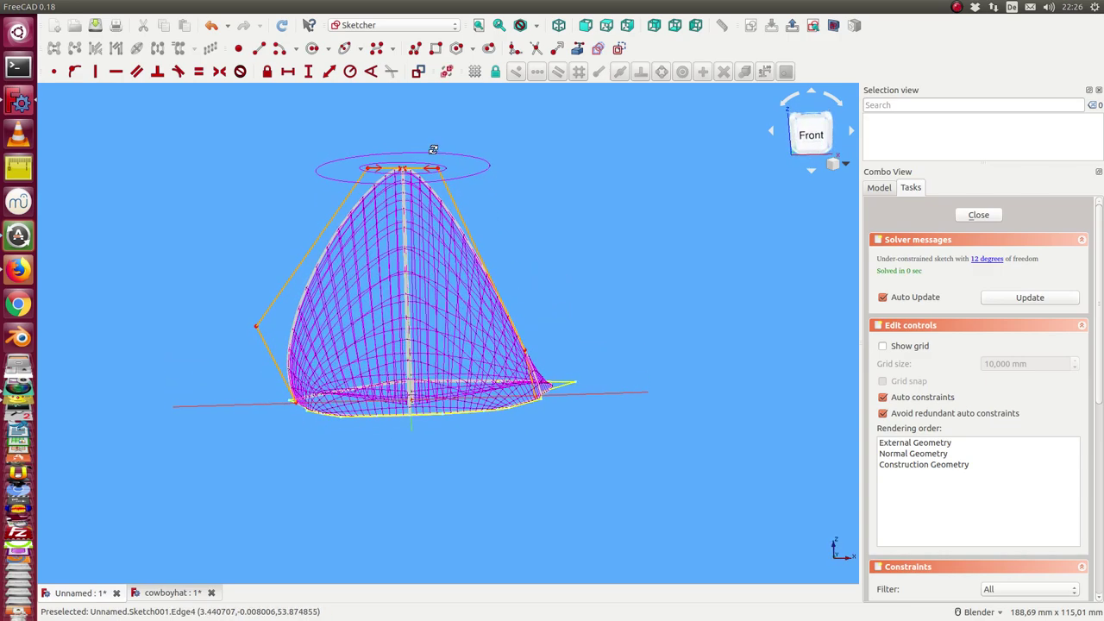
Close Sketch xz and orbit and zoom to view the reshaped surface from the right
click(989, 217)
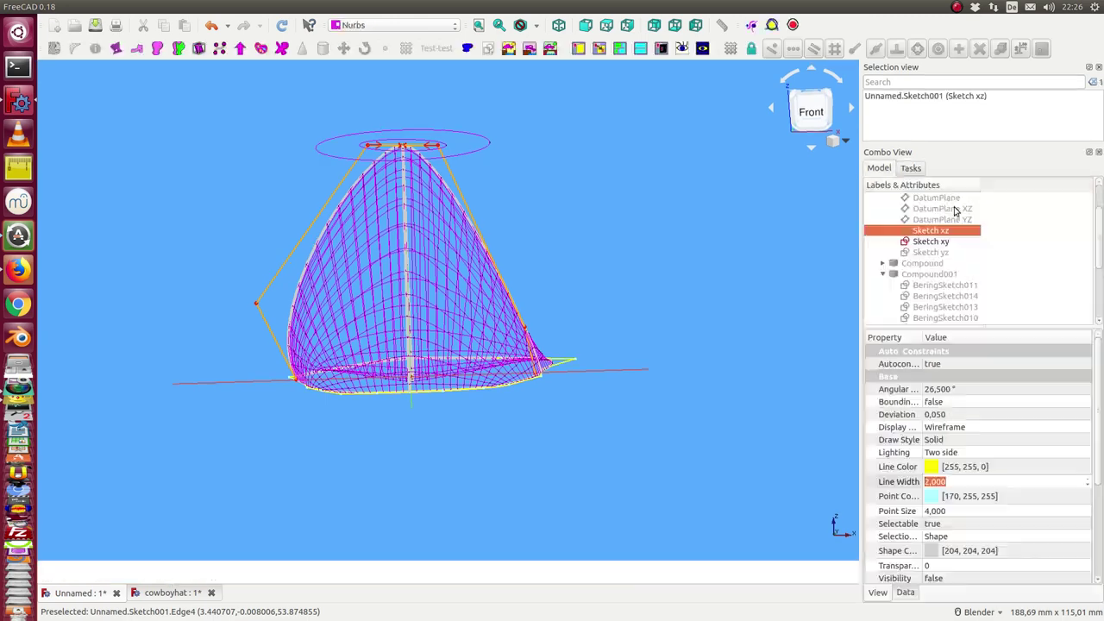
mouse_move(522, 274)
middle_down()
mouse_move(767, 267)
mouse_move(693, 271)
mouse_move(575, 345)
mouse_move(594, 334)
middle_up()
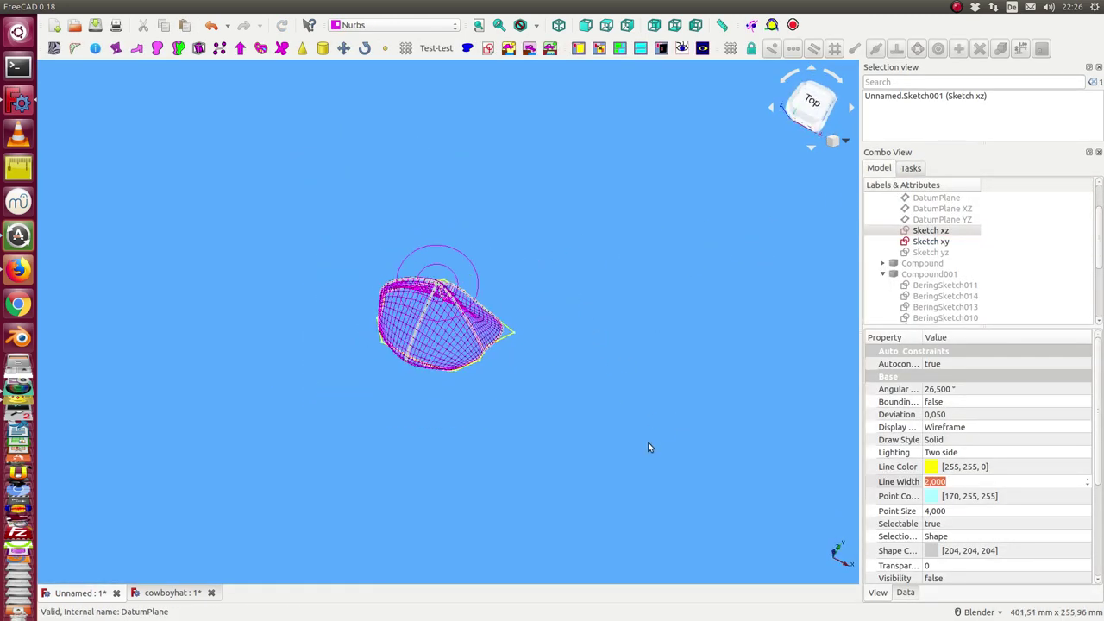
mouse_move(648, 447)
middle_down()
mouse_move(385, 470)
mouse_move(385, 419)
mouse_move(360, 430)
middle_up()
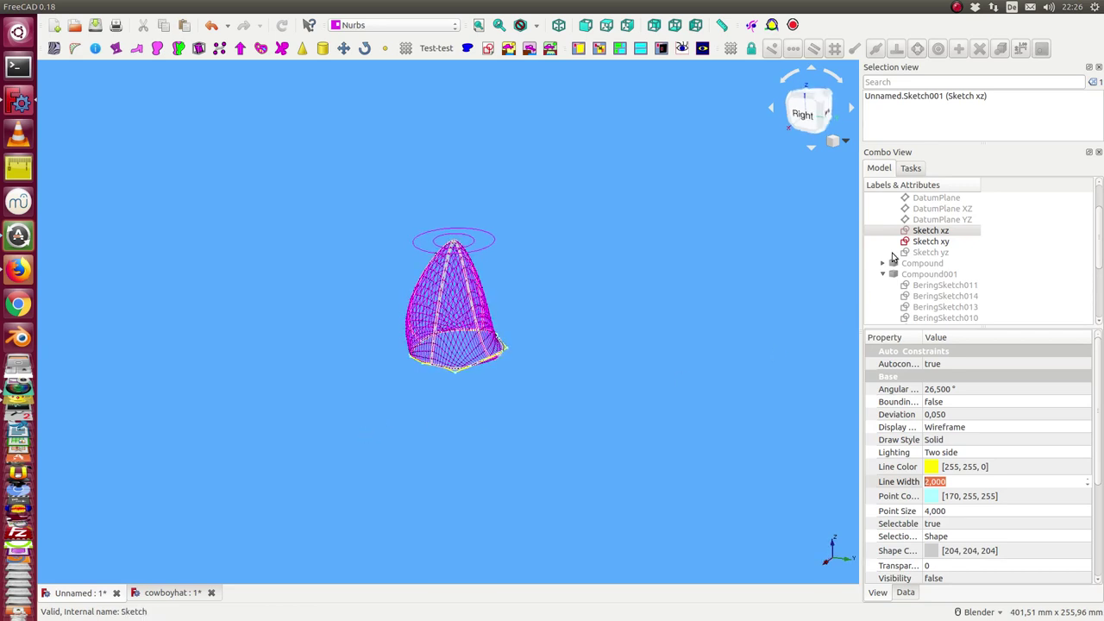
scroll(897, 263, down, 2)
scroll(901, 285, down, 1)
Show the Gordon surface shaded and hide the magenta MAP net
click(914, 252)
key(space)
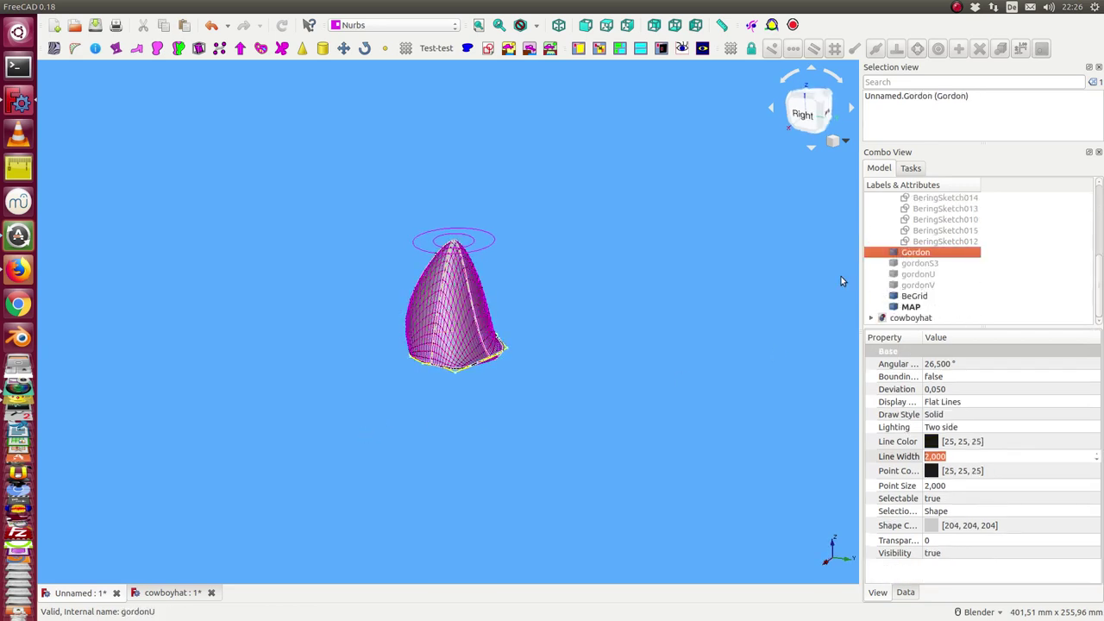
click(911, 307)
key(space)
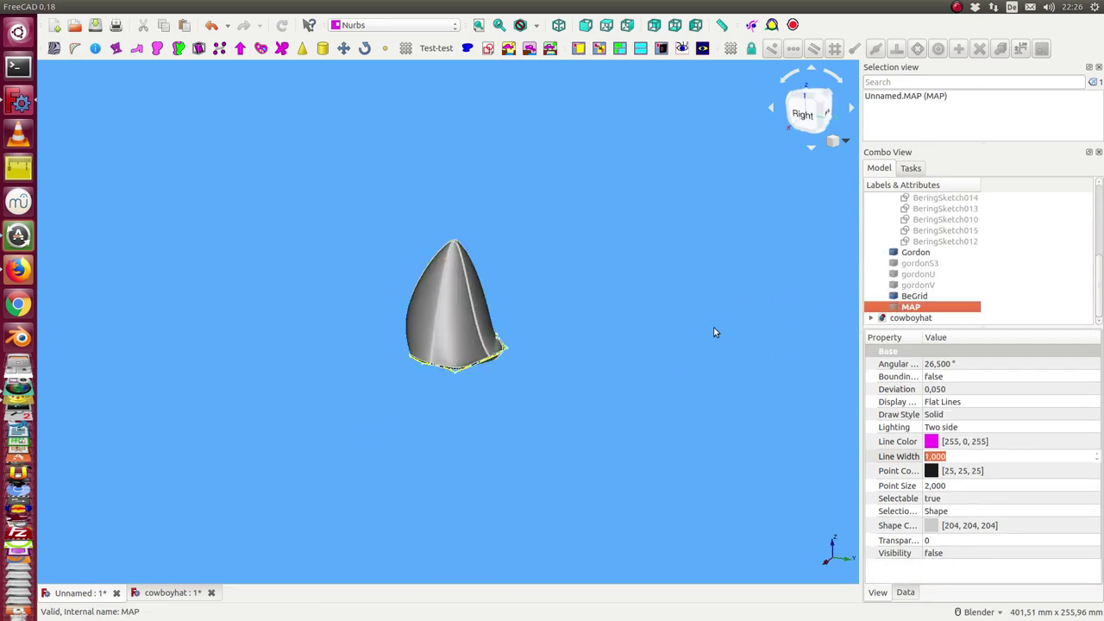